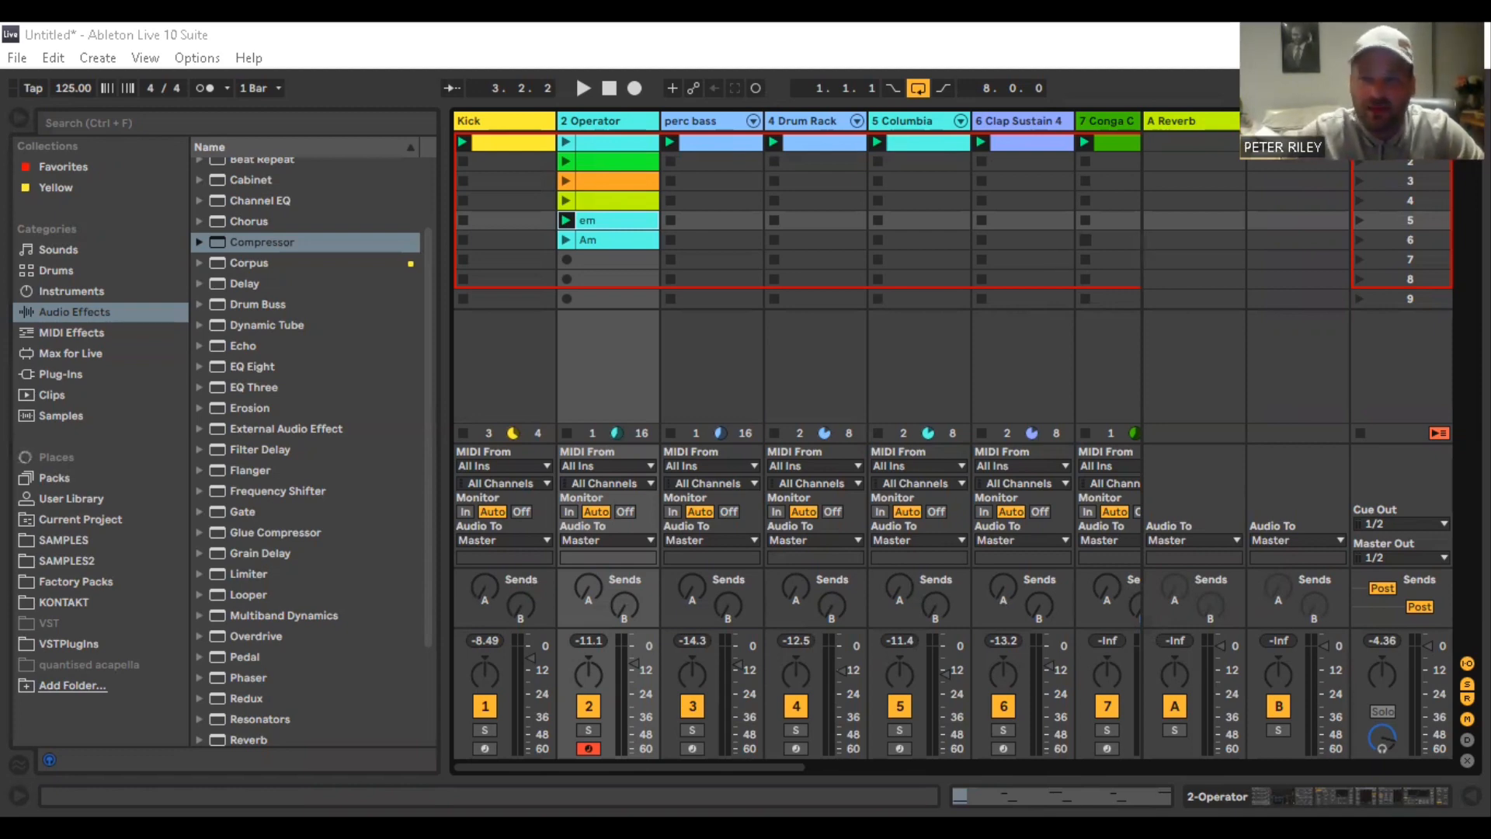
# Look over the project's tracks in Arrangement View, highlight the perc bass track, and compare with Session View
pyautogui.press('Tab')
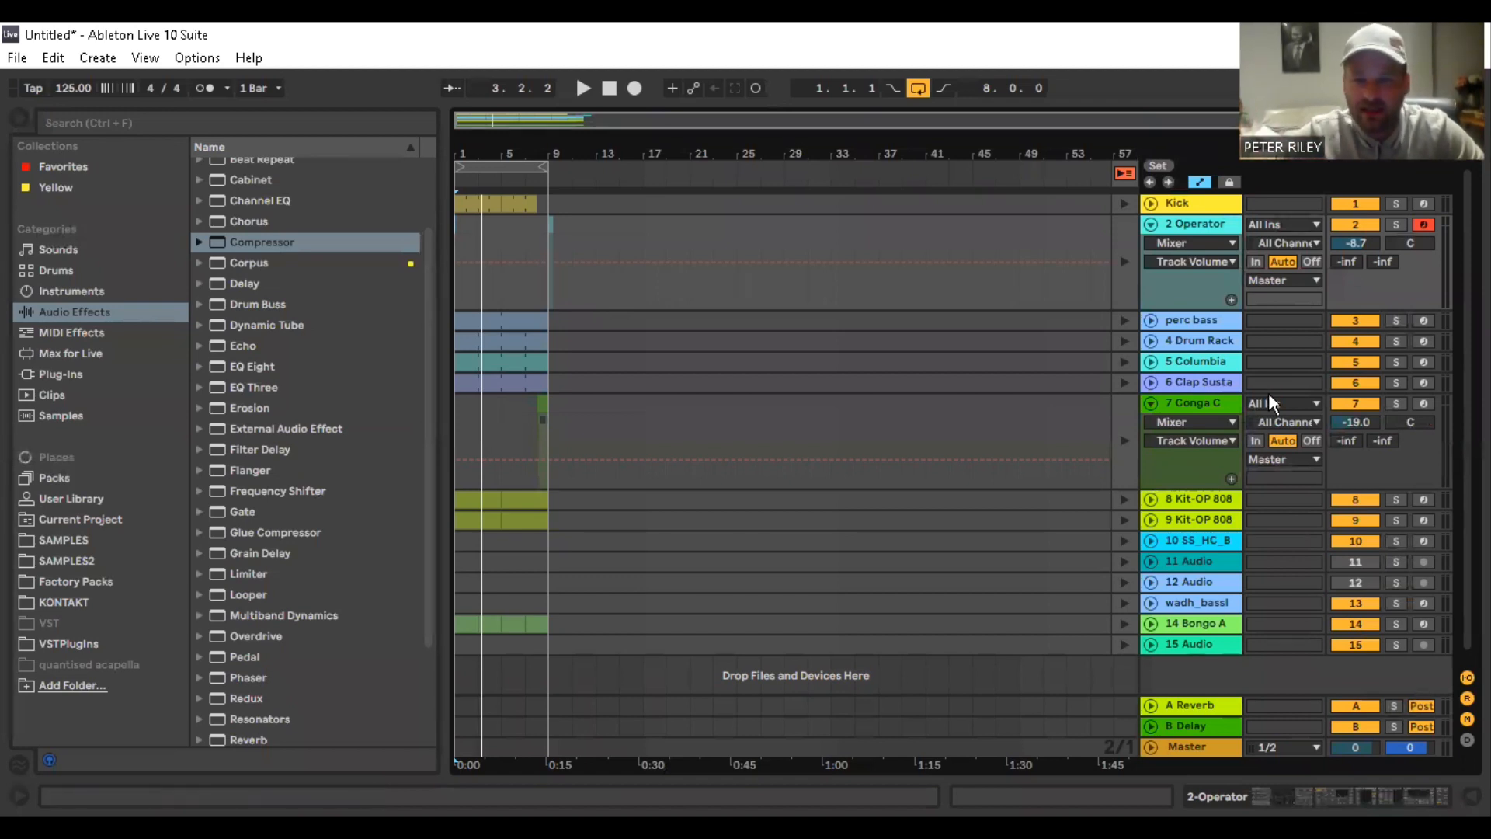
pyautogui.click(1191, 320)
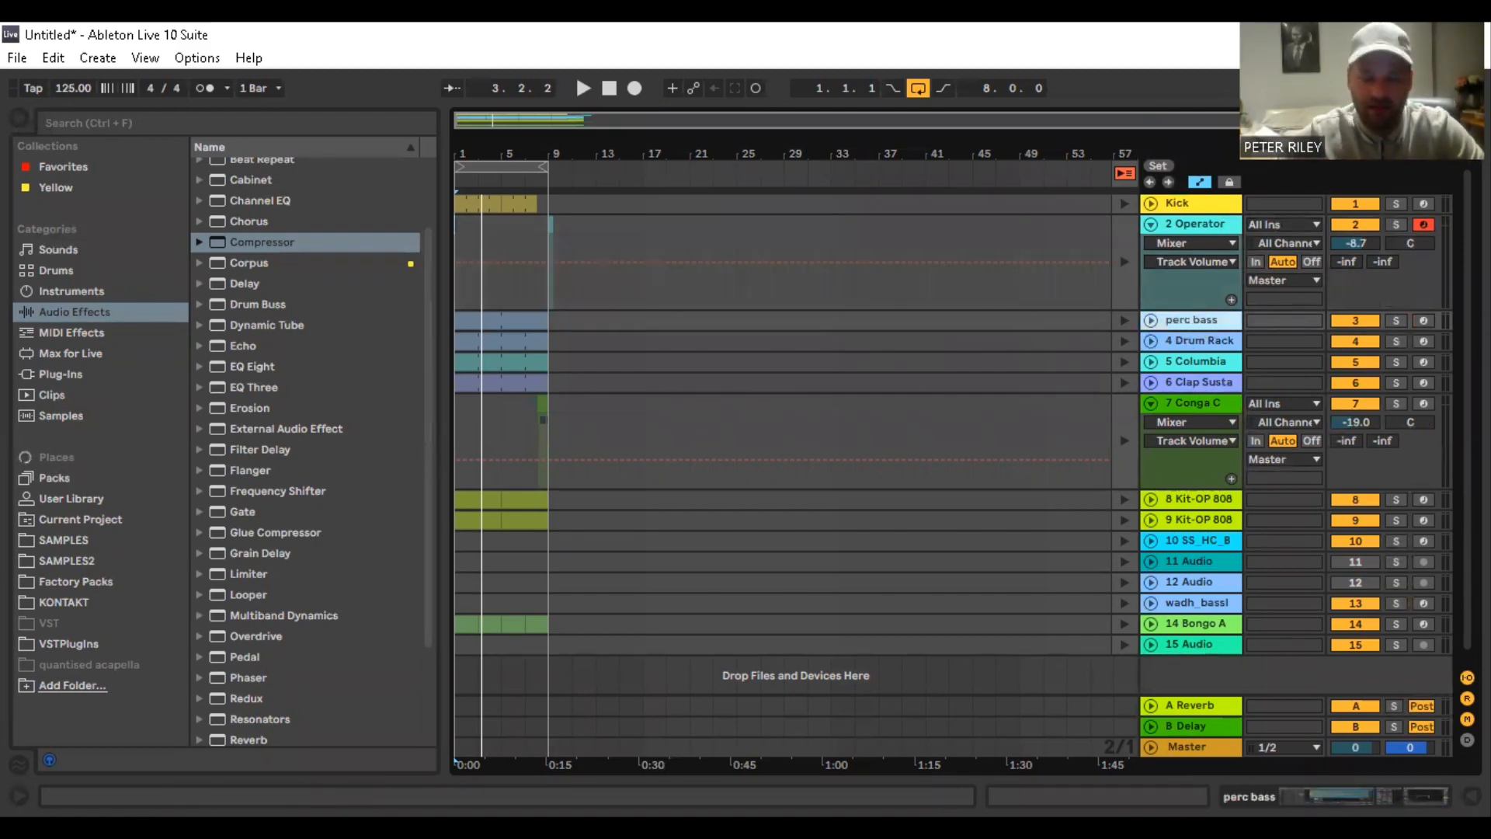
pyautogui.press('Tab')
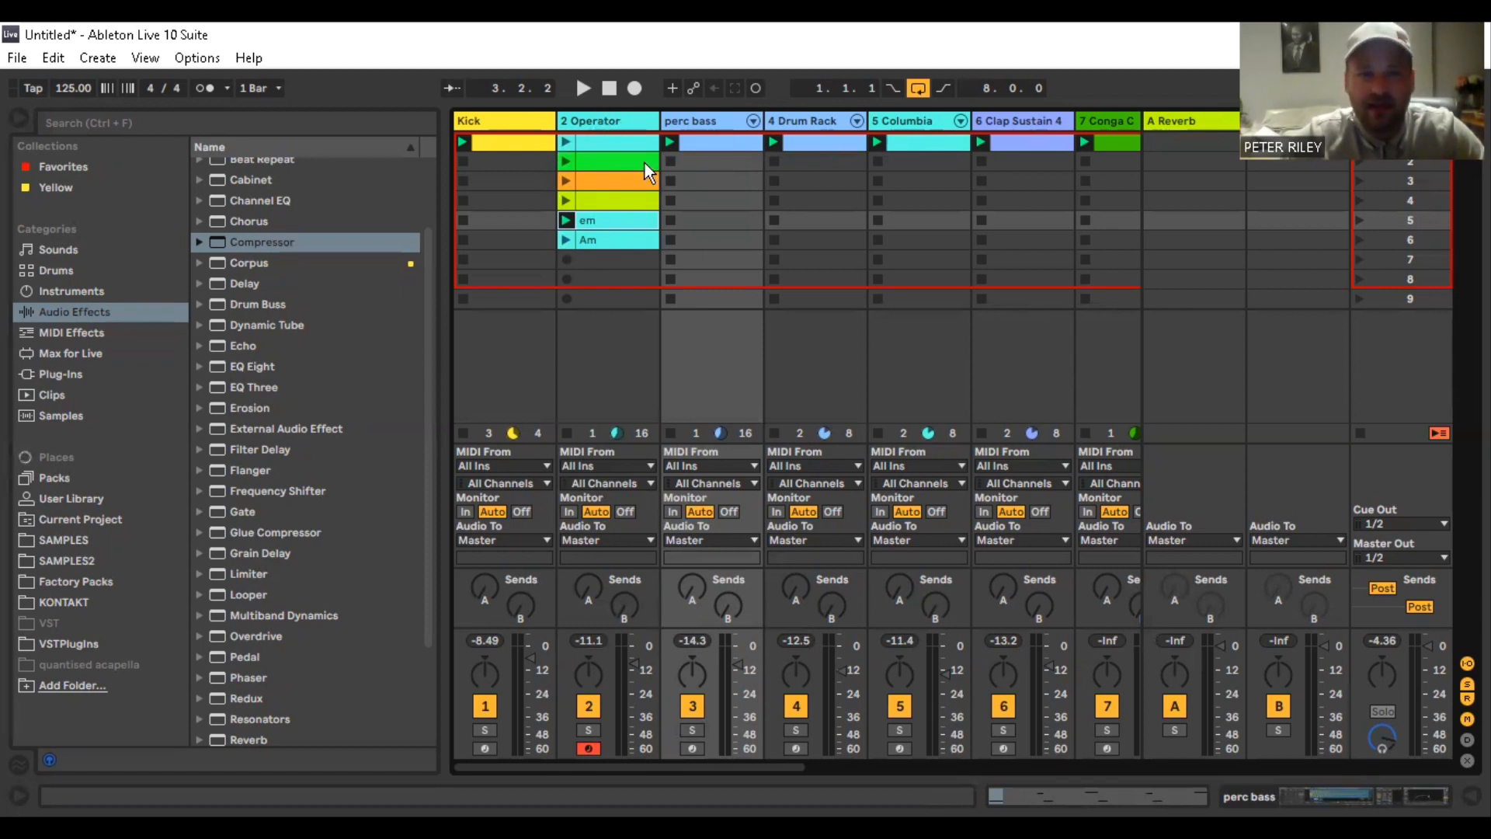
pyautogui.moveTo(761, 768); pyautogui.dragTo(682, 774)
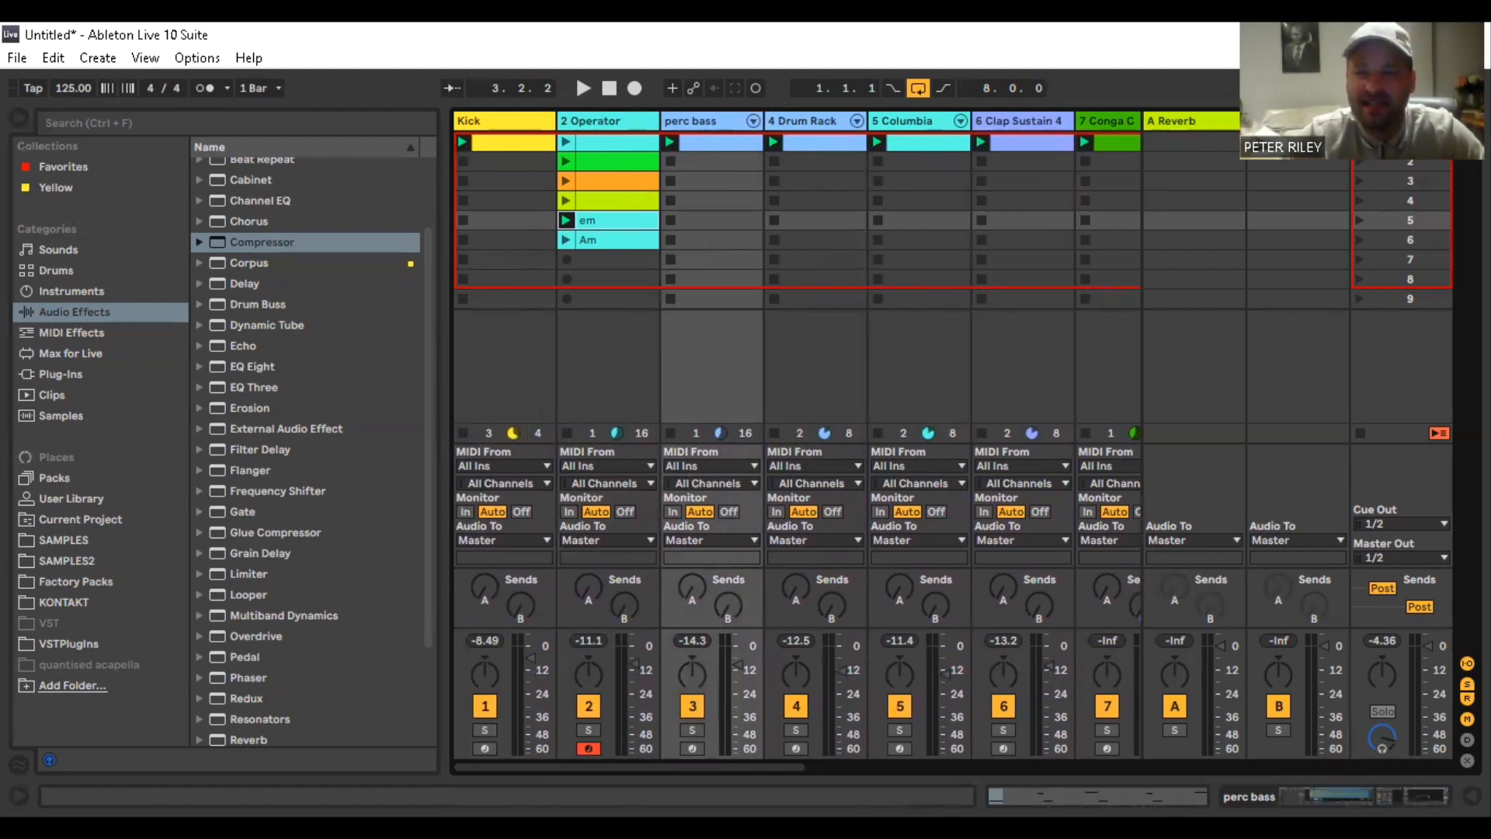
pyautogui.press('Tab')
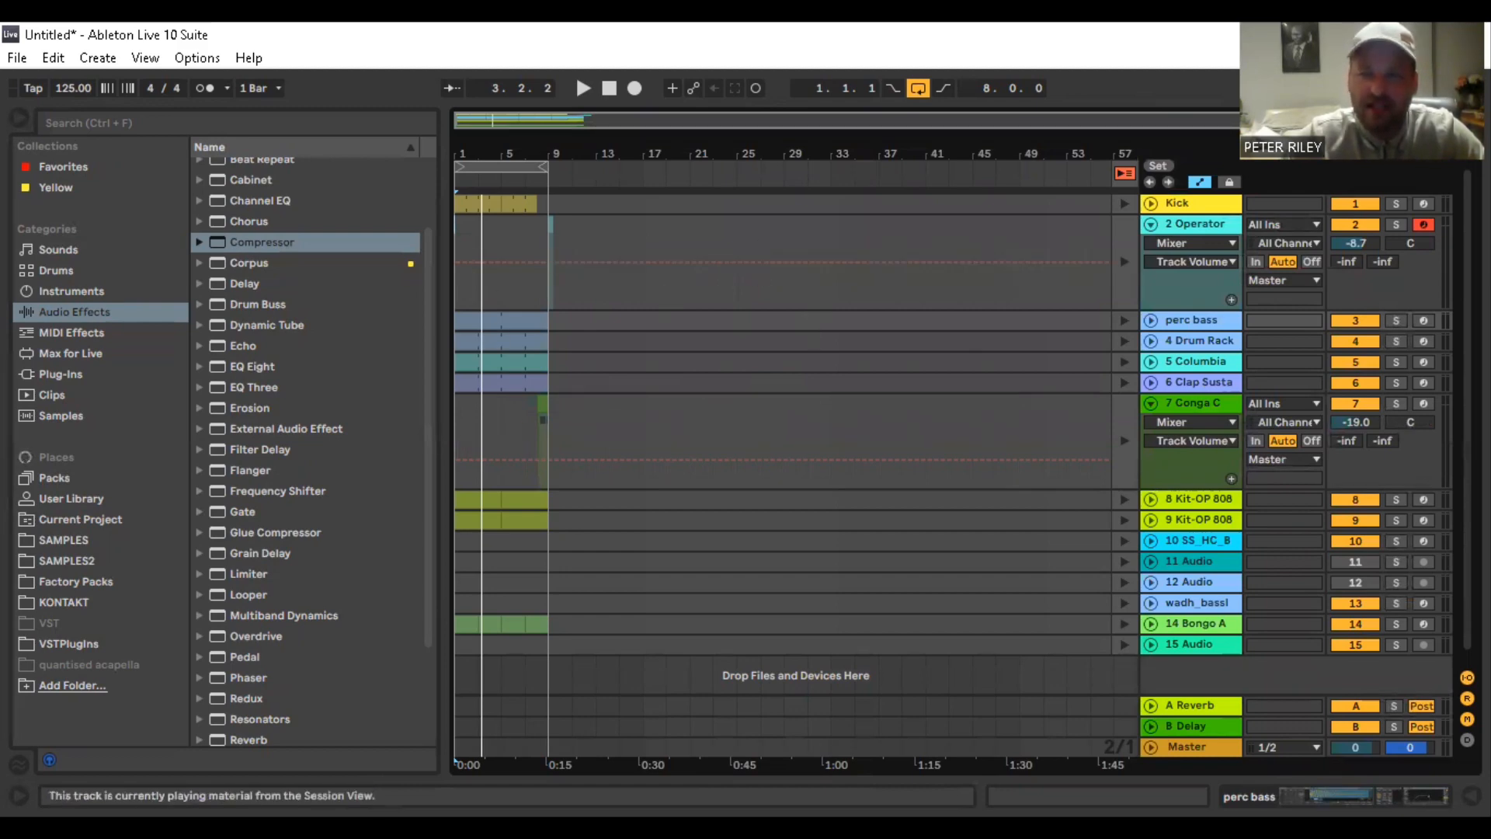
pyautogui.press('Tab')
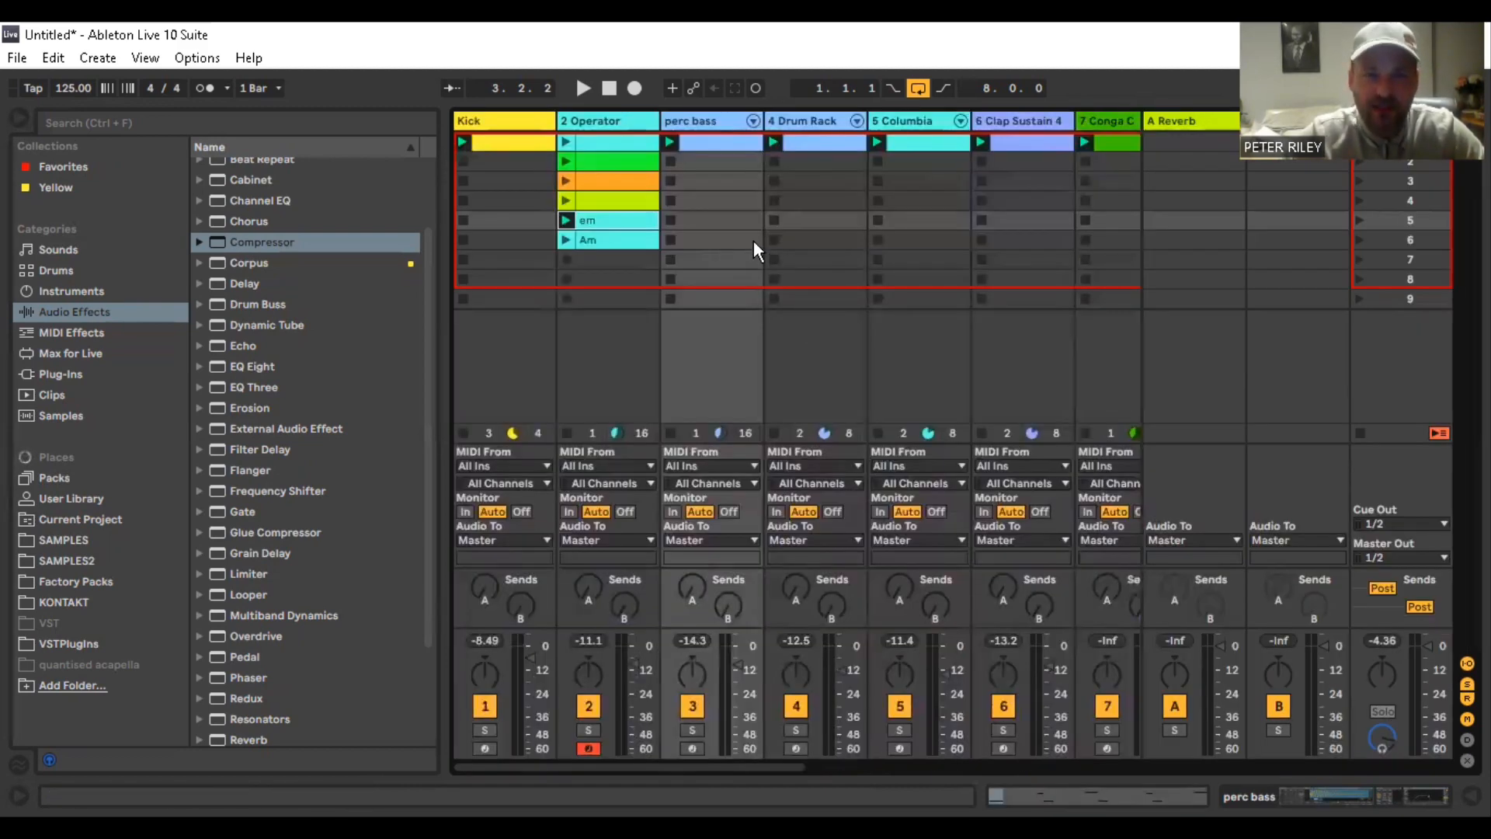
# Deactivate the 2 Operator track and play the loop without it
pyautogui.click(587, 707)
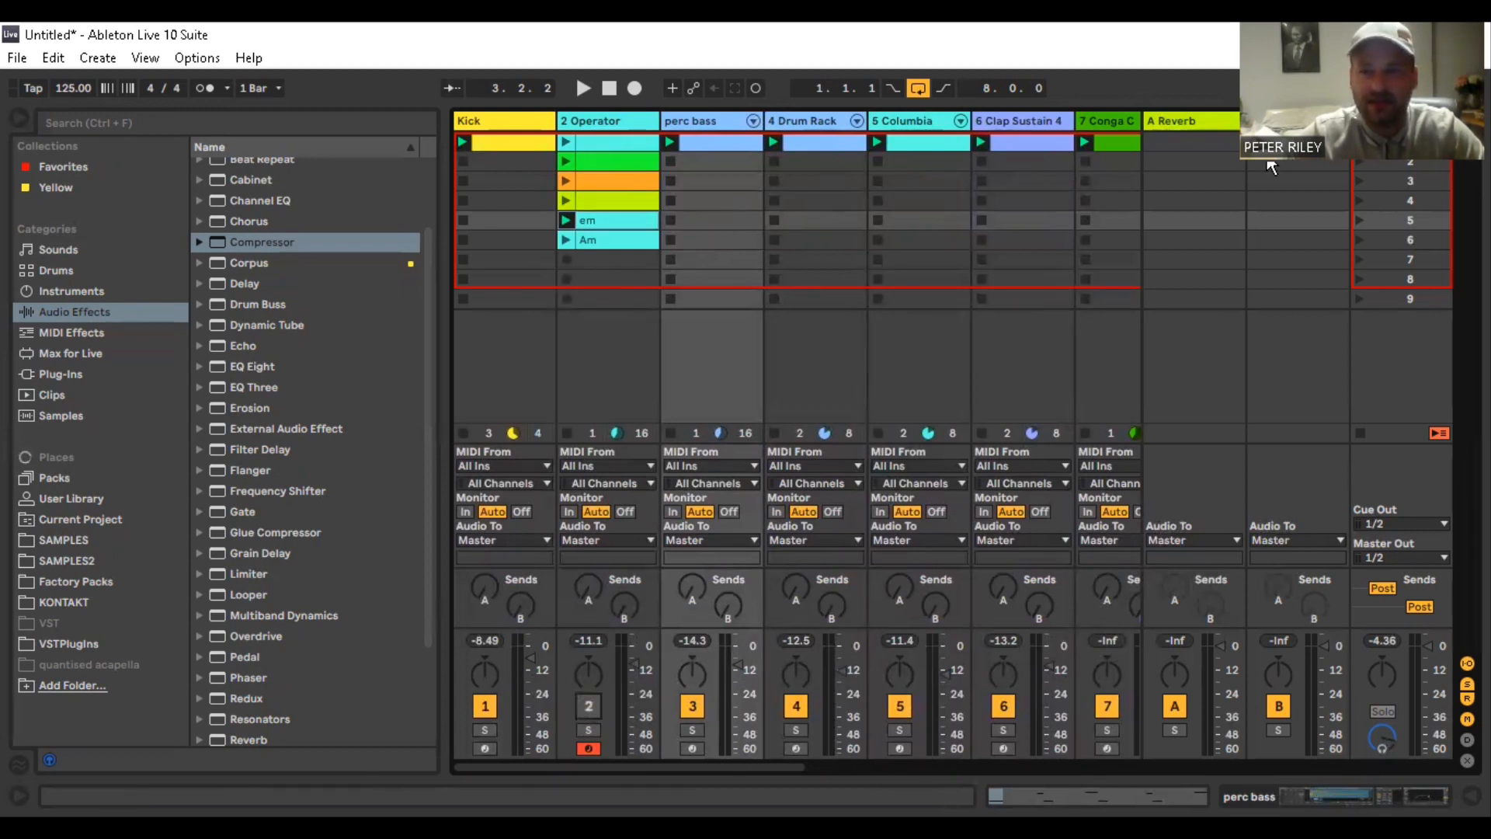
pyautogui.press('space')
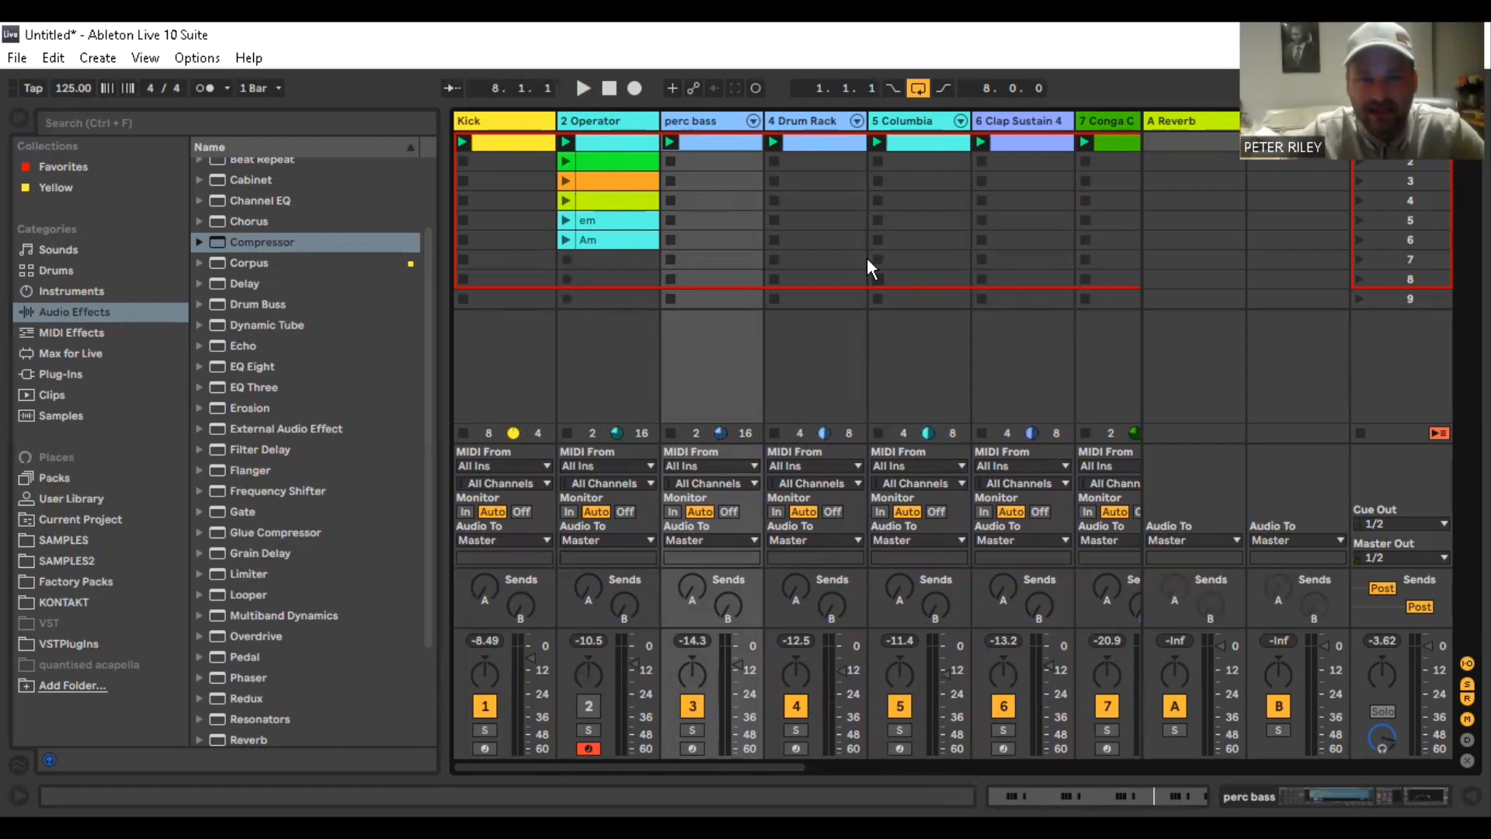
# Solo the Kick, 2 Operator and perc bass tracks and listen to them with the em clip playing
pyautogui.click(692, 730)
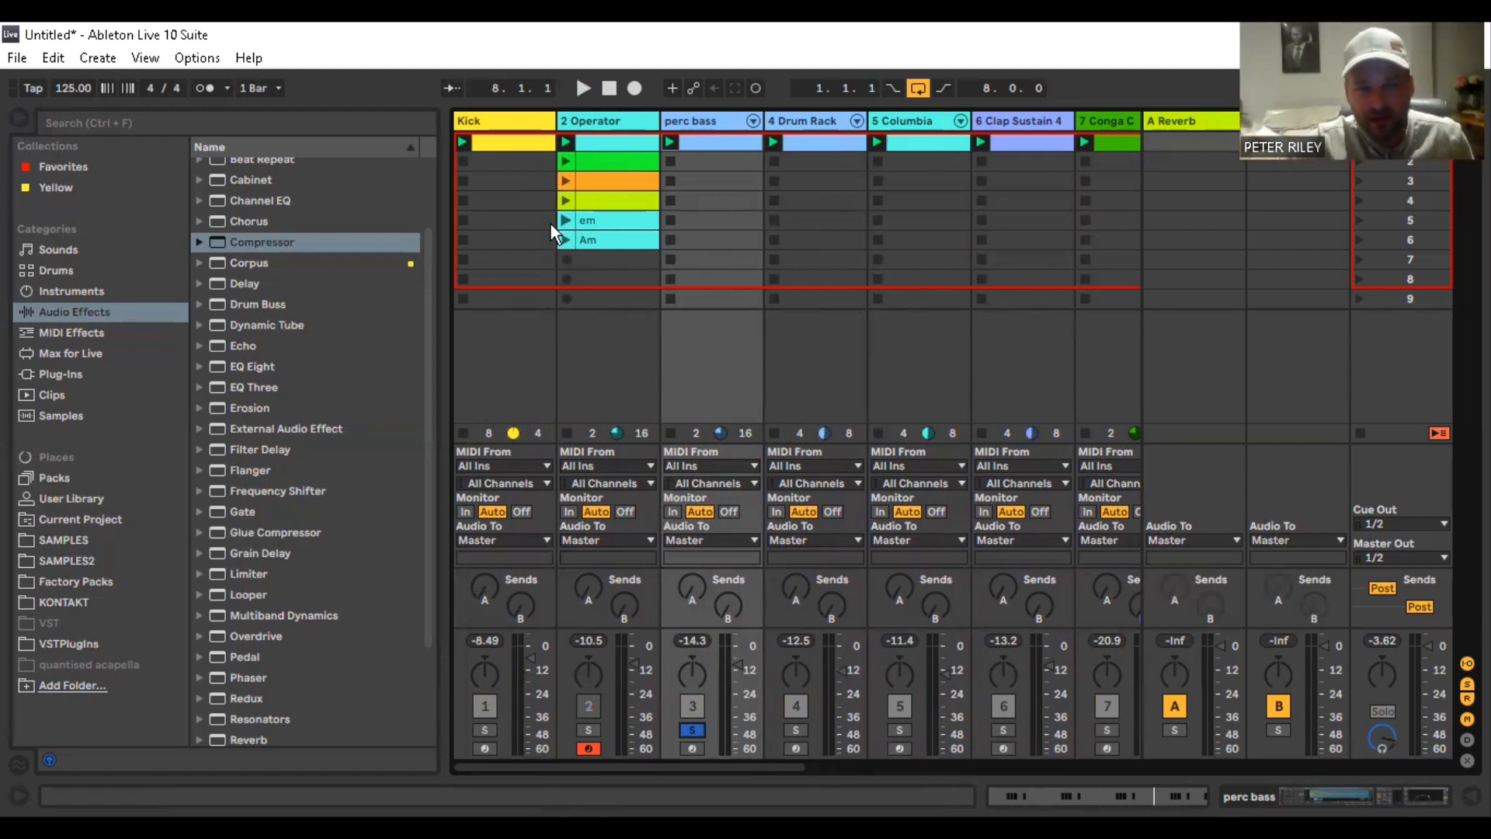
pyautogui.click(486, 730)
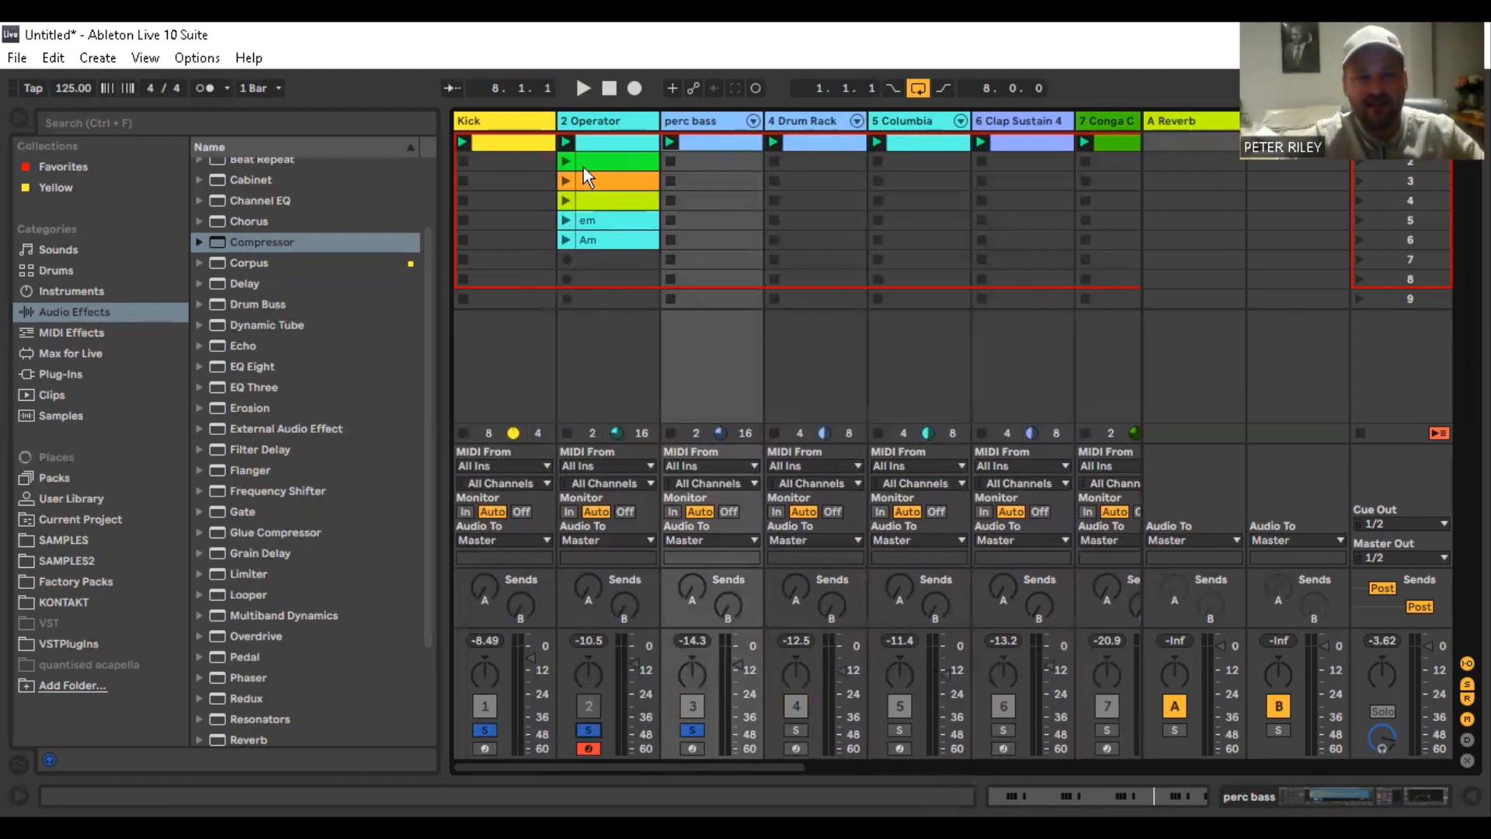
pyautogui.click(568, 217)
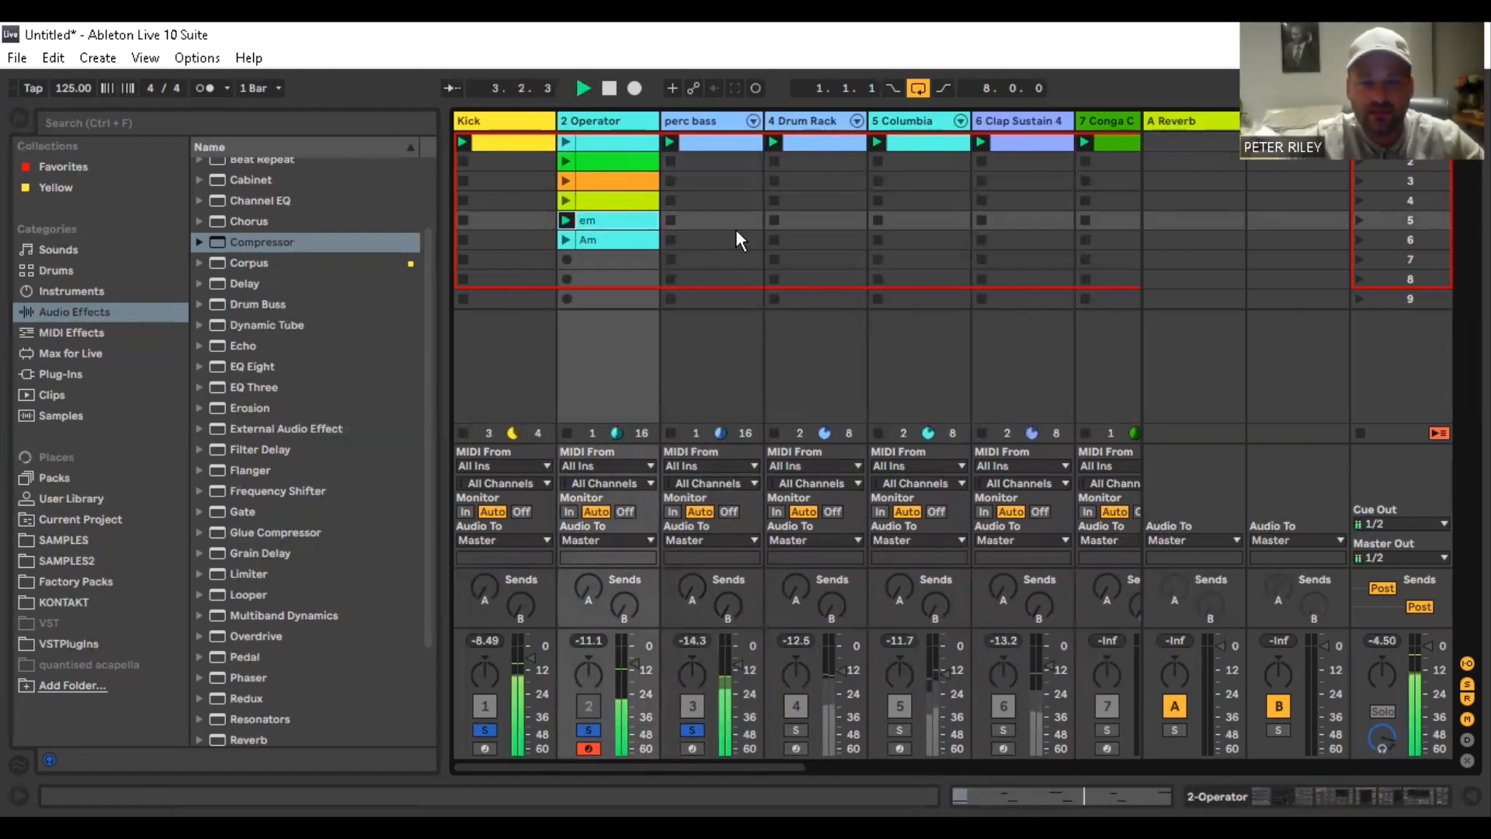
pyautogui.press('space')
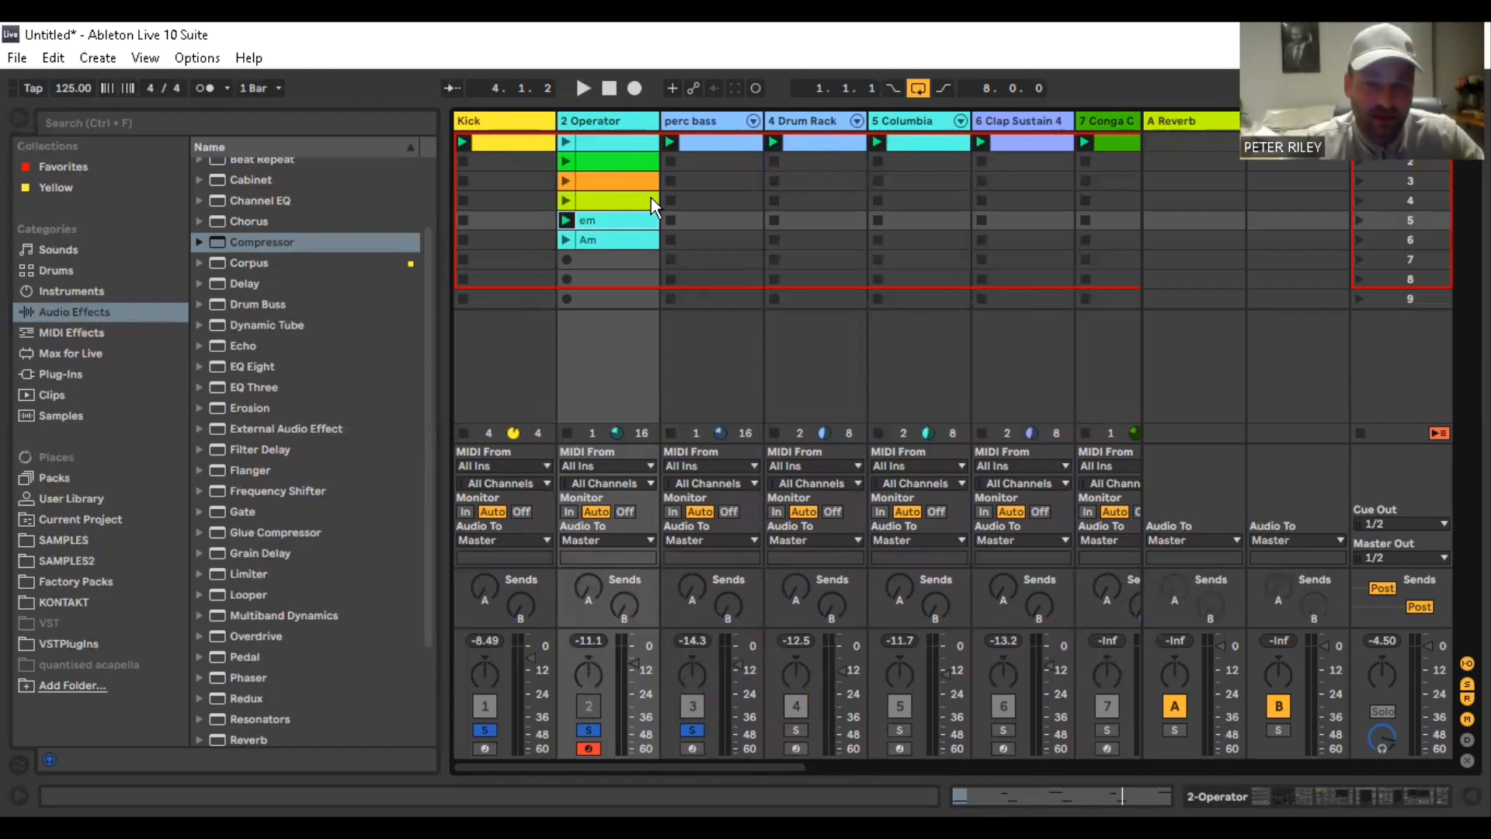
# Show the perc bass track's devices and audition the VEH3 Percussion pad in its Drum Rack
pyautogui.click(727, 120)
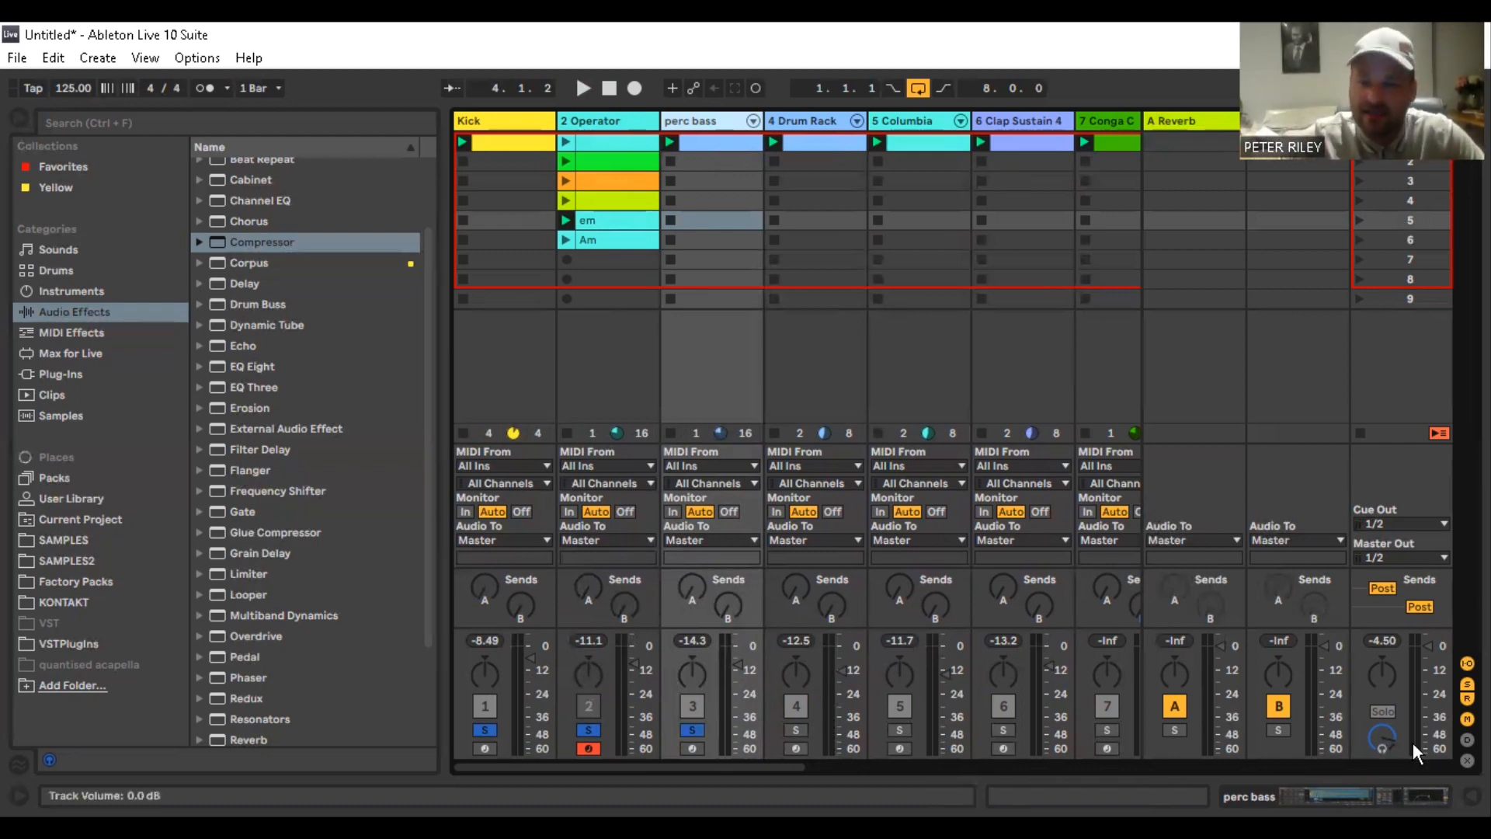
pyautogui.click(1471, 796)
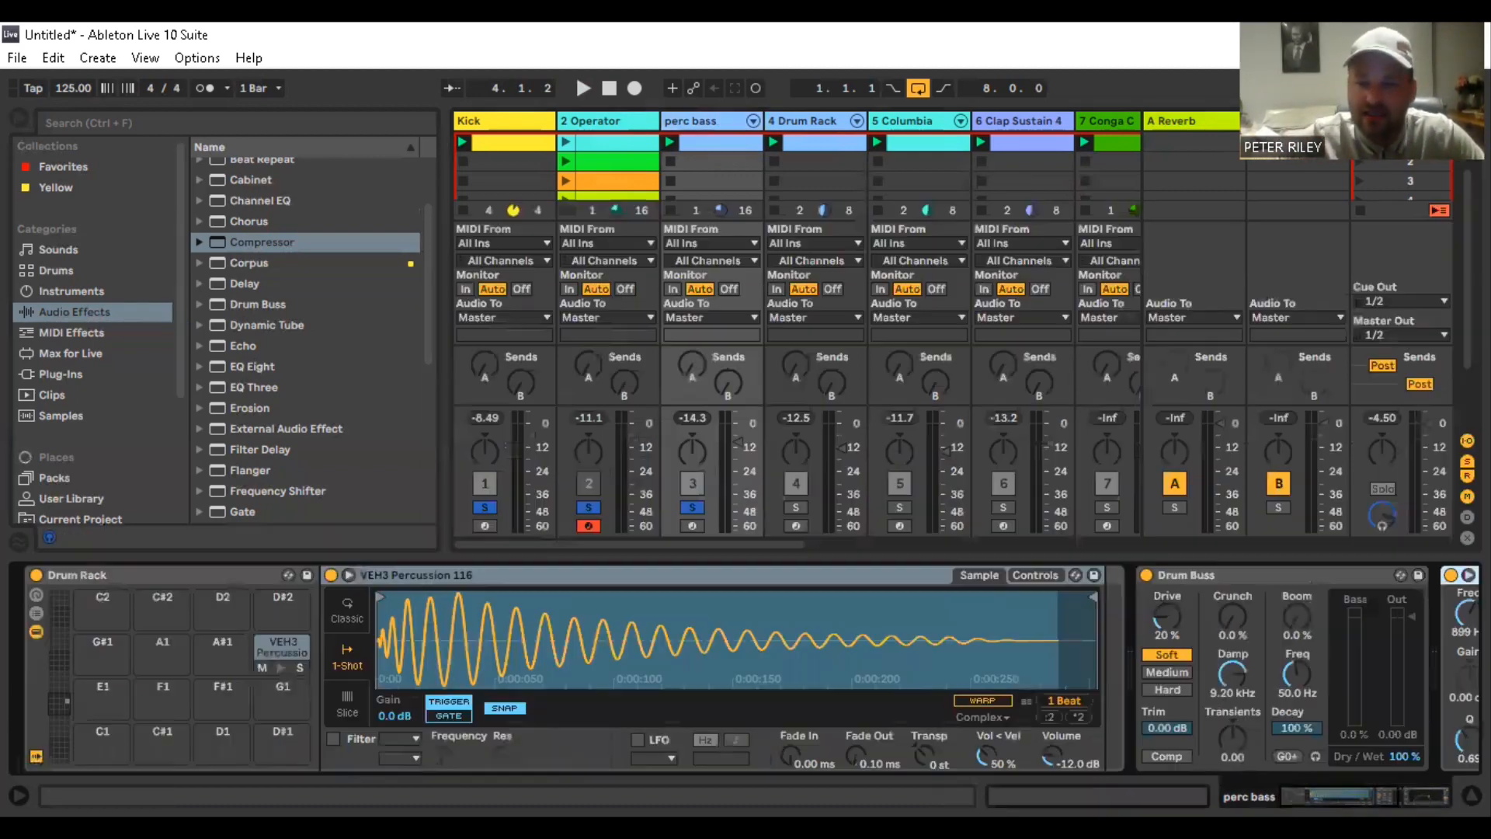
pyautogui.click(280, 667)
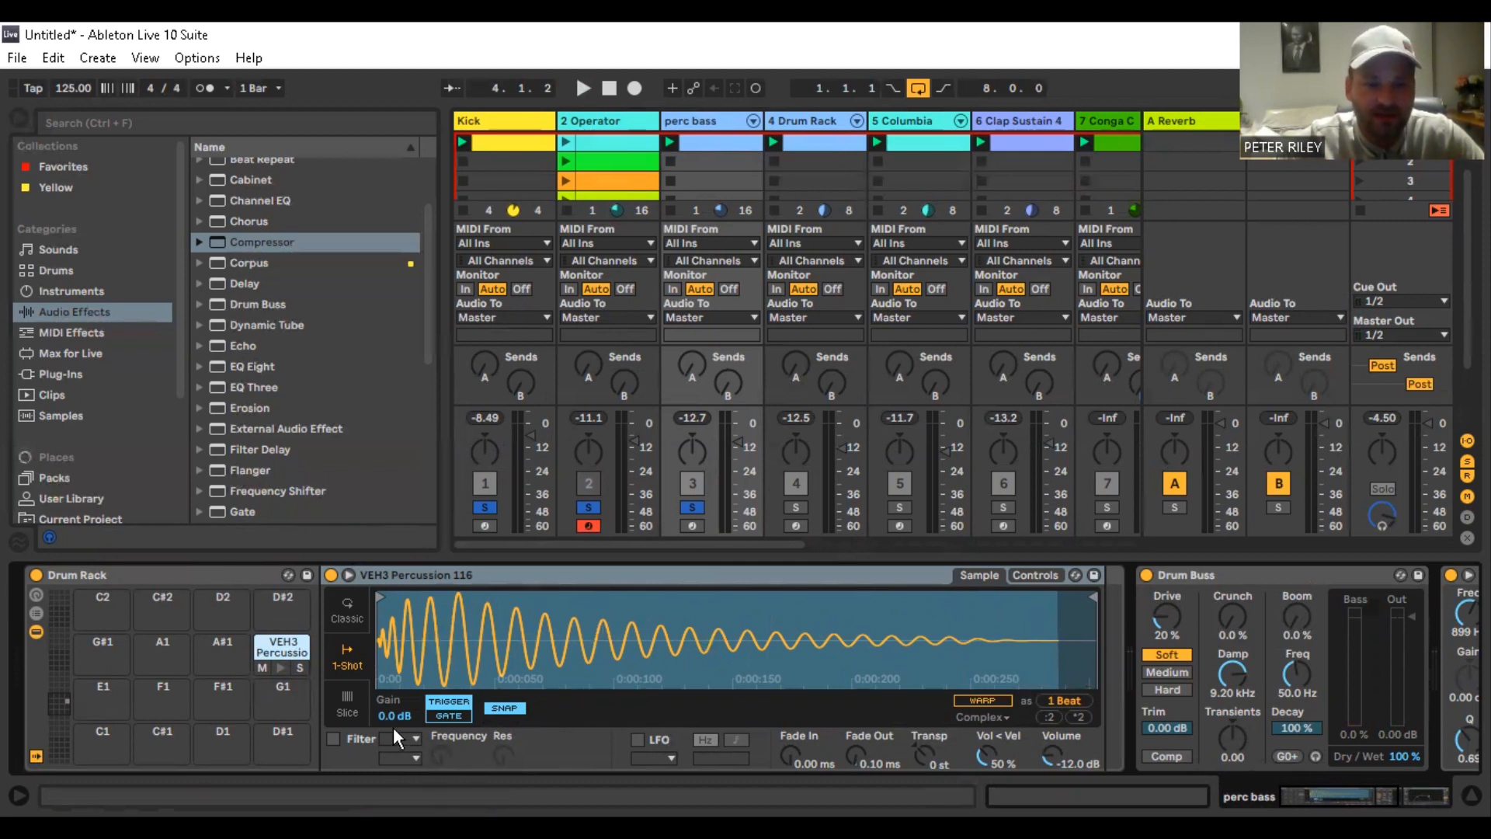
# Open the perc bass clip, examine and audition its VEH3 Percussion 116 notes, and hide the clip editor
pyautogui.click(724, 147)
pyautogui.doubleClick(724, 148)
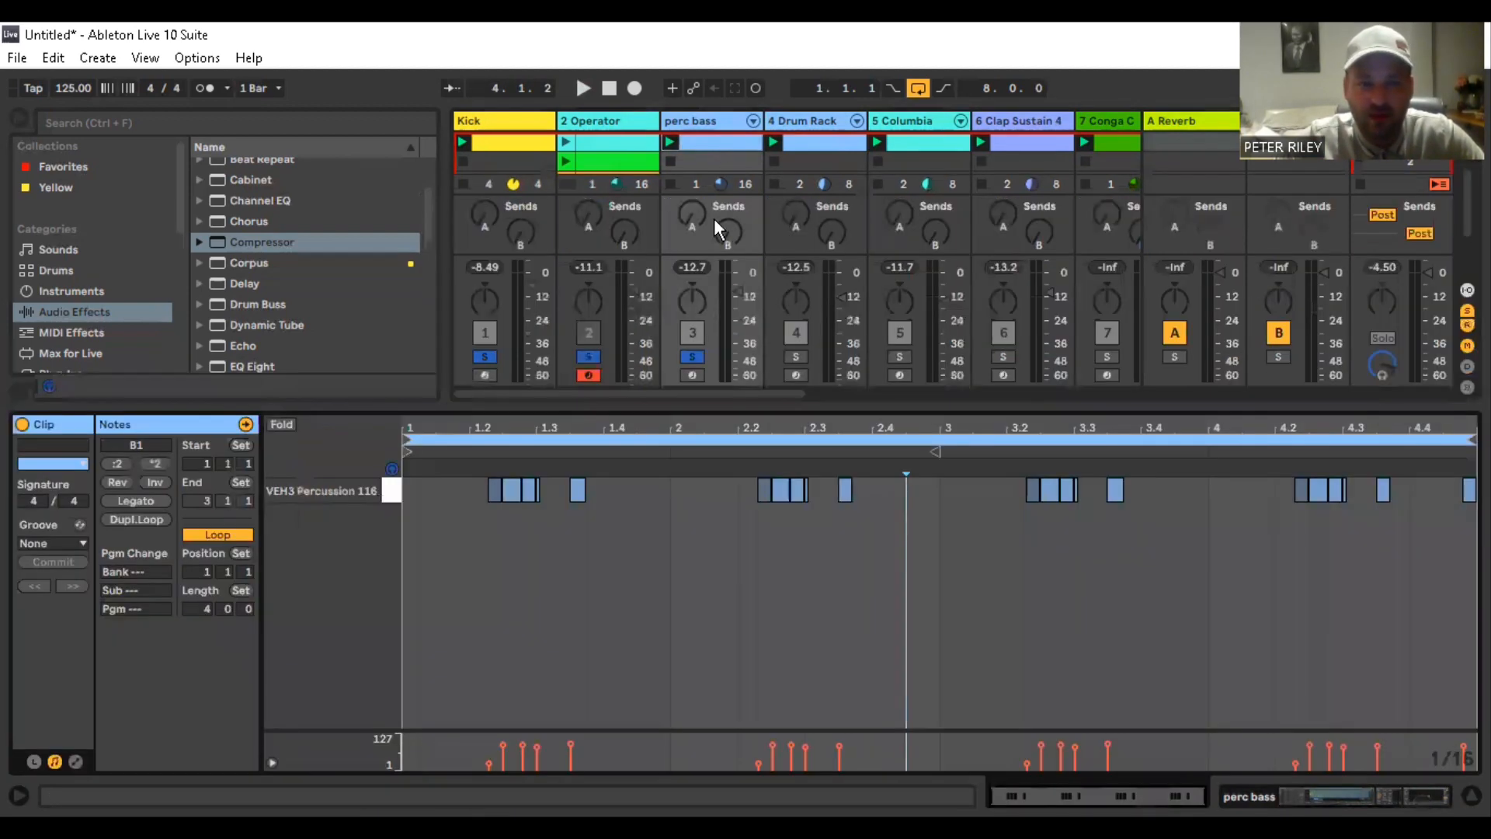
pyautogui.click(393, 491)
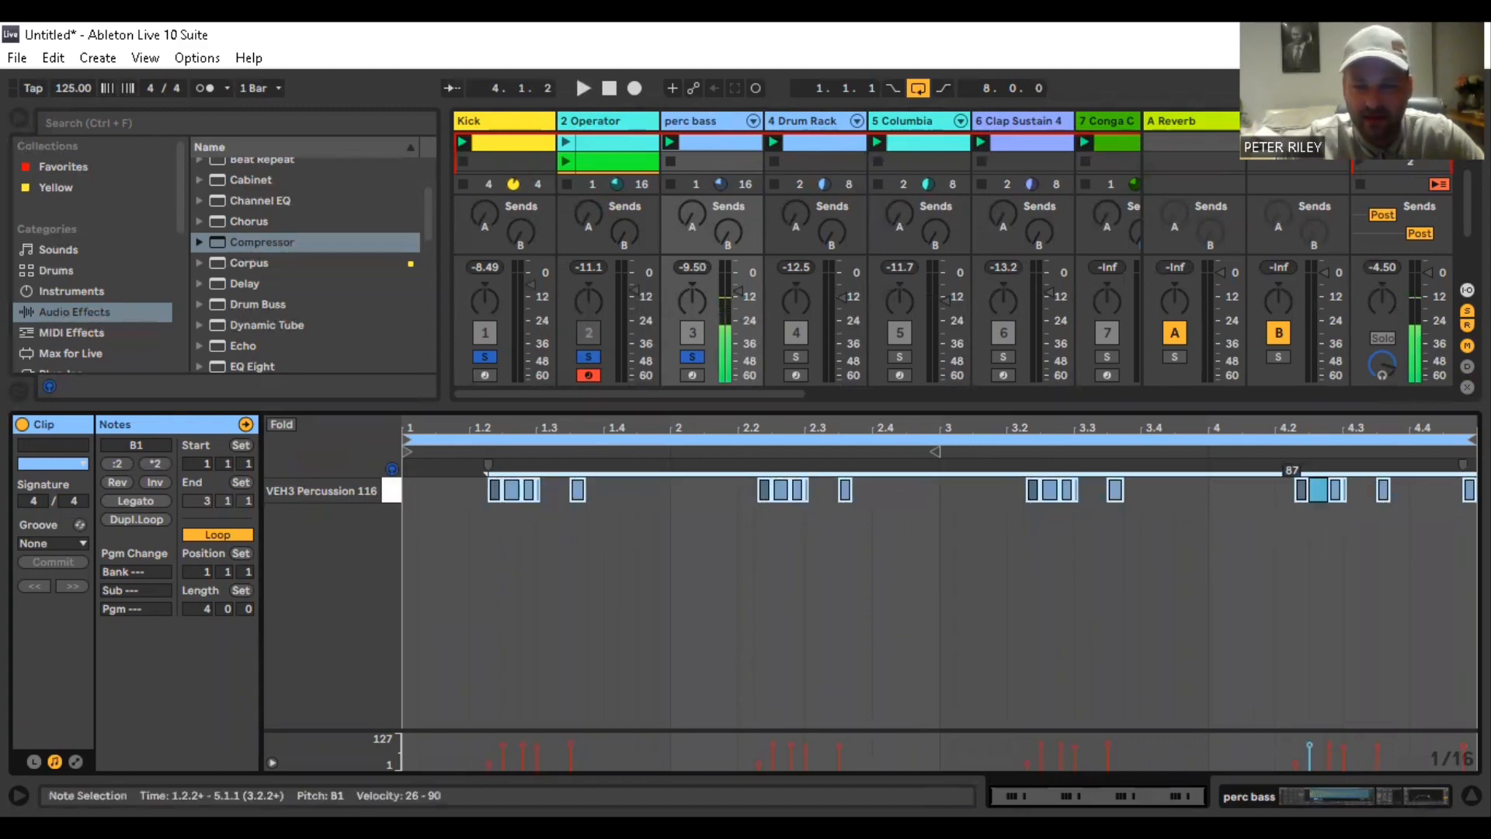
pyautogui.click(1472, 796)
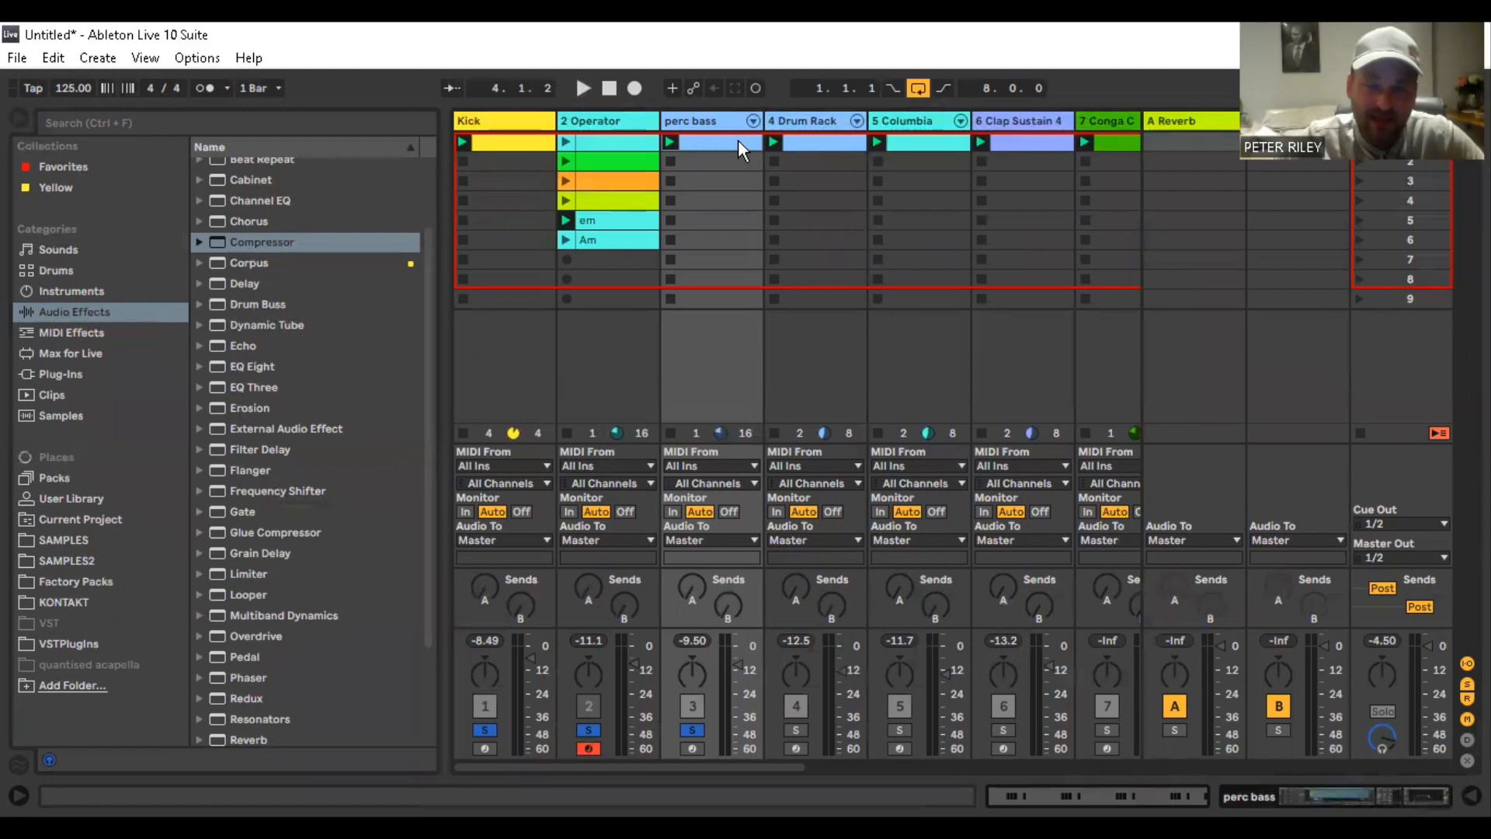
# Review the perc bass clip's notes once more and bring the track's device chain into view
pyautogui.doubleClick(698, 121)
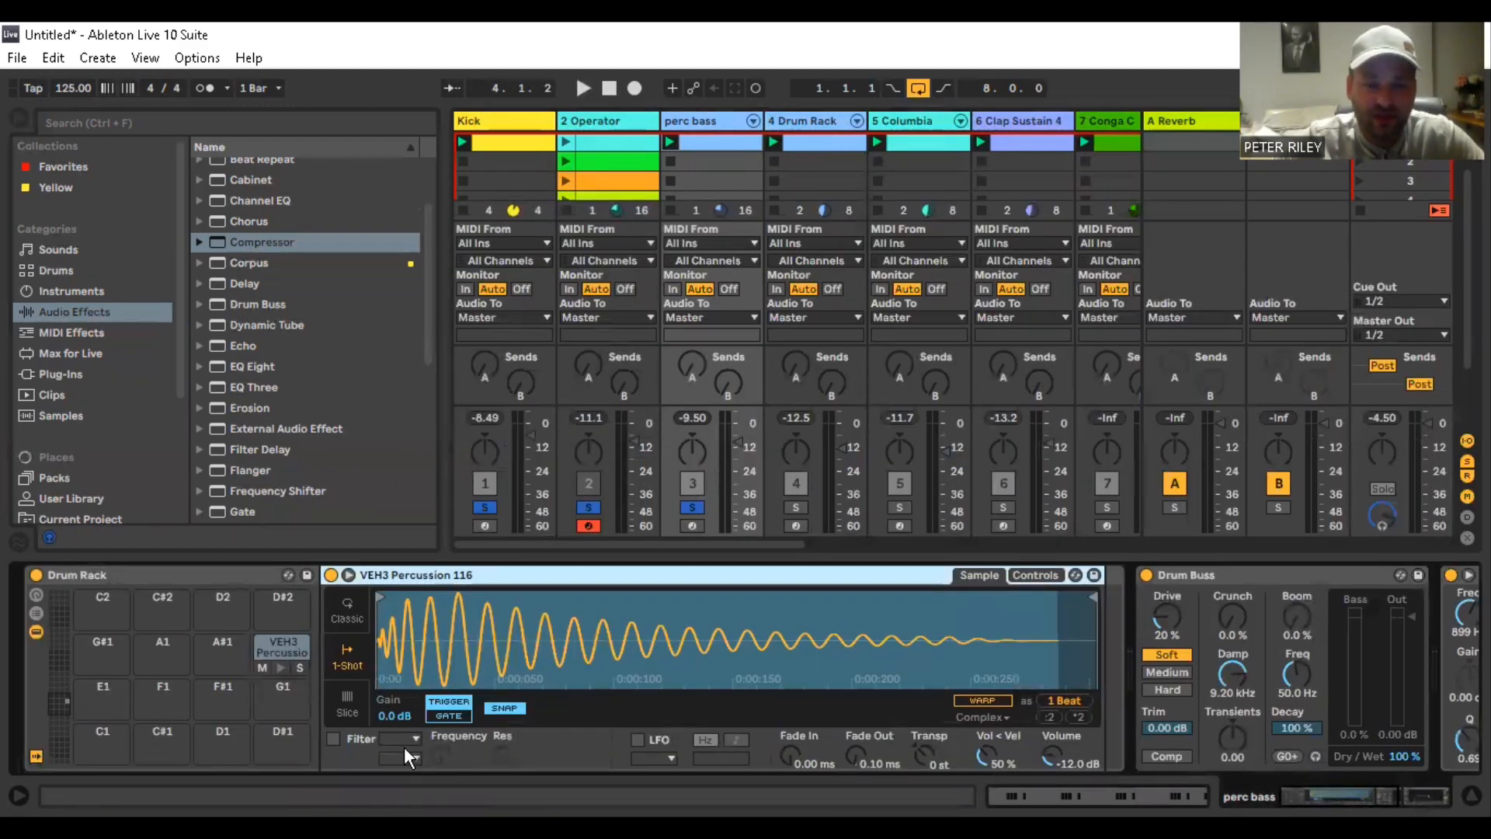
pyautogui.click(710, 146)
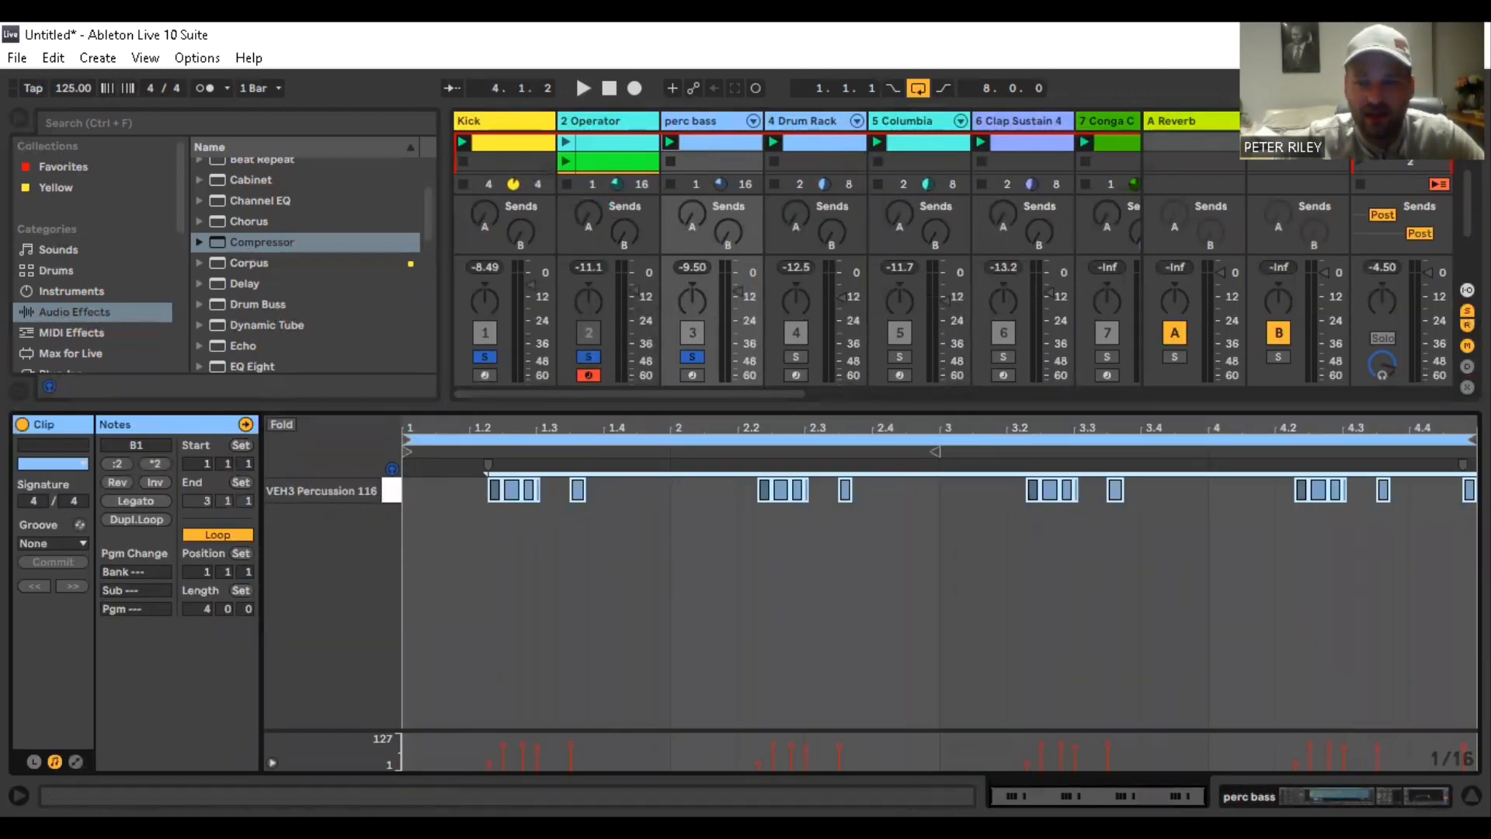
pyautogui.click(1470, 796)
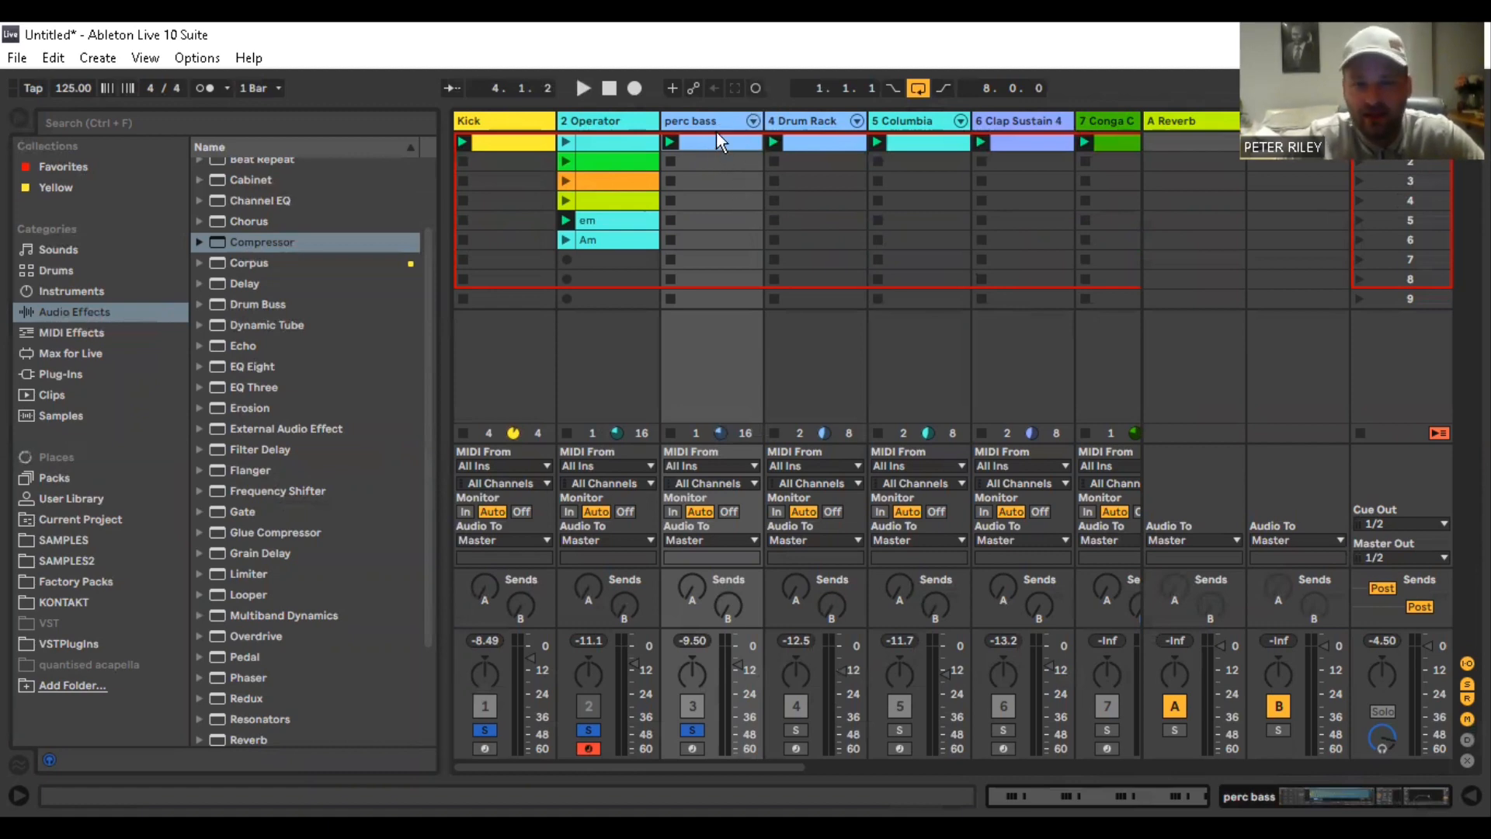
pyautogui.click(1336, 795)
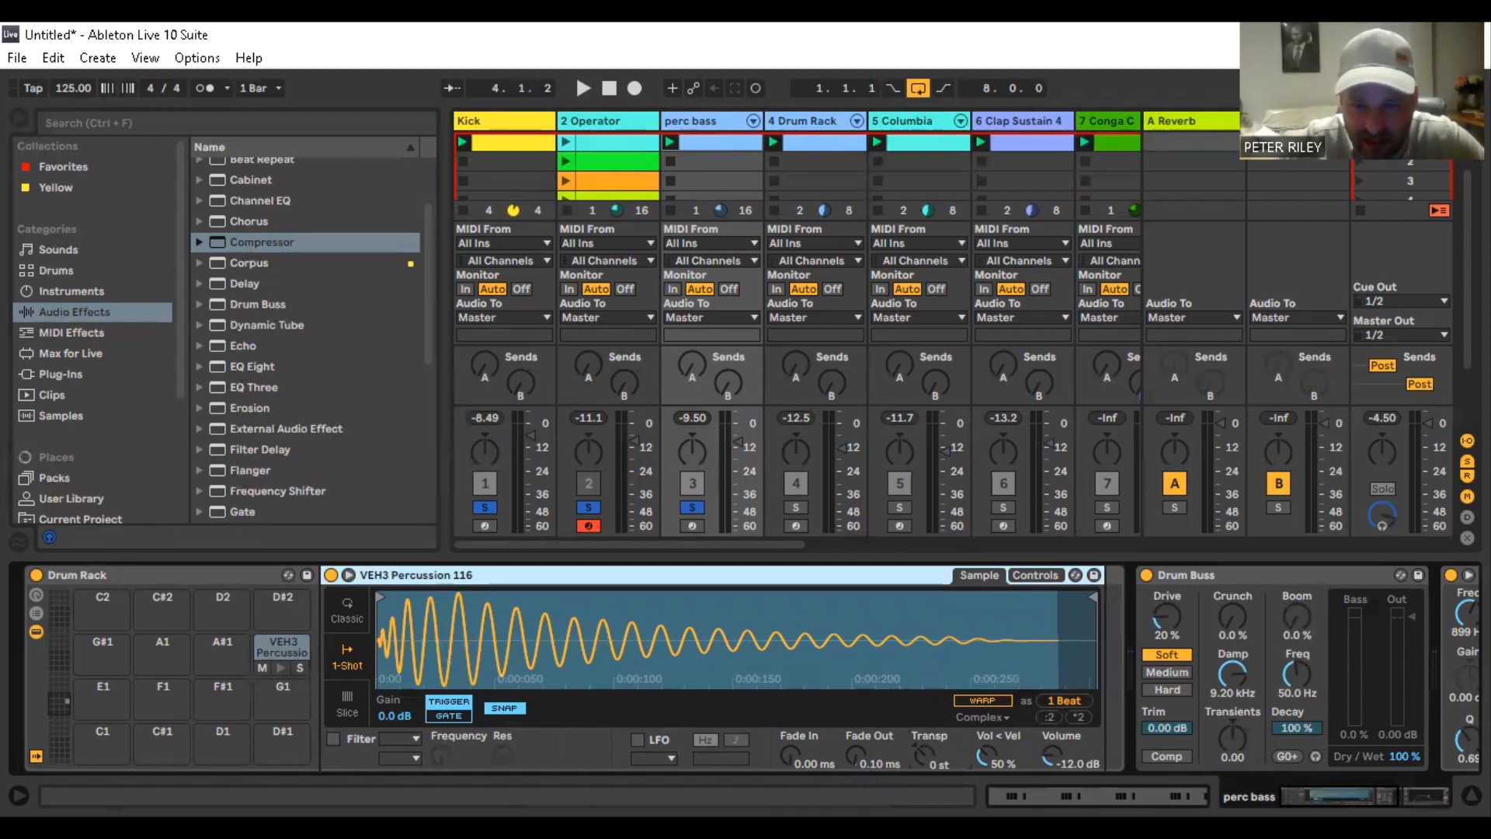
# Try transposing the VEH3 Percussion 116 sample up 2 and 3 semitones, and reset its transposition to 0 st
pyautogui.moveTo(924, 752); pyautogui.dragTo(924, 747)
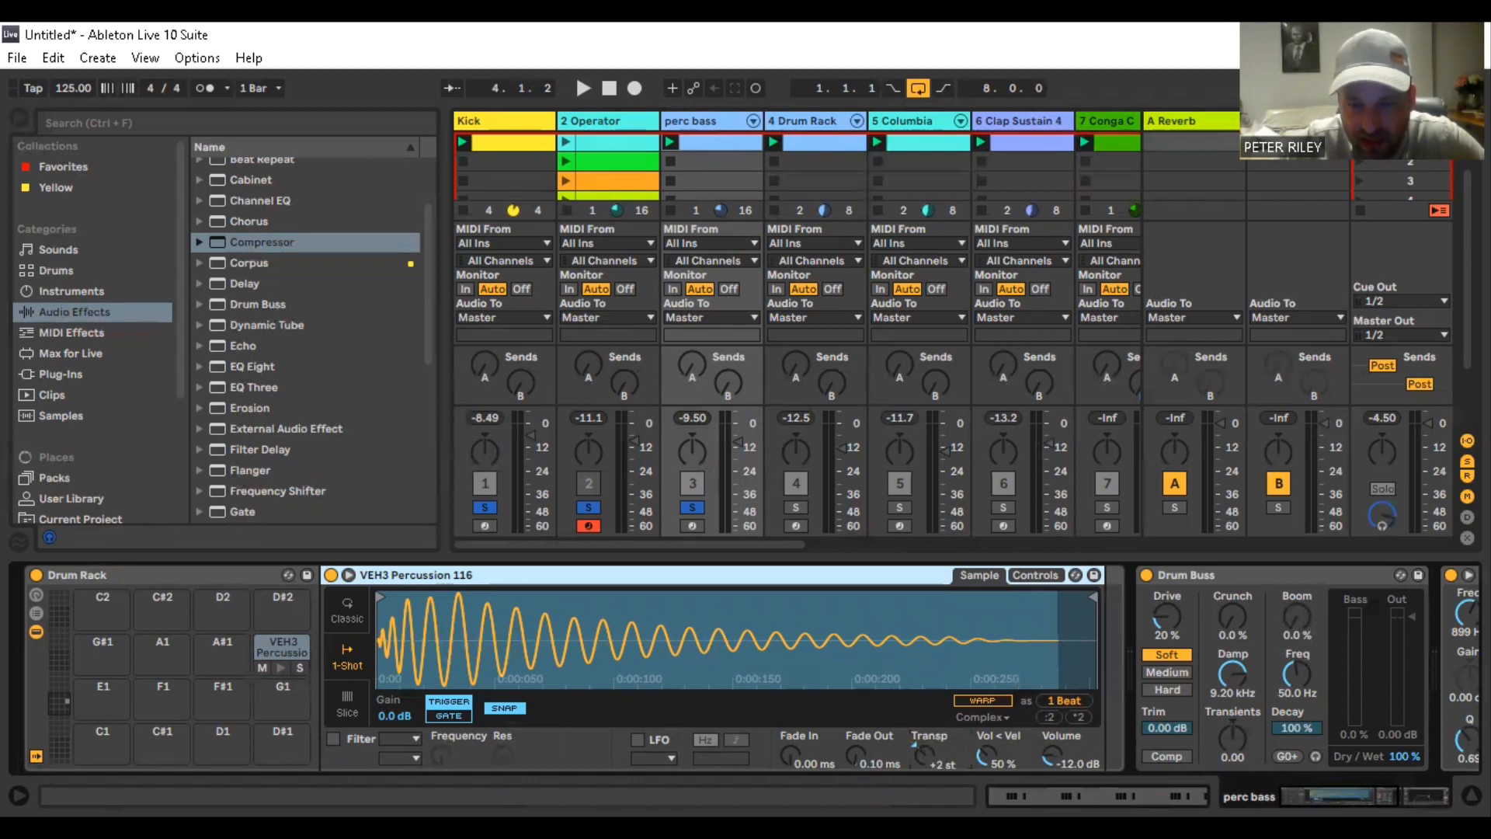
pyautogui.moveTo(924, 751); pyautogui.dragTo(924, 751)
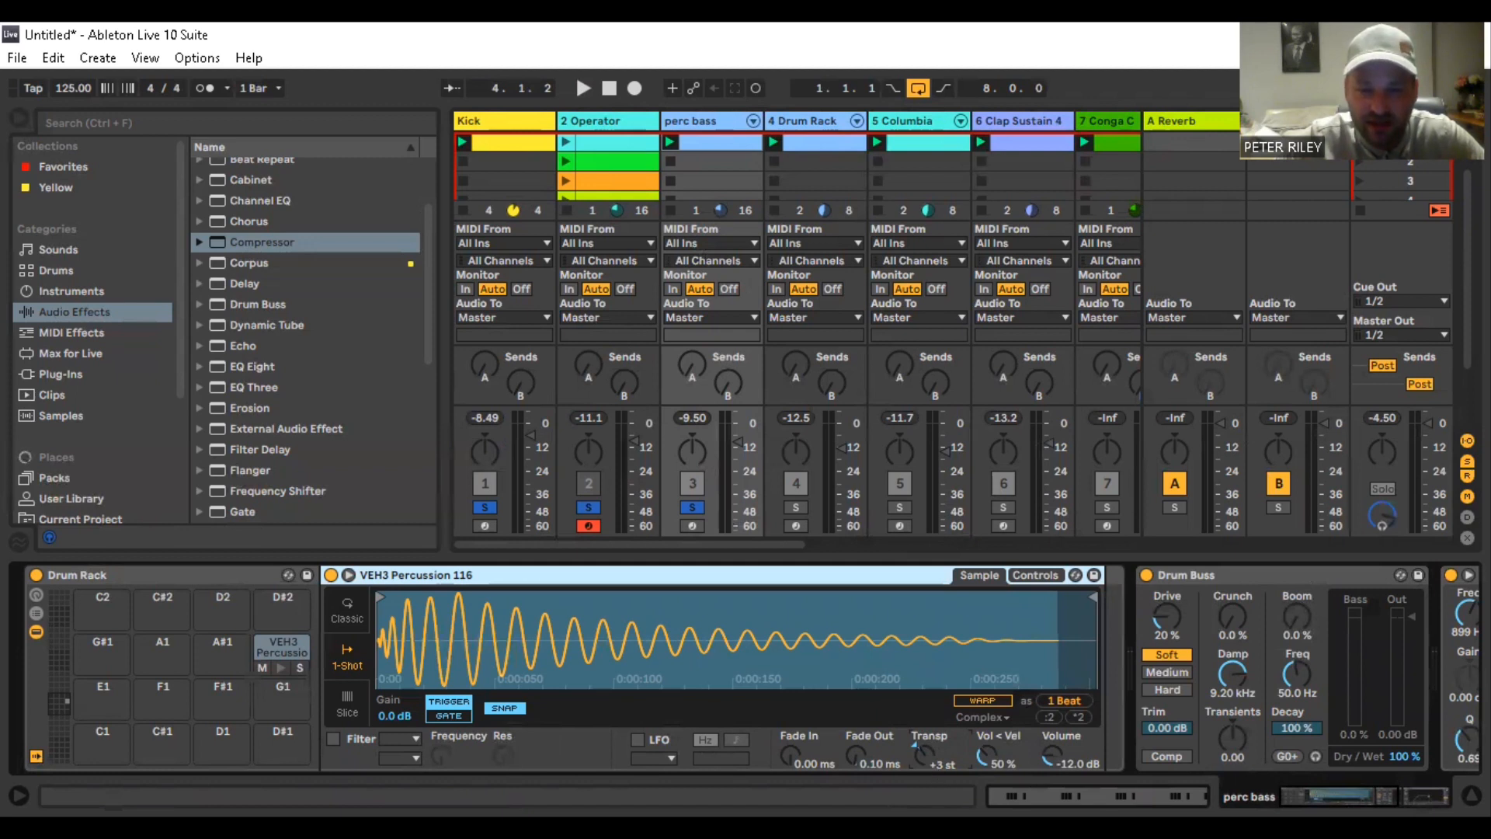
pyautogui.press('Delete')
# Solo only the perc bass track and play its clip to hear the untransposed sample
pyautogui.click(691, 507)
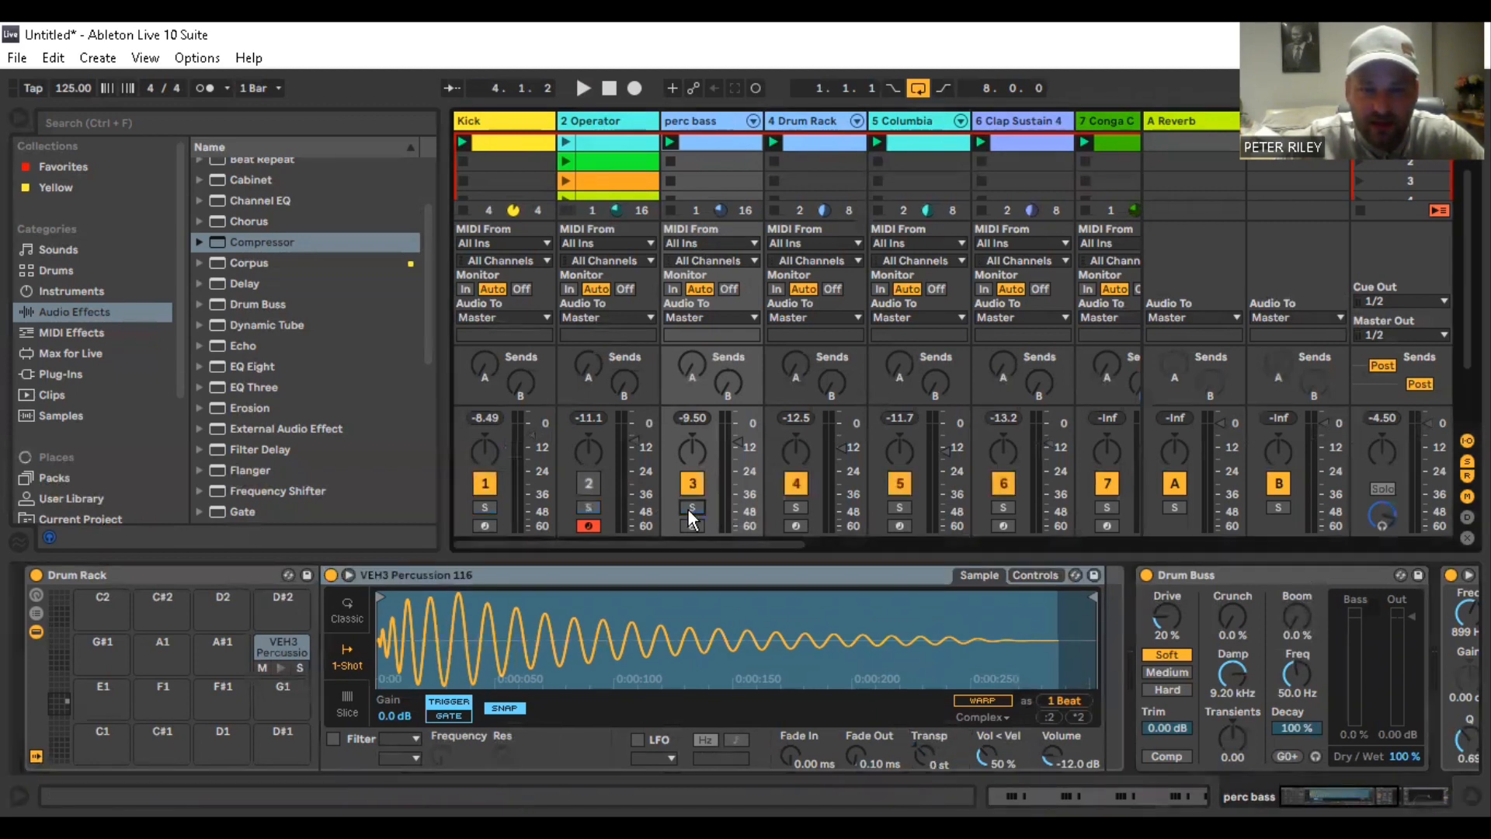
pyautogui.click(691, 507)
pyautogui.click(670, 143)
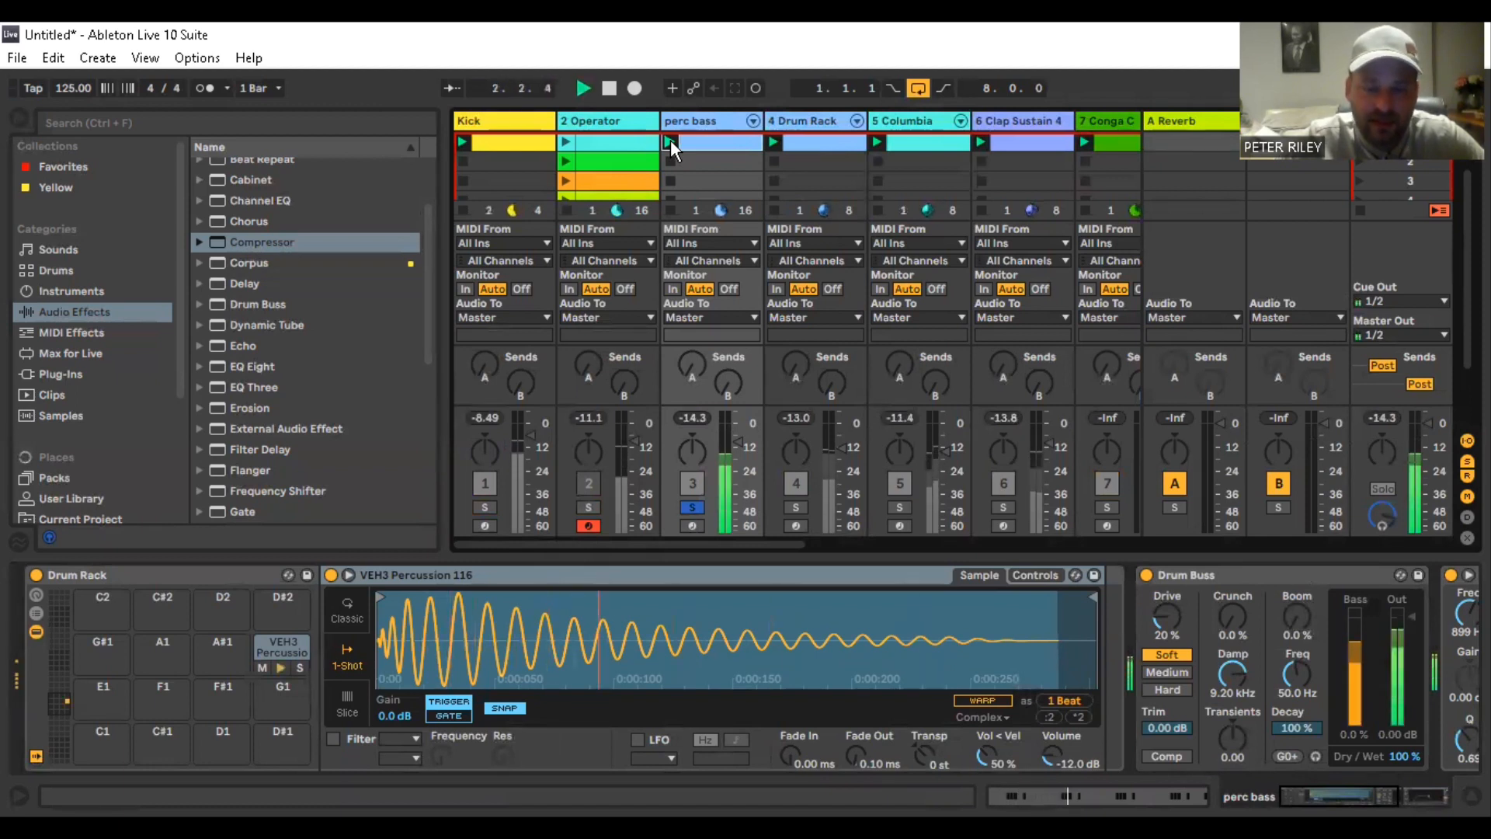
pyautogui.press('space')
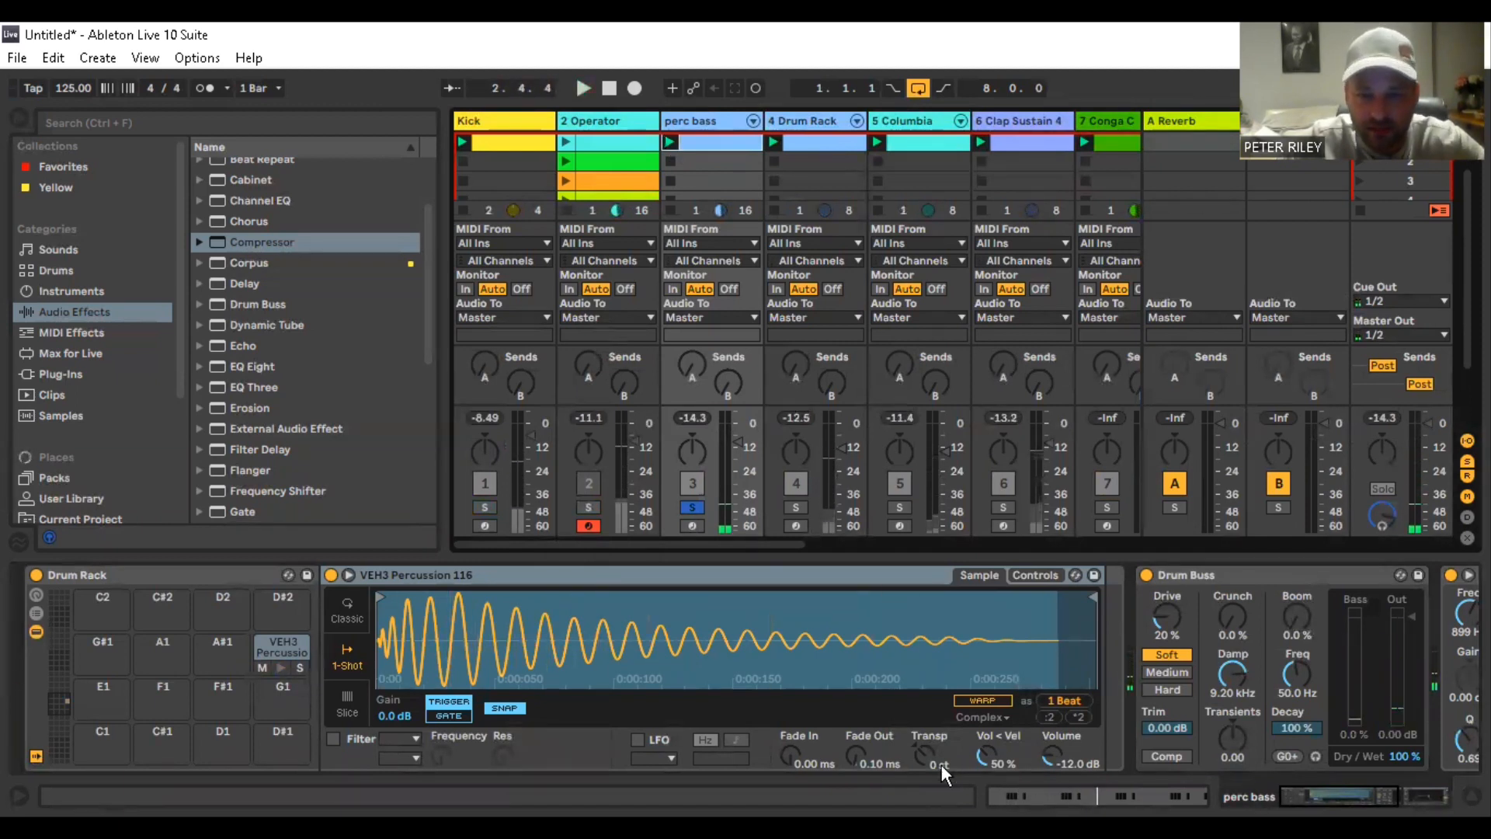
# Transpose the VEH3 Percussion 116 sample to +5 st and play the perc bass clip at the new pitch
pyautogui.moveTo(941, 764); pyautogui.dragTo(941, 753)
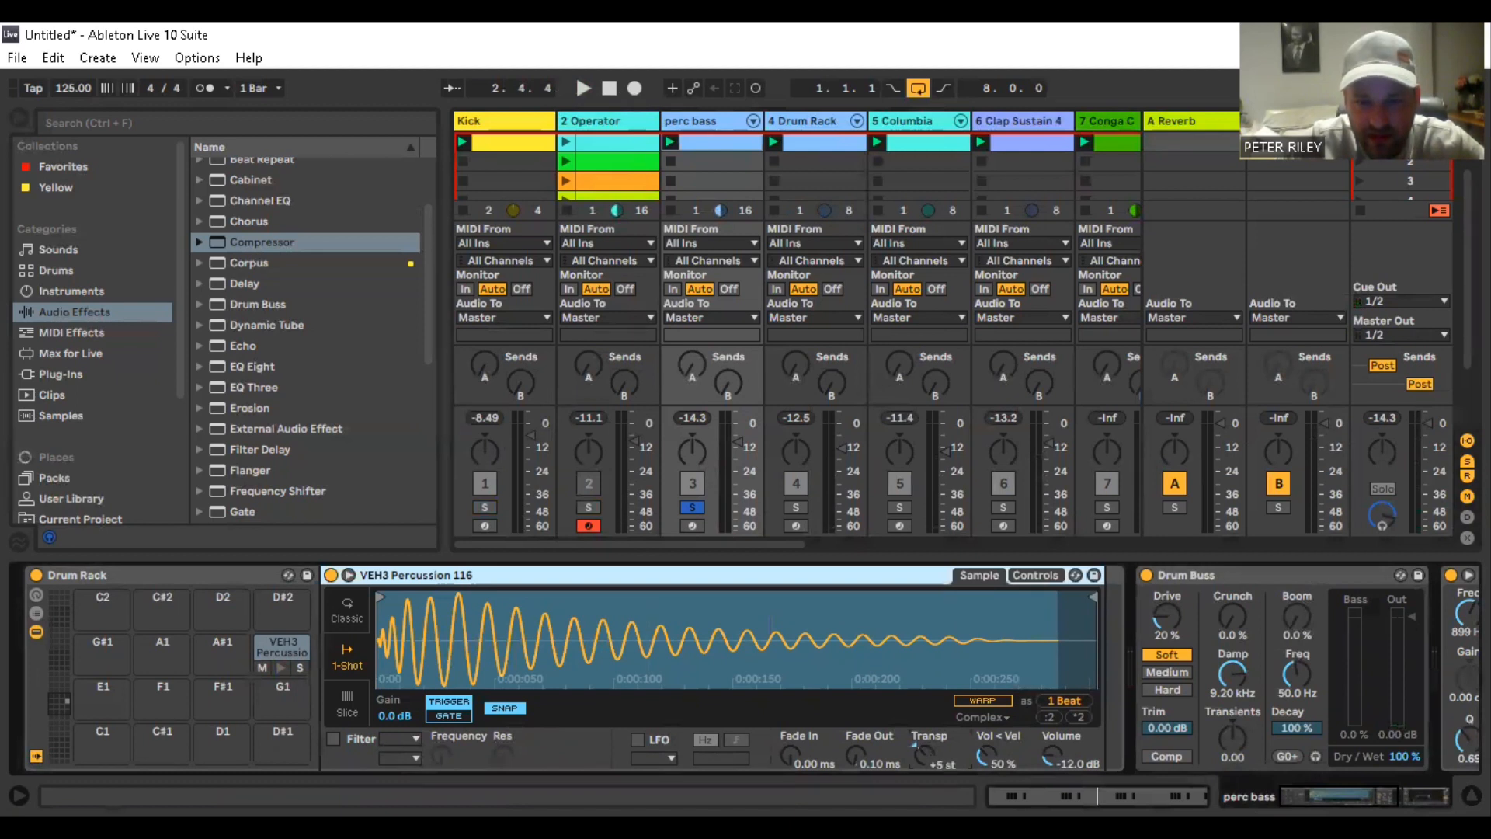
pyautogui.press('space')
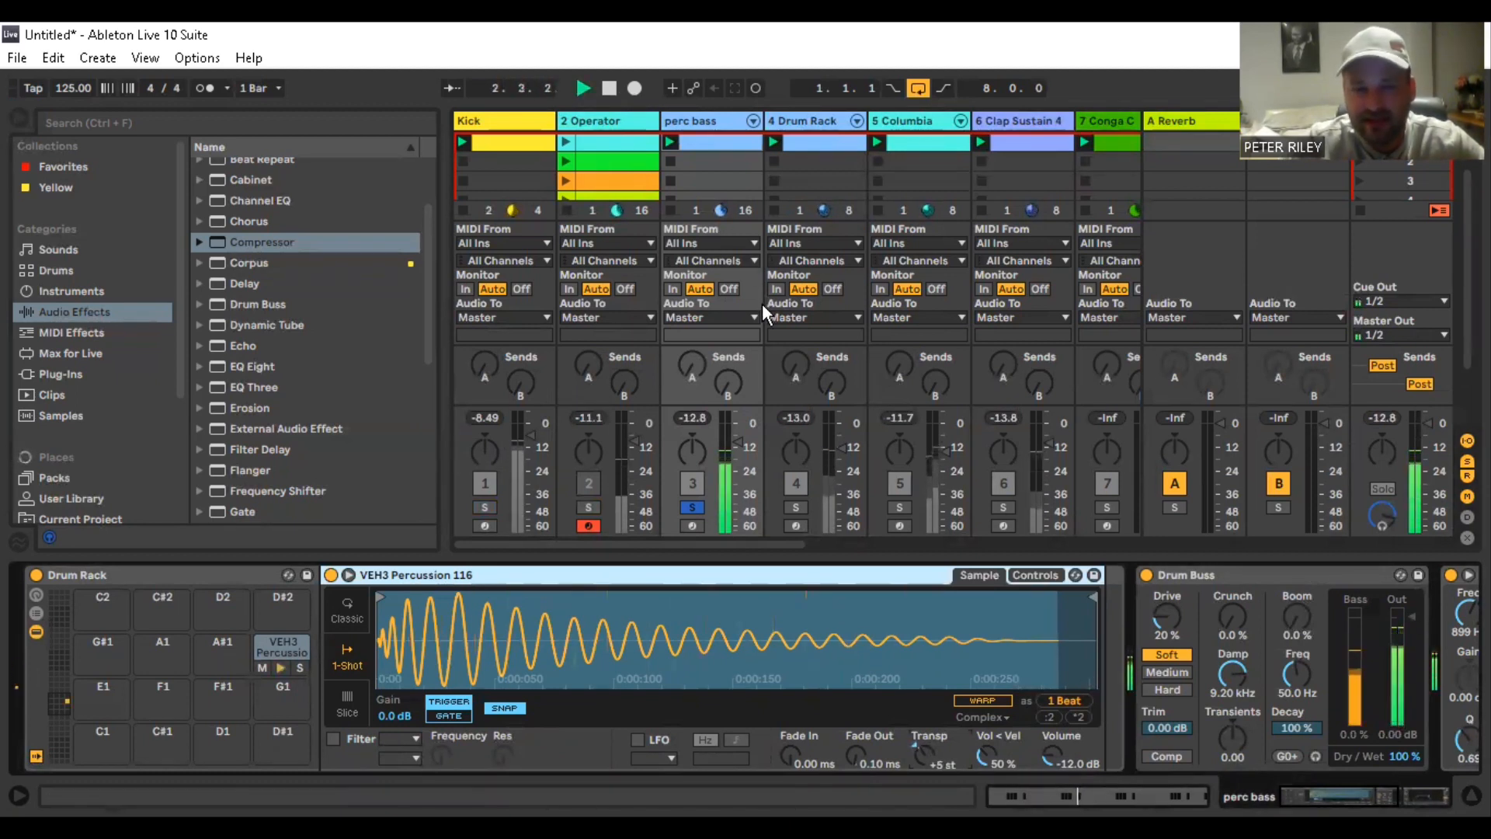
pyautogui.press('space')
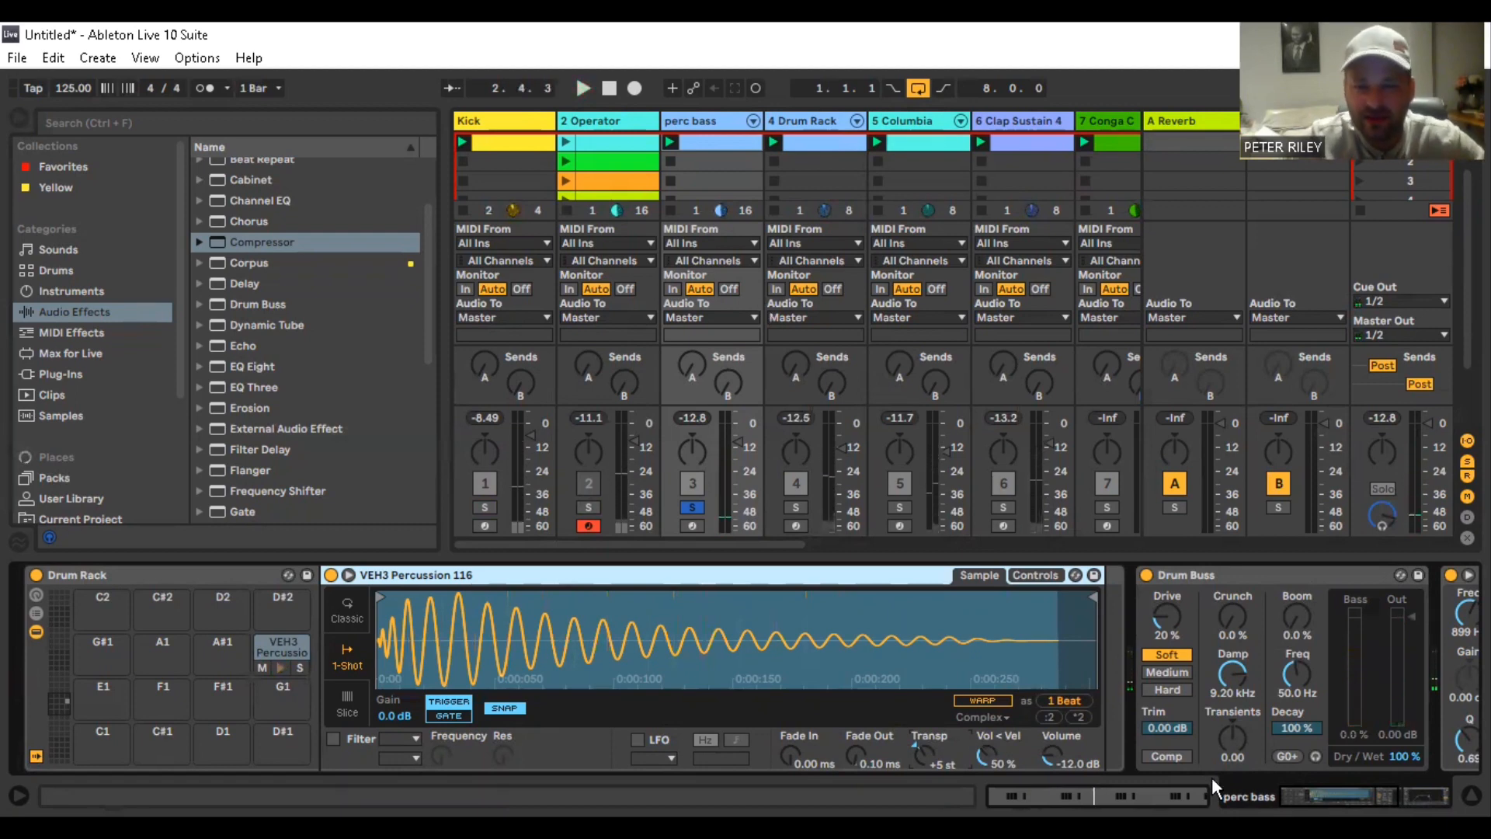
# Examine the Drum Buss and EQ Eight settings on the perc bass track and hide the device chain
pyautogui.moveTo(1355, 795); pyautogui.dragTo(1409, 796)
pyautogui.press('space')
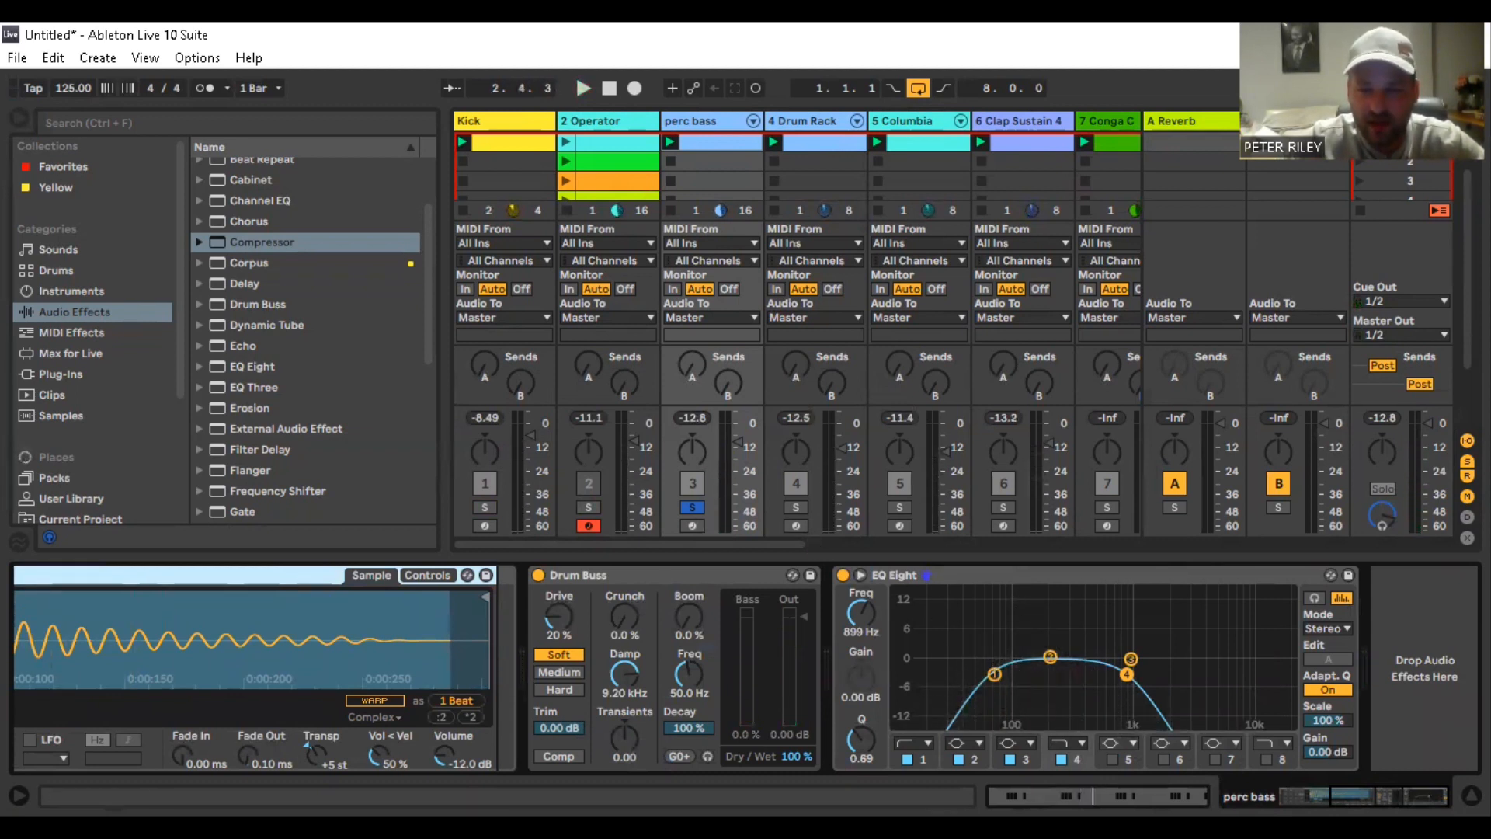
pyautogui.hotkey('ctrl', 'alt', 'l')
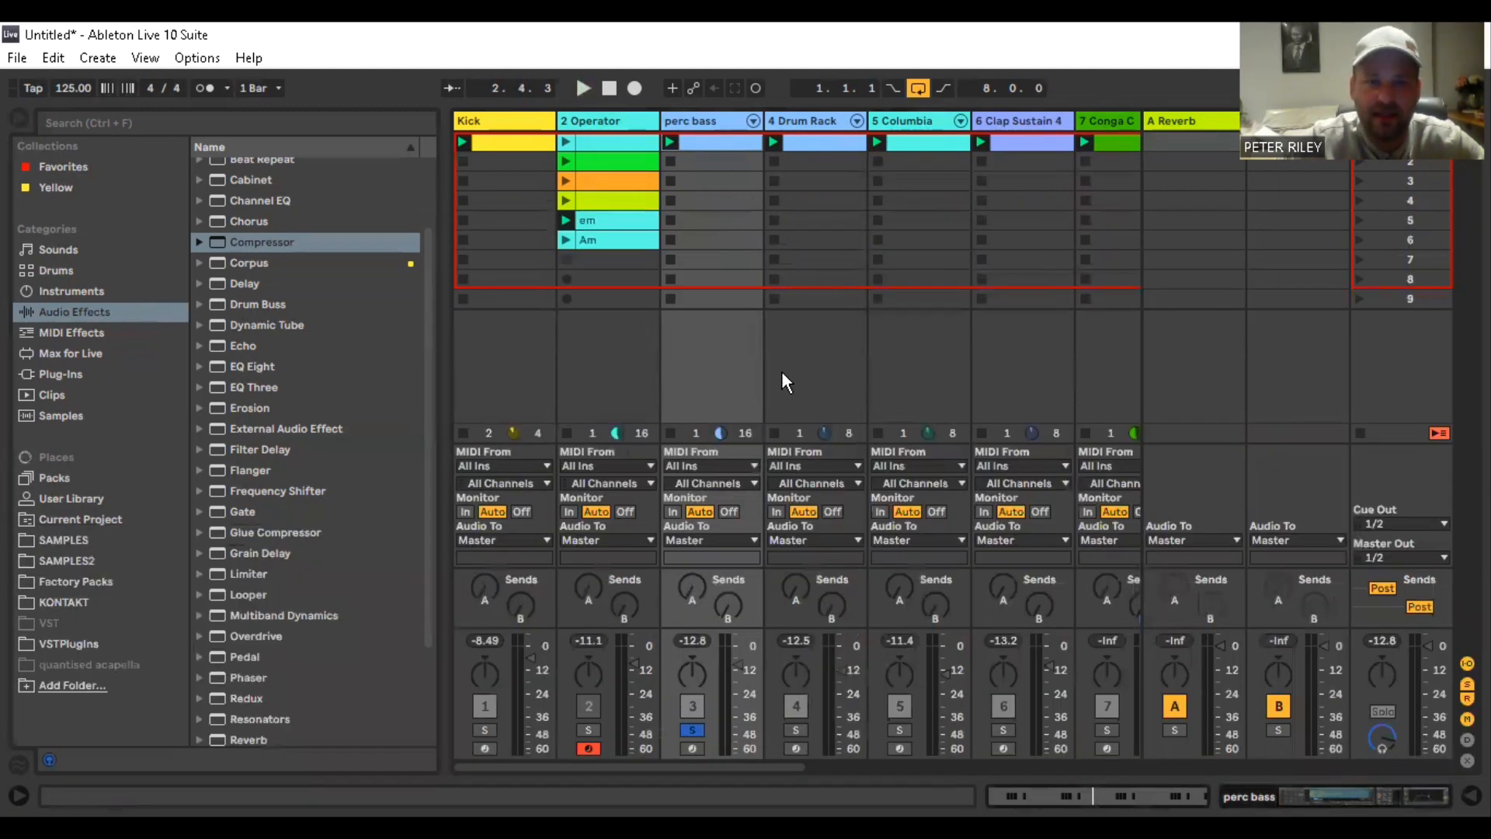
# Compare the em and Am clips on the 2 Operator track and open the em clip's notes
pyautogui.click(608, 224)
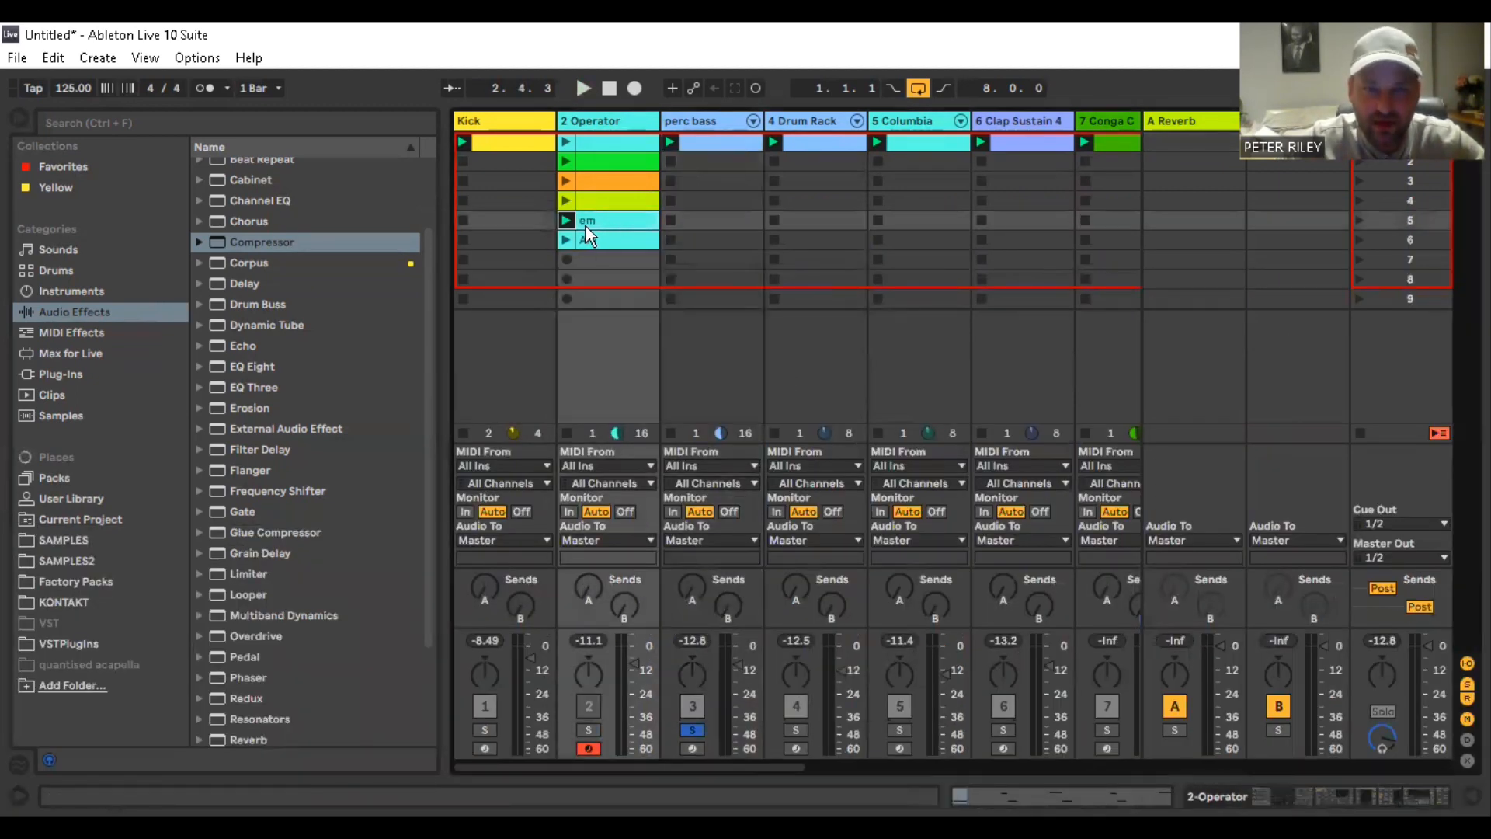
pyautogui.click(609, 242)
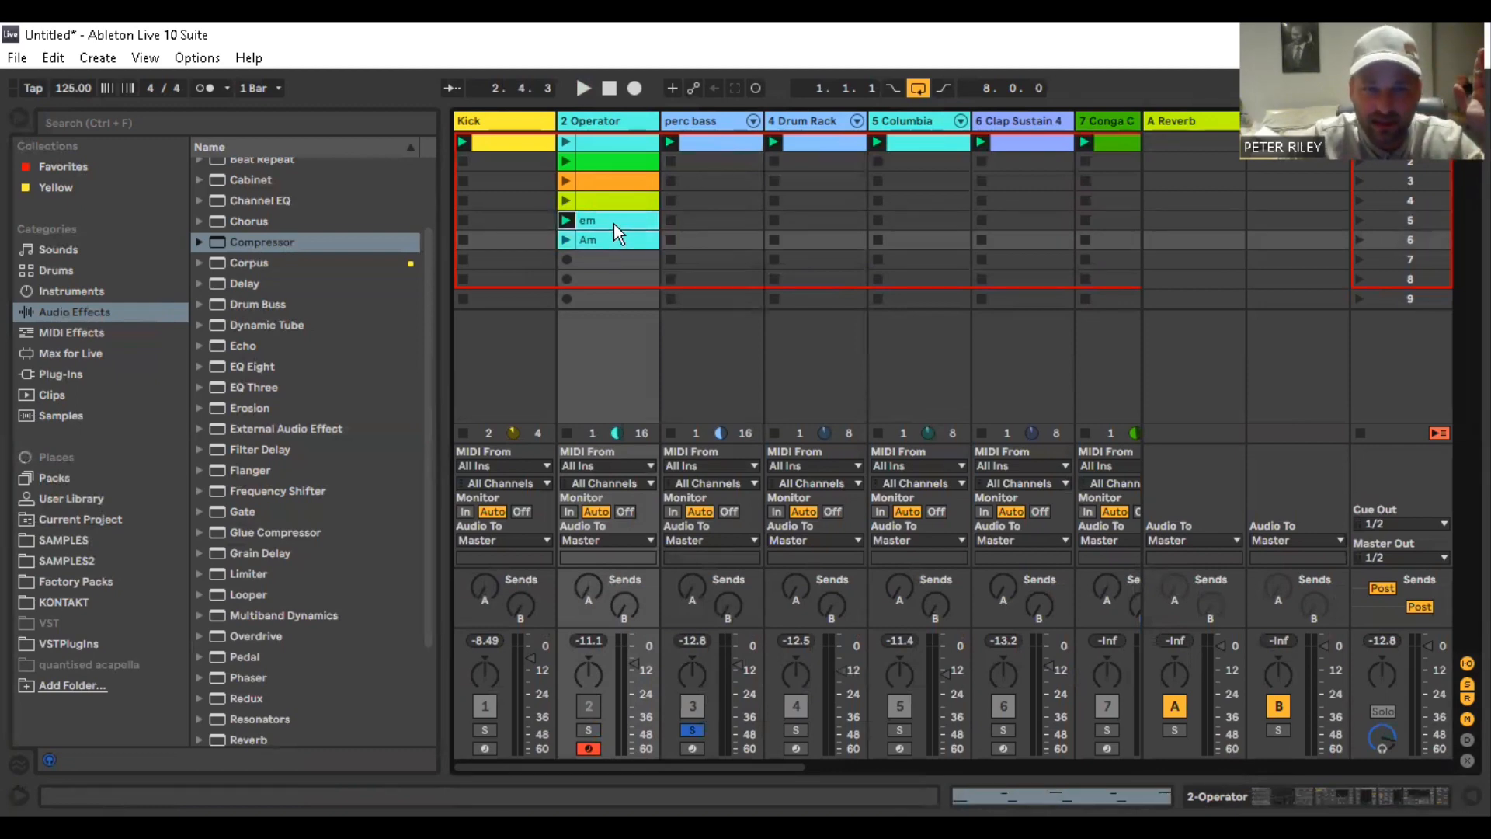
pyautogui.doubleClick(614, 221)
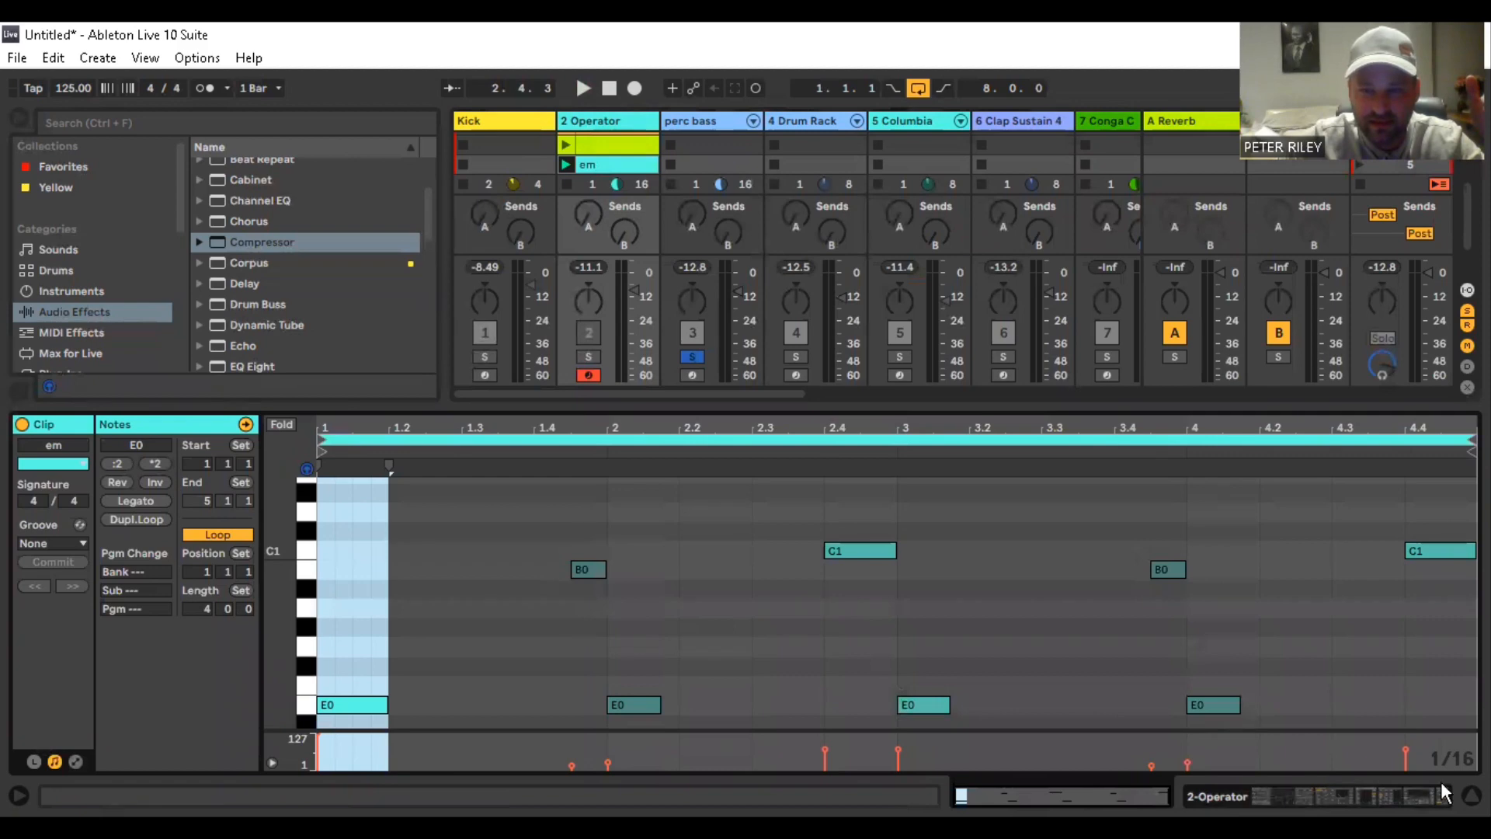
# Compare the notes of the em and Am clips on the 2 Operator track, selecting all notes in each, and hide the clip view
pyautogui.click(1471, 795)
pyautogui.doubleClick(618, 240)
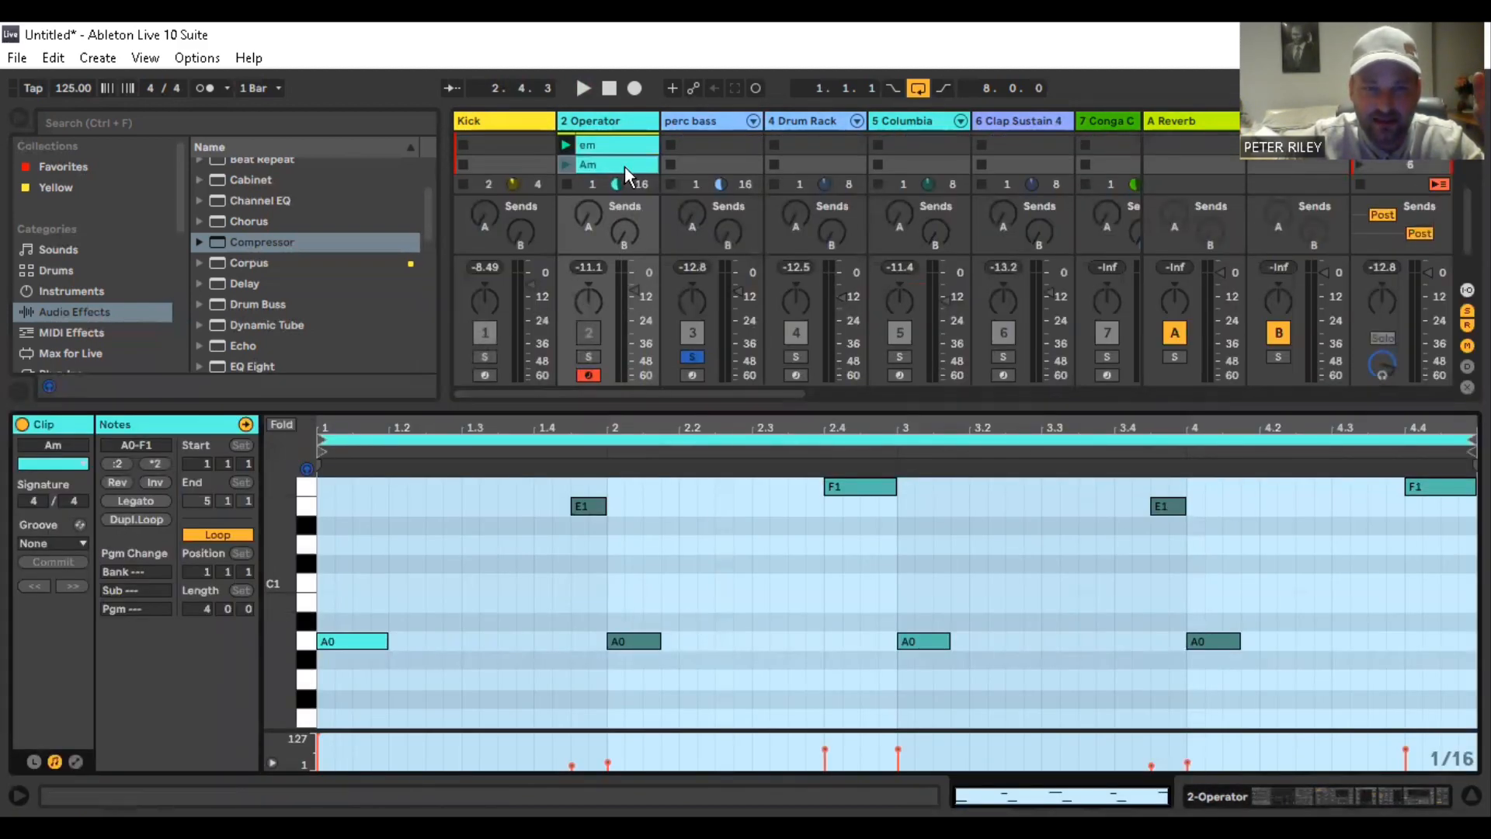
pyautogui.click(612, 148)
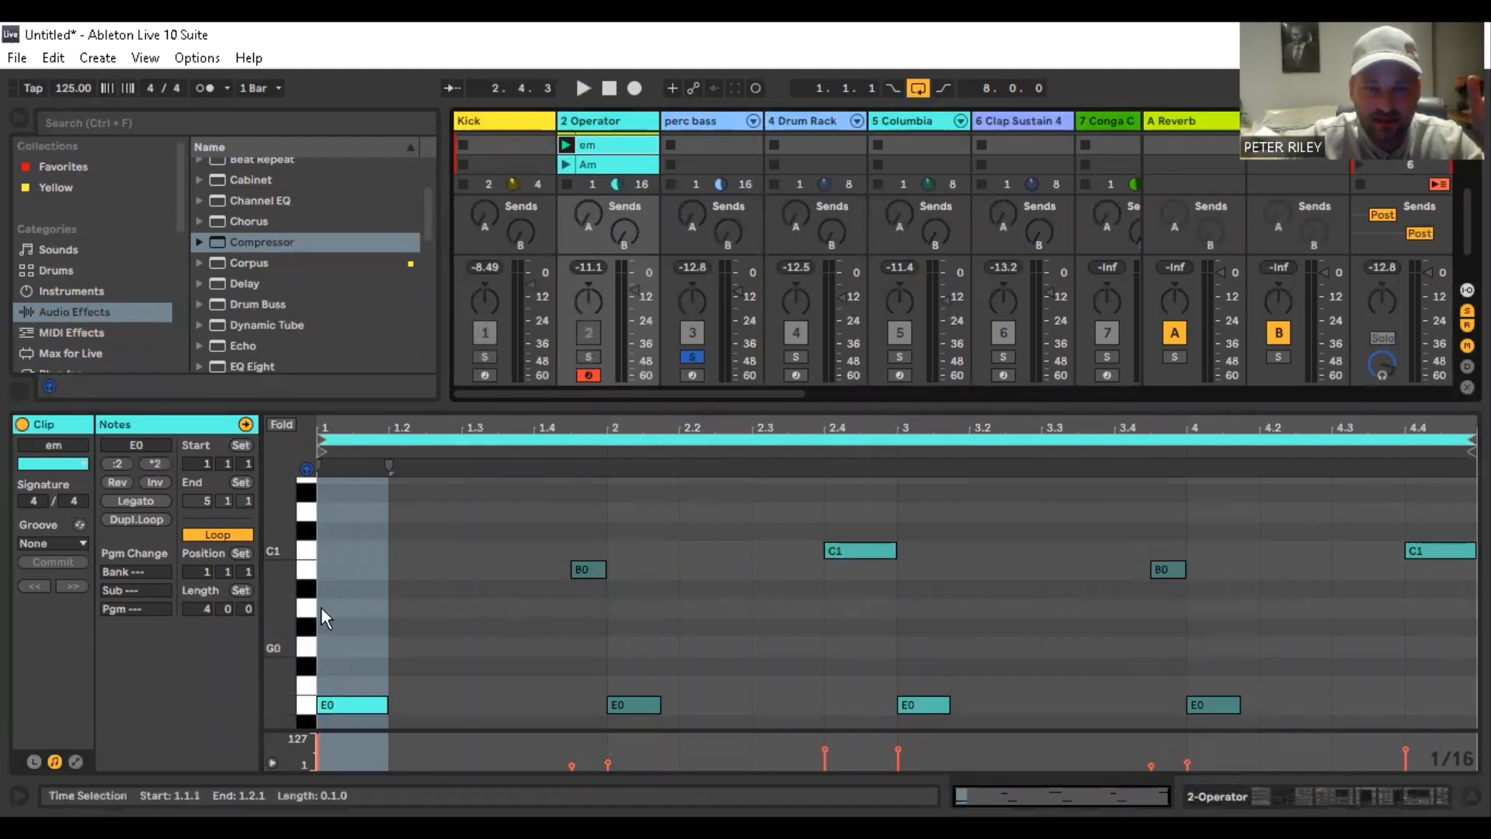
pyautogui.hotkey('ctrl', 'a')
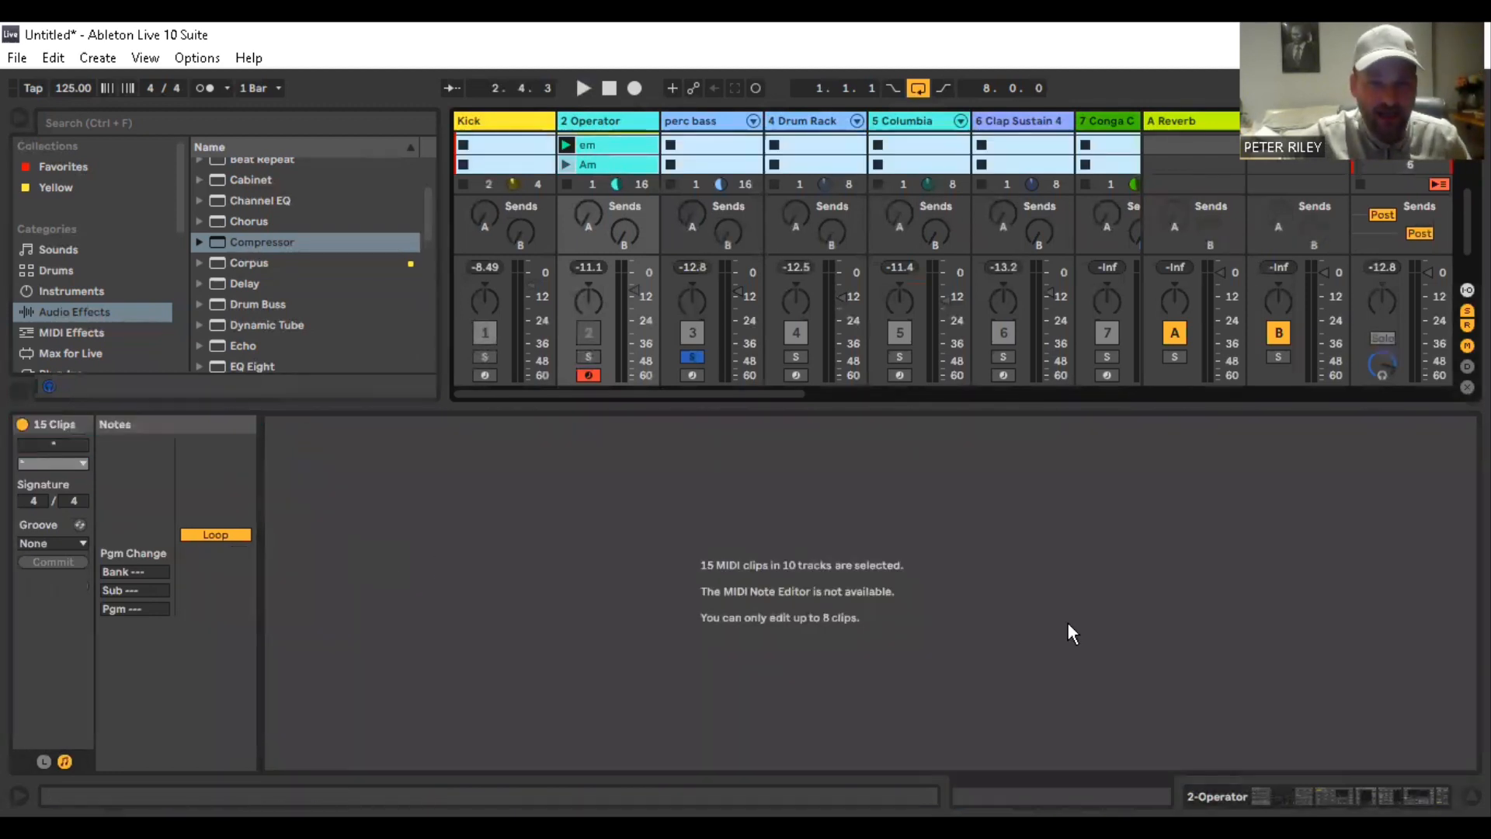
pyautogui.click(607, 164)
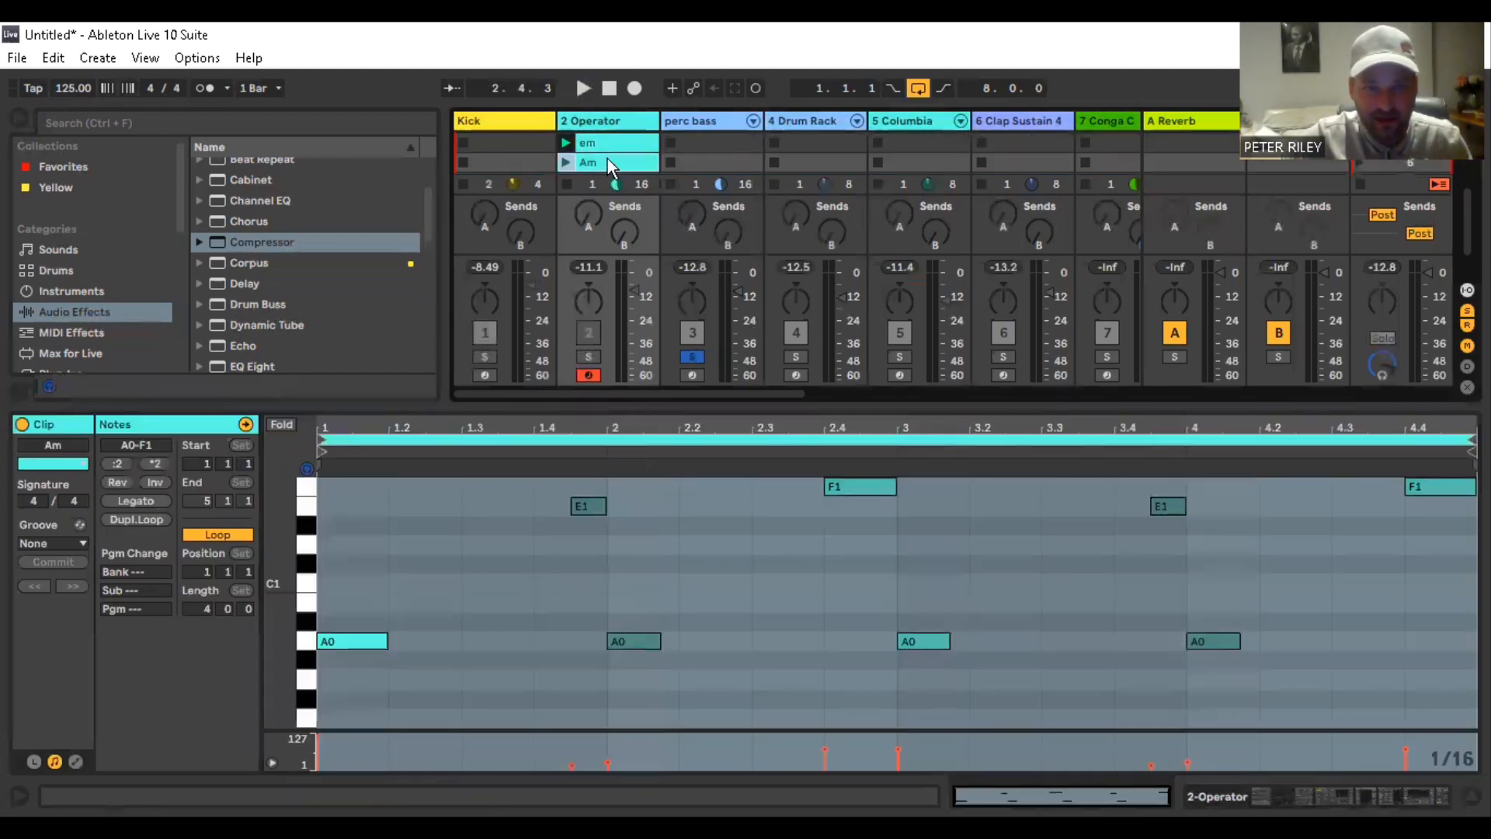
pyautogui.click(405, 532)
pyautogui.hotkey('ctrl', 'a')
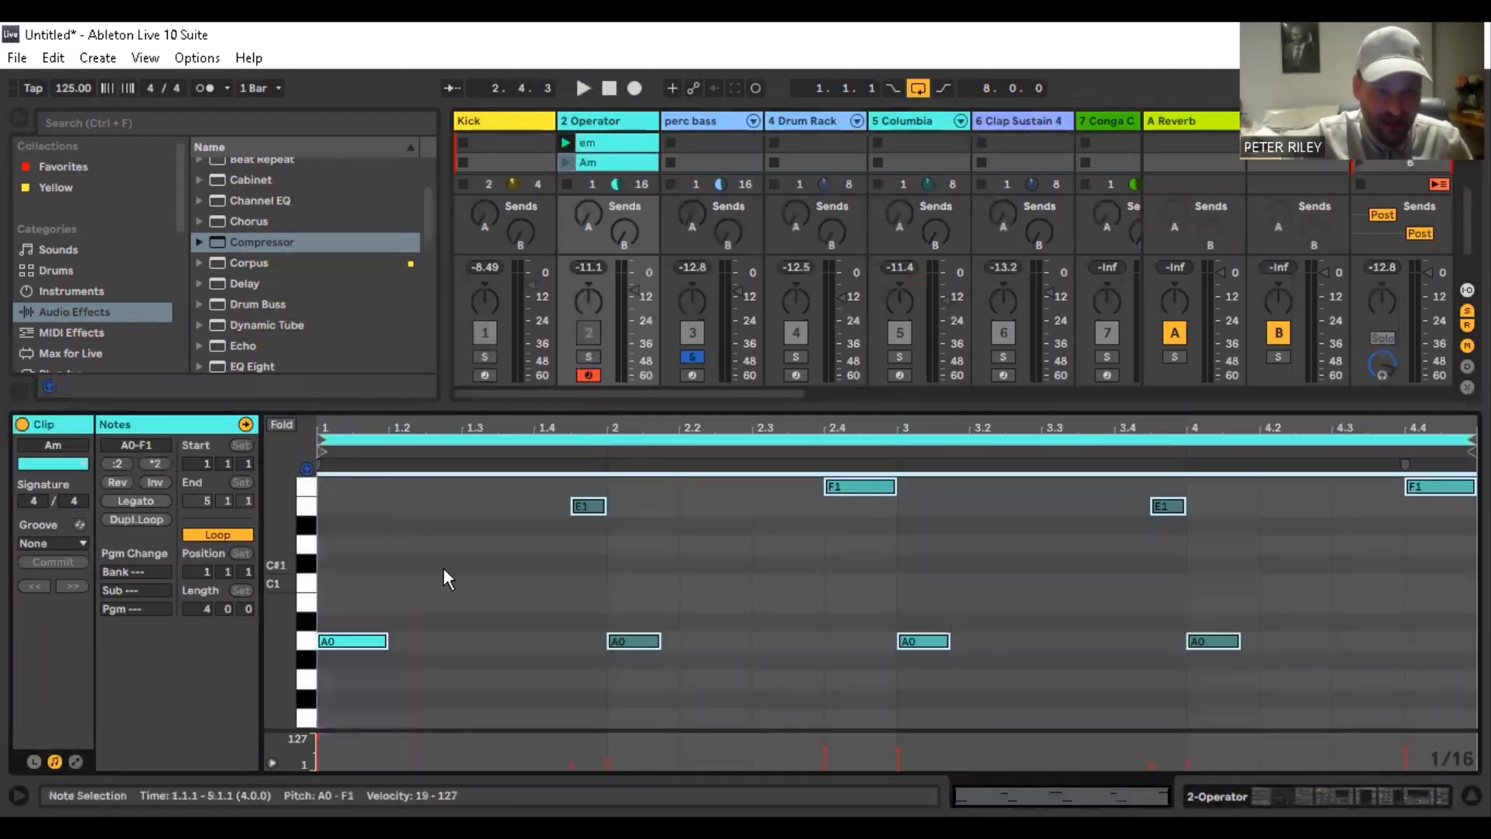
pyautogui.click(604, 142)
pyautogui.click(386, 623)
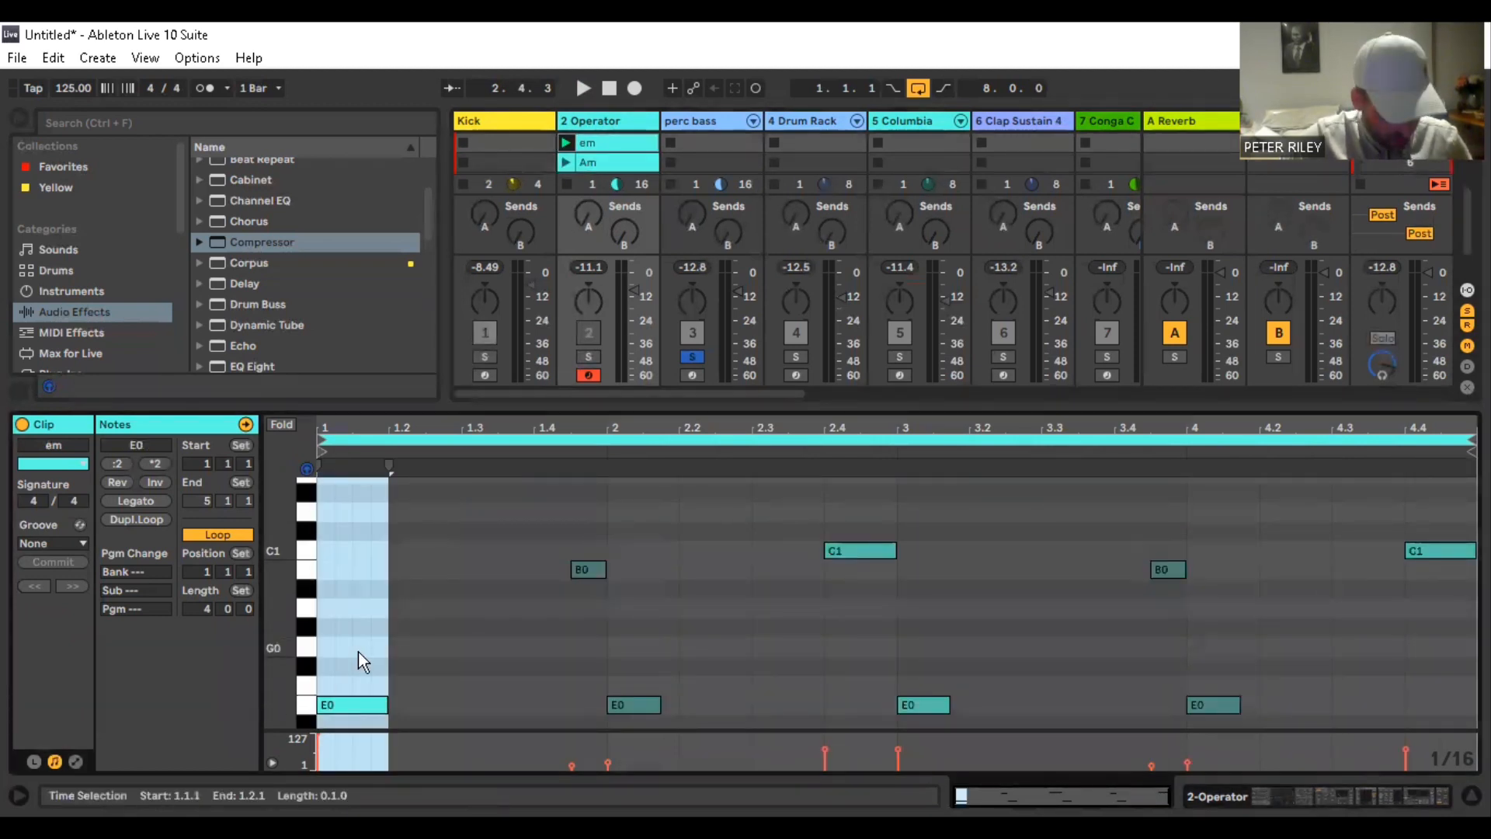
pyautogui.hotkey('ctrl', 'a')
pyautogui.moveTo(354, 702)
pyautogui.mouseDown()
pyautogui.moveTo(361, 614)
pyautogui.moveTo(378, 705)
pyautogui.moveTo(361, 688)
pyautogui.moveTo(364, 708)
pyautogui.mouseUp()
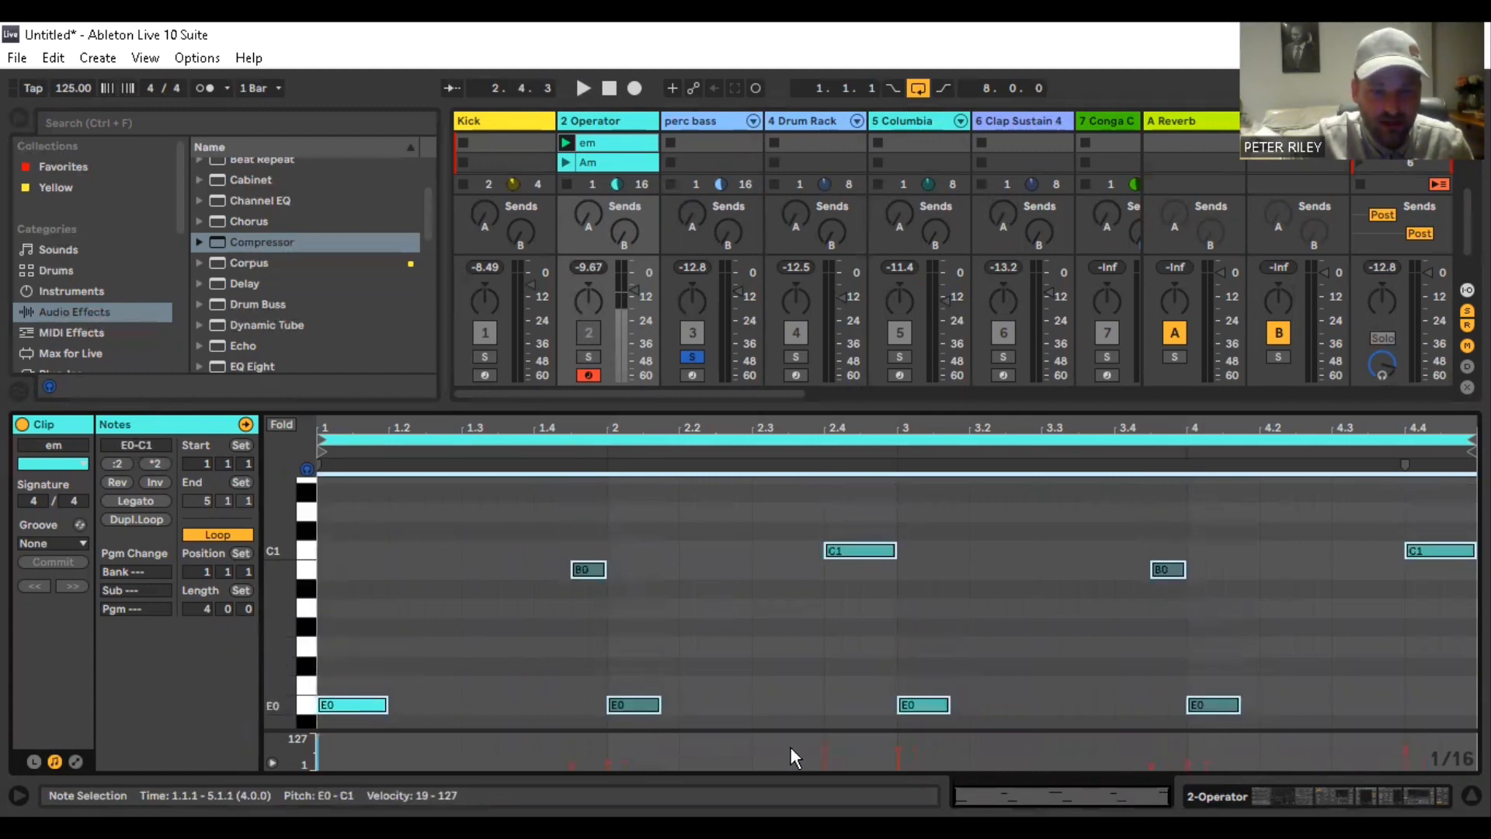
pyautogui.click(1472, 796)
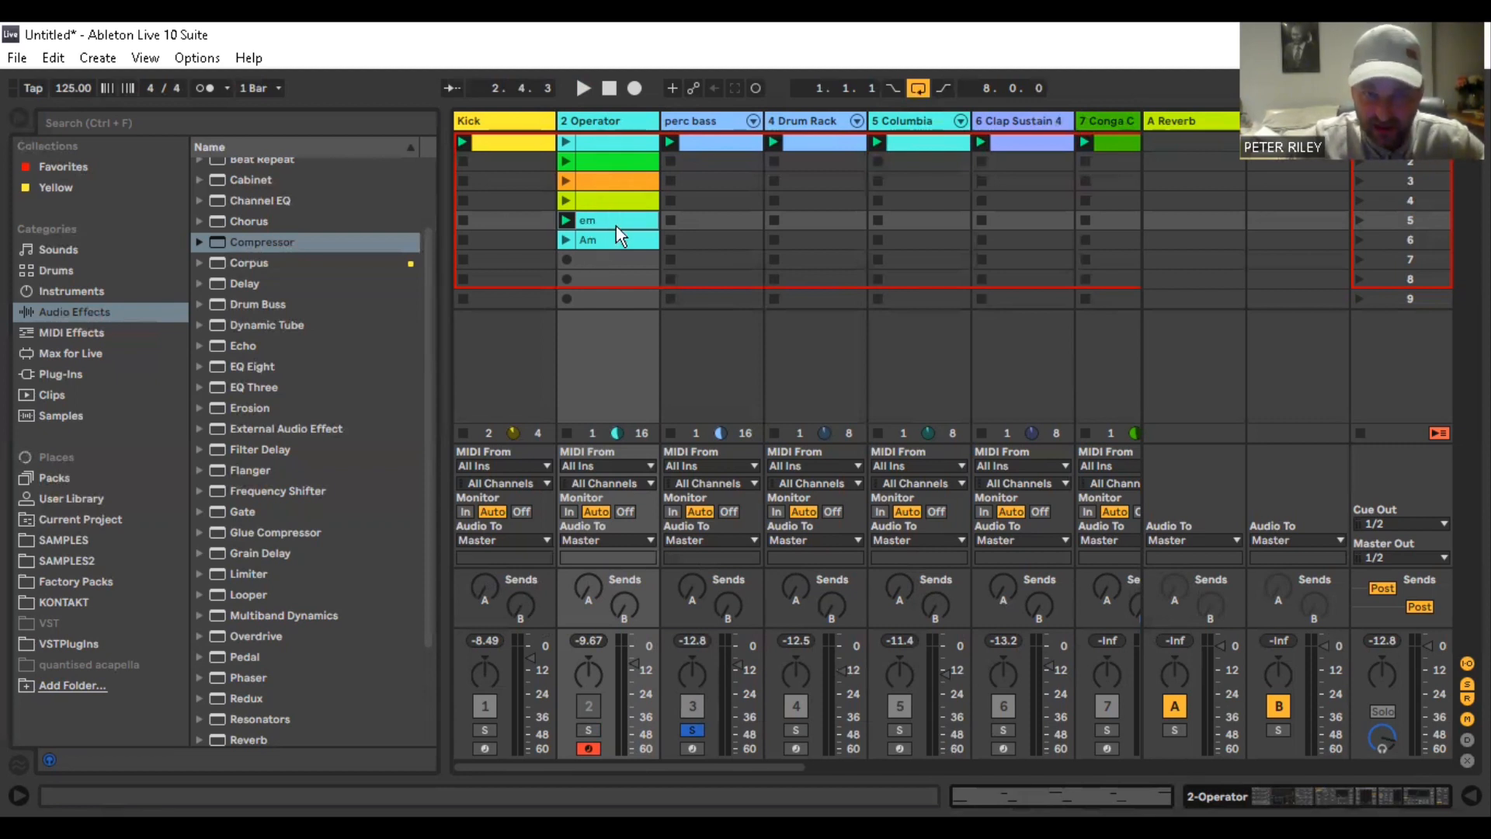
pyautogui.click(598, 195)
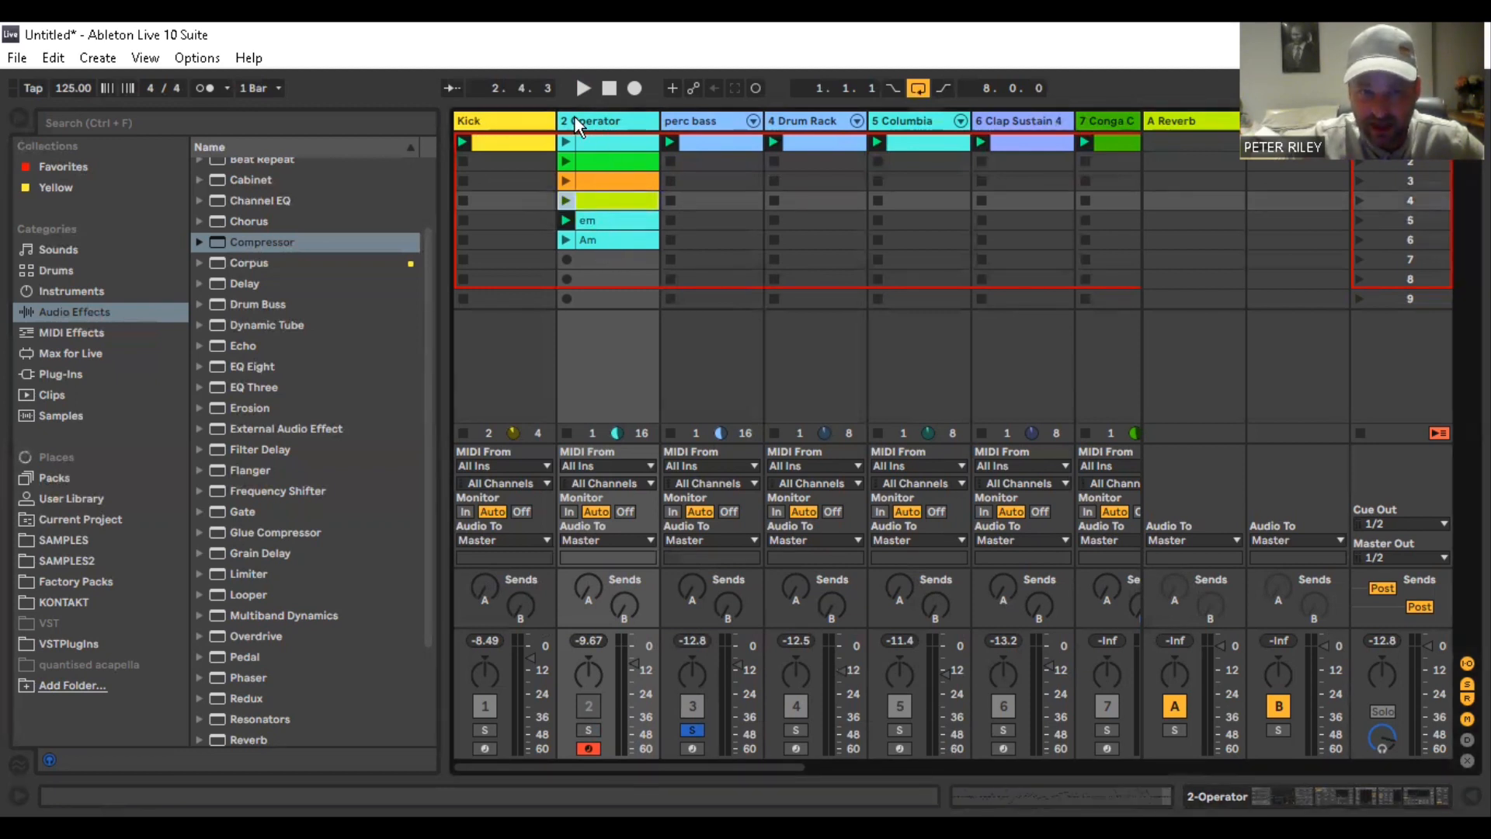
pyautogui.rightClick(526, 119)
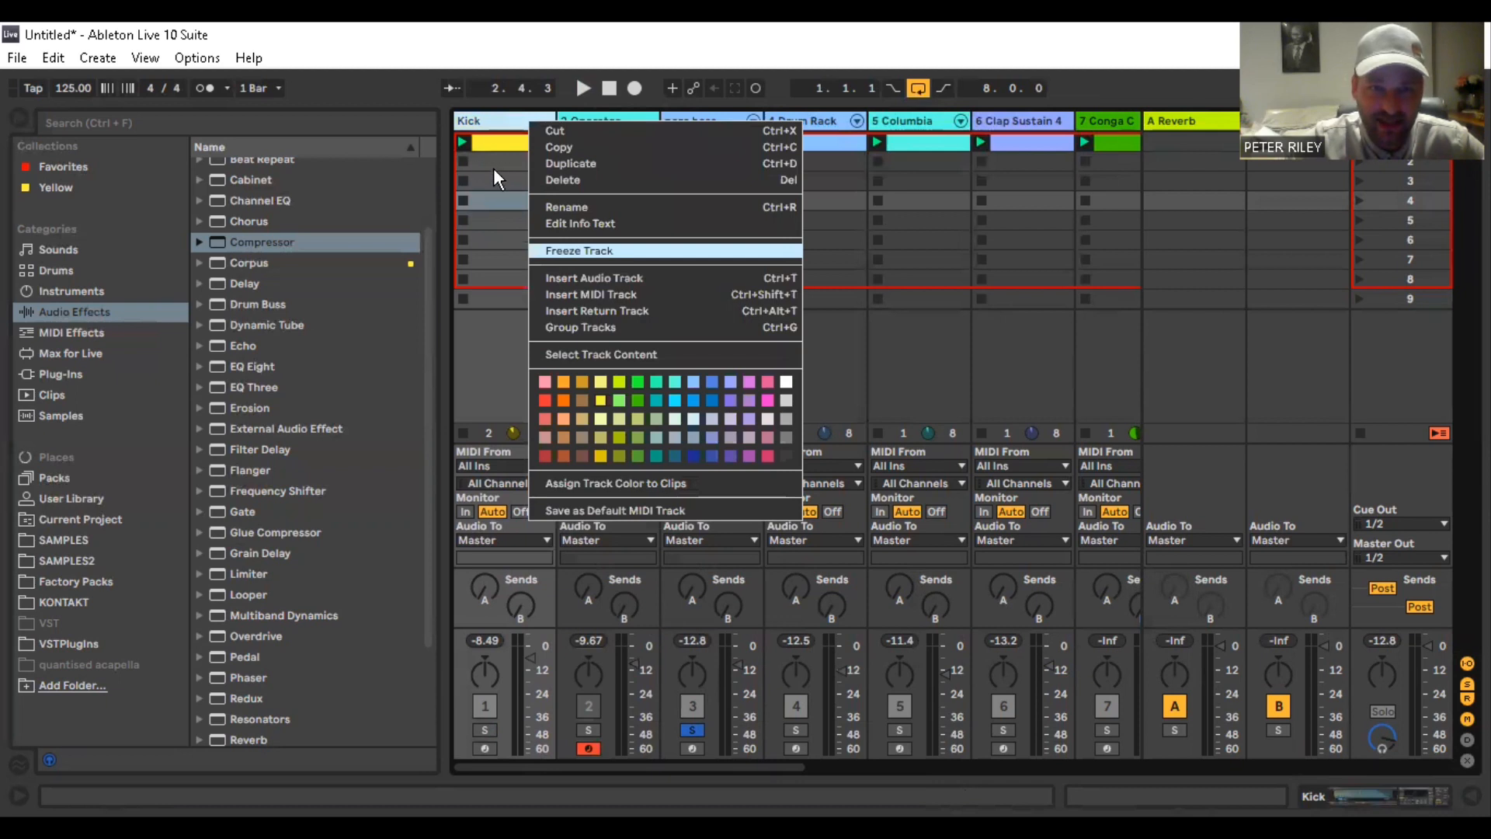
pyautogui.press('Escape')
pyautogui.click(599, 192)
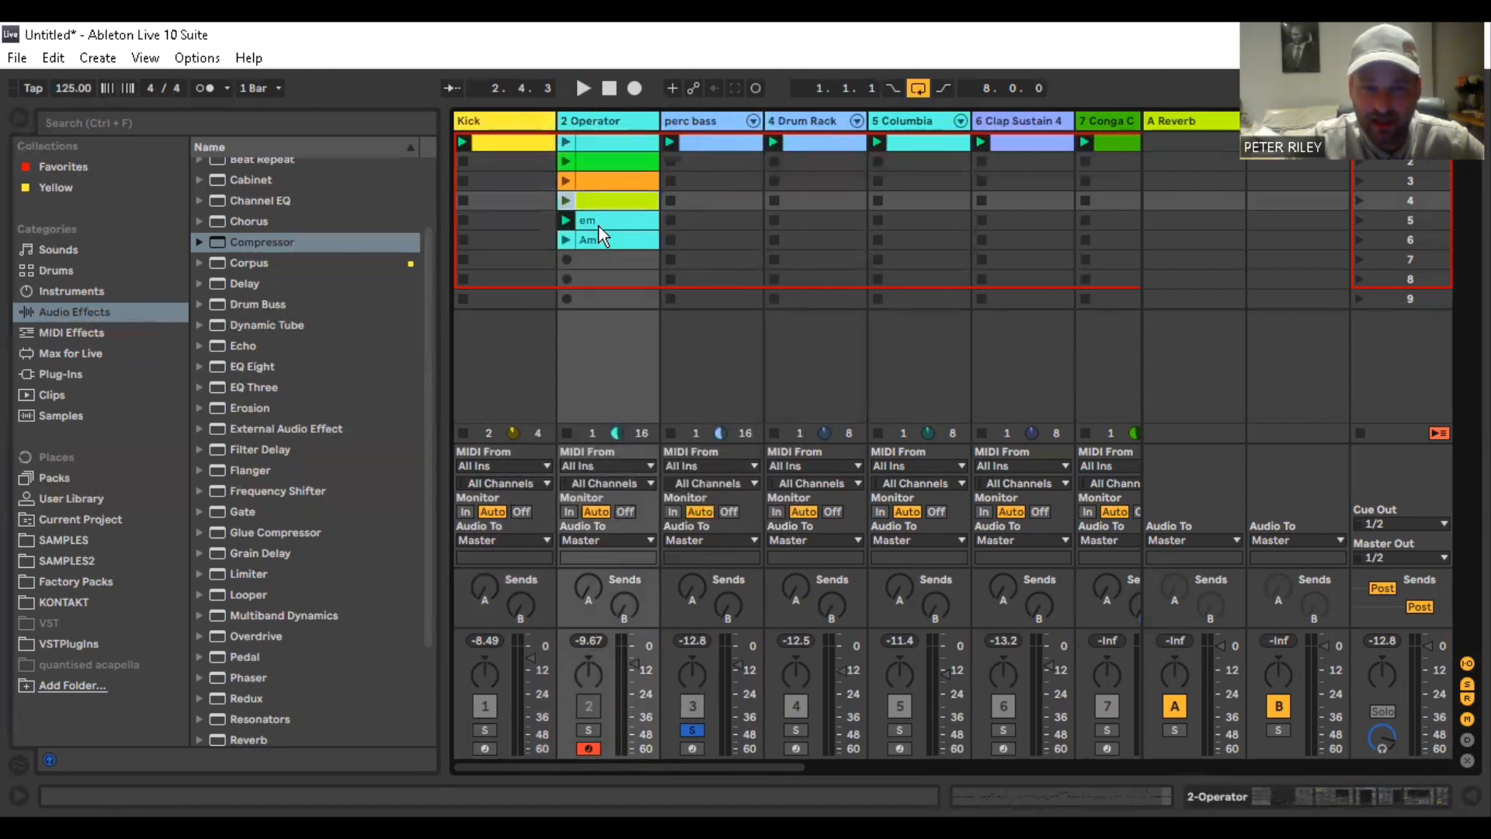
pyautogui.click(592, 221)
pyautogui.rightClick(599, 198)
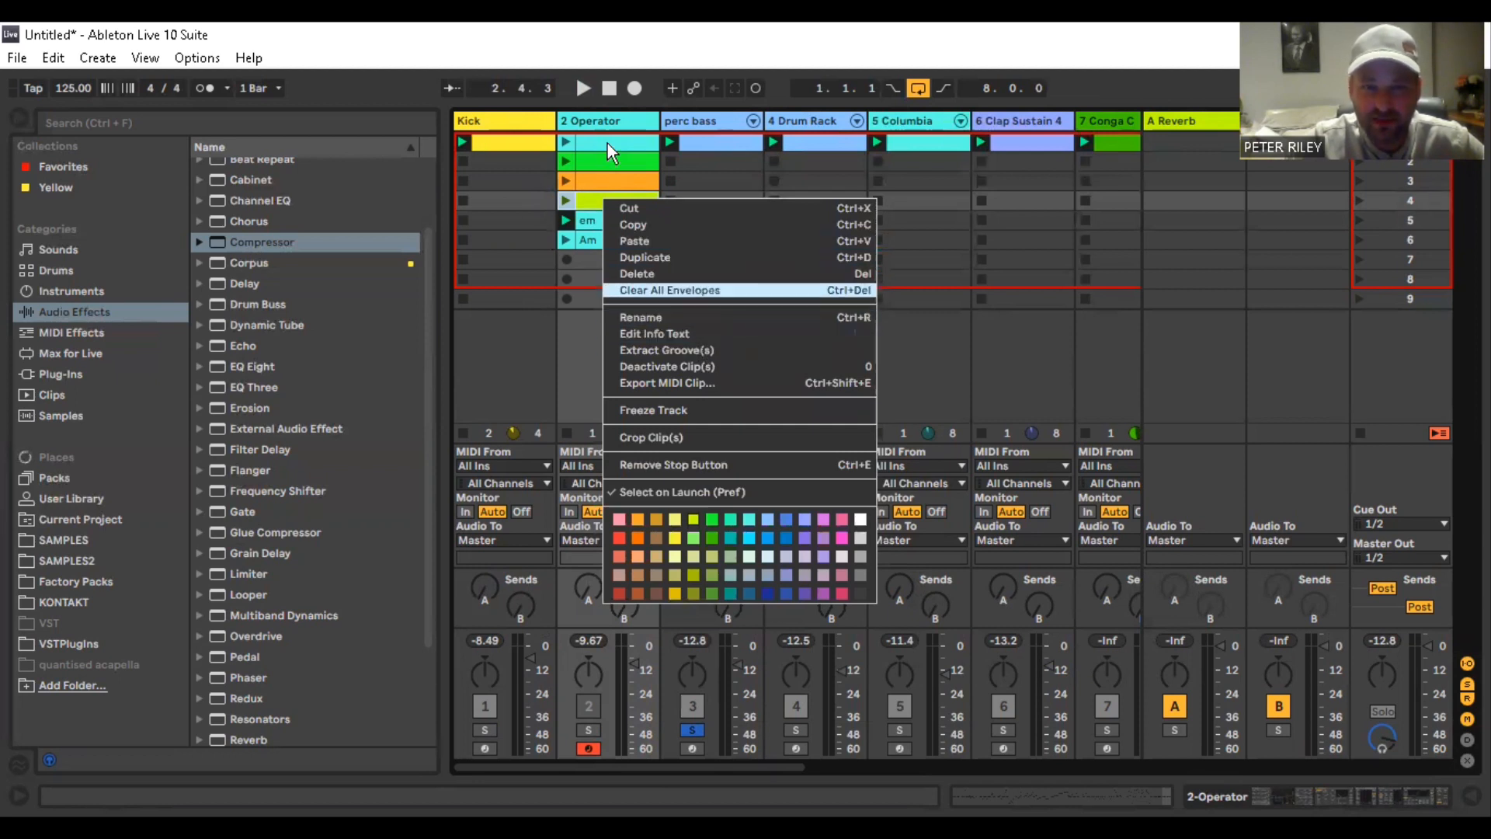
pyautogui.click(506, 202)
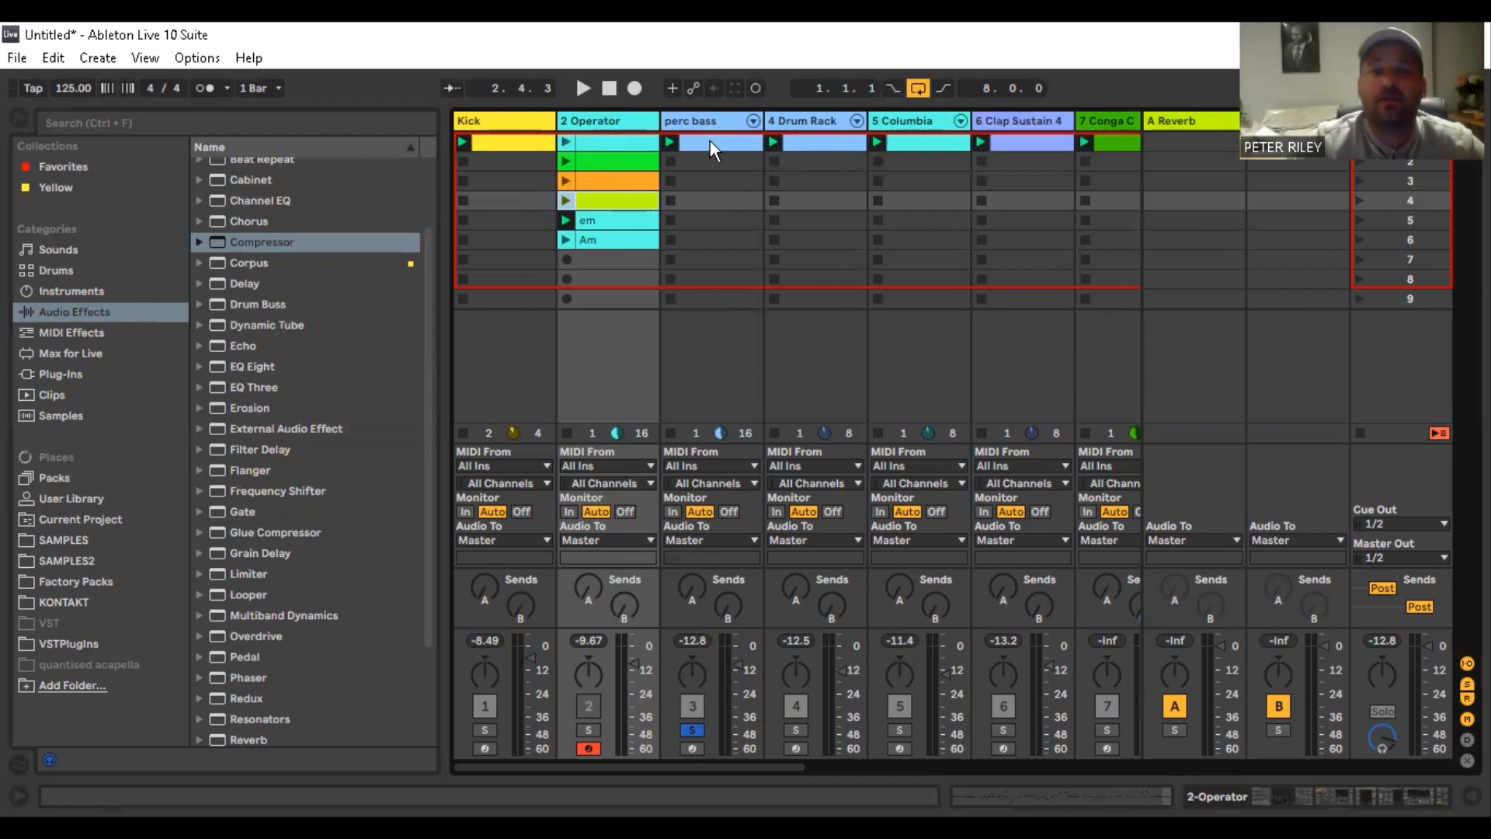
# Solo the Kick, 2 Operator and perc bass tracks together and play the em clip followed by the Am clip
pyautogui.click(591, 728)
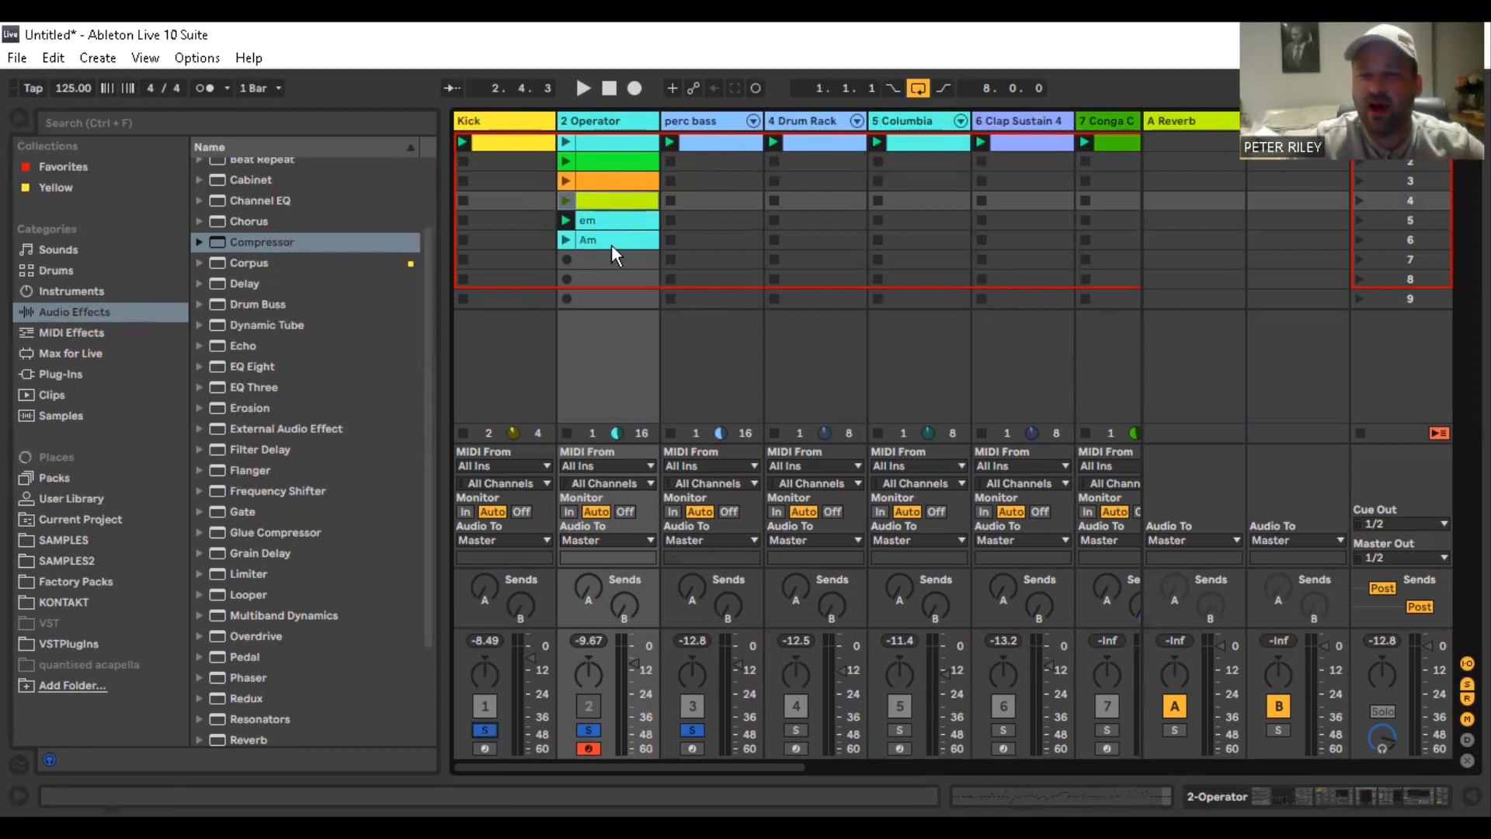
pyautogui.press('space')
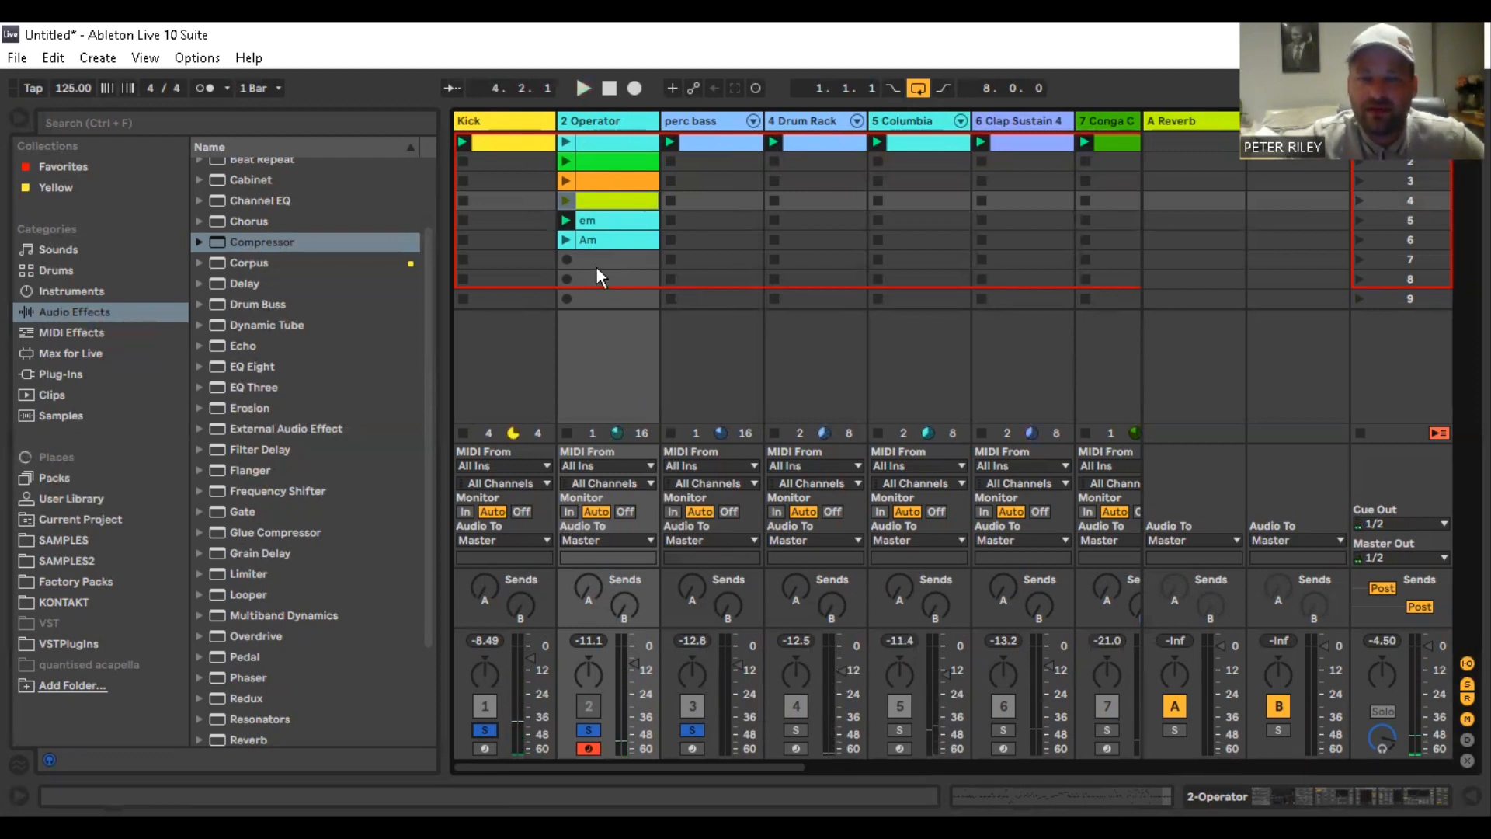
pyautogui.click(565, 237)
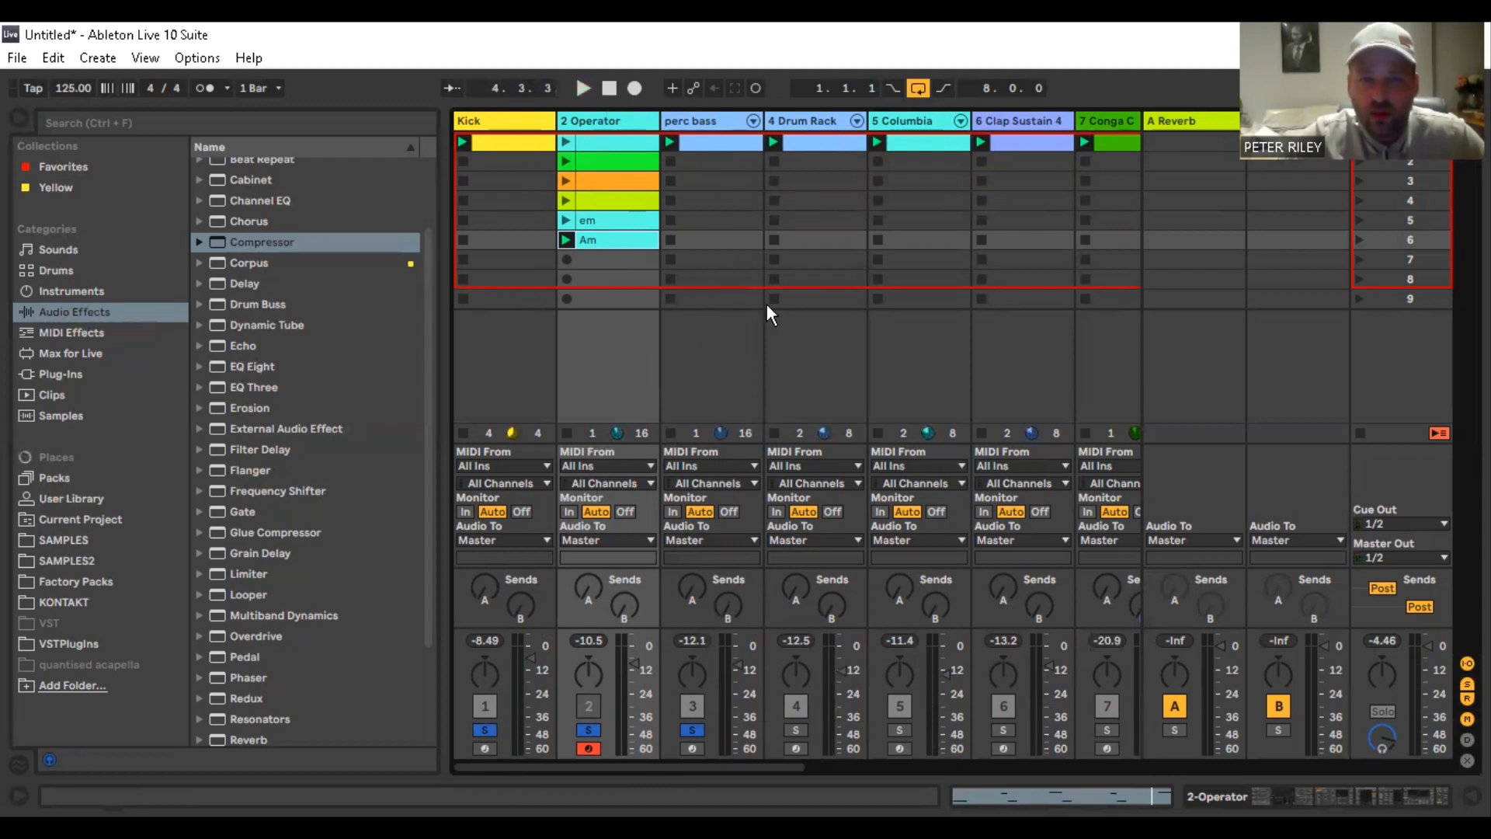
# Clear the solos, reactivate the 2 Operator track and play the Am clip with the full loop
pyautogui.click(692, 726)
pyautogui.press('space')
pyautogui.click(581, 706)
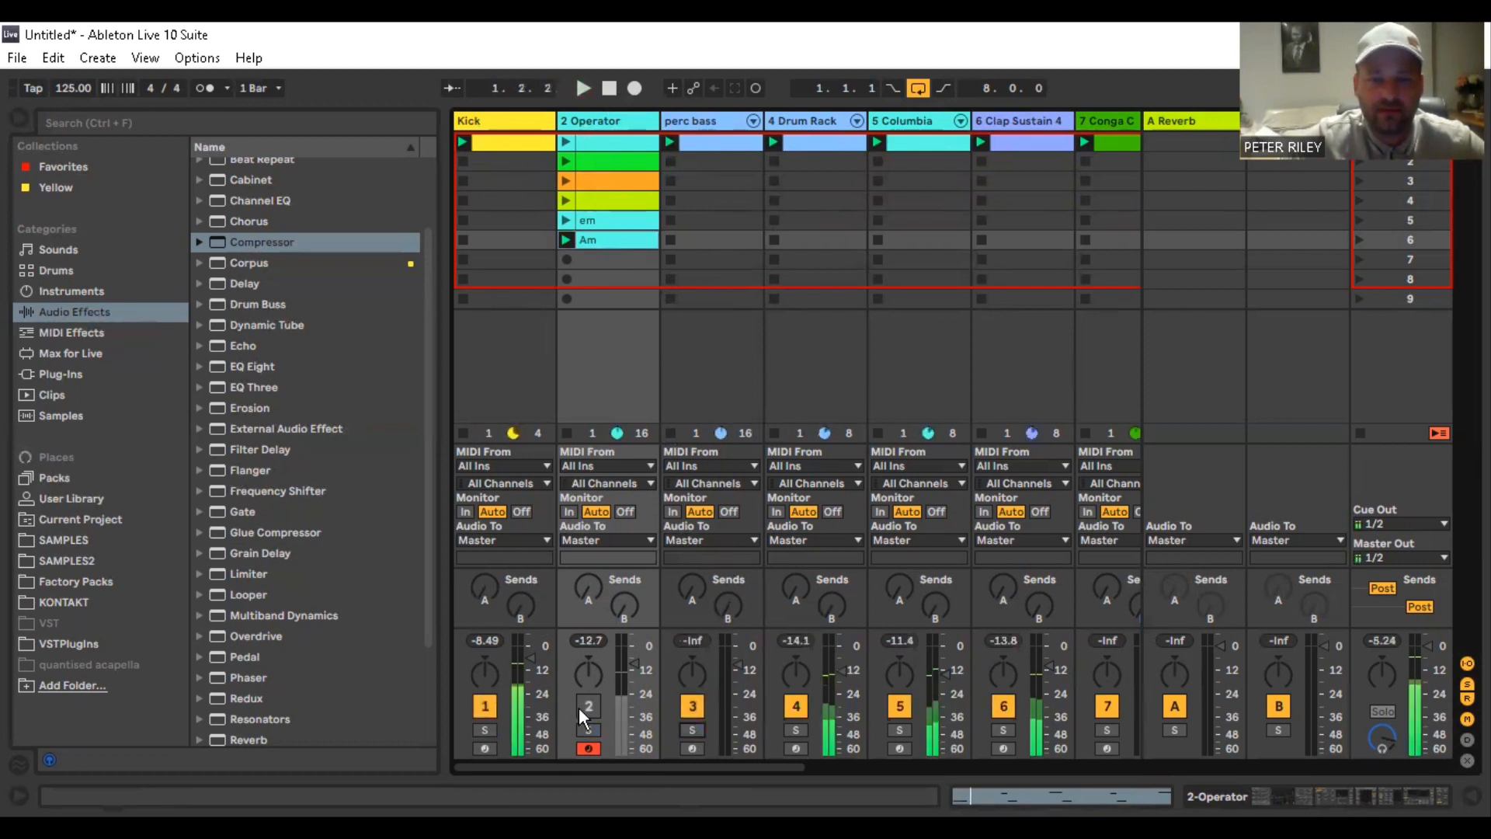
pyautogui.click(581, 706)
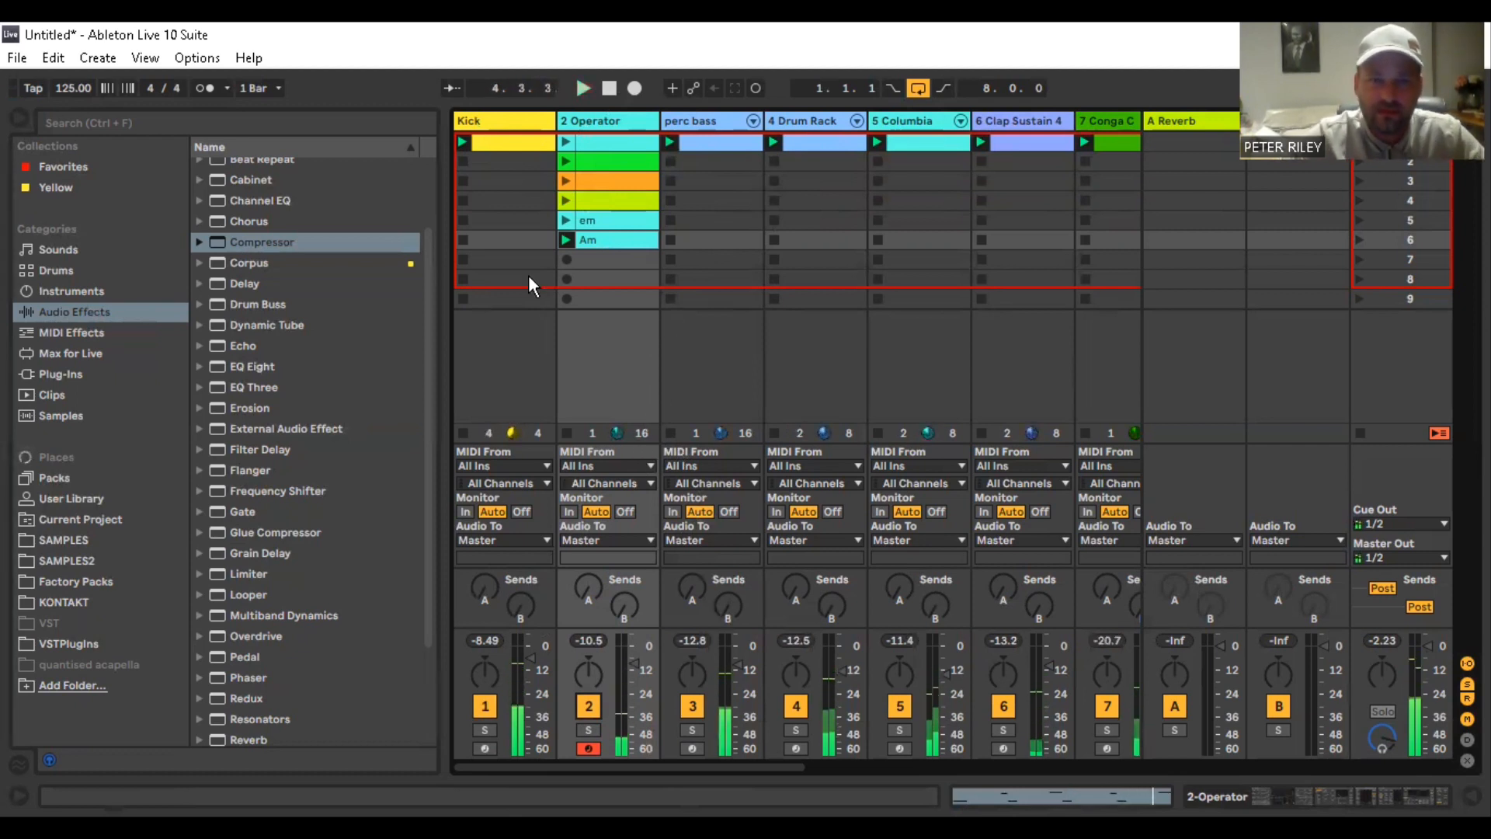
# Remove the em clip from the 2 Operator track so that the Am clip takes its place in the fifth slot
pyautogui.click(599, 220)
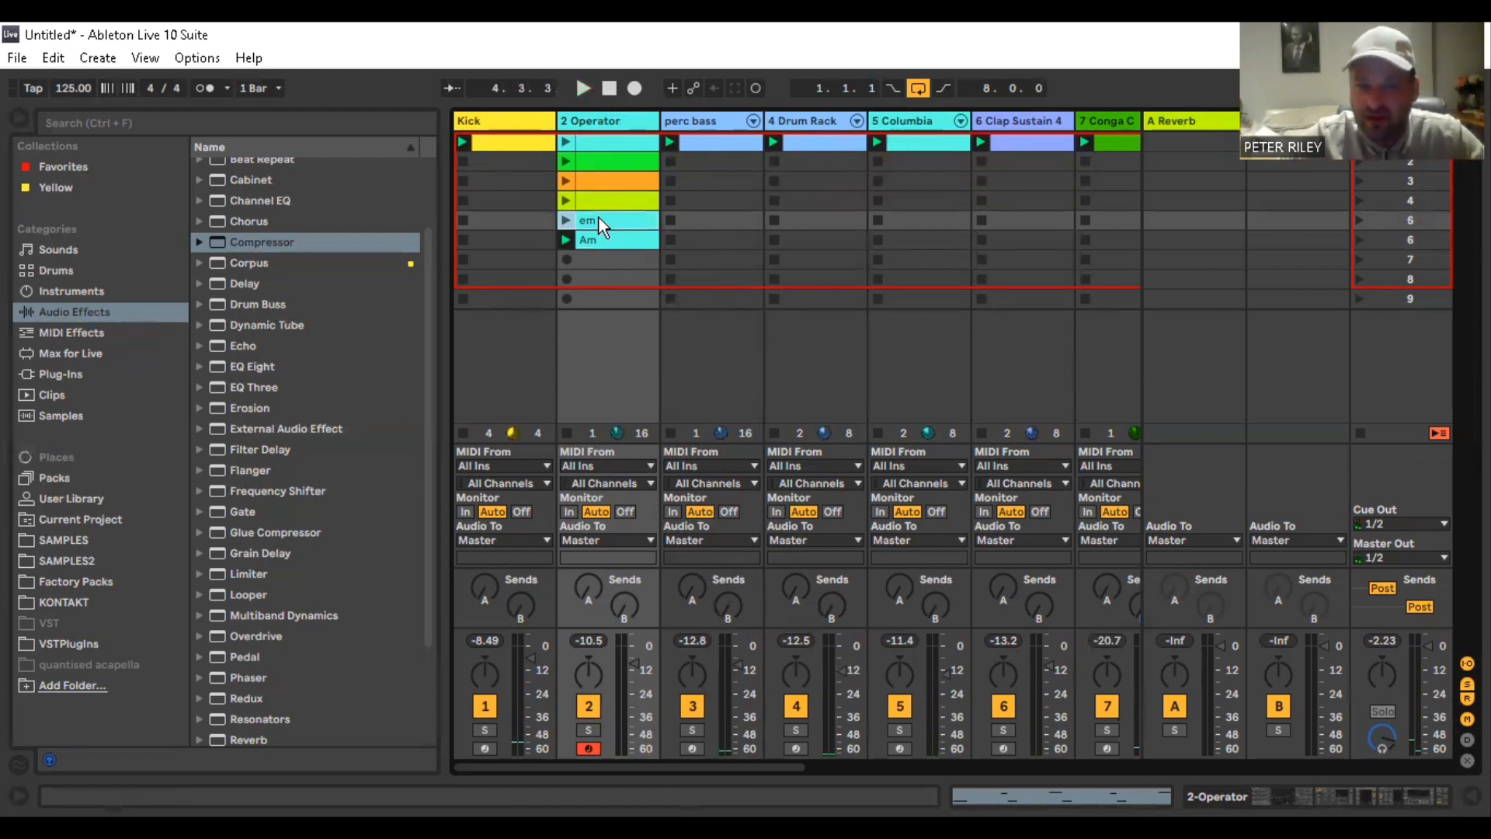
pyautogui.rightClick(599, 220)
pyautogui.click(629, 231)
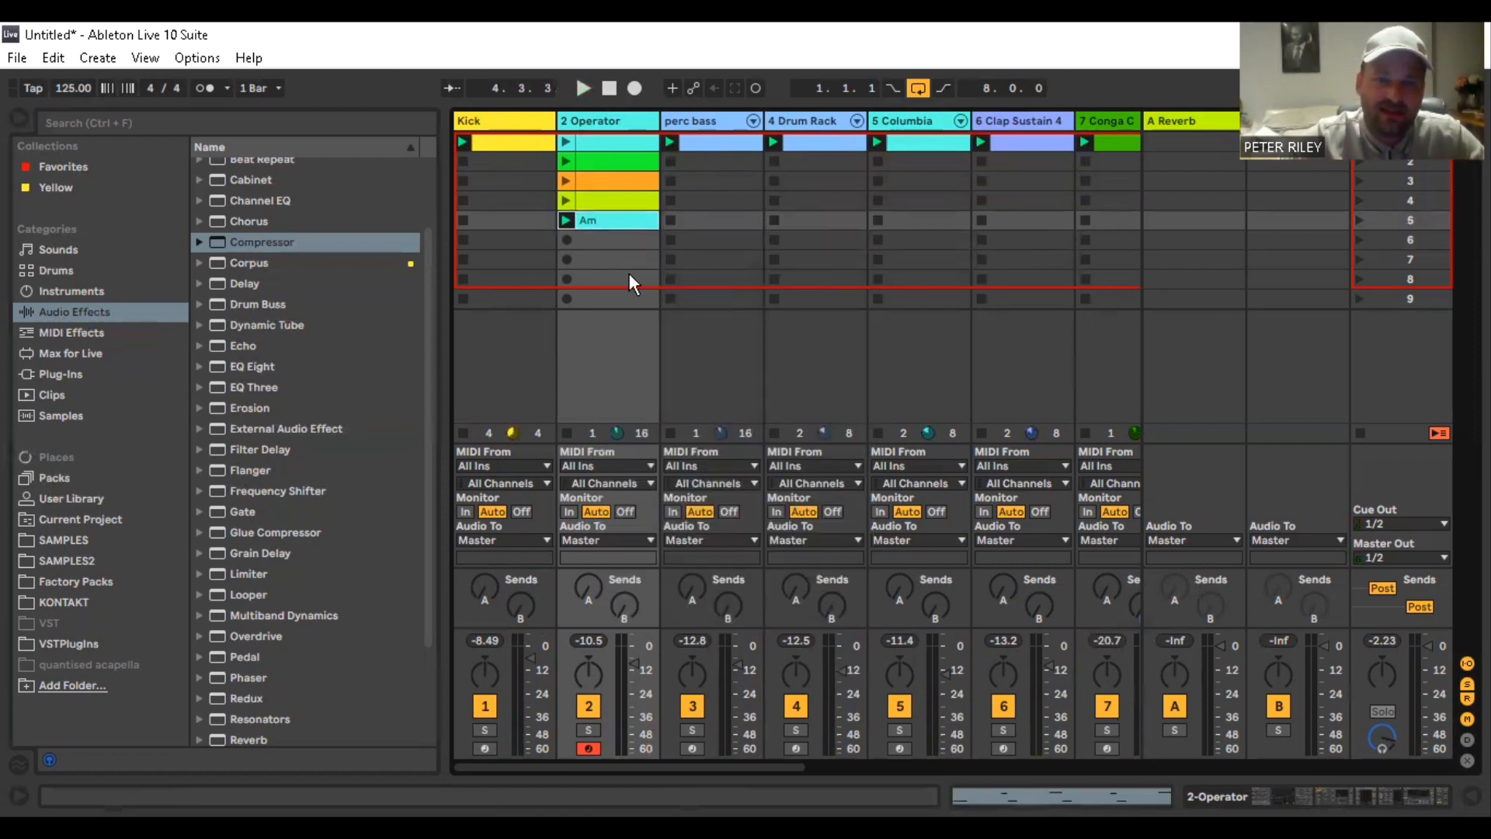
pyautogui.click(612, 142)
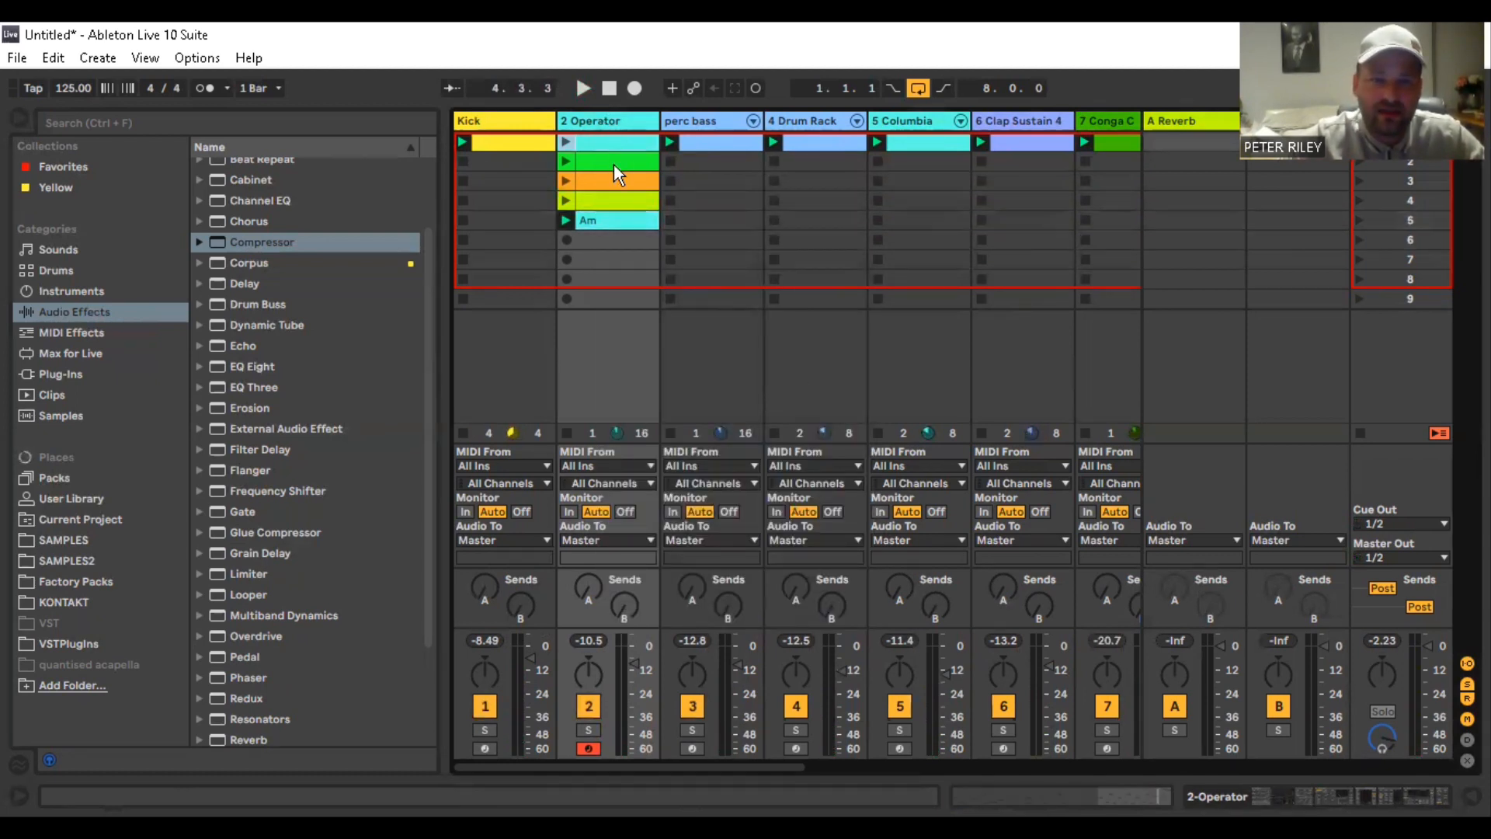
pyautogui.click(614, 165)
pyautogui.click(613, 181)
pyautogui.click(616, 199)
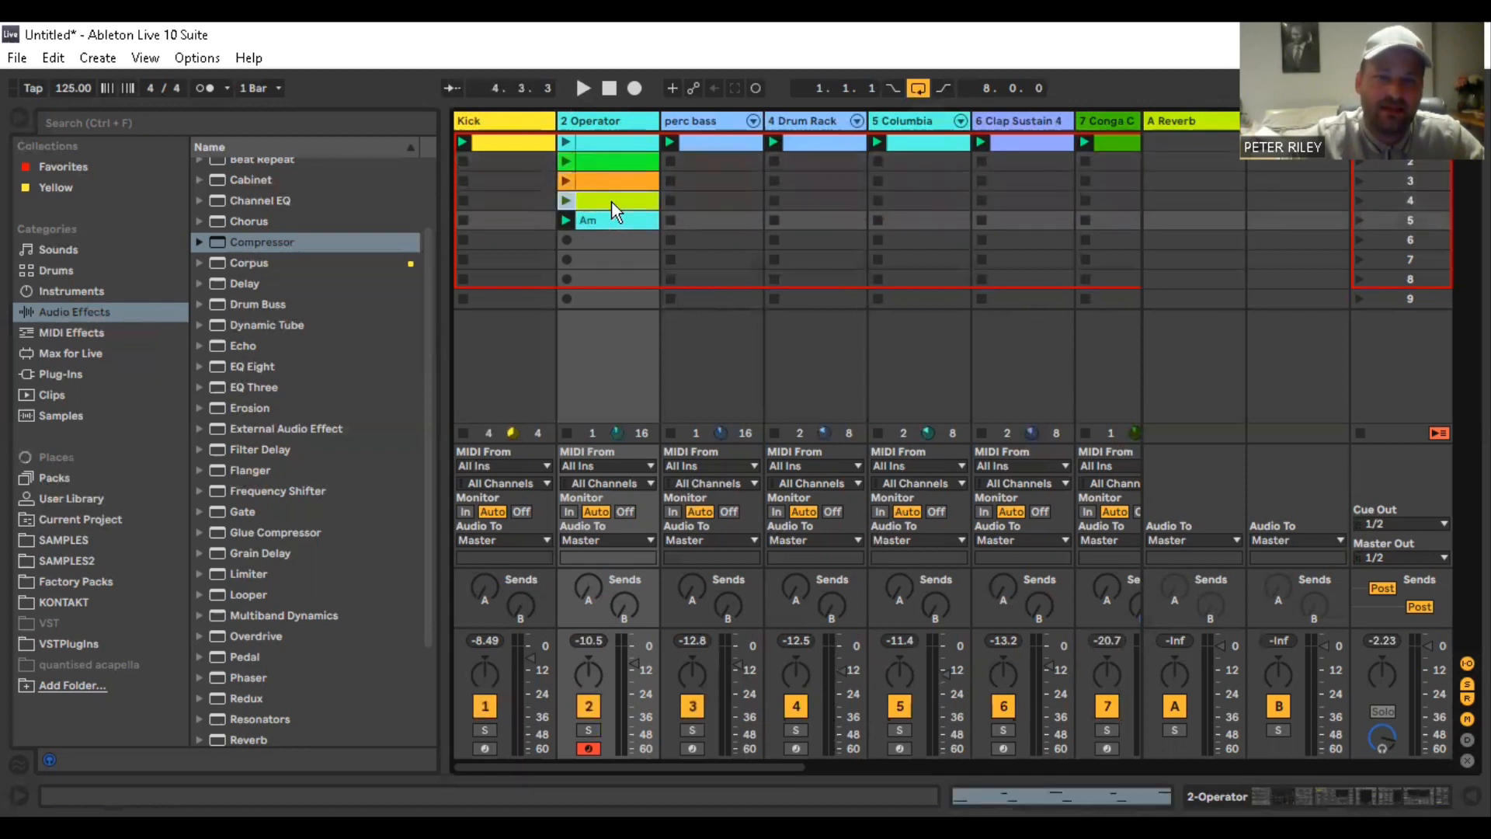
pyautogui.click(598, 167)
pyautogui.click(599, 139)
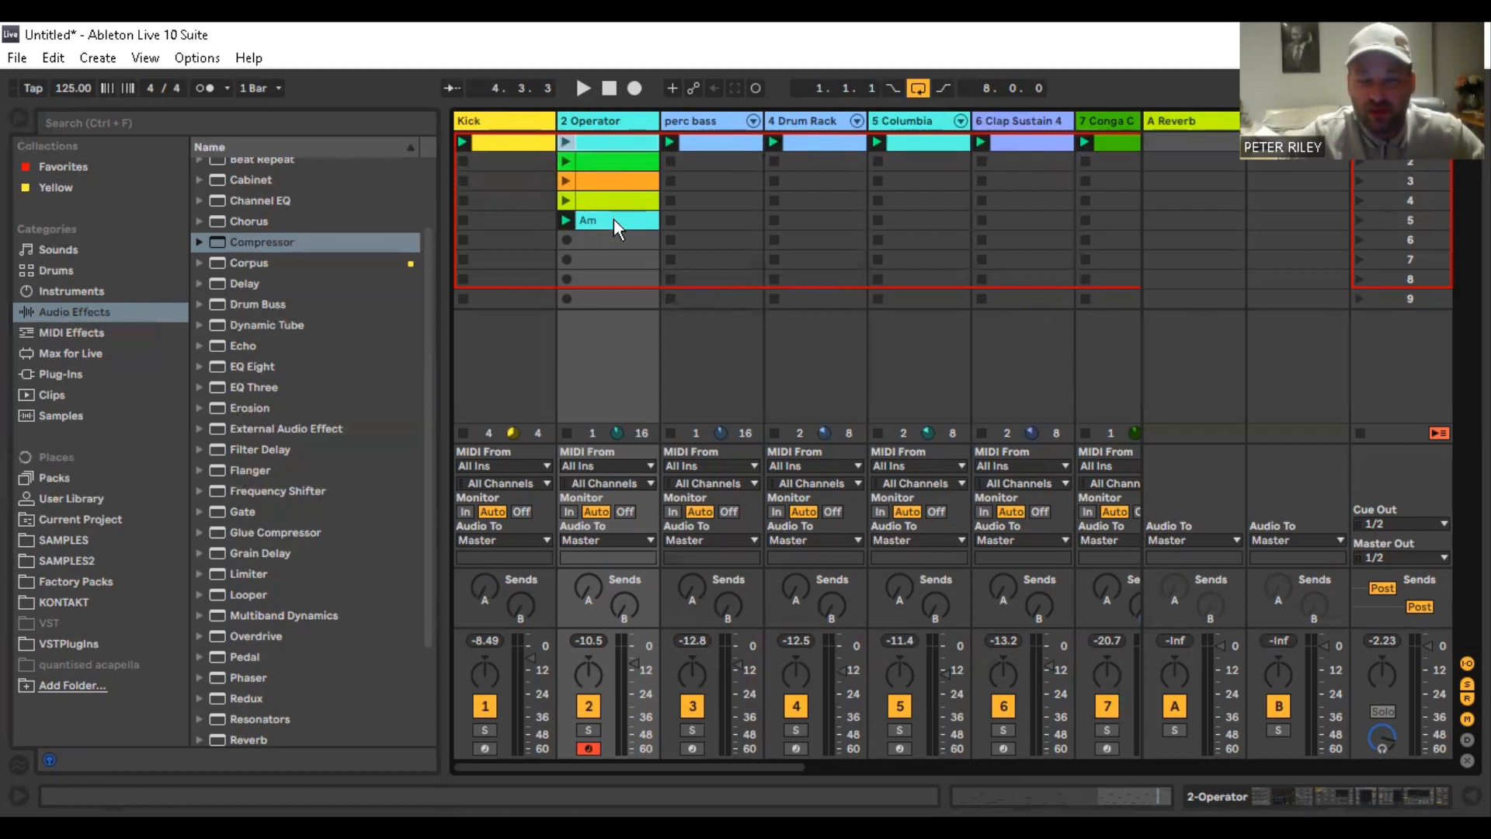
# Create an empty MIDI clip in the sixth slot of the 2 Operator track and set its loop length to 8 bars
pyautogui.click(613, 239)
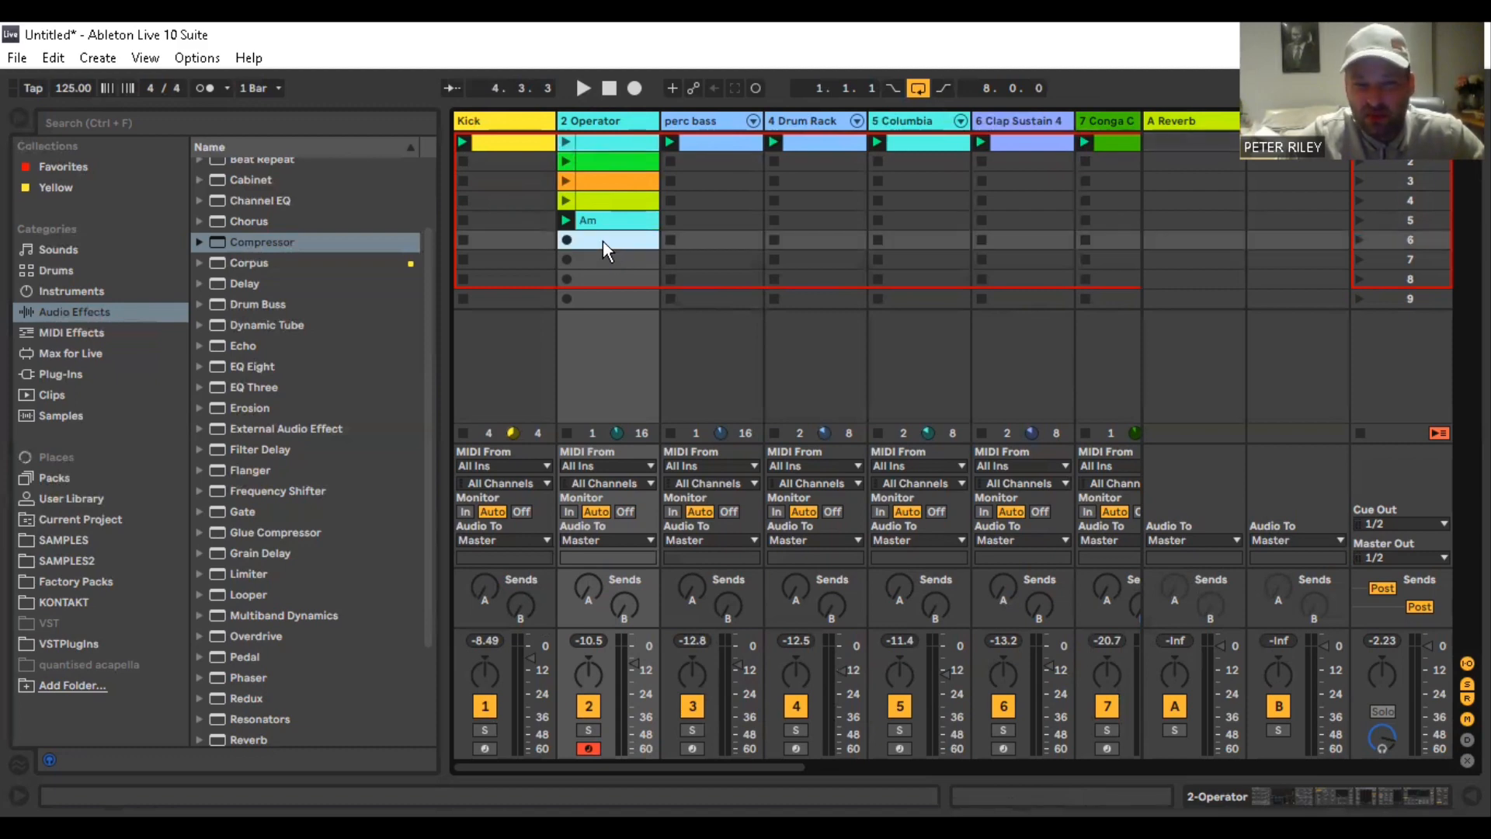
pyautogui.doubleClick(604, 240)
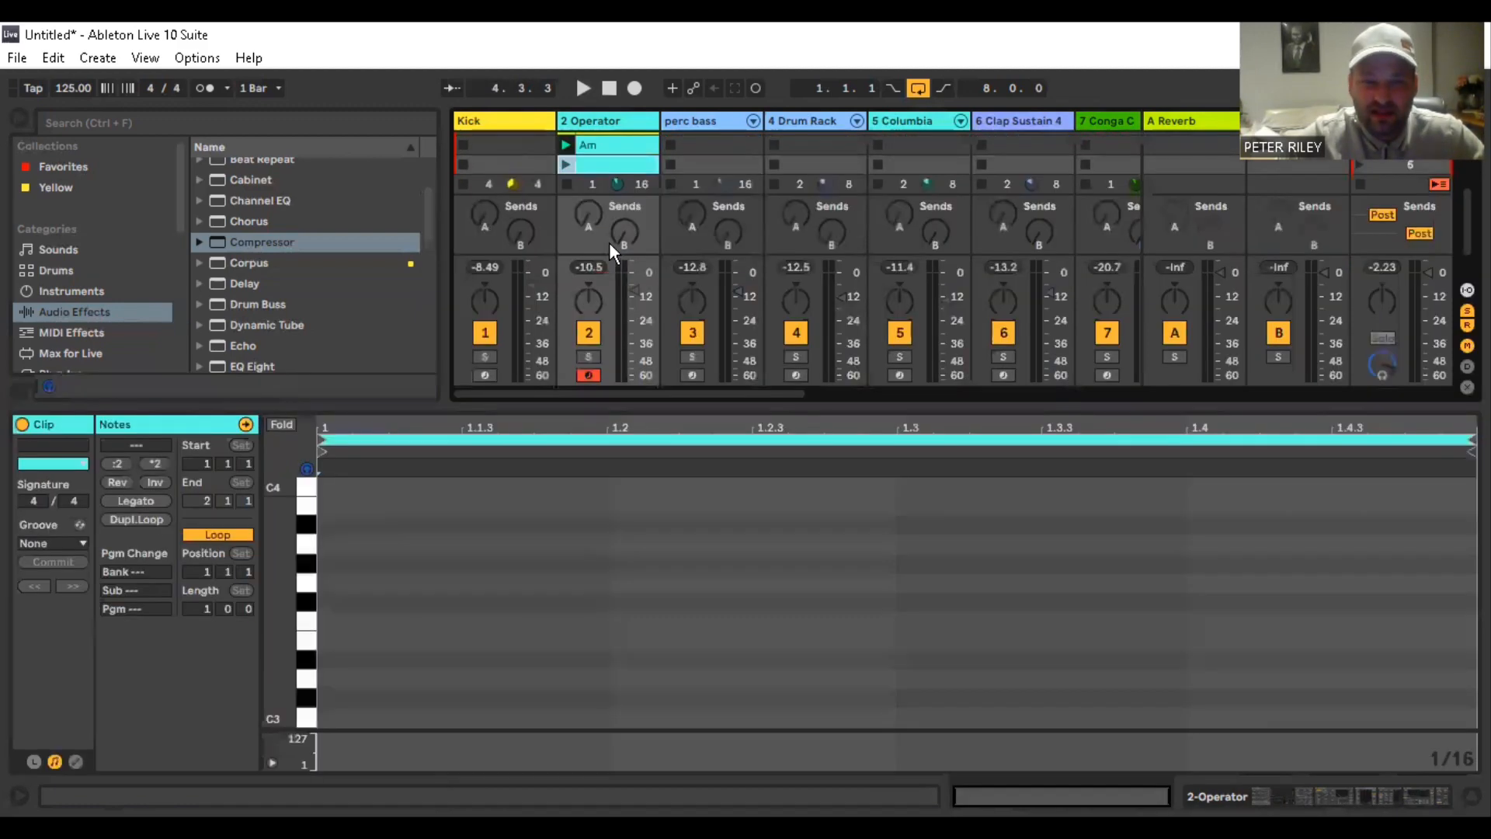
pyautogui.moveTo(206, 609); pyautogui.dragTo(207, 581)
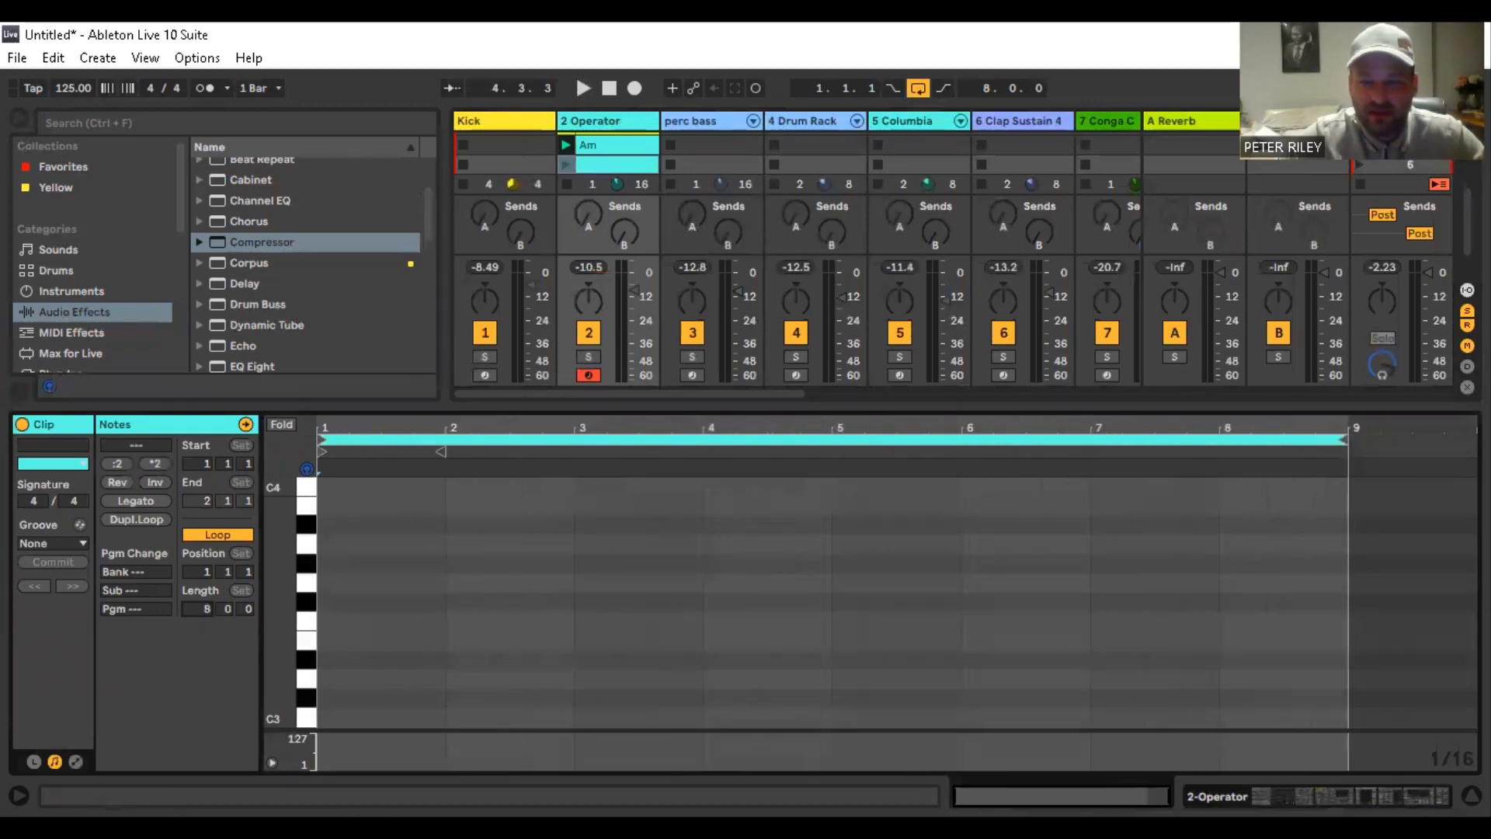
pyautogui.hotkey('ctrl', 'alt', 'l')
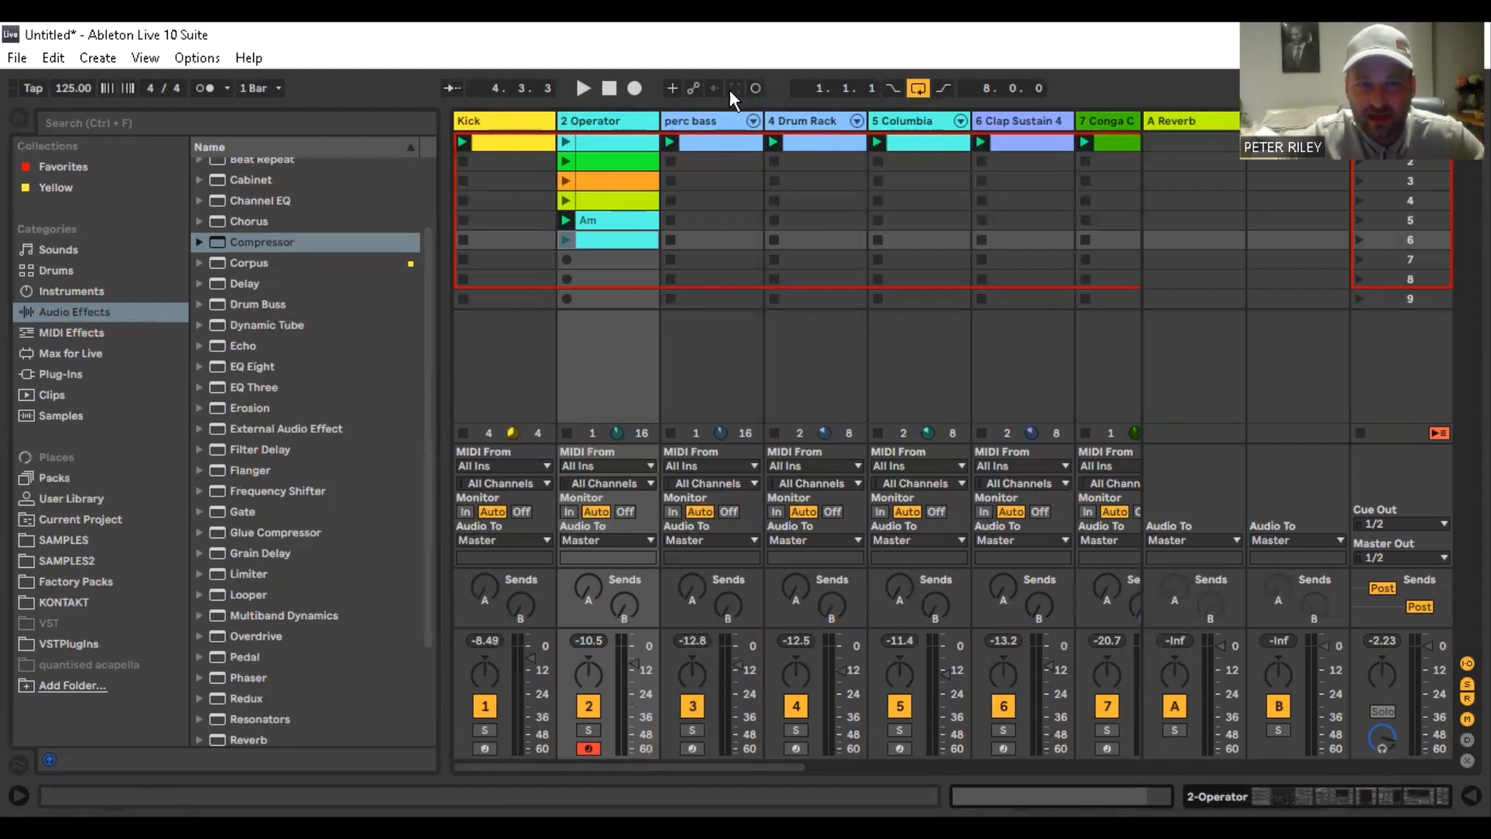
pyautogui.rightClick(621, 241)
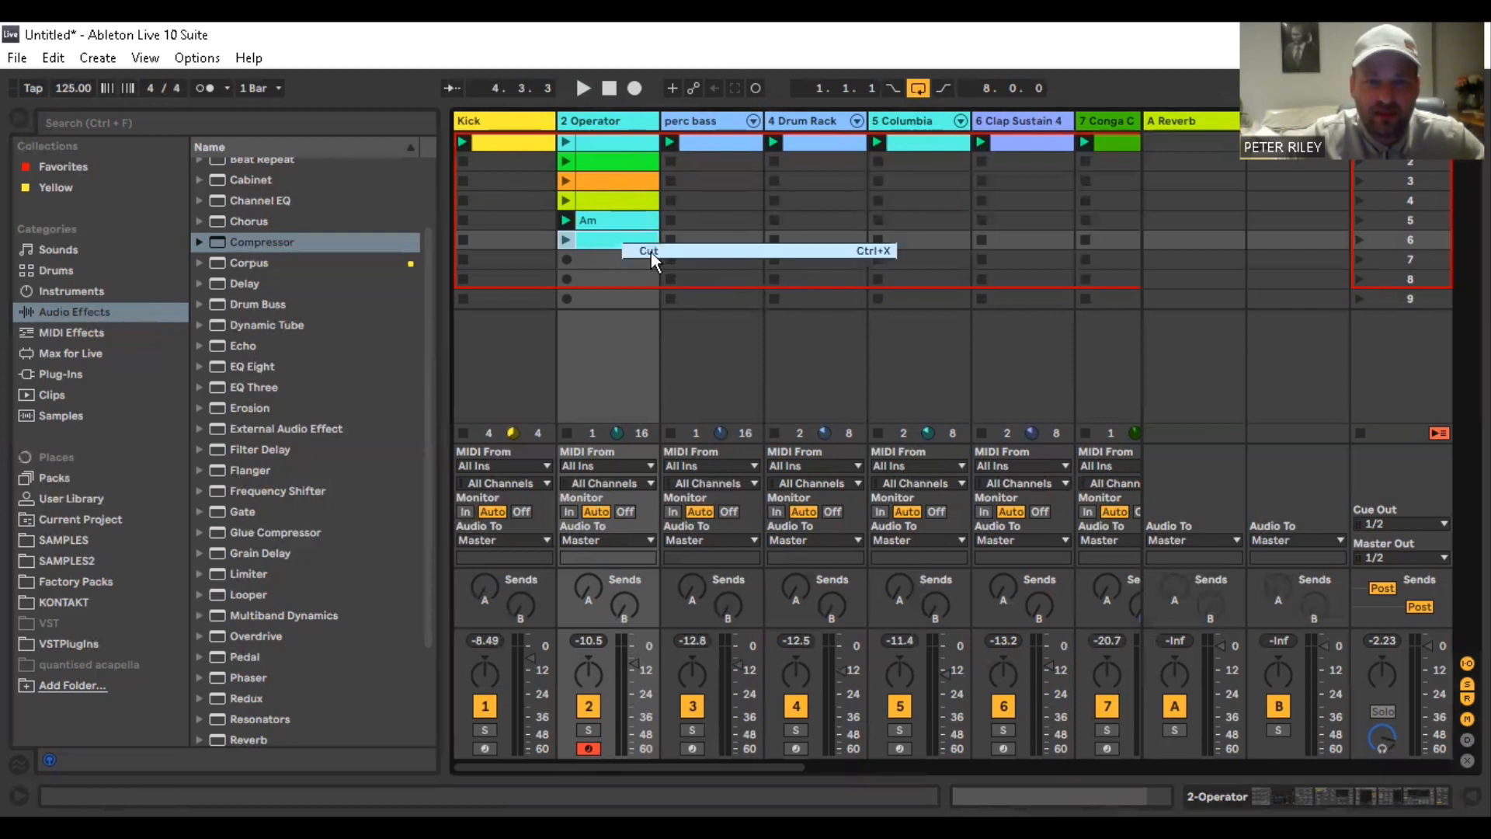
pyautogui.click(603, 250)
# Play the first four 2 Operator clips one after another with the full loop and stop playback
pyautogui.click(567, 142)
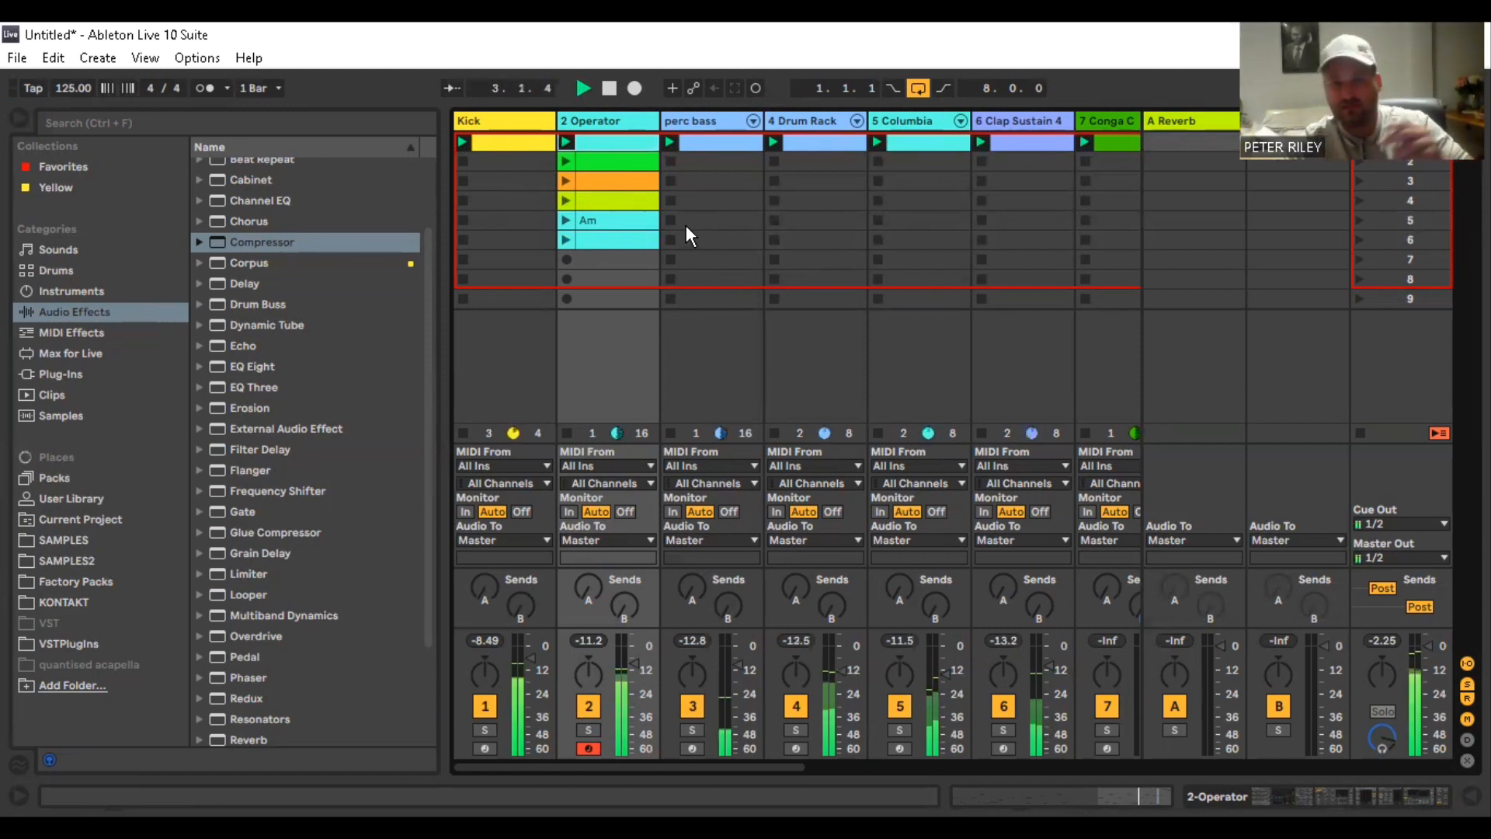
pyautogui.click(563, 161)
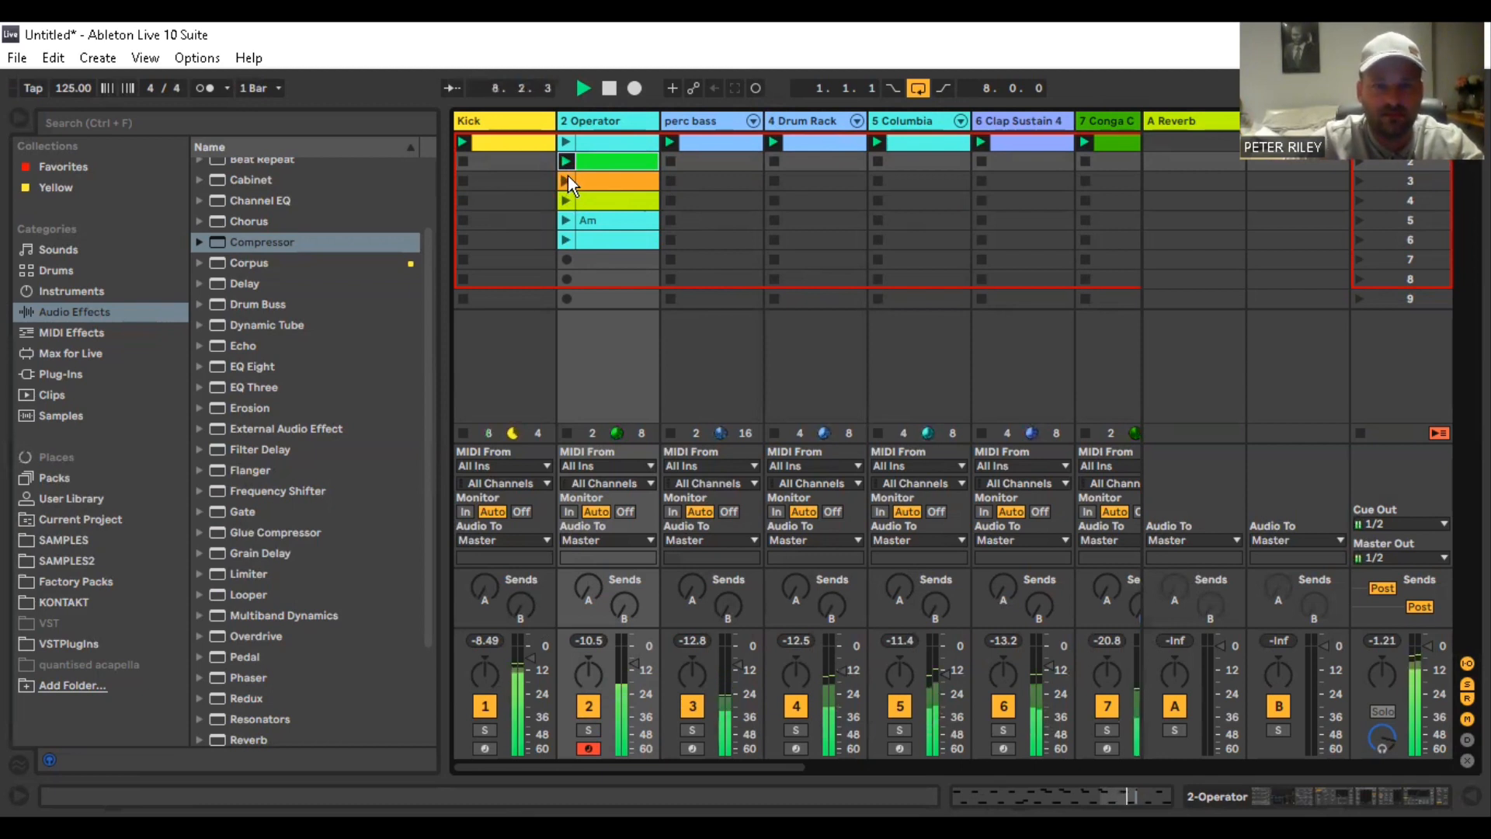
pyautogui.click(567, 180)
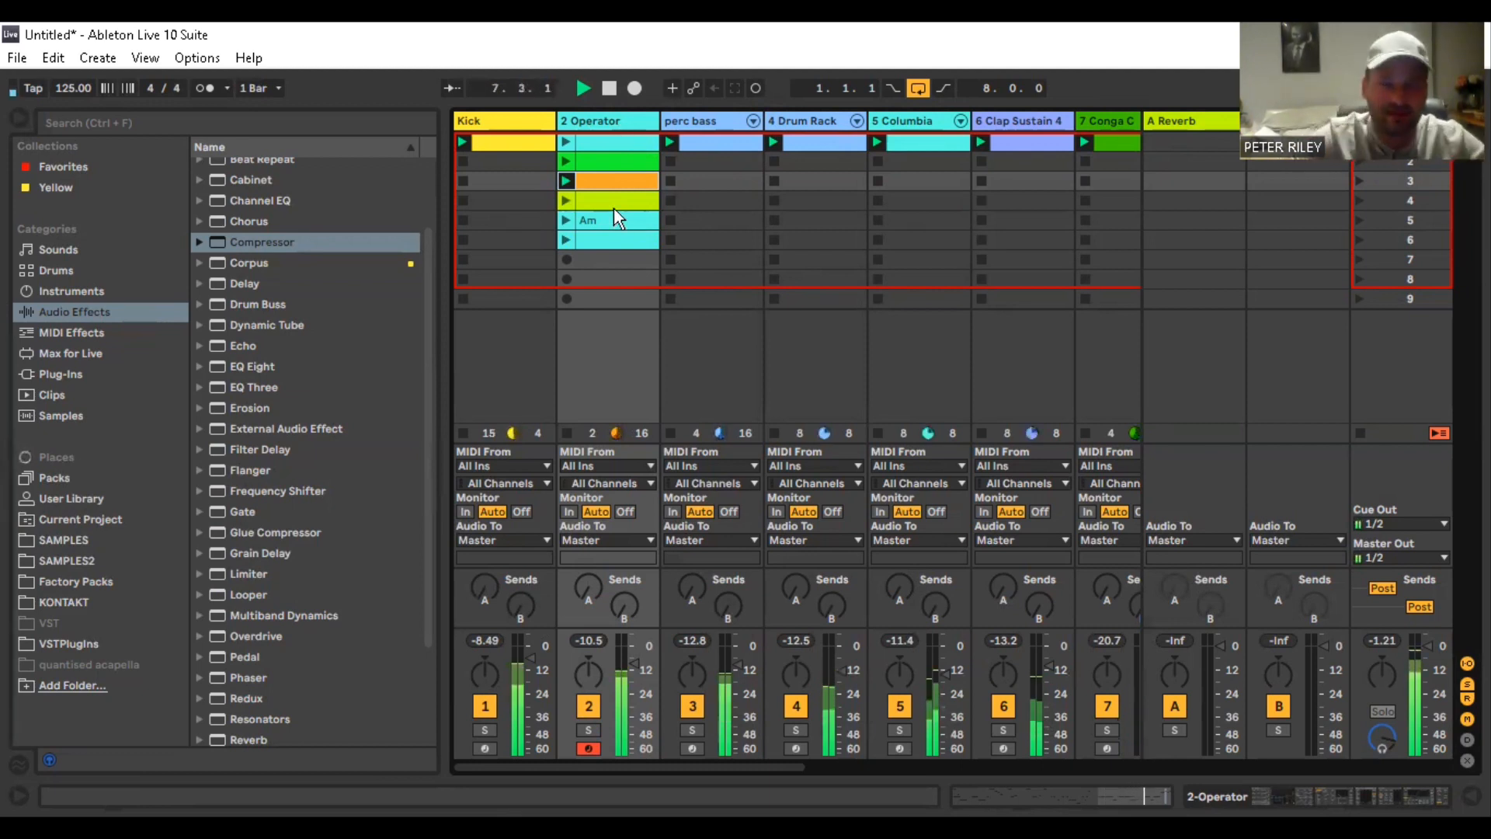
pyautogui.click(566, 200)
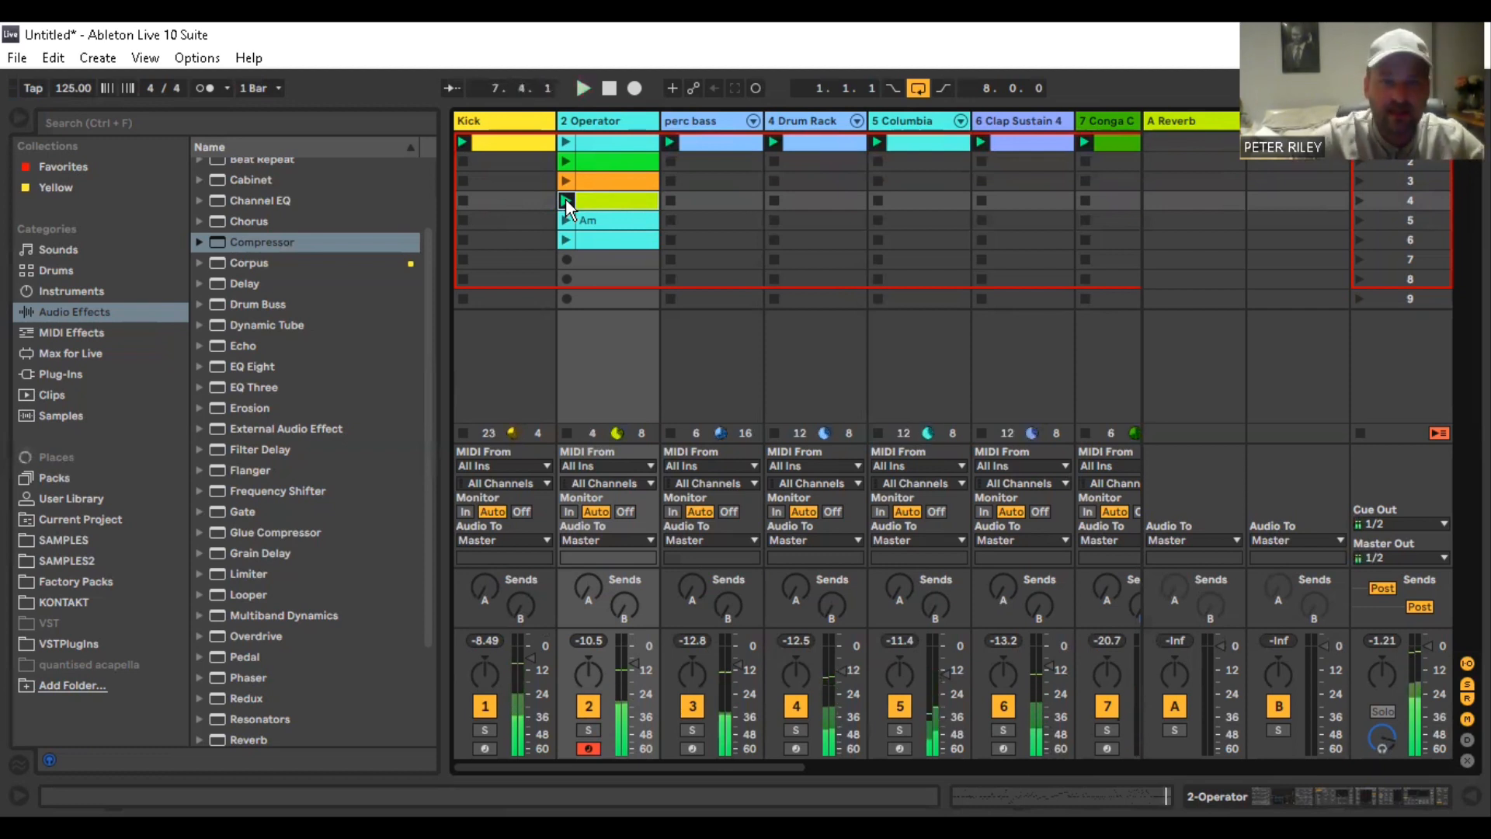
pyautogui.press('space')
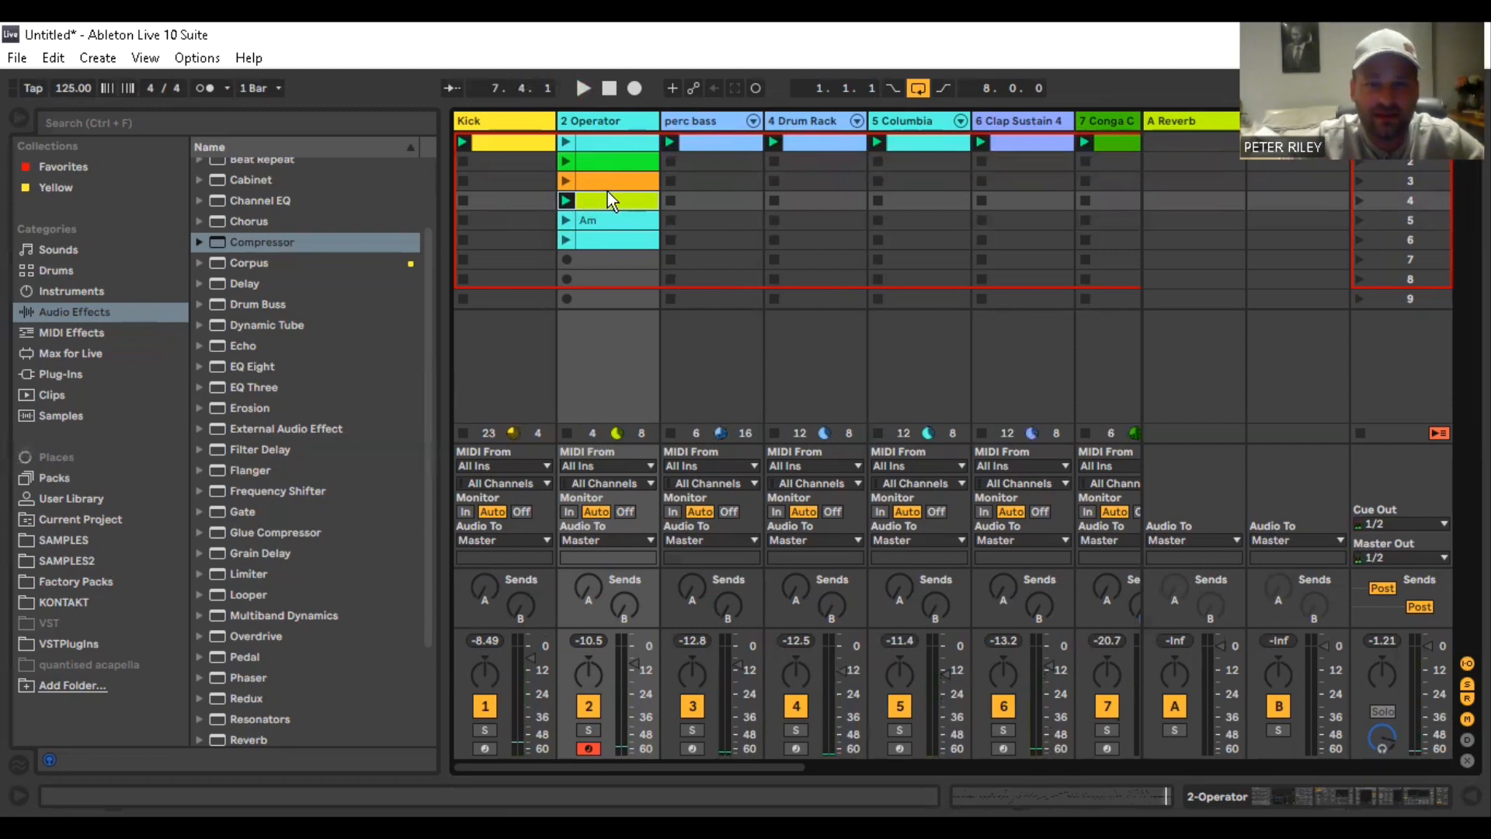
# Open the first 2 Operator clip's notes and select the bassline notes in bars 9 to 12
pyautogui.doubleClick(612, 140)
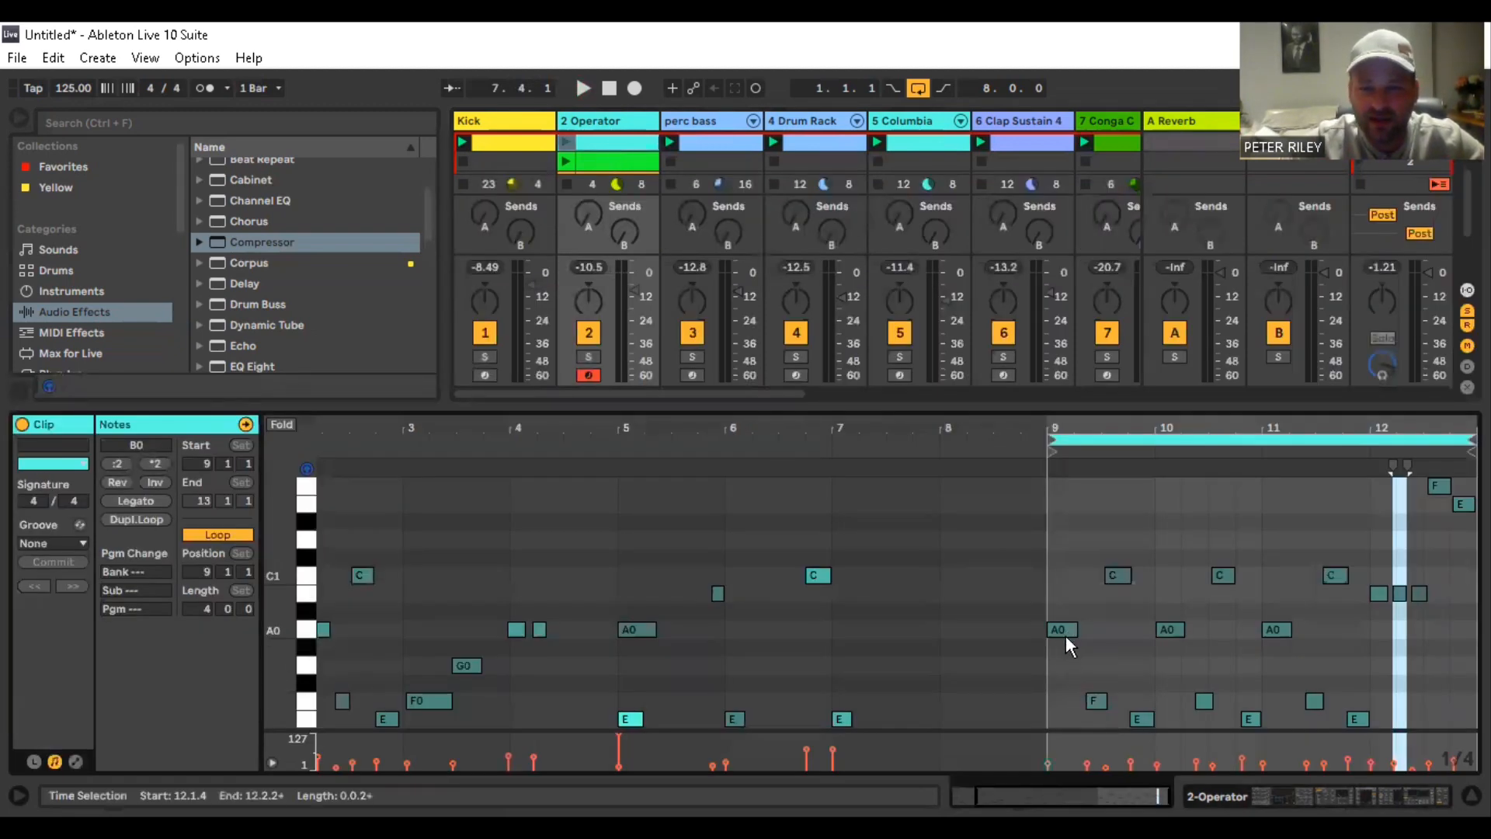
pyautogui.moveTo(1059, 499); pyautogui.dragTo(1466, 722)
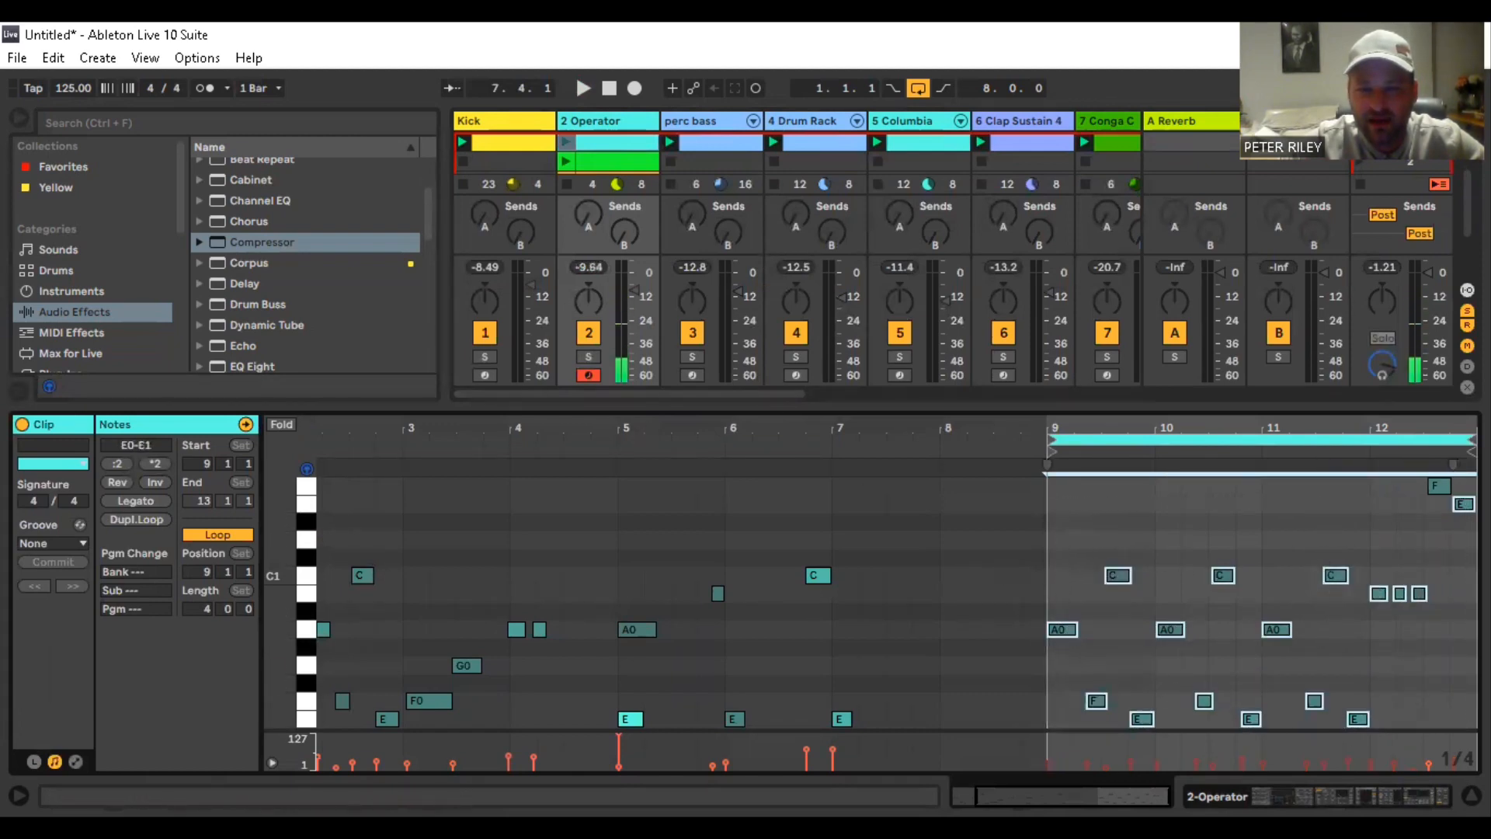
# Examine the notes of the fourth 2 Operator clip with the piano roll folded to its used pitches
pyautogui.click(1471, 795)
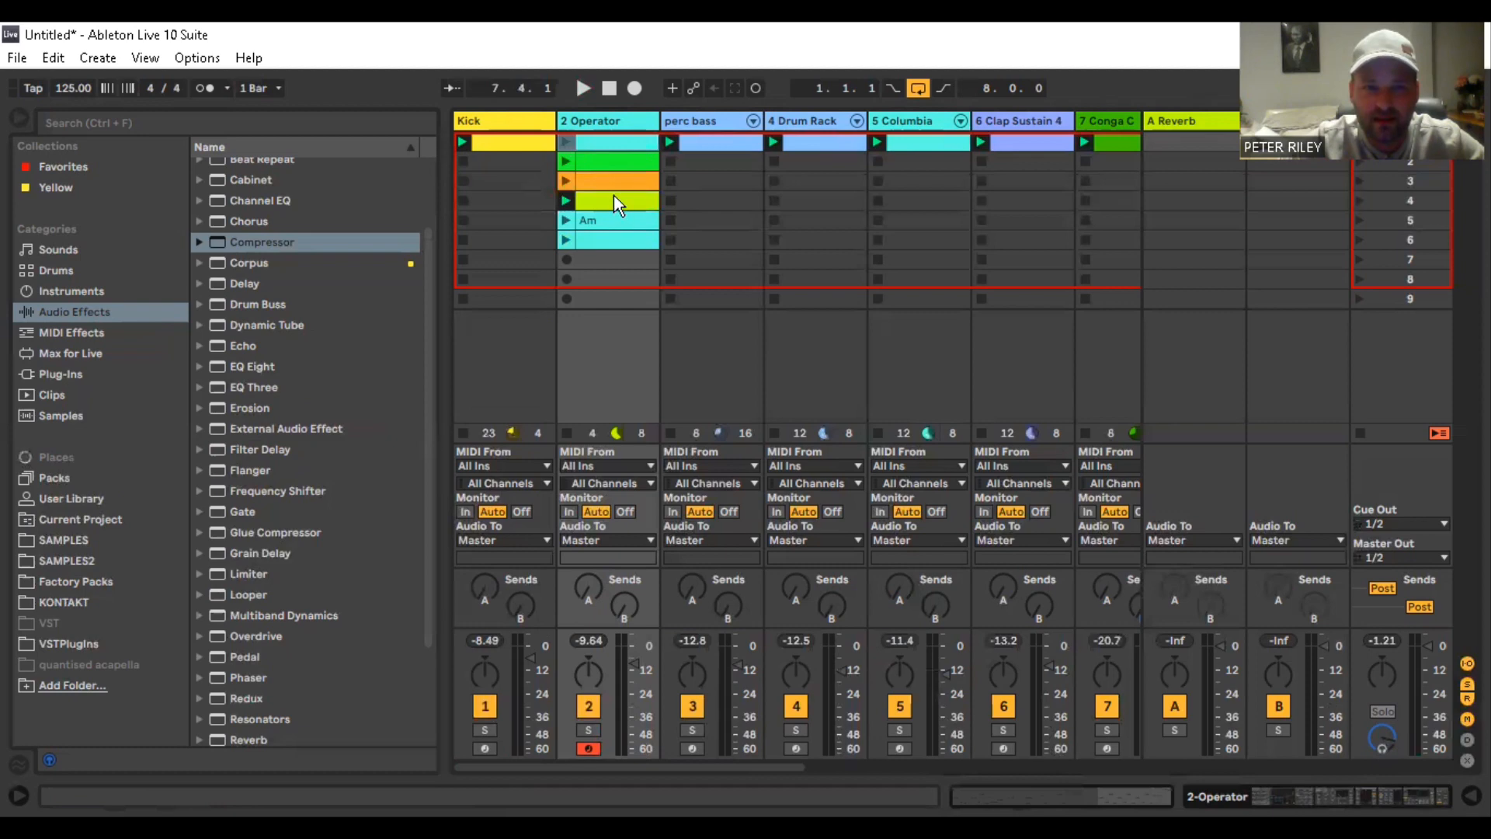
pyautogui.click(617, 158)
pyautogui.click(605, 180)
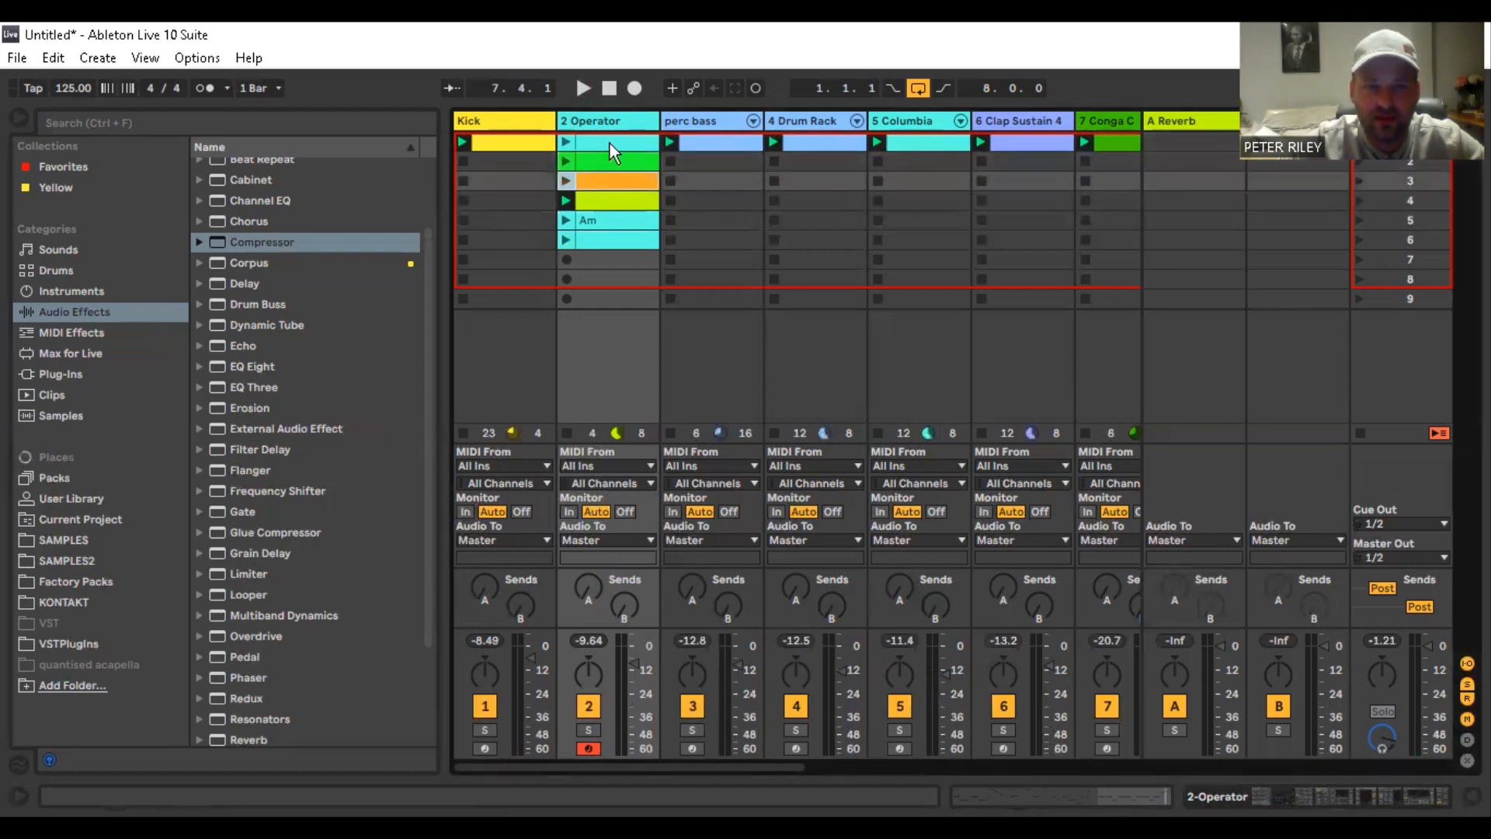
pyautogui.doubleClick(607, 202)
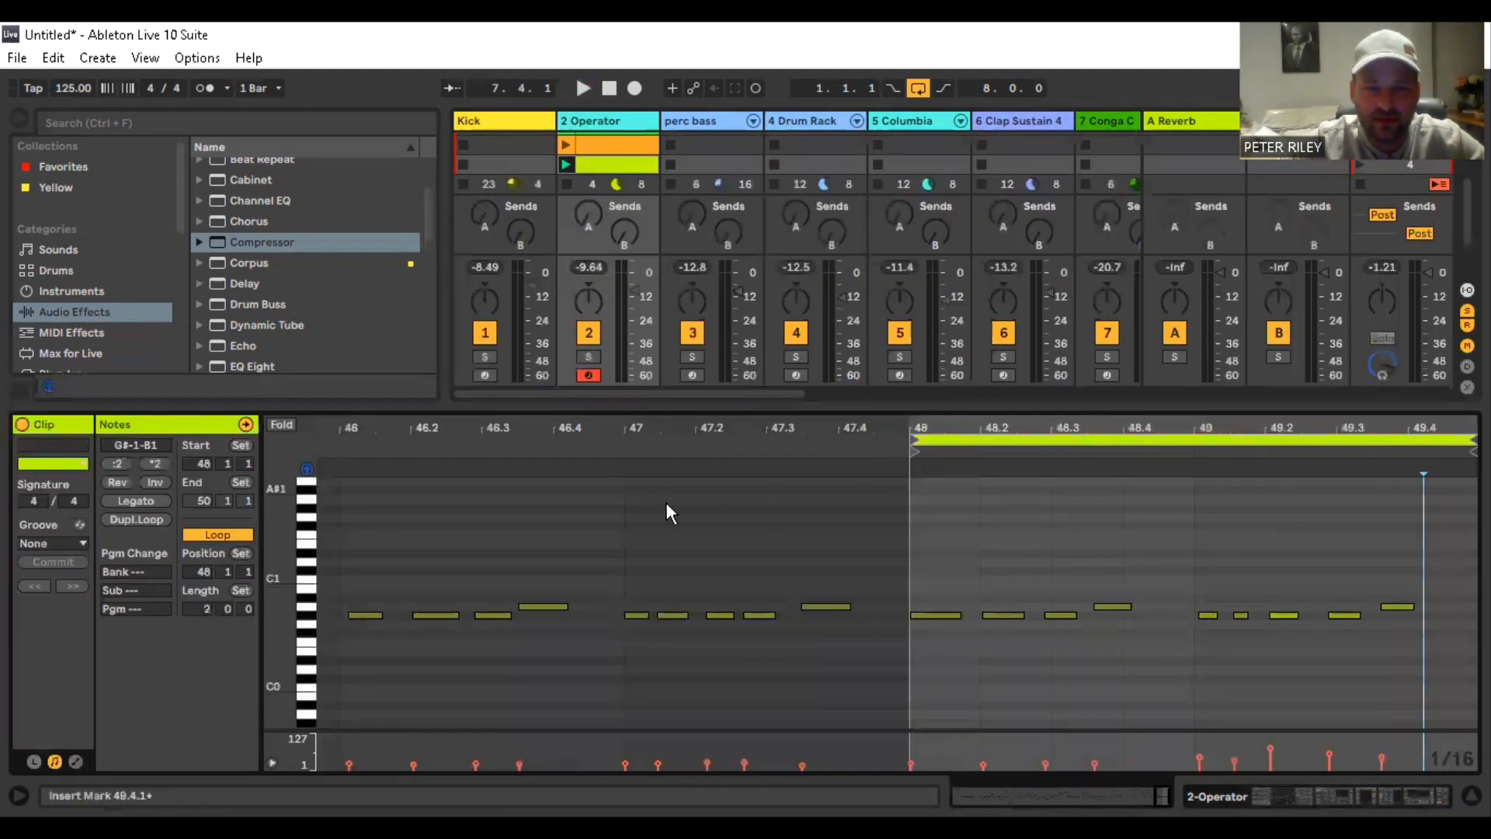
pyautogui.click(281, 424)
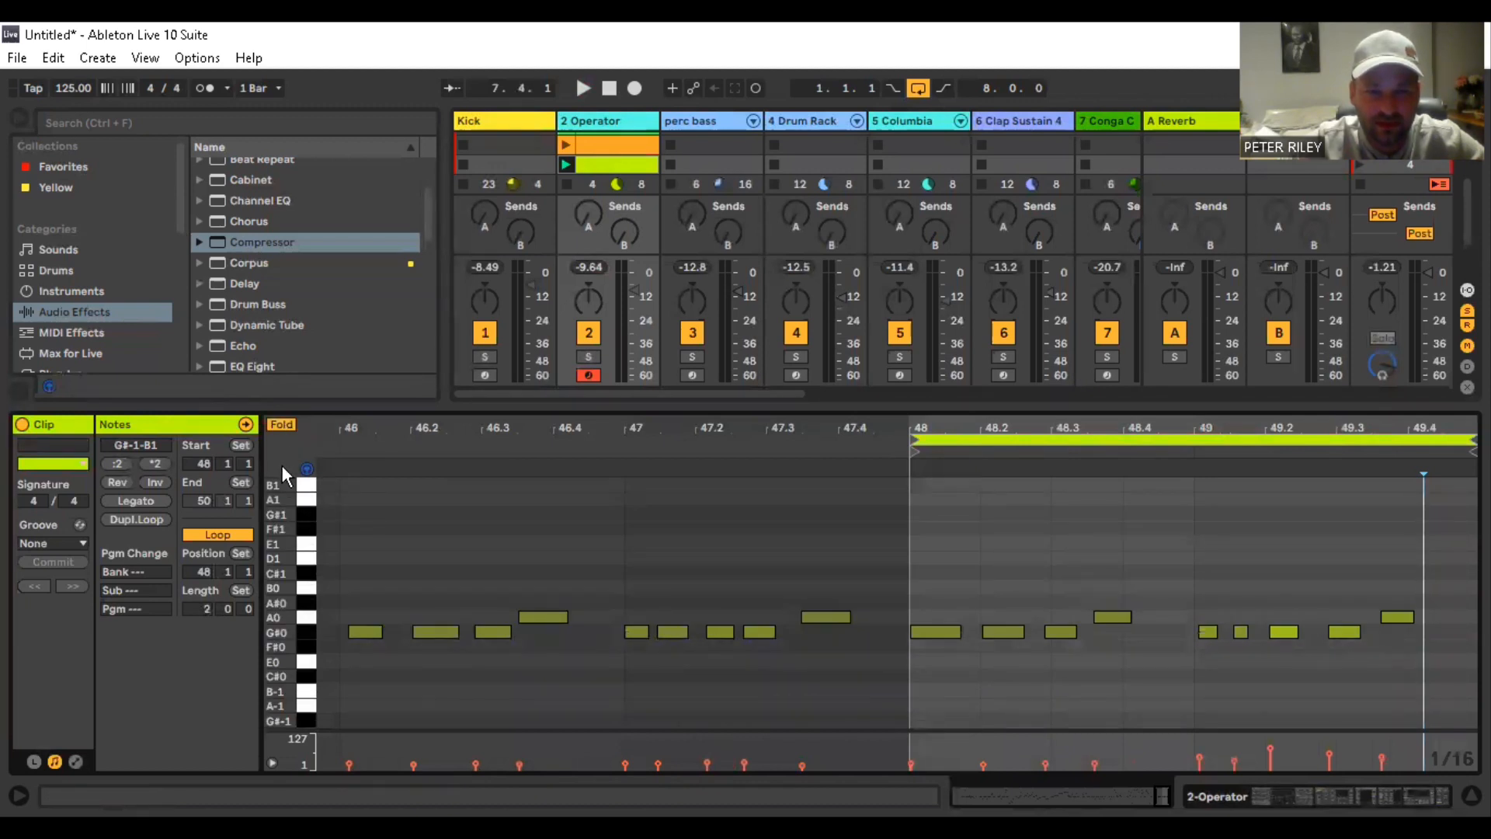
pyautogui.moveTo(291, 513); pyautogui.dragTo(333, 505)
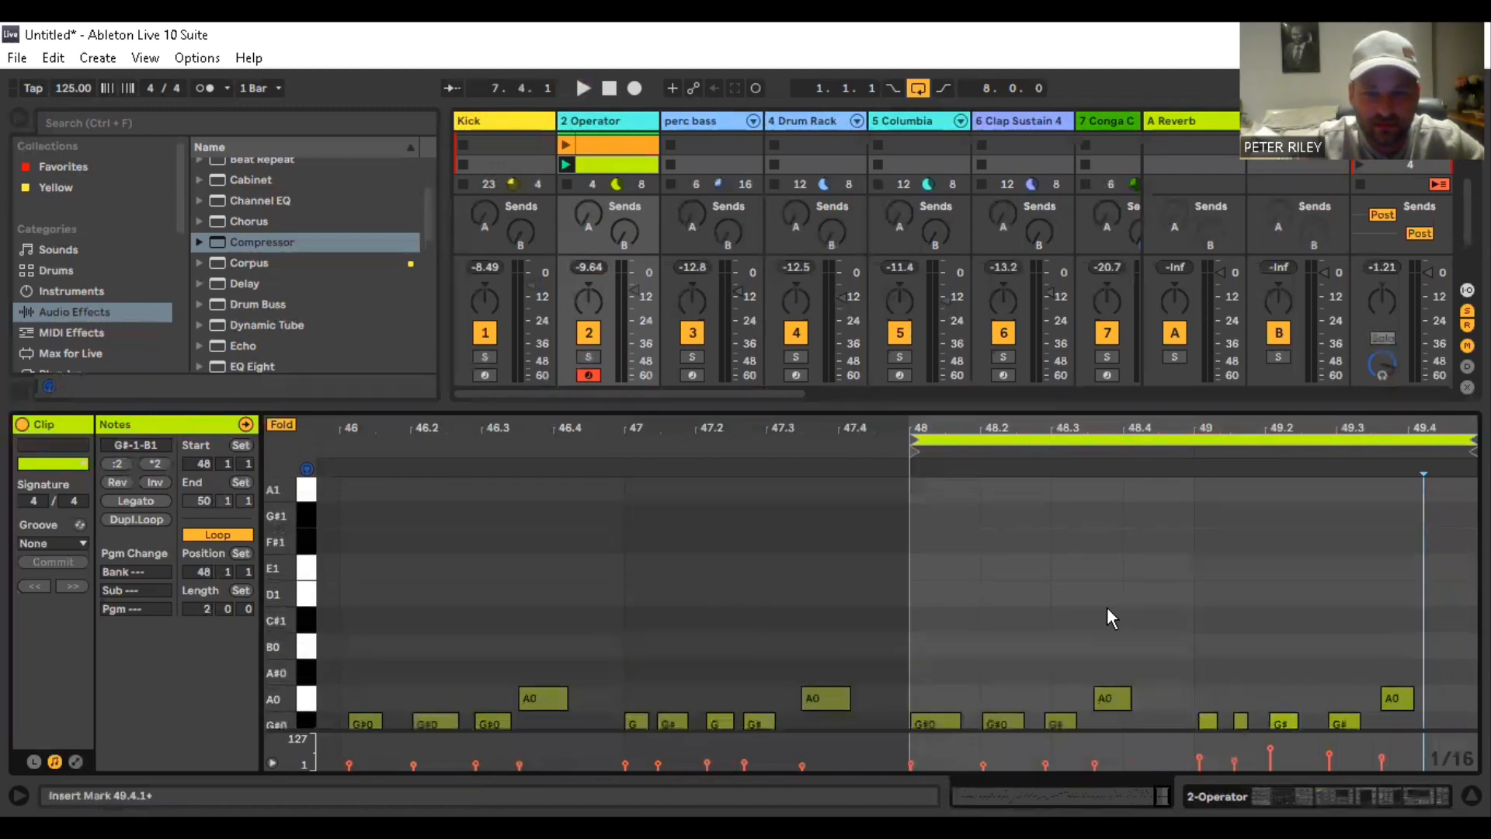
pyautogui.scroll(-1, 1142, 556)
pyautogui.scroll(-1, 1142, 556)
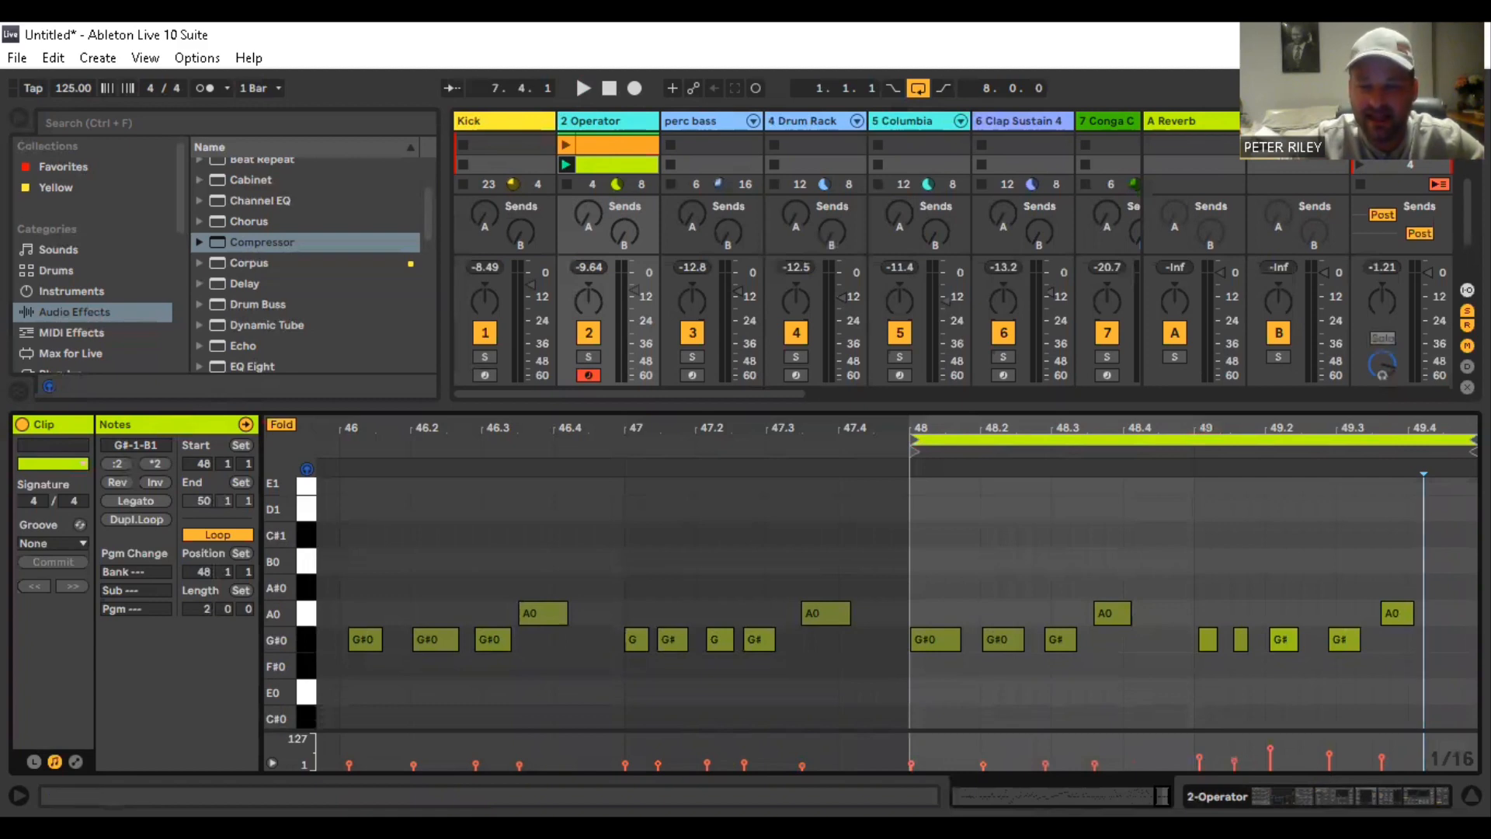
pyautogui.click(1472, 796)
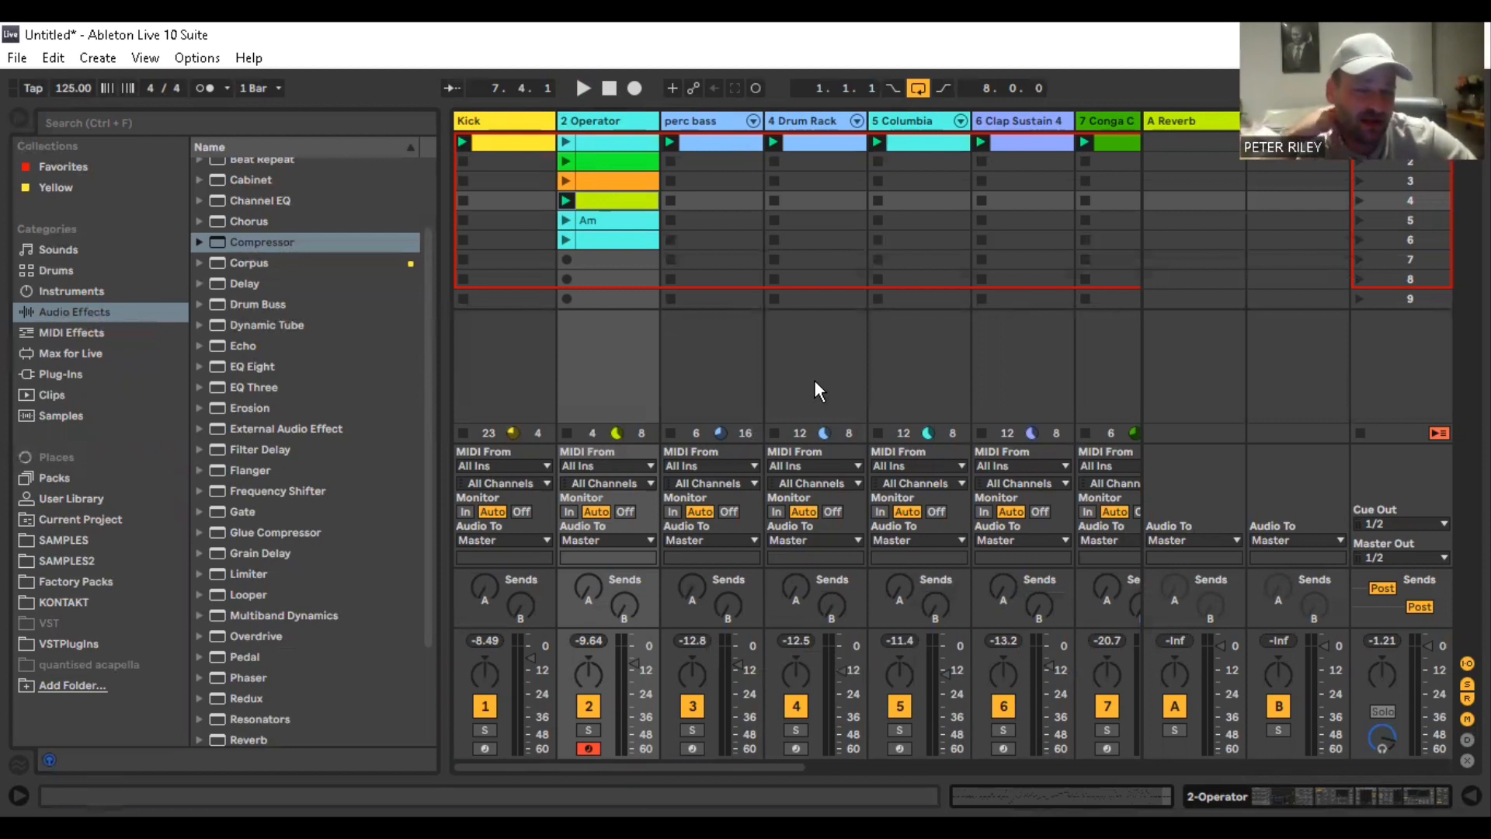
# Duplicate the 2 Operator track and delete all the clips from the copy
pyautogui.rightClick(632, 121)
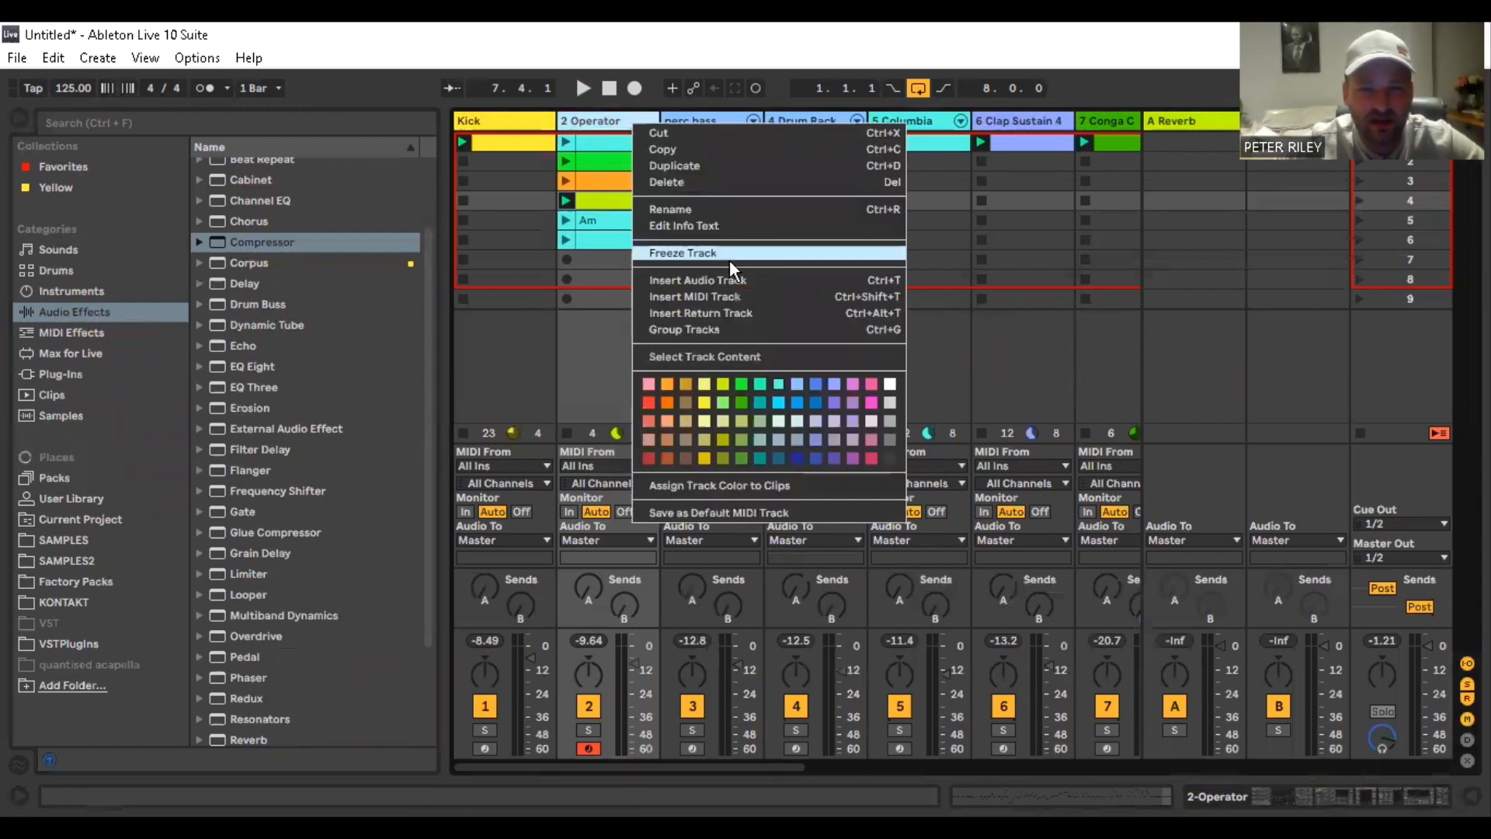
pyautogui.click(686, 166)
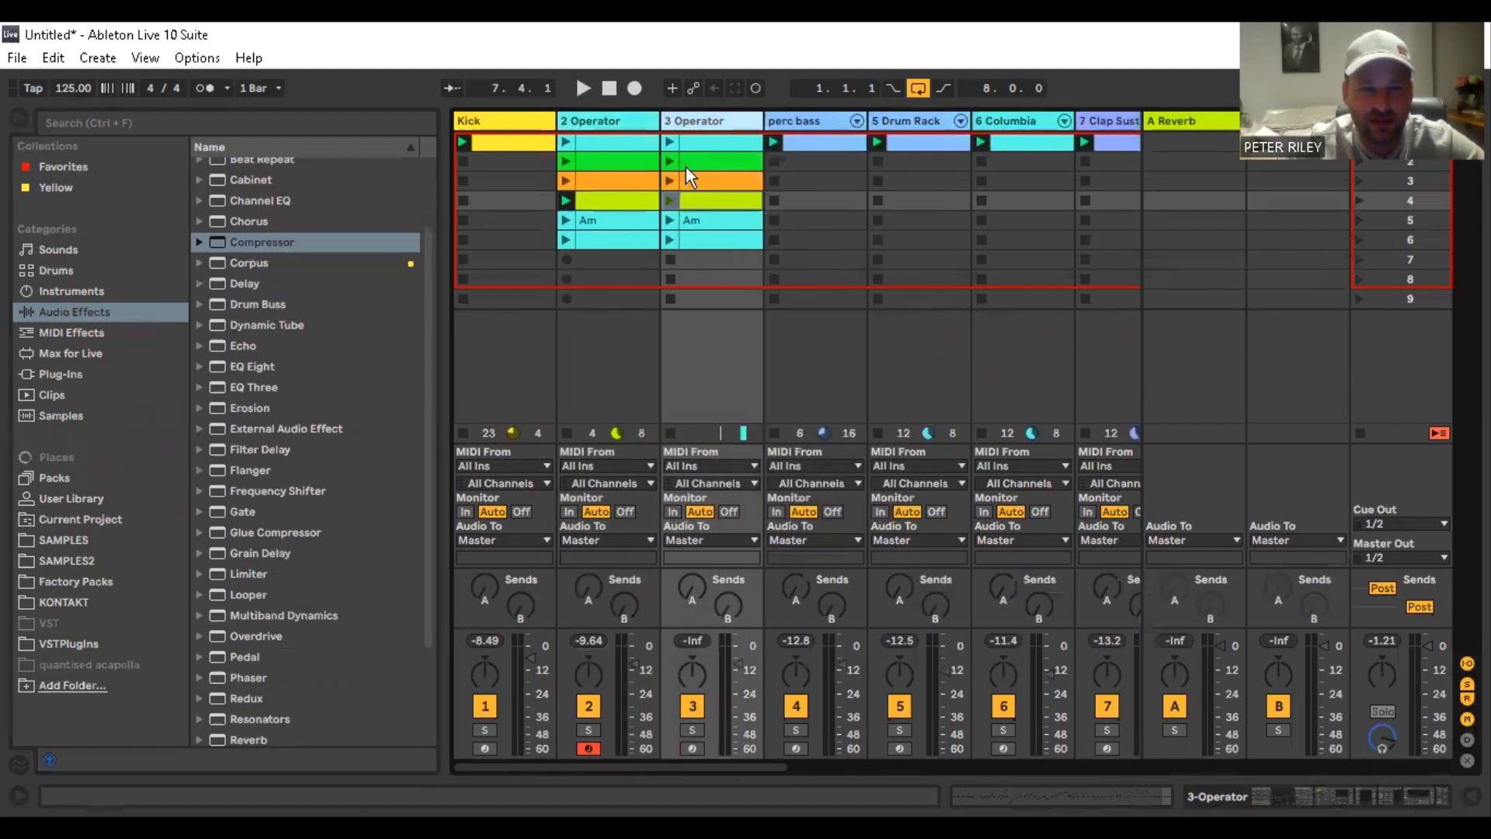
pyautogui.click(727, 263)
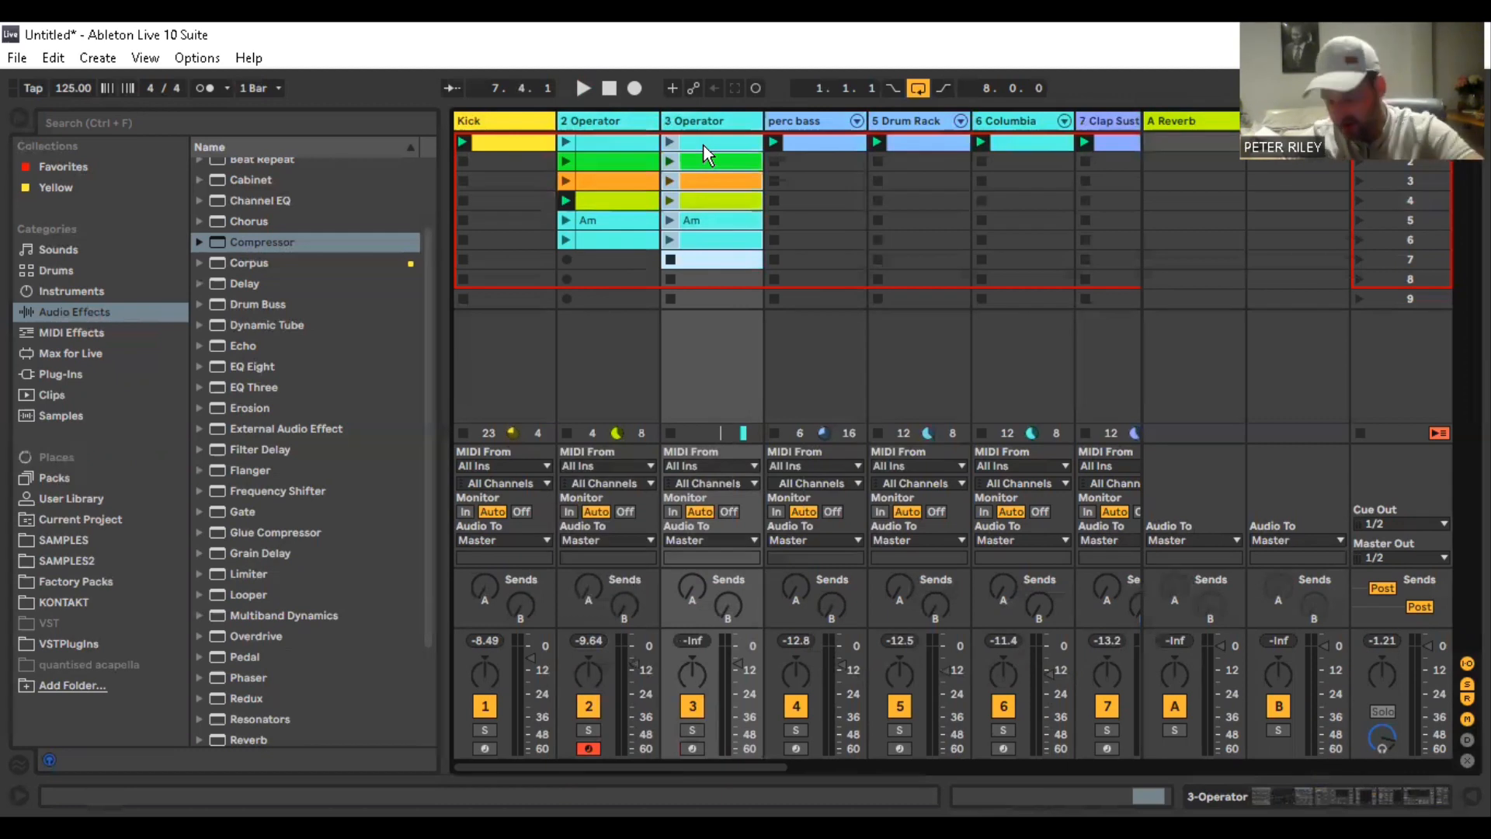
pyautogui.keyDown('shift'); pyautogui.click(704, 146); pyautogui.keyUp('shift')
pyautogui.press('Delete')
# Load the Minor Pentatonic Scale MIDI effect on the 3 Operator track and set its base note to A
pyautogui.click(705, 122)
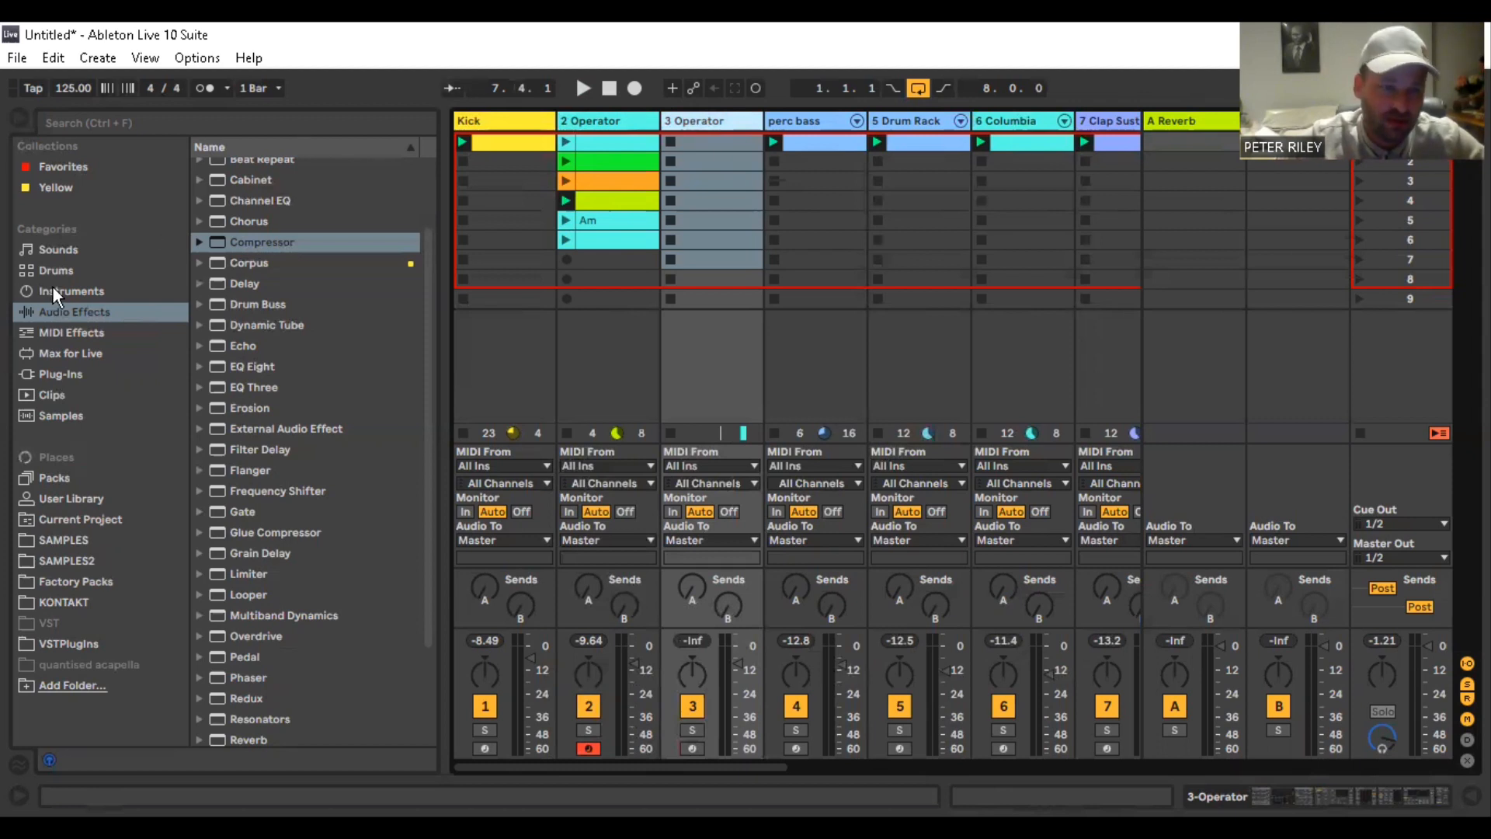
pyautogui.click(72, 334)
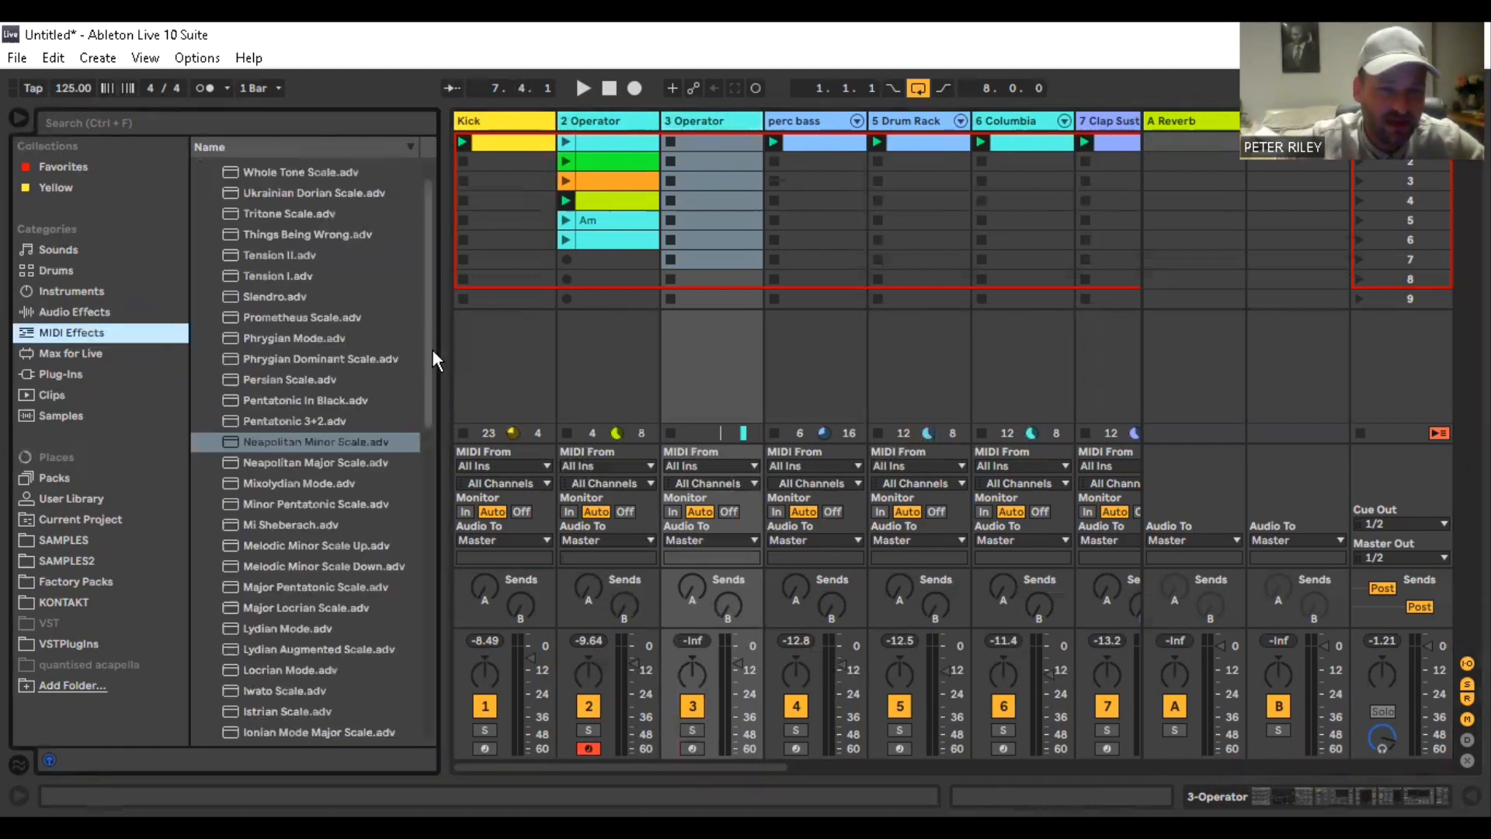
pyautogui.scroll(2, 432, 349)
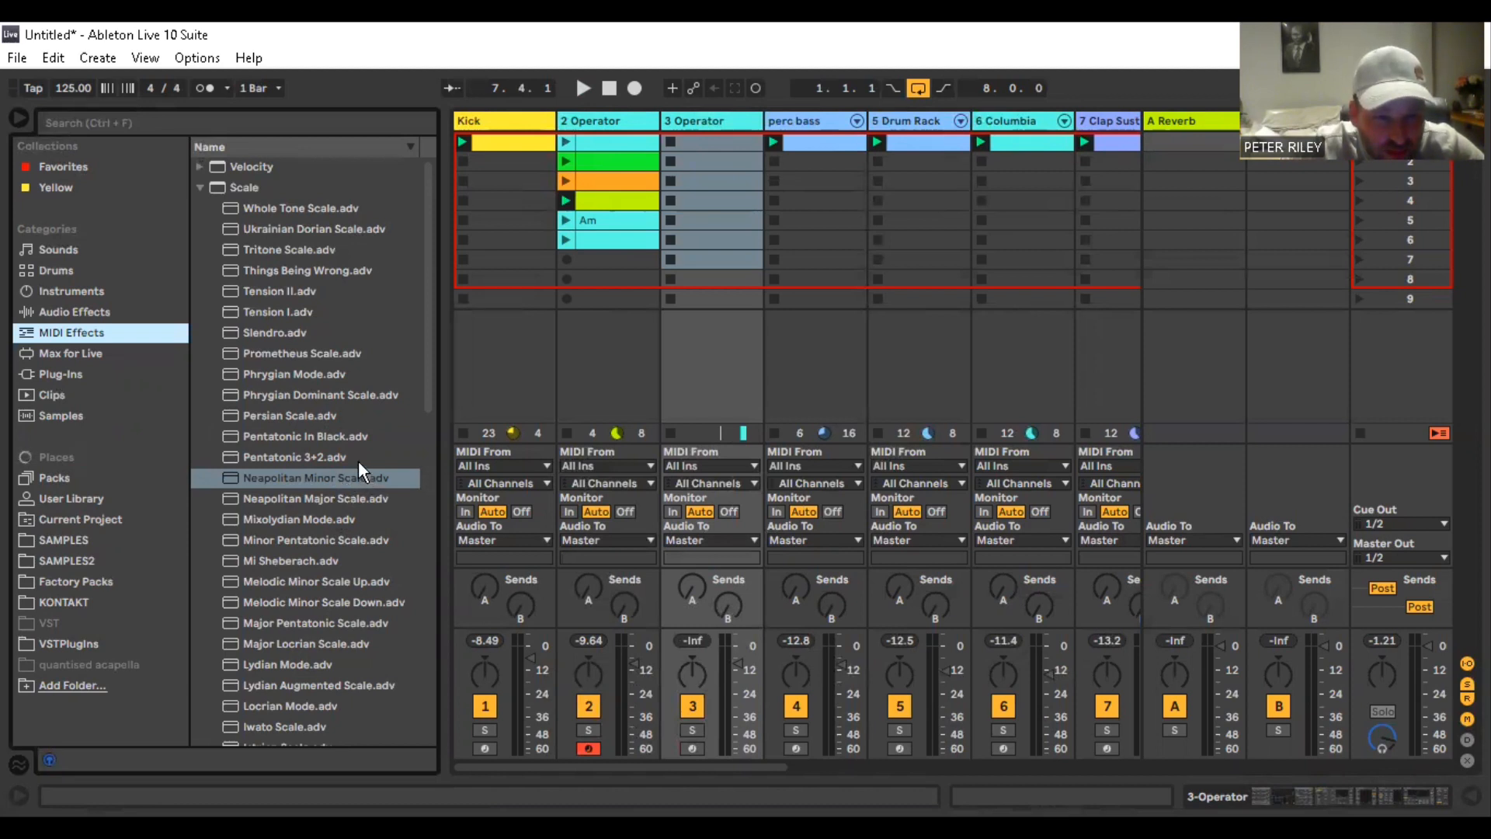
pyautogui.scroll(-2, 359, 466)
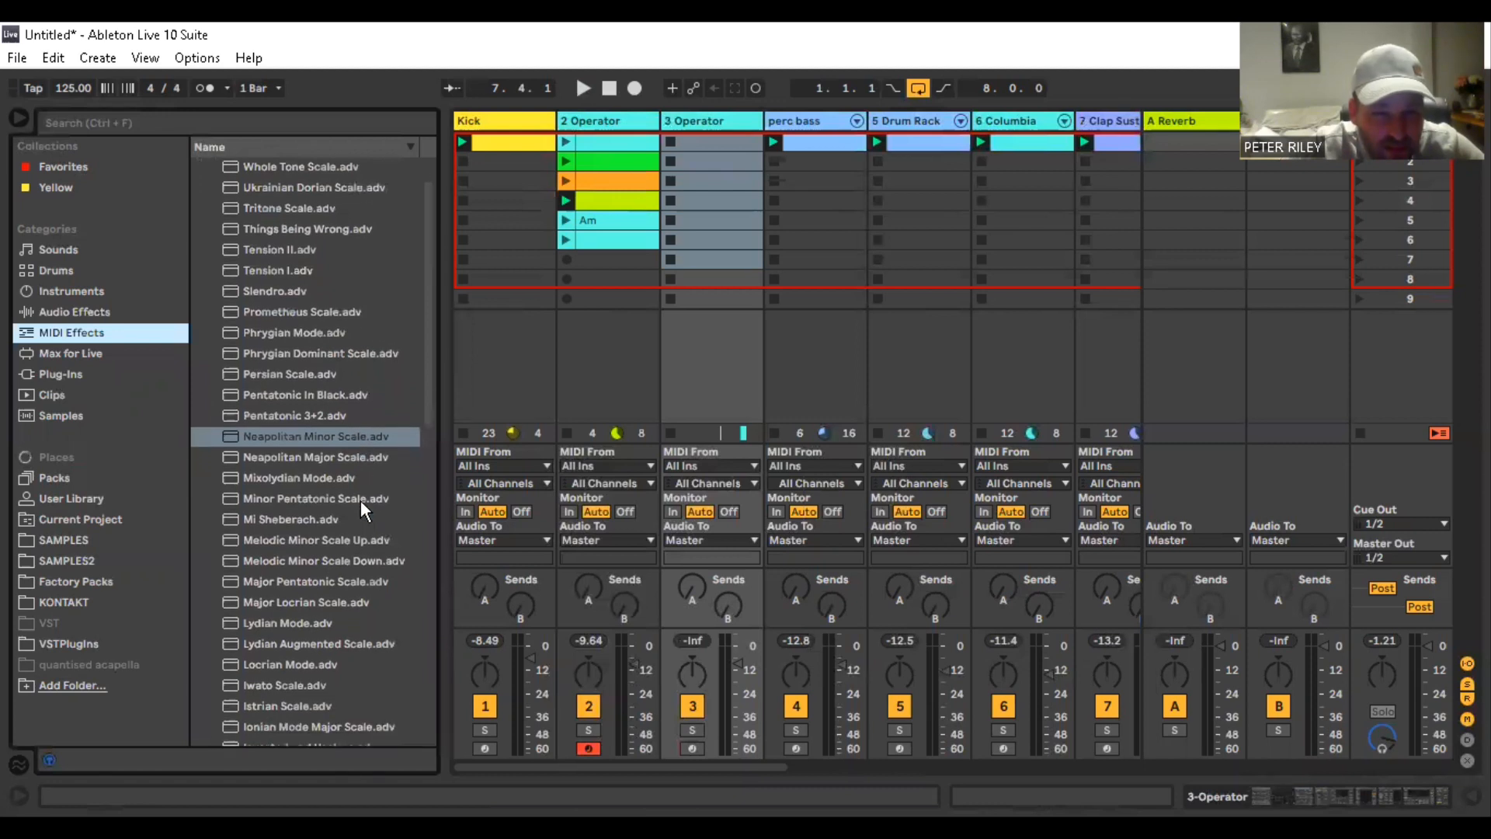
pyautogui.click(360, 500)
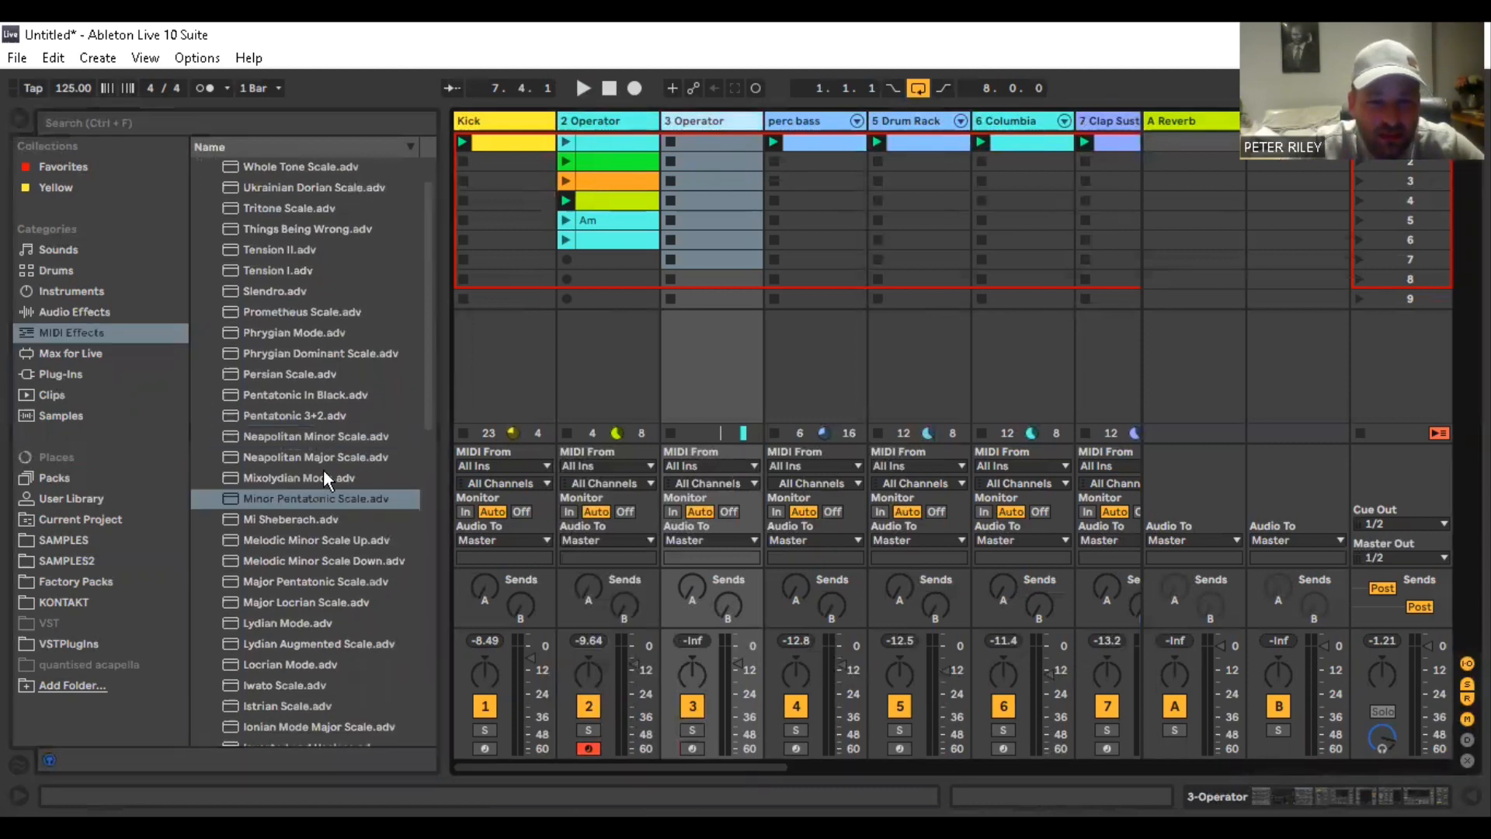
pyautogui.click(324, 503)
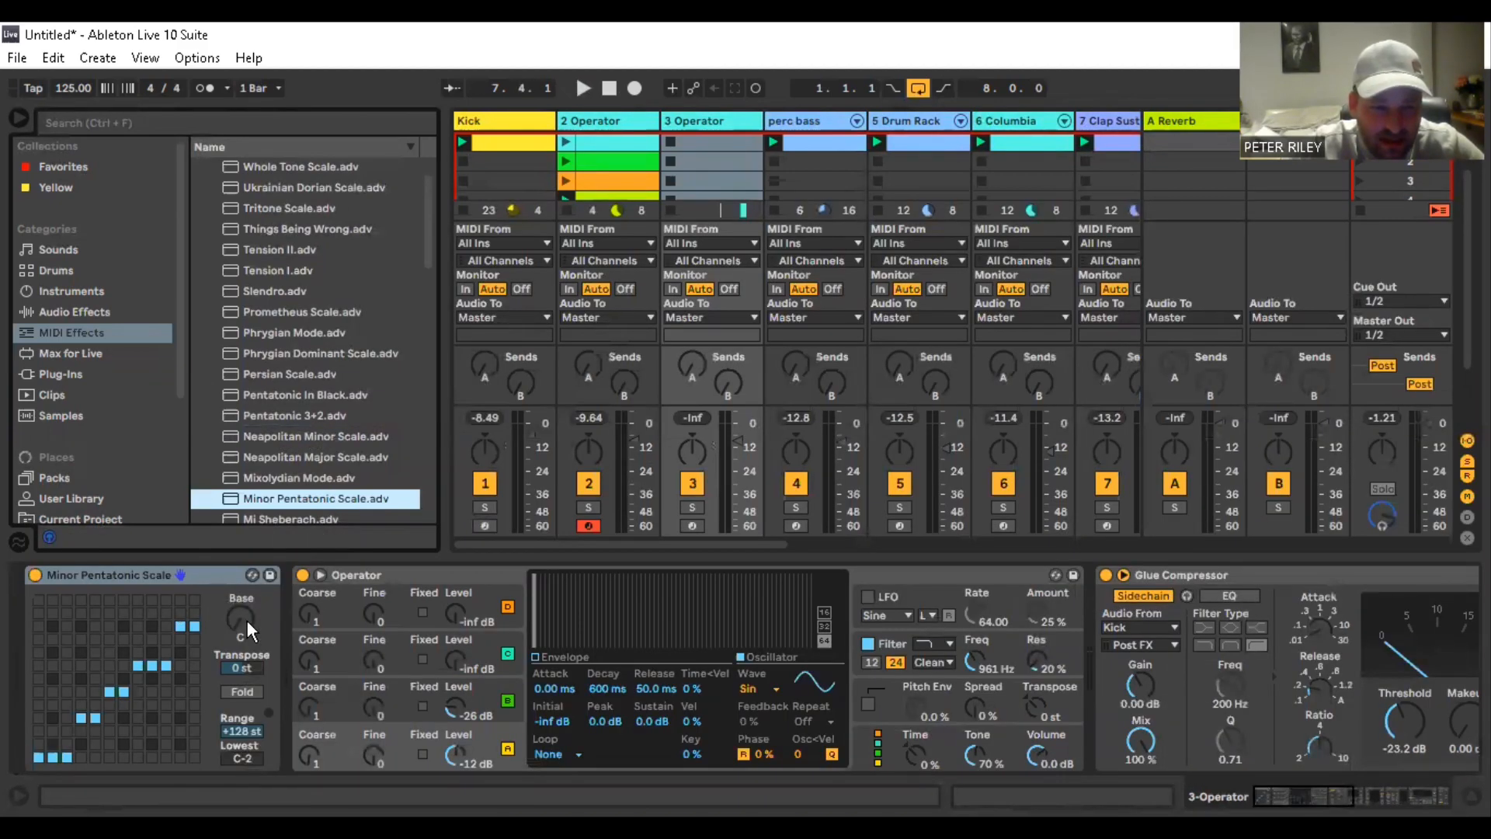
pyautogui.moveTo(247, 621); pyautogui.dragTo(246, 591)
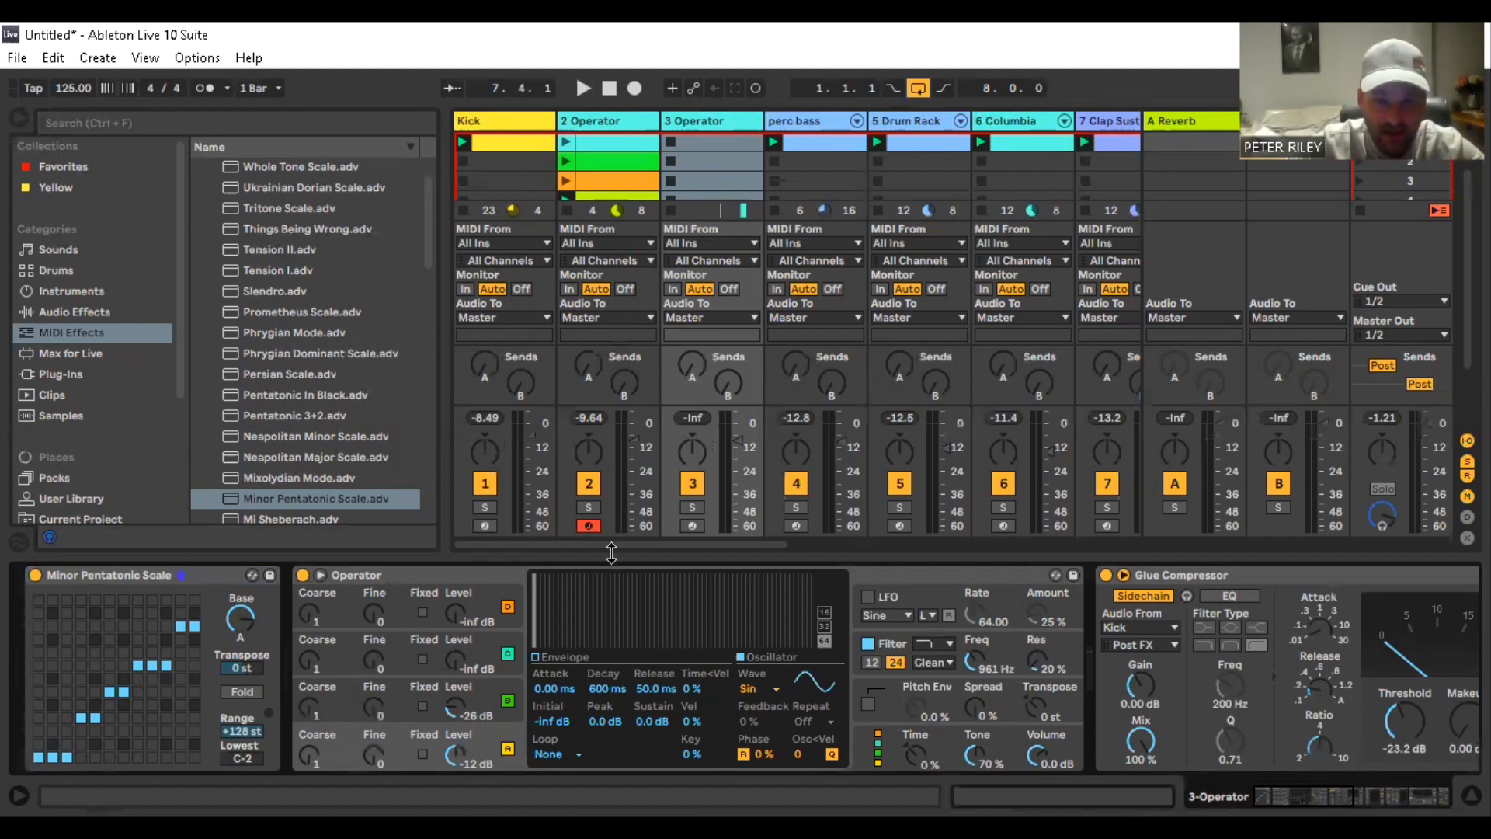
# Arm the 3 Operator track for recording and turn off the 2 Operator track
pyautogui.click(692, 526)
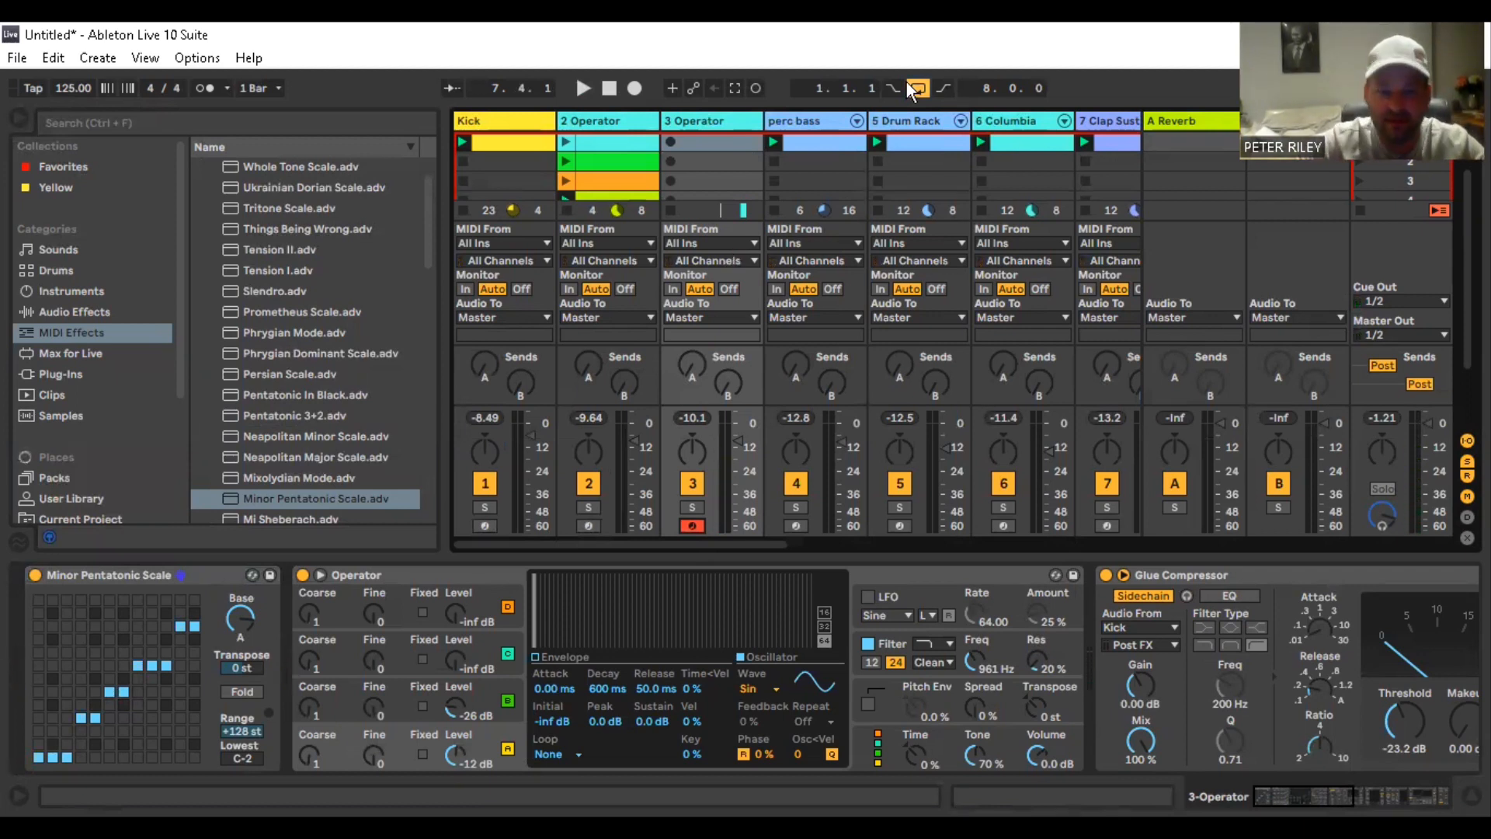
pyautogui.click(592, 481)
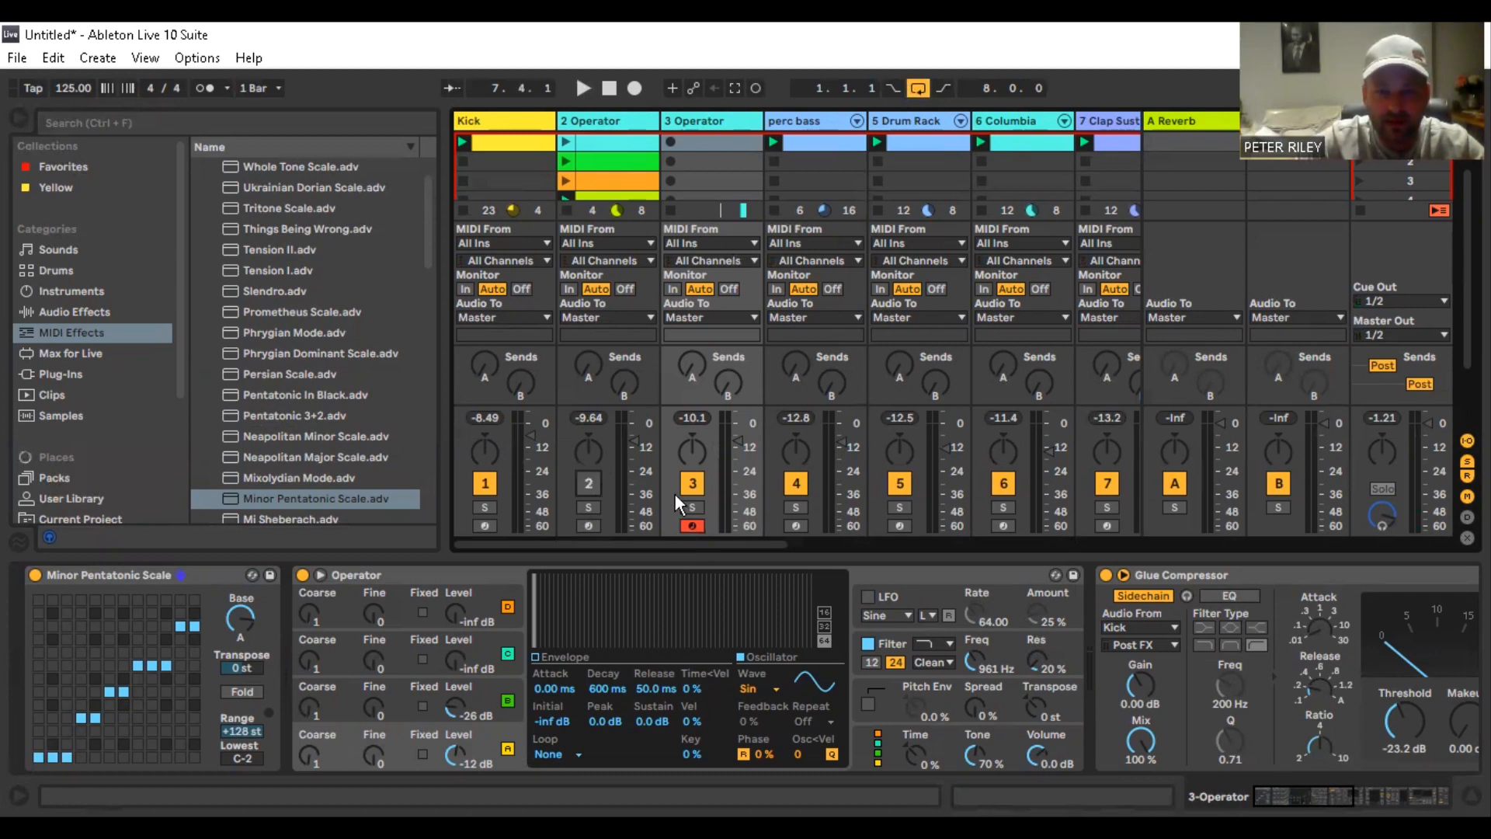
# Review the 3 Operator track's device chain from the Minor Pentatonic Scale through Operator and the compressors to Utility
pyautogui.hscroll(12, 746, 667)
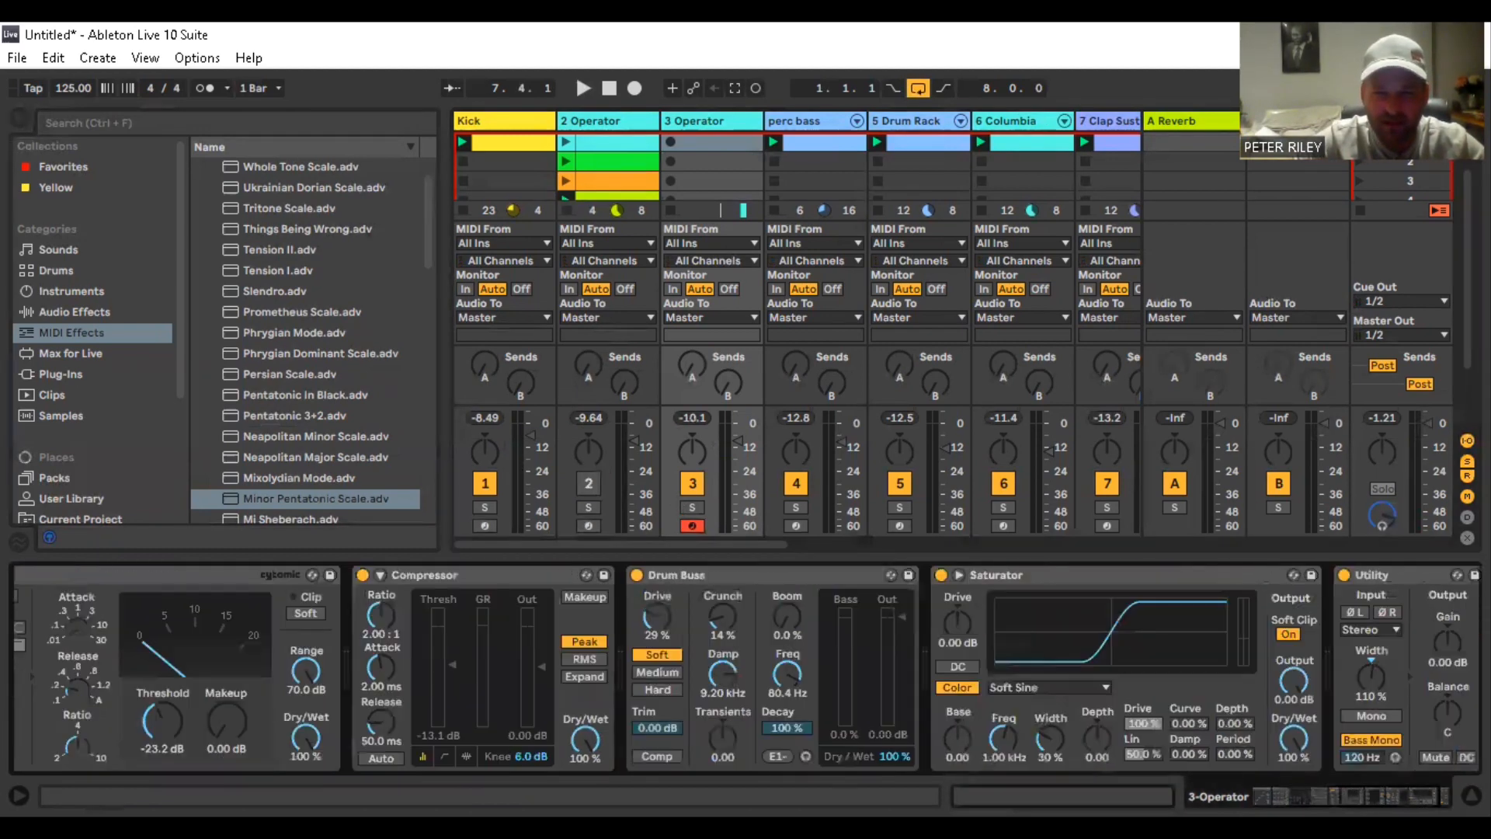
pyautogui.hscroll(-8, 746, 668)
pyautogui.hscroll(-3, 746, 668)
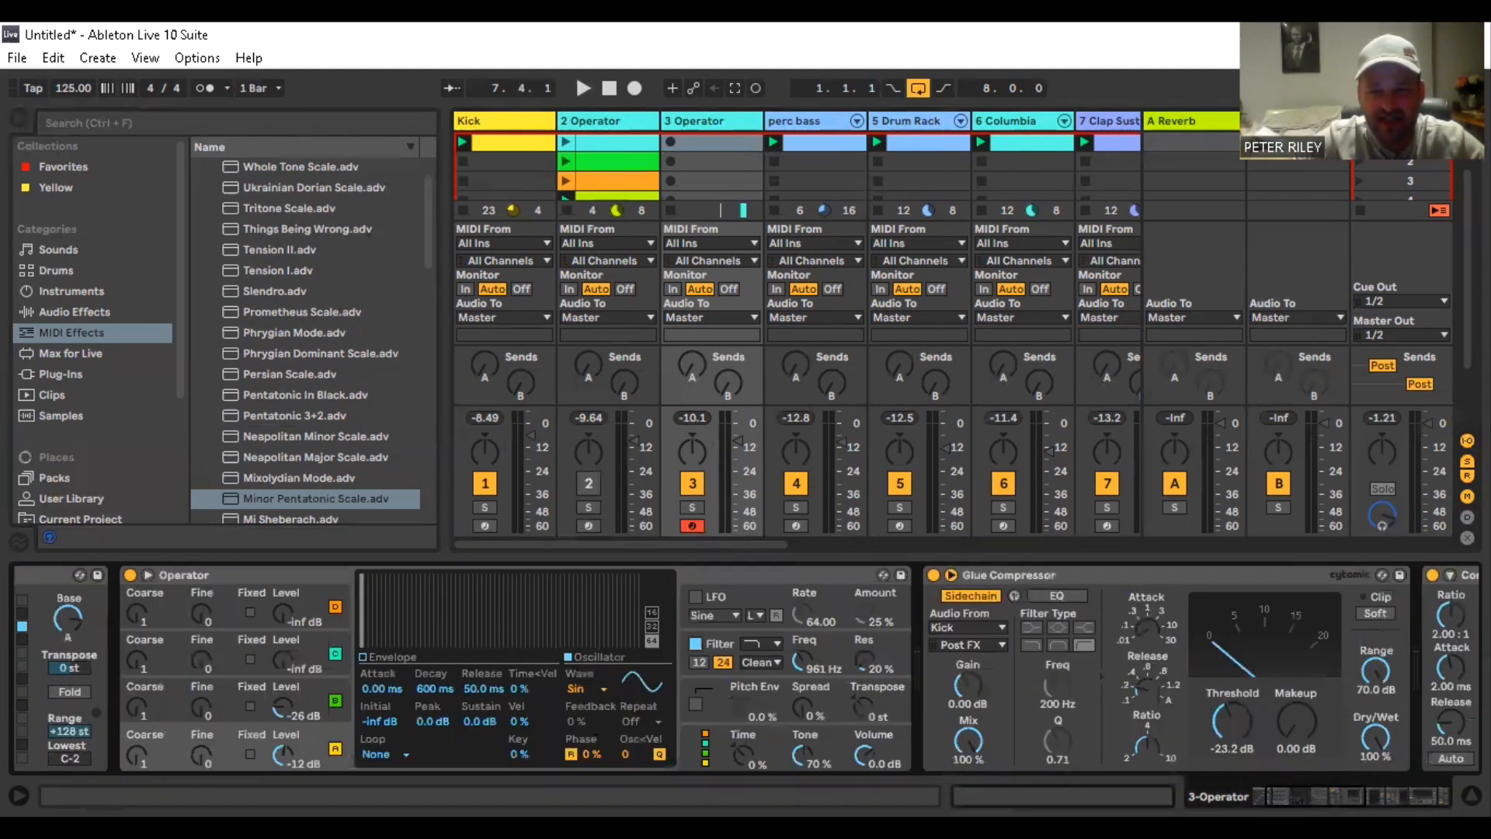
pyautogui.hscroll(12, 745, 668)
pyautogui.hscroll(-10, 746, 668)
pyautogui.hscroll(5, 745, 668)
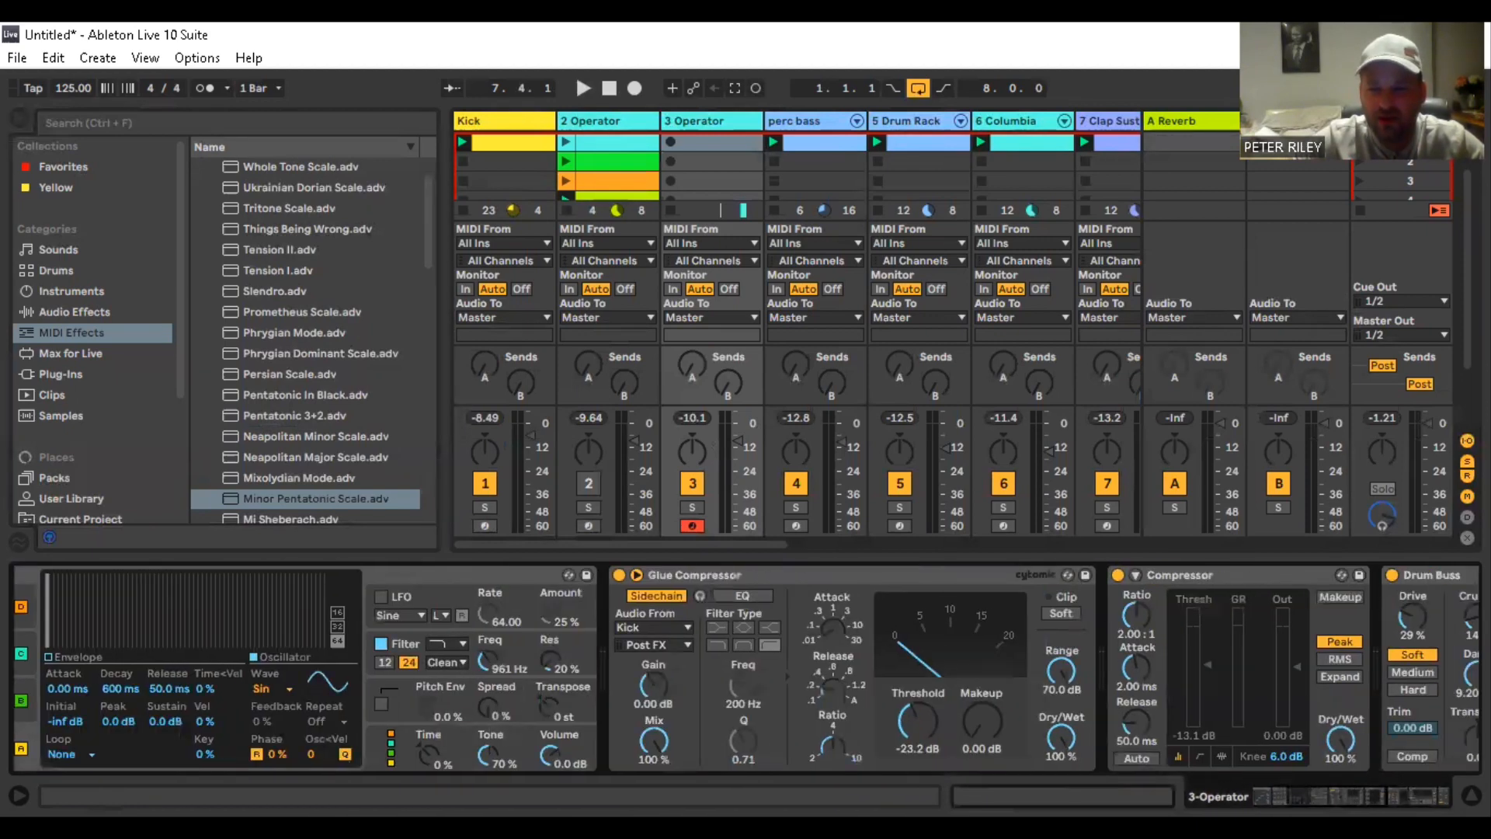
pyautogui.hscroll(7, 746, 668)
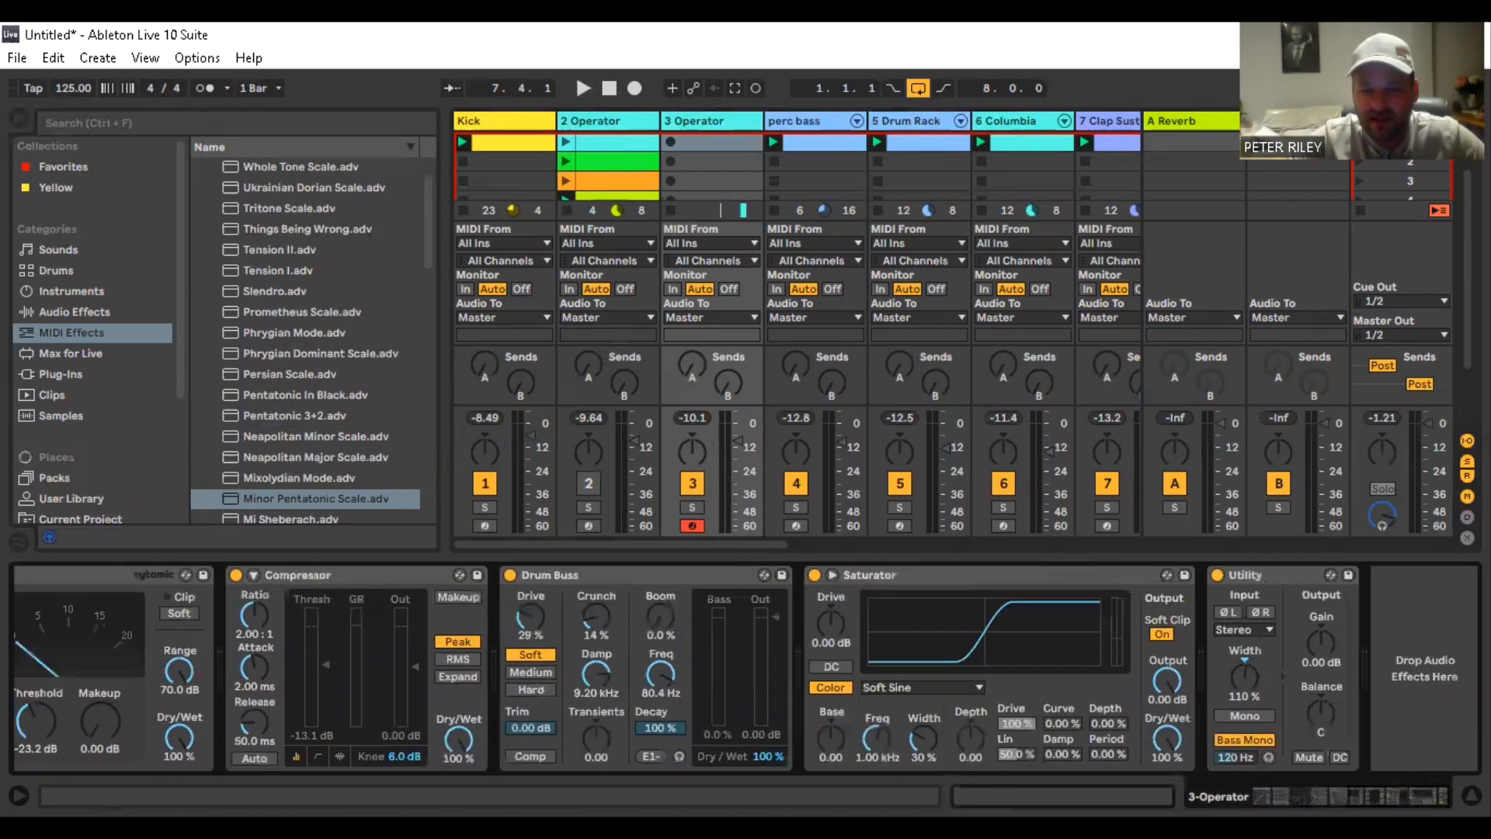
pyautogui.hscroll(-14, 745, 668)
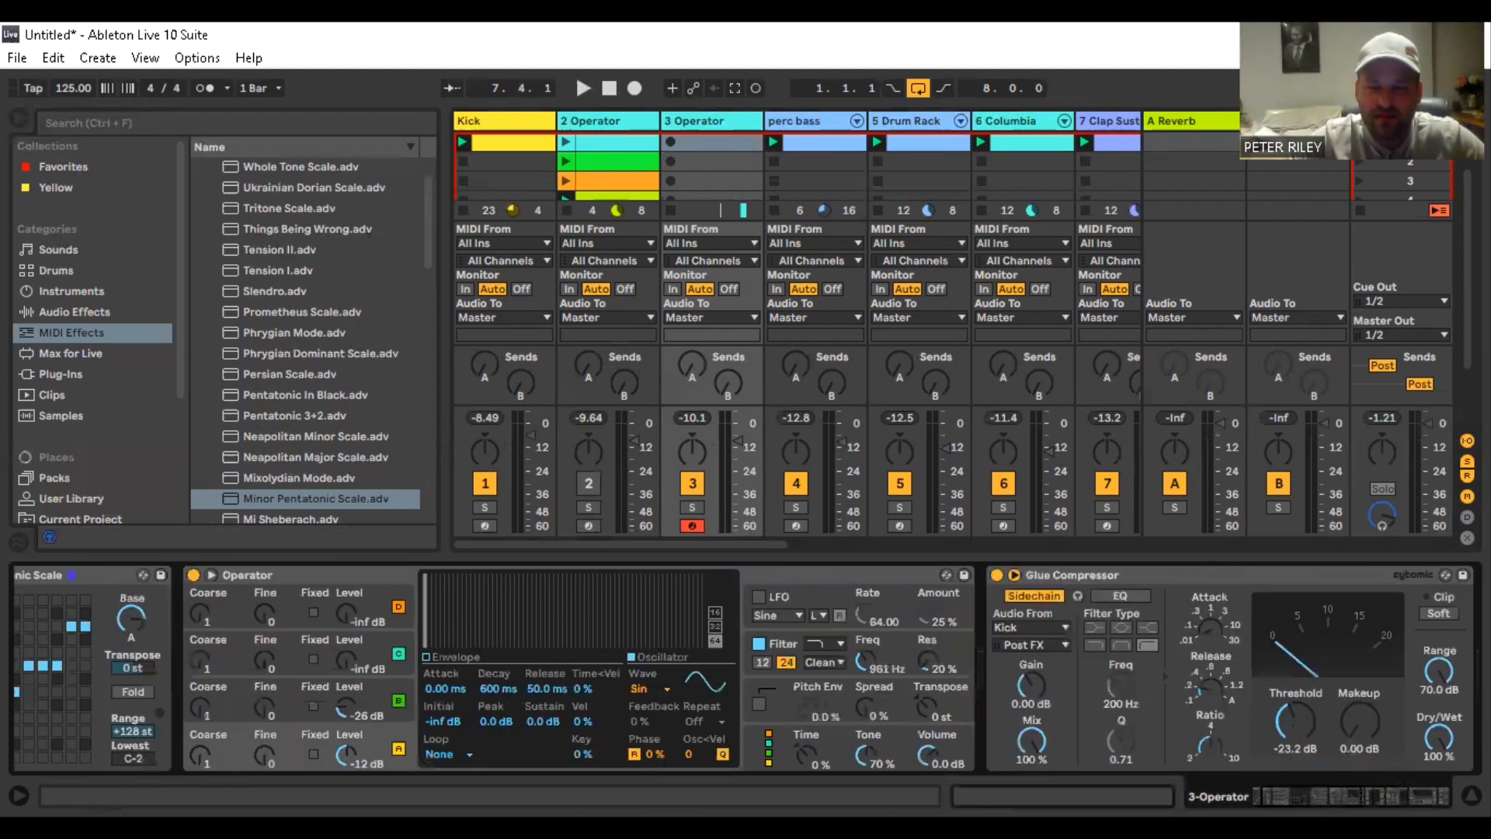
pyautogui.hscroll(14, 746, 668)
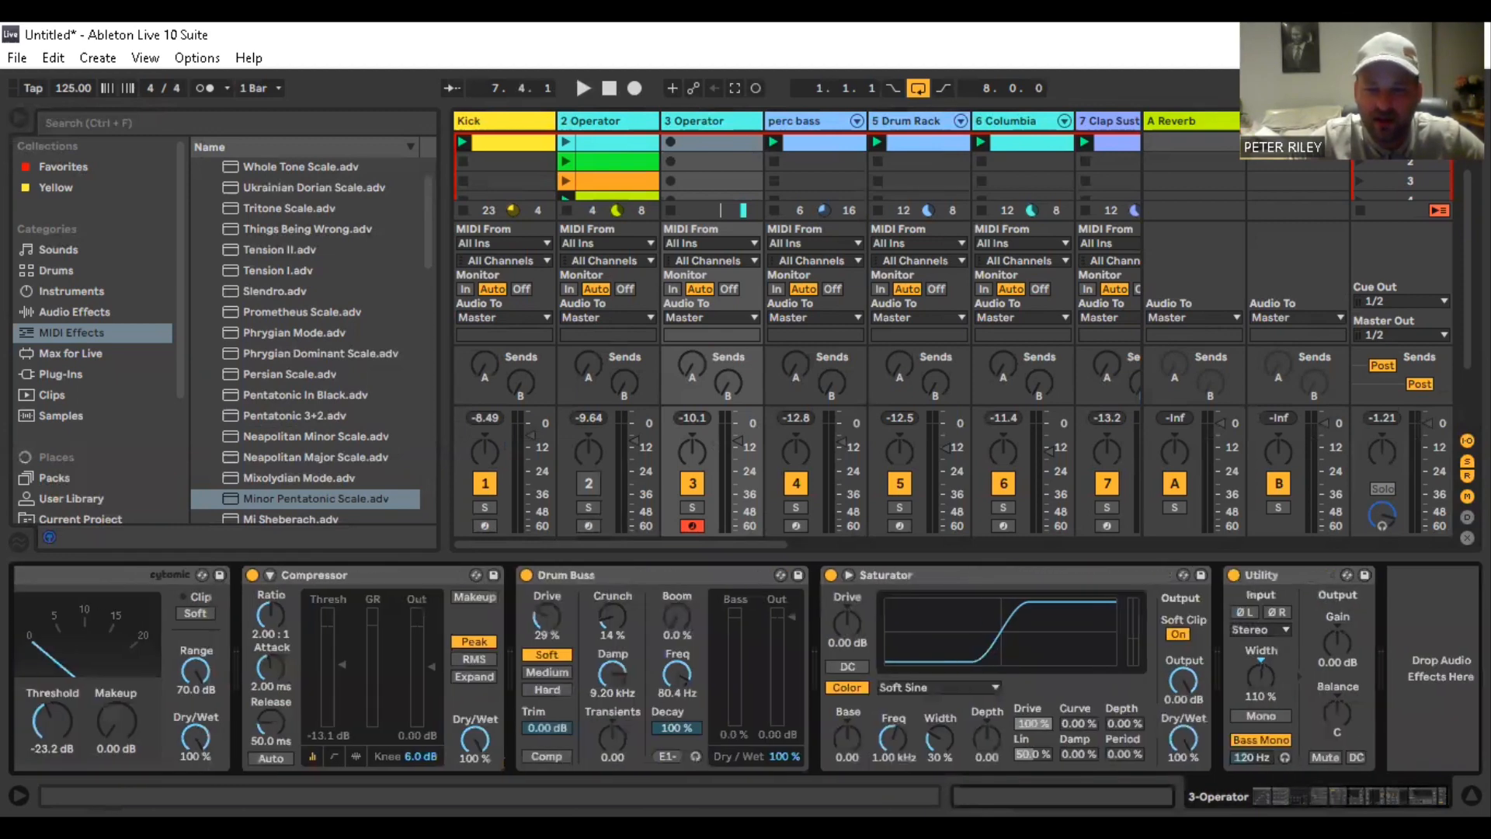
pyautogui.hscroll(-14, 745, 668)
pyautogui.hscroll(-1, 745, 667)
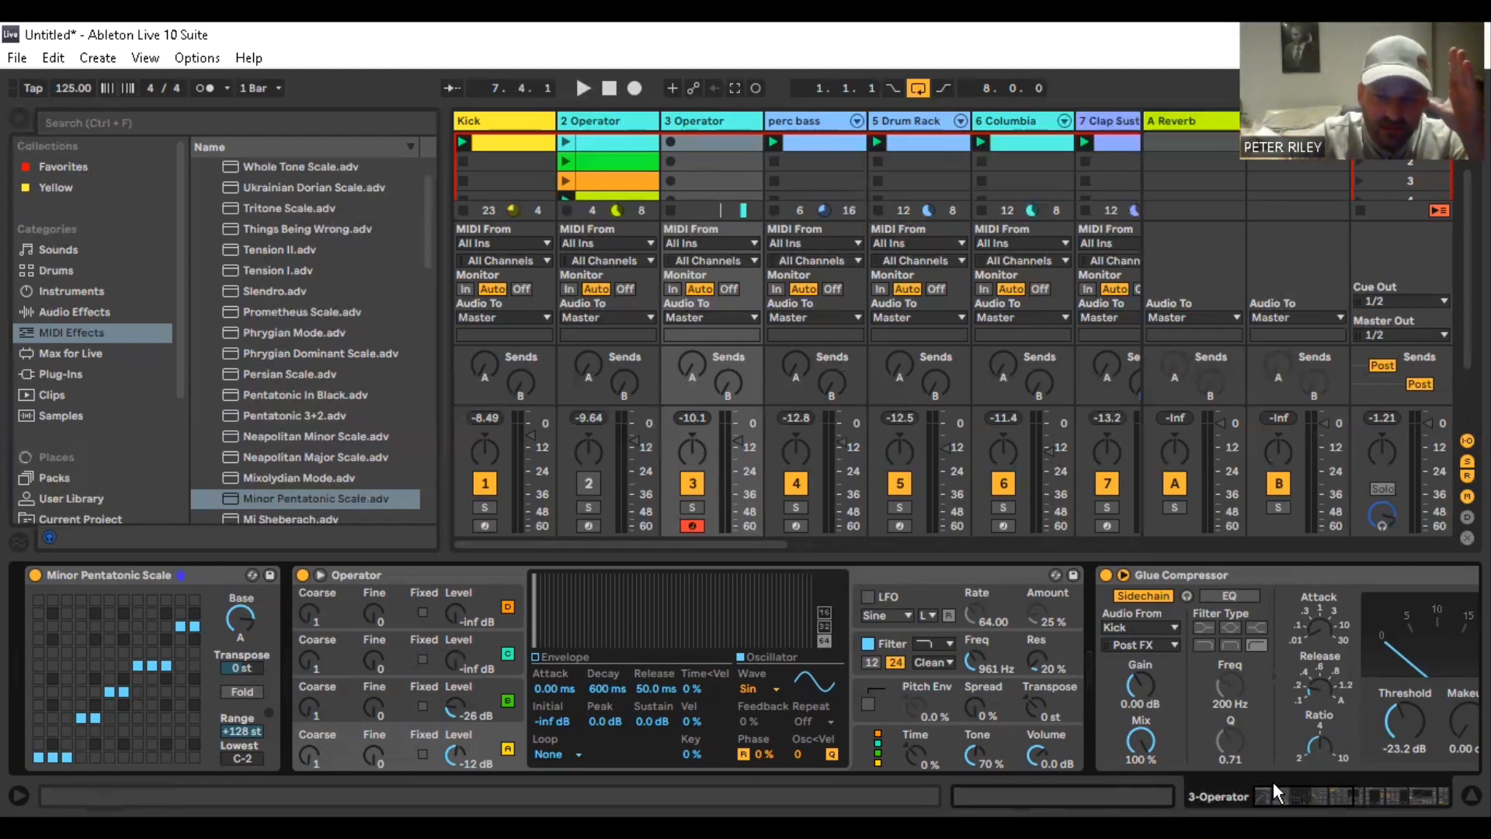
pyautogui.hscroll(5, 1097, 742)
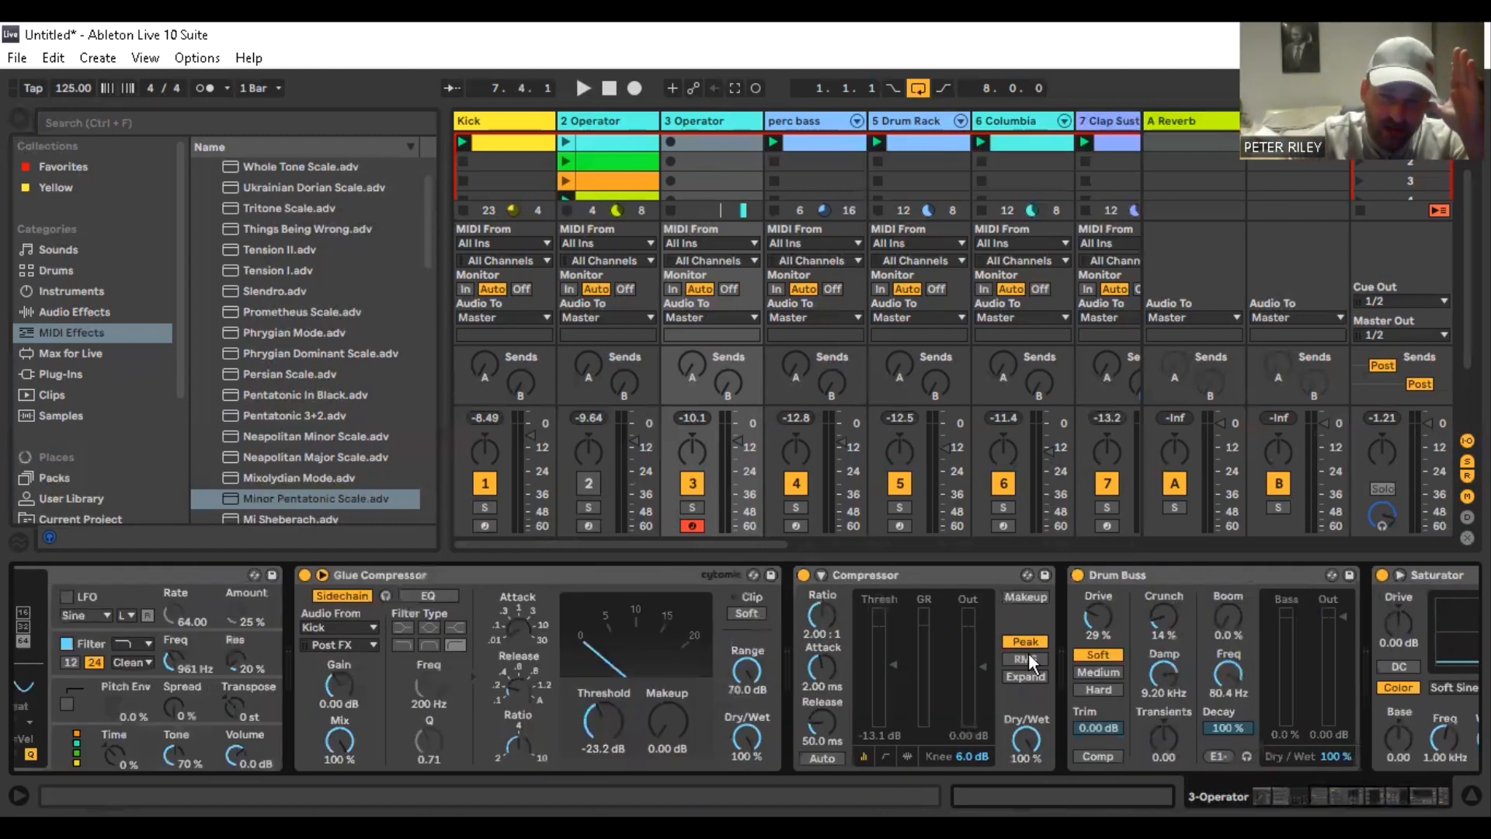
pyautogui.click(906, 574)
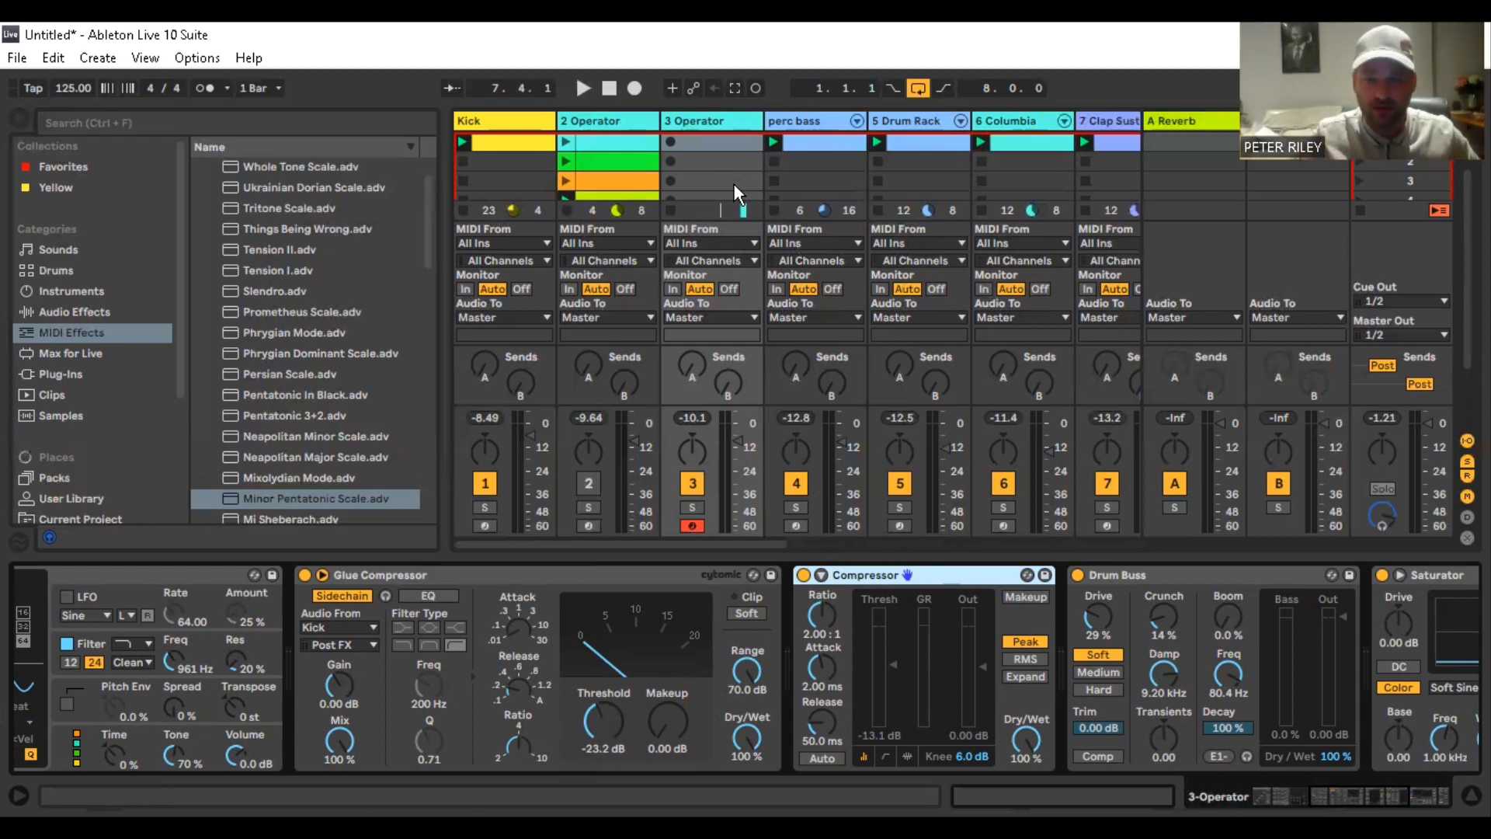
pyautogui.hscroll(-5, 598, 695)
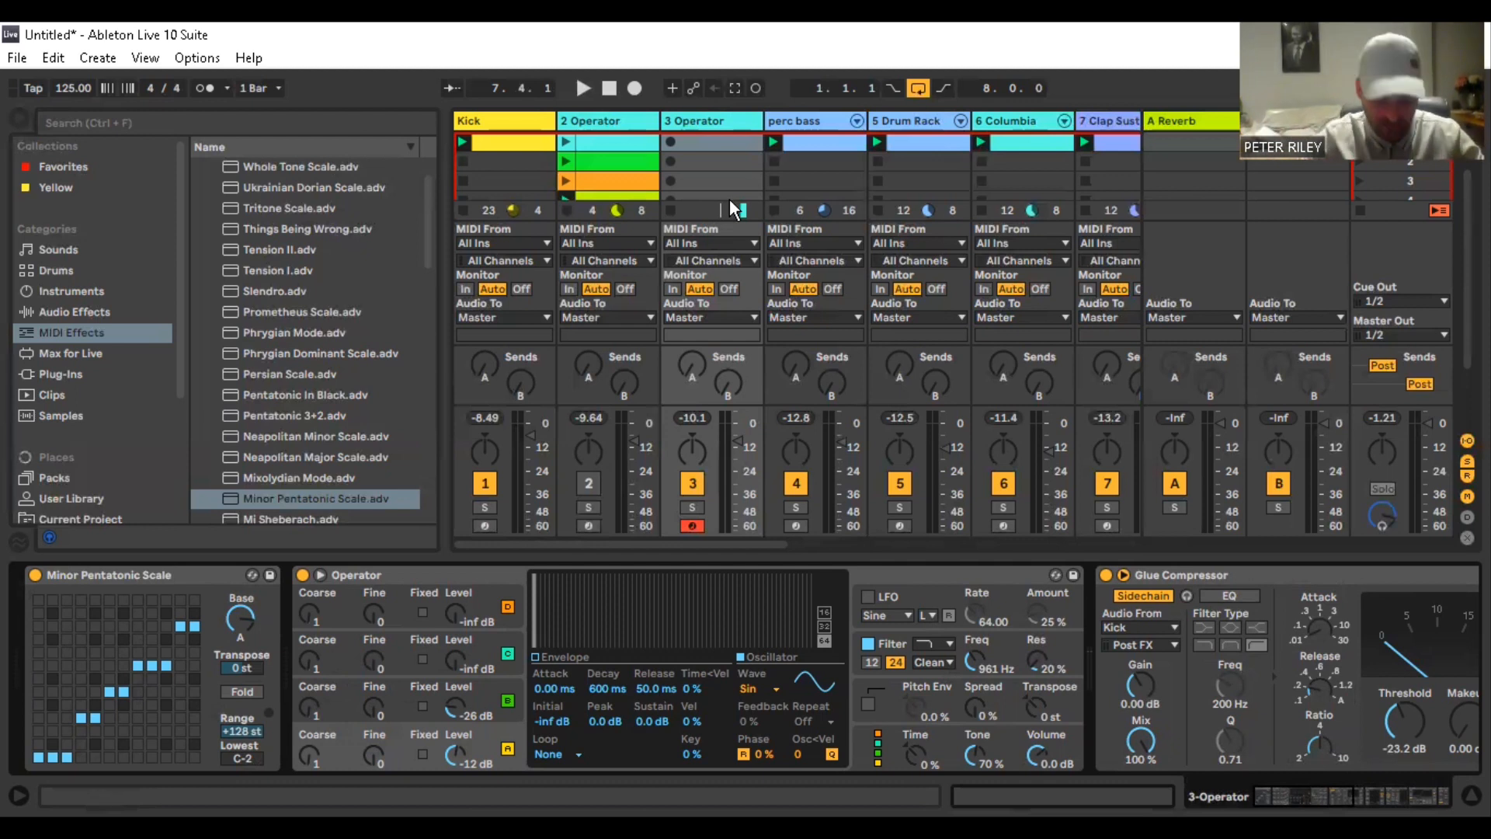
# Start the full loop, improvise bass notes on the armed 3 Operator track through the A minor pentatonic scale, and stop playback
pyautogui.press('space')
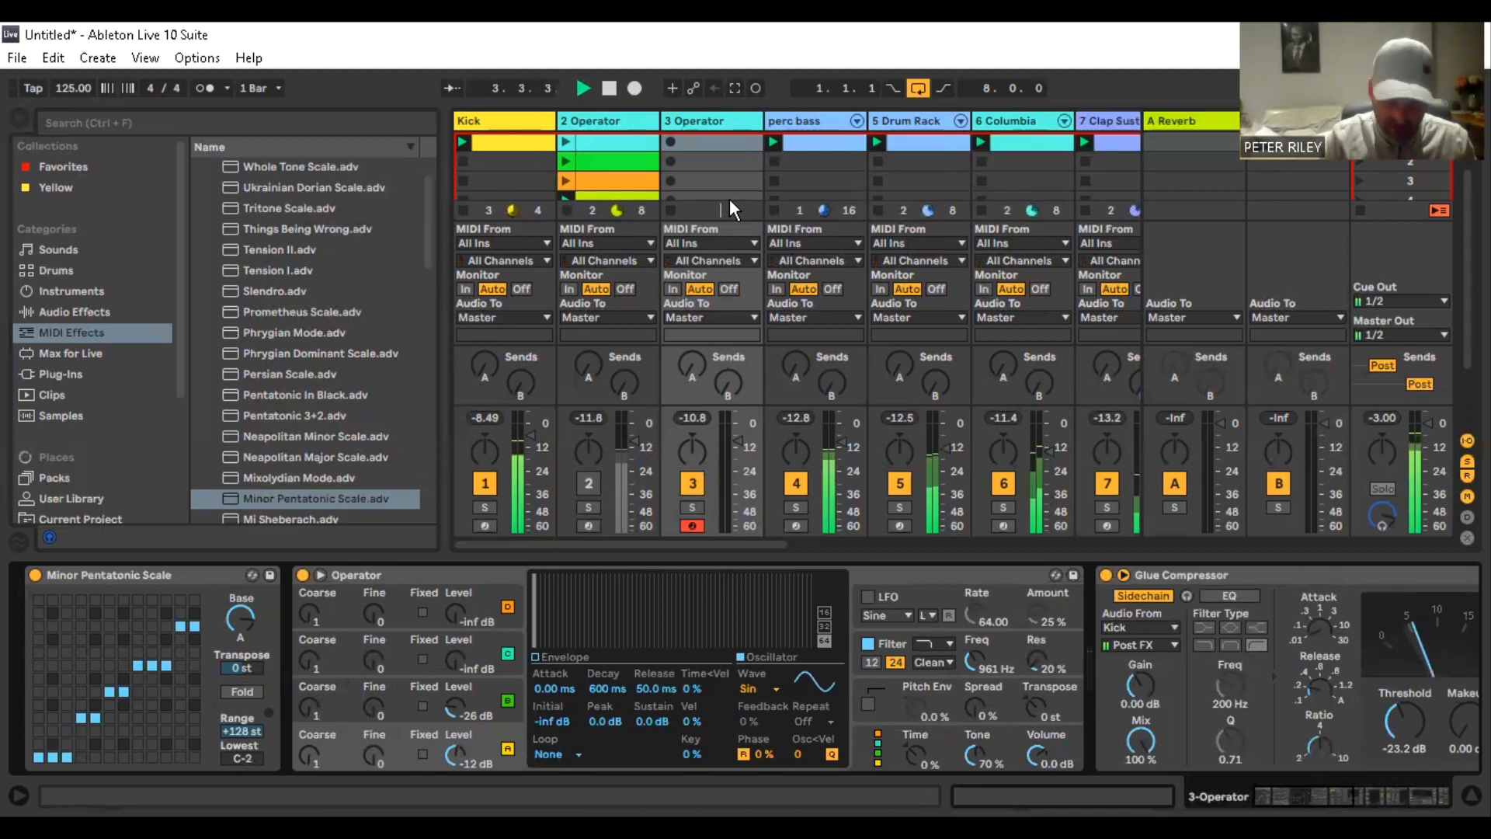
pyautogui.press('z')
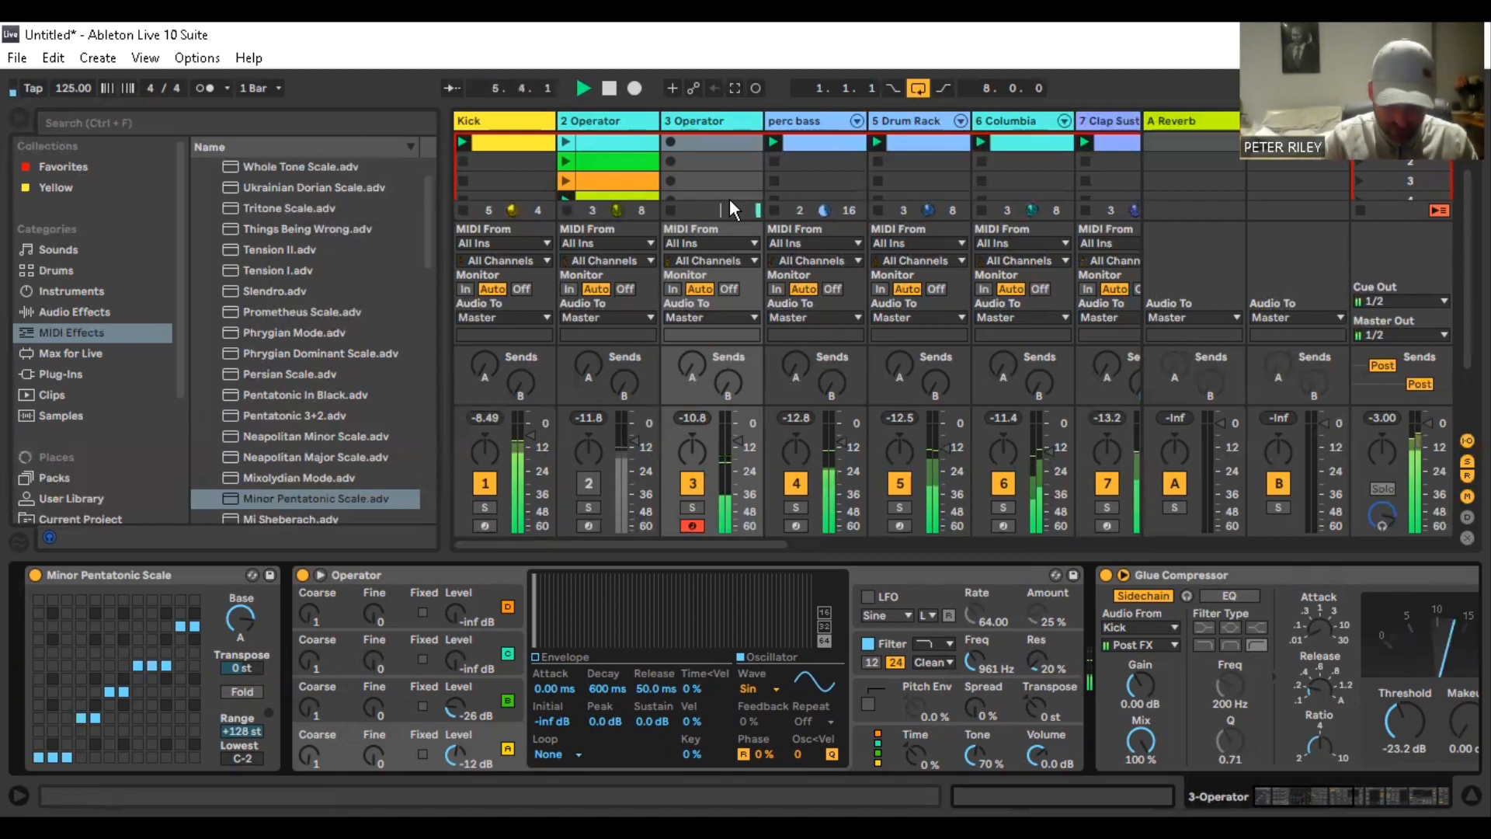
pyautogui.press('a')
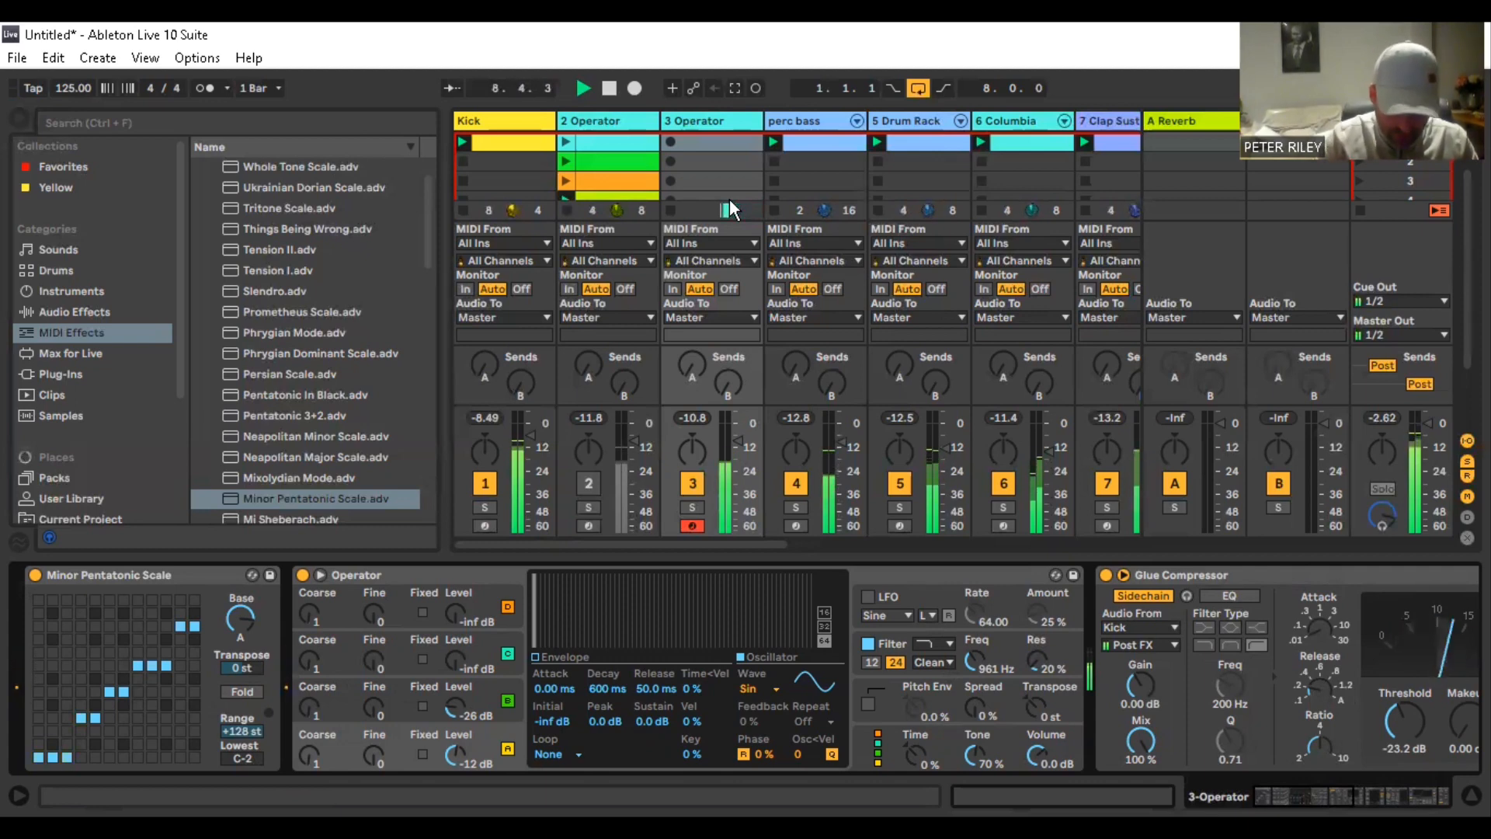
pyautogui.press('space')
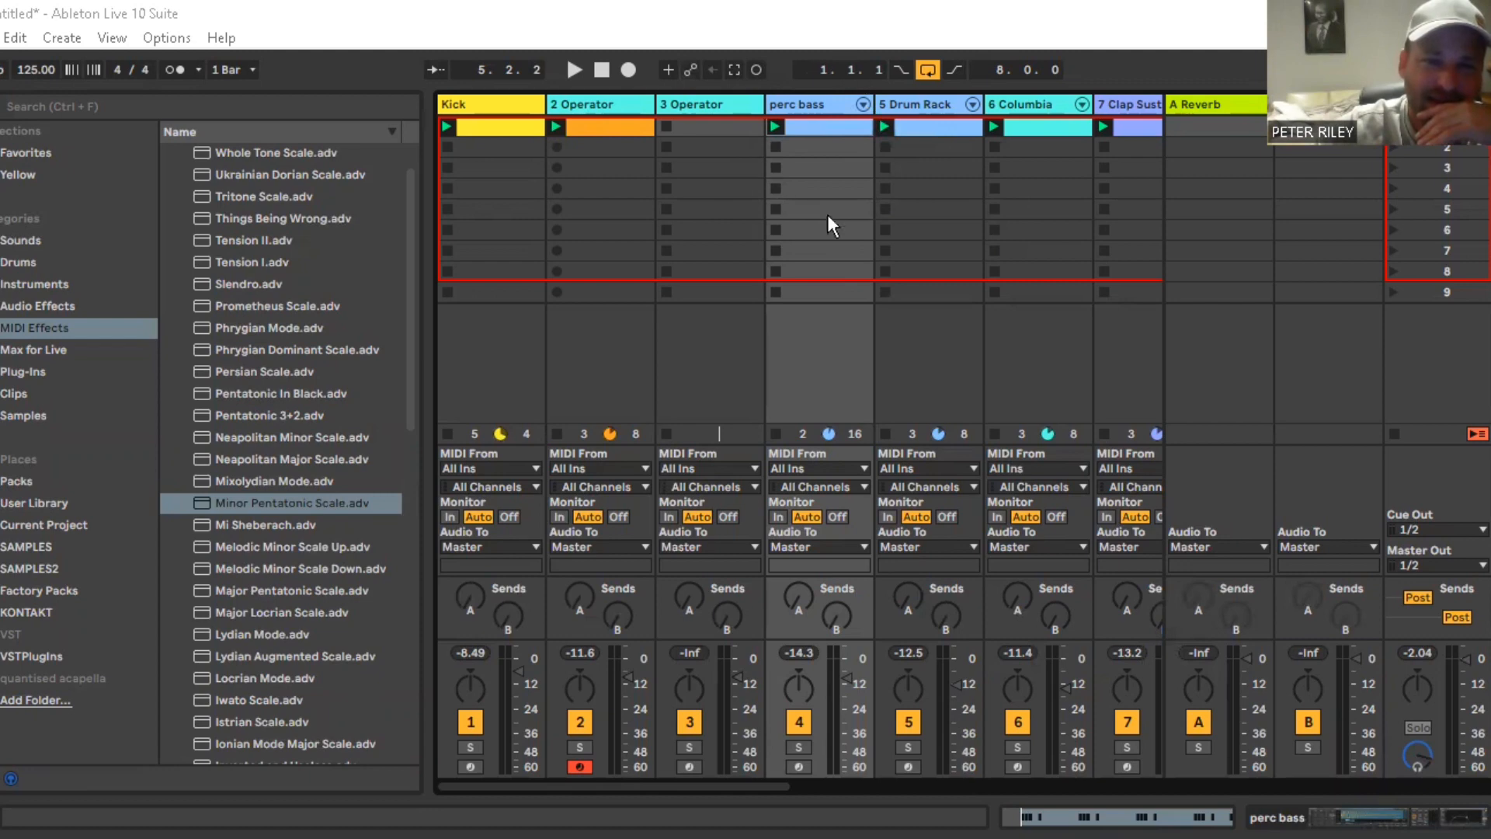
# Open the notes of the orange clip on the 2 Operator track and play it with the full loop
pyautogui.doubleClick(617, 129)
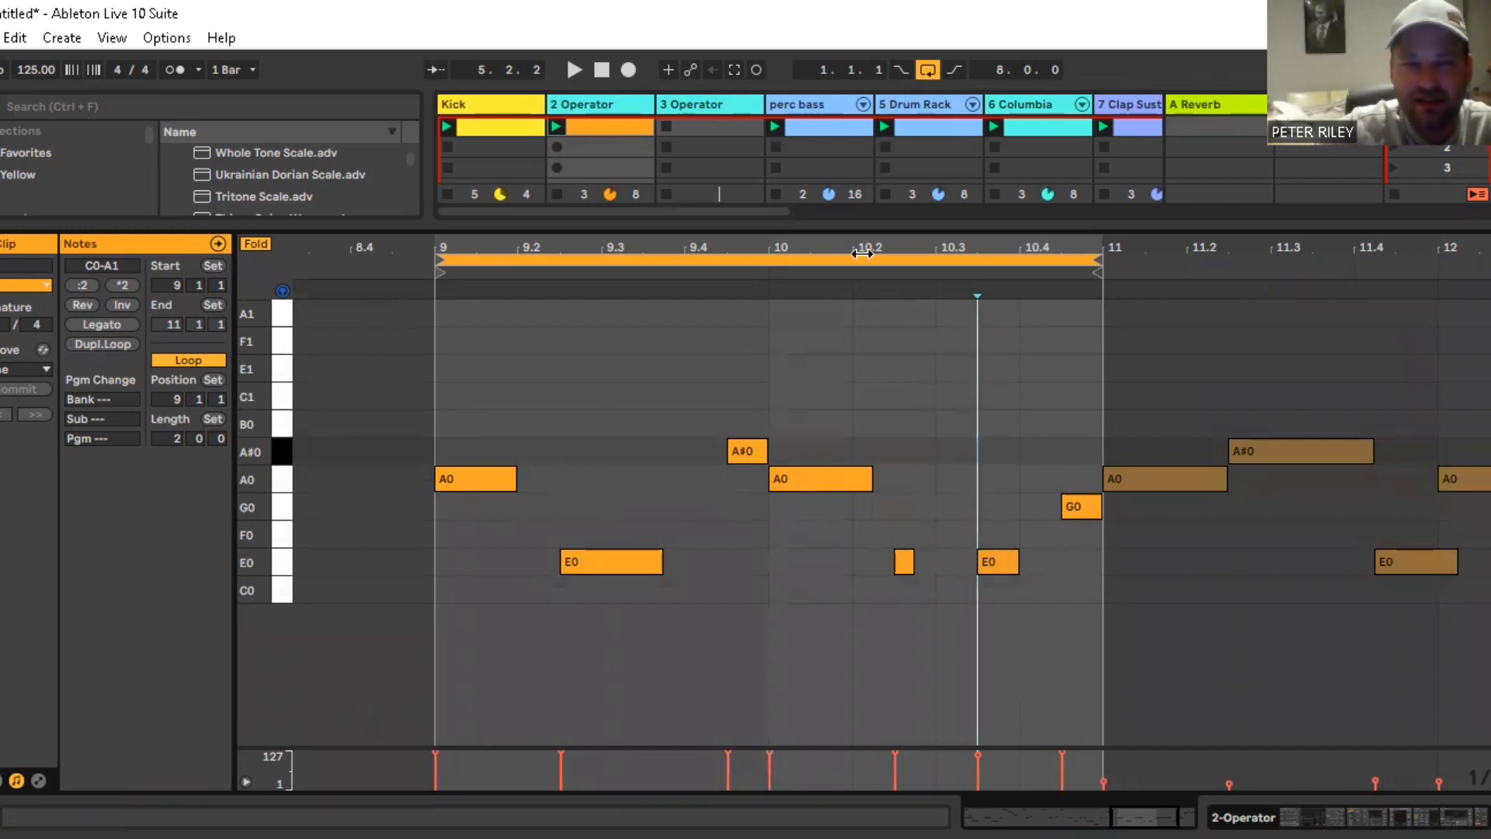
pyautogui.press('space')
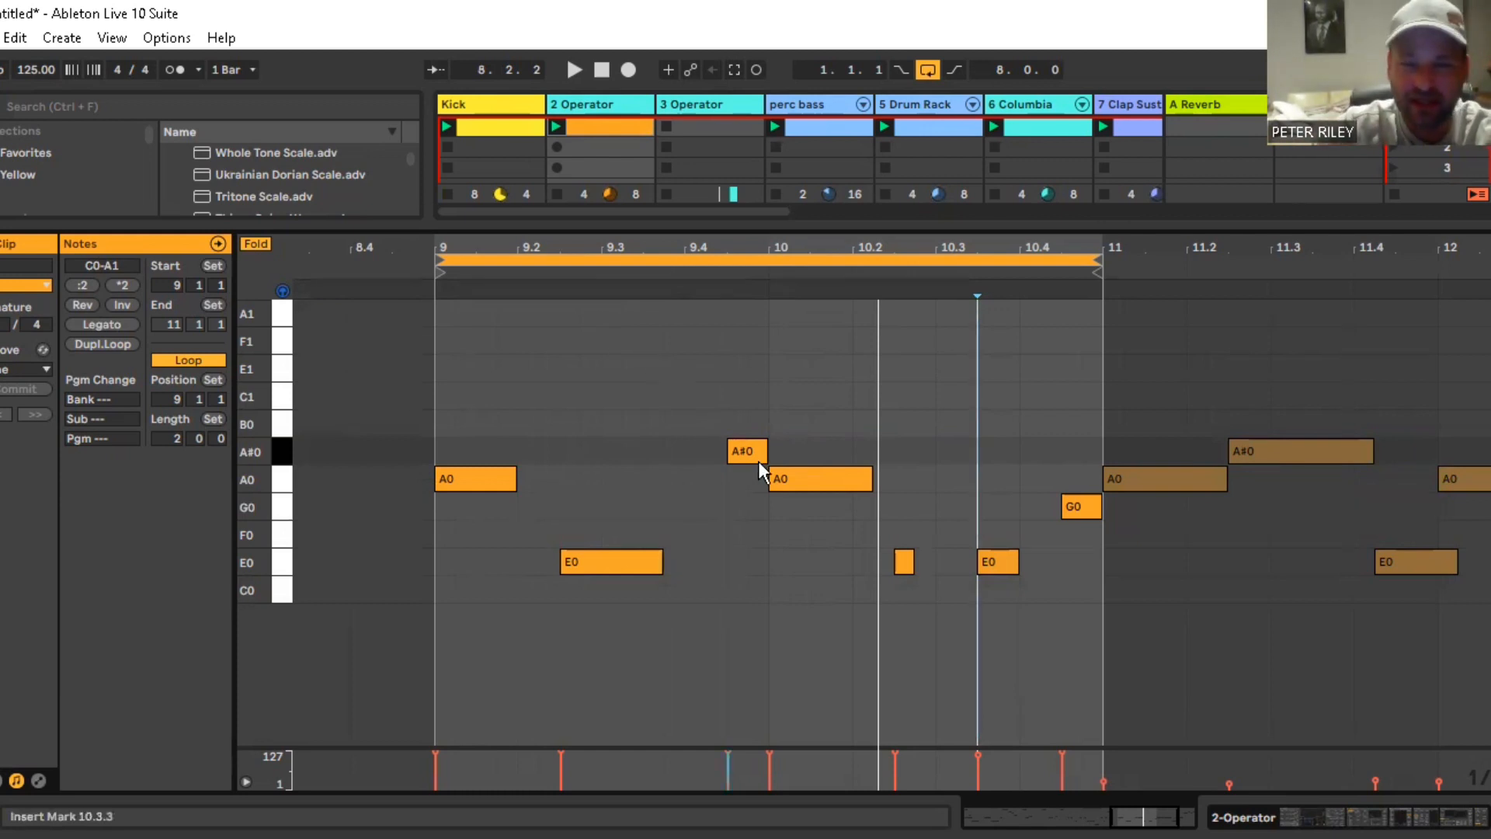
# Make the start of the two-bar loop at bar 9 the clip's 1.1.1 position
pyautogui.click(472, 479)
pyautogui.click(580, 564)
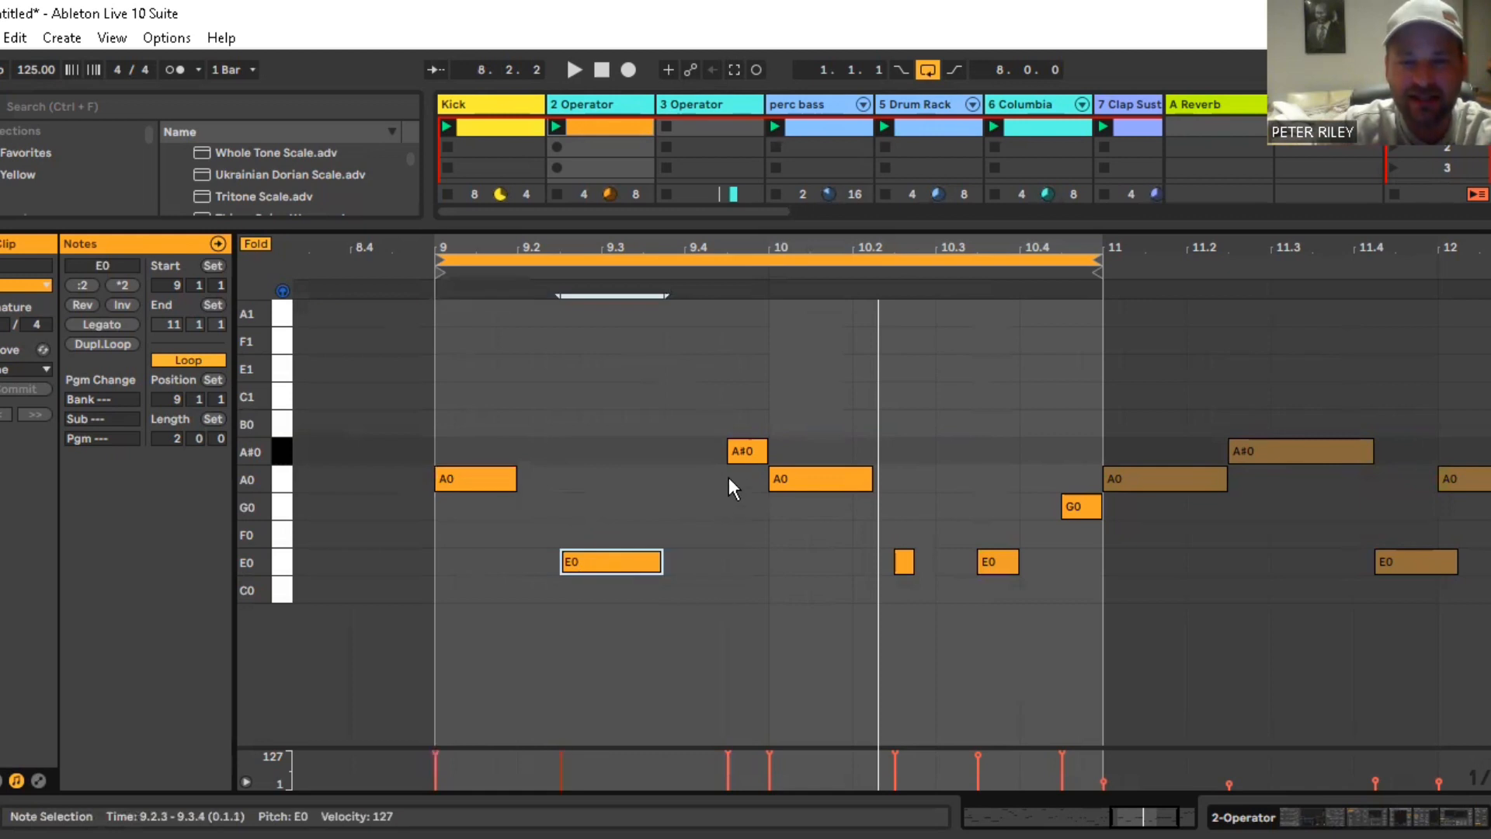
pyautogui.click(757, 457)
pyautogui.click(827, 481)
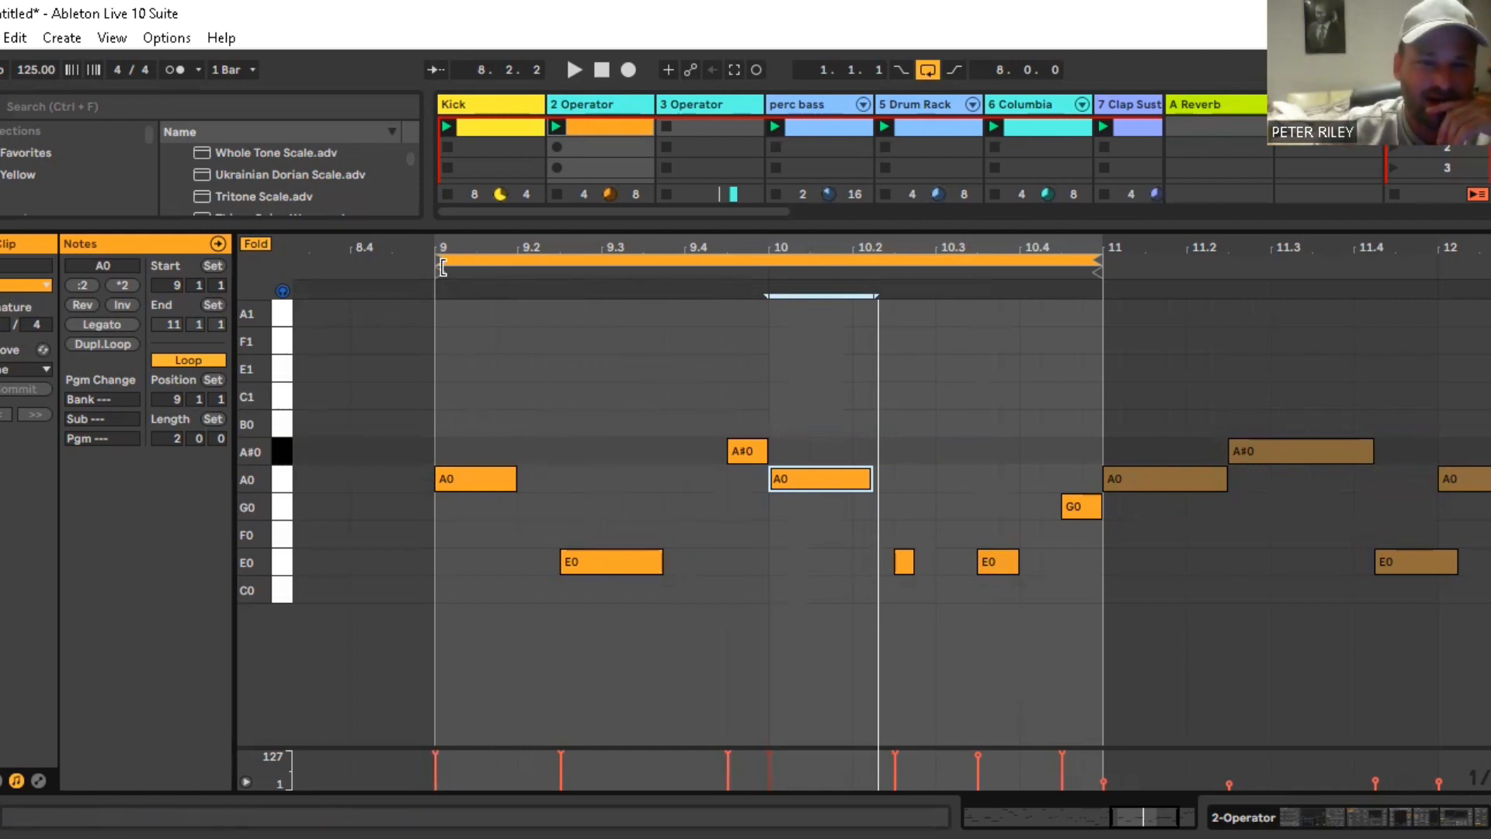
pyautogui.click(436, 314)
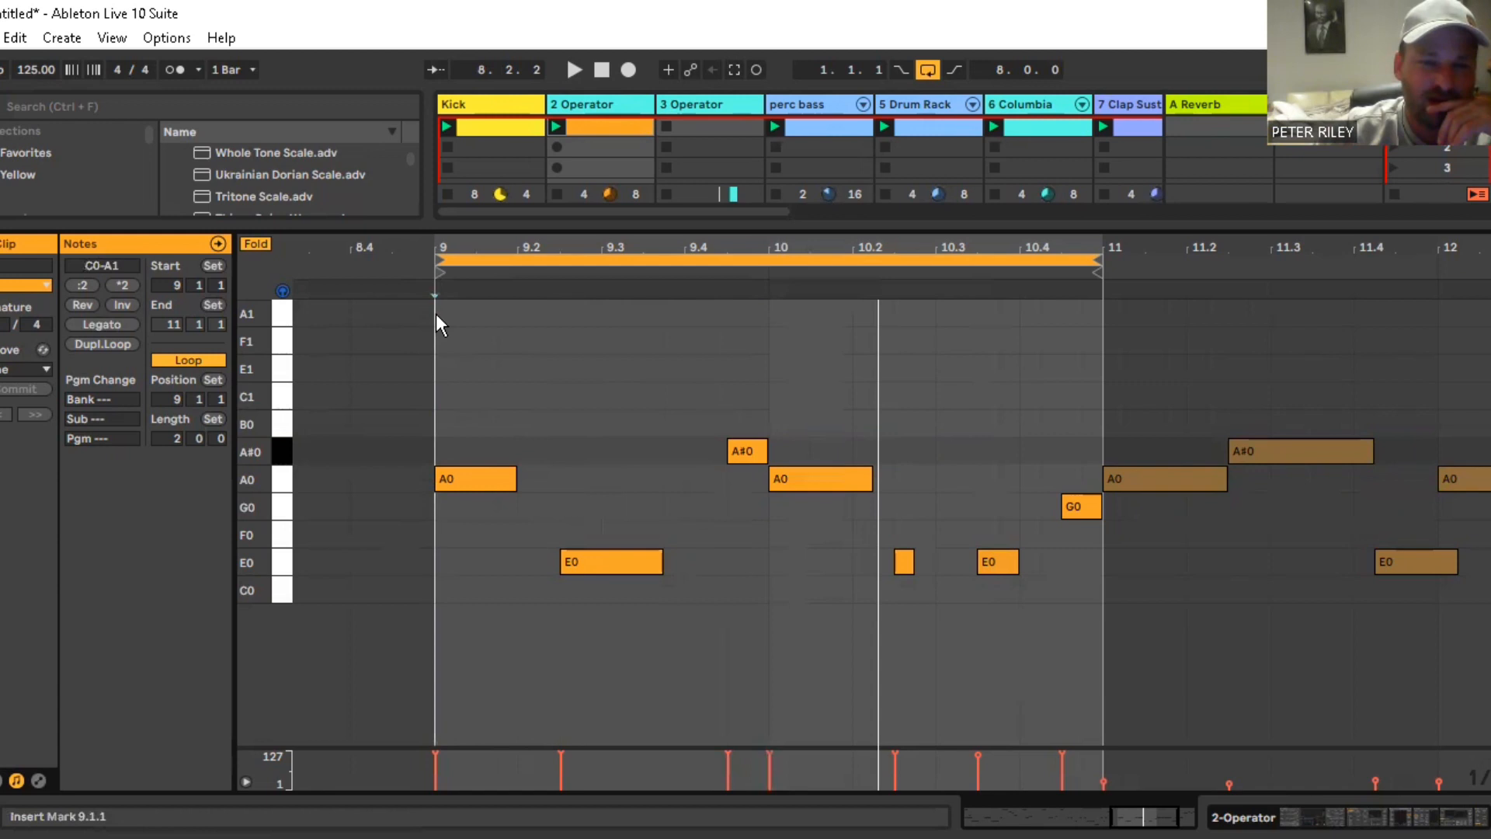
pyautogui.rightClick(436, 313)
pyautogui.click(496, 435)
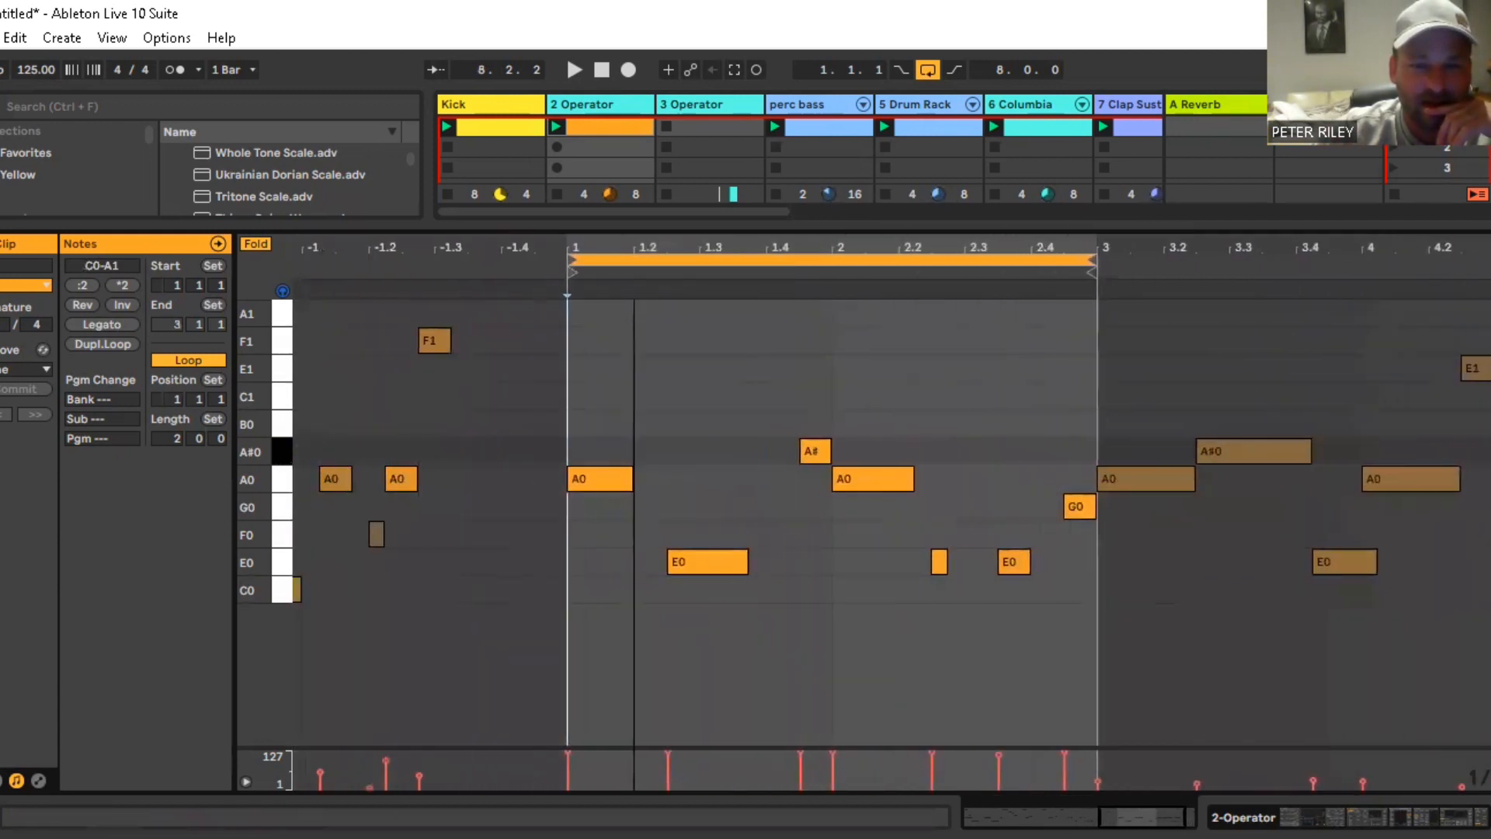
# Delete the unused bass notes before bar 1 and those from bar 3 onward, outside the loop
pyautogui.moveTo(634, 247); pyautogui.dragTo(1136, 174)
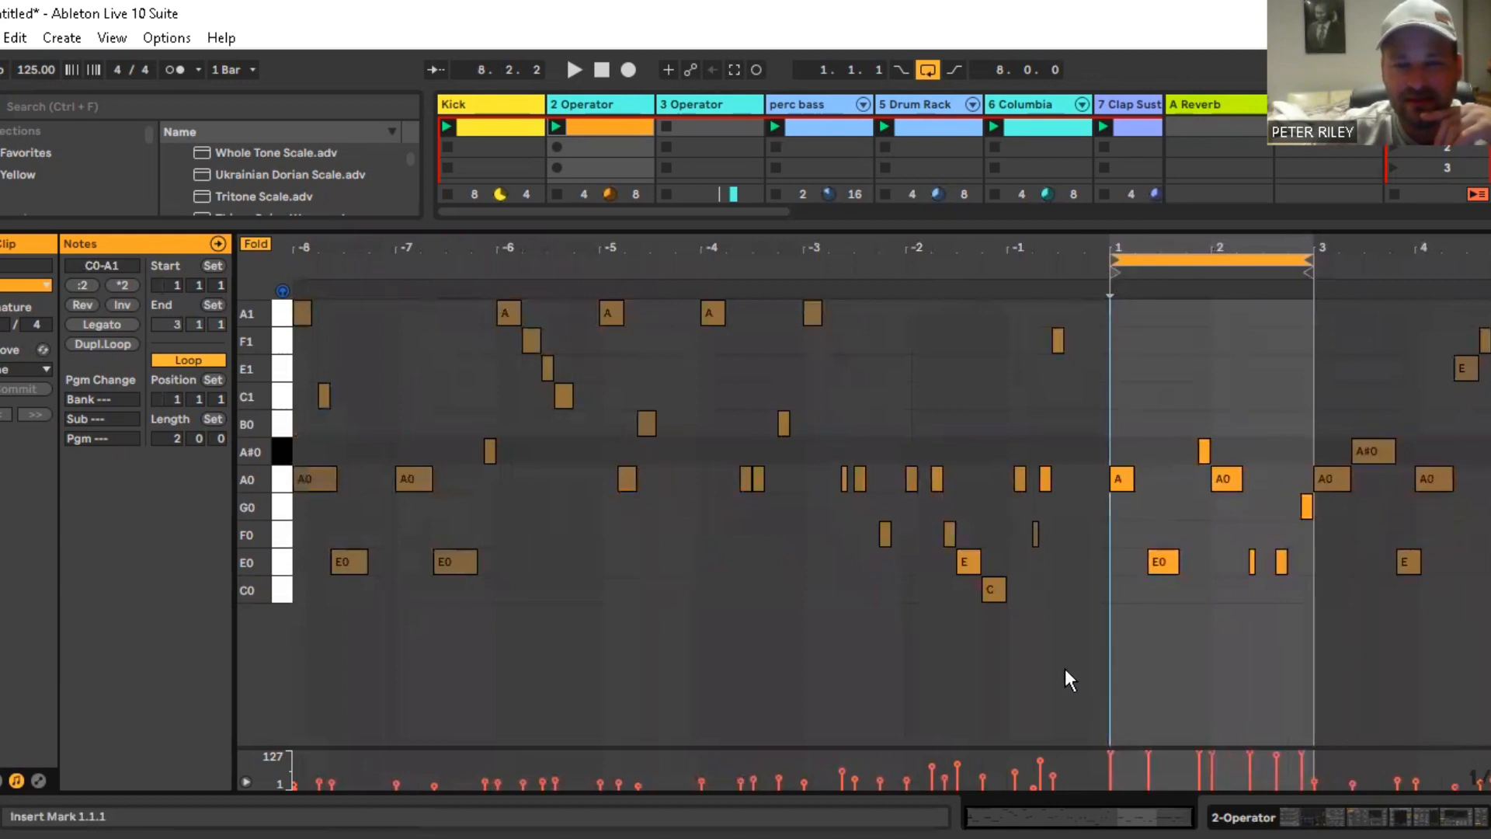
pyautogui.moveTo(1091, 680); pyautogui.dragTo(259, 240)
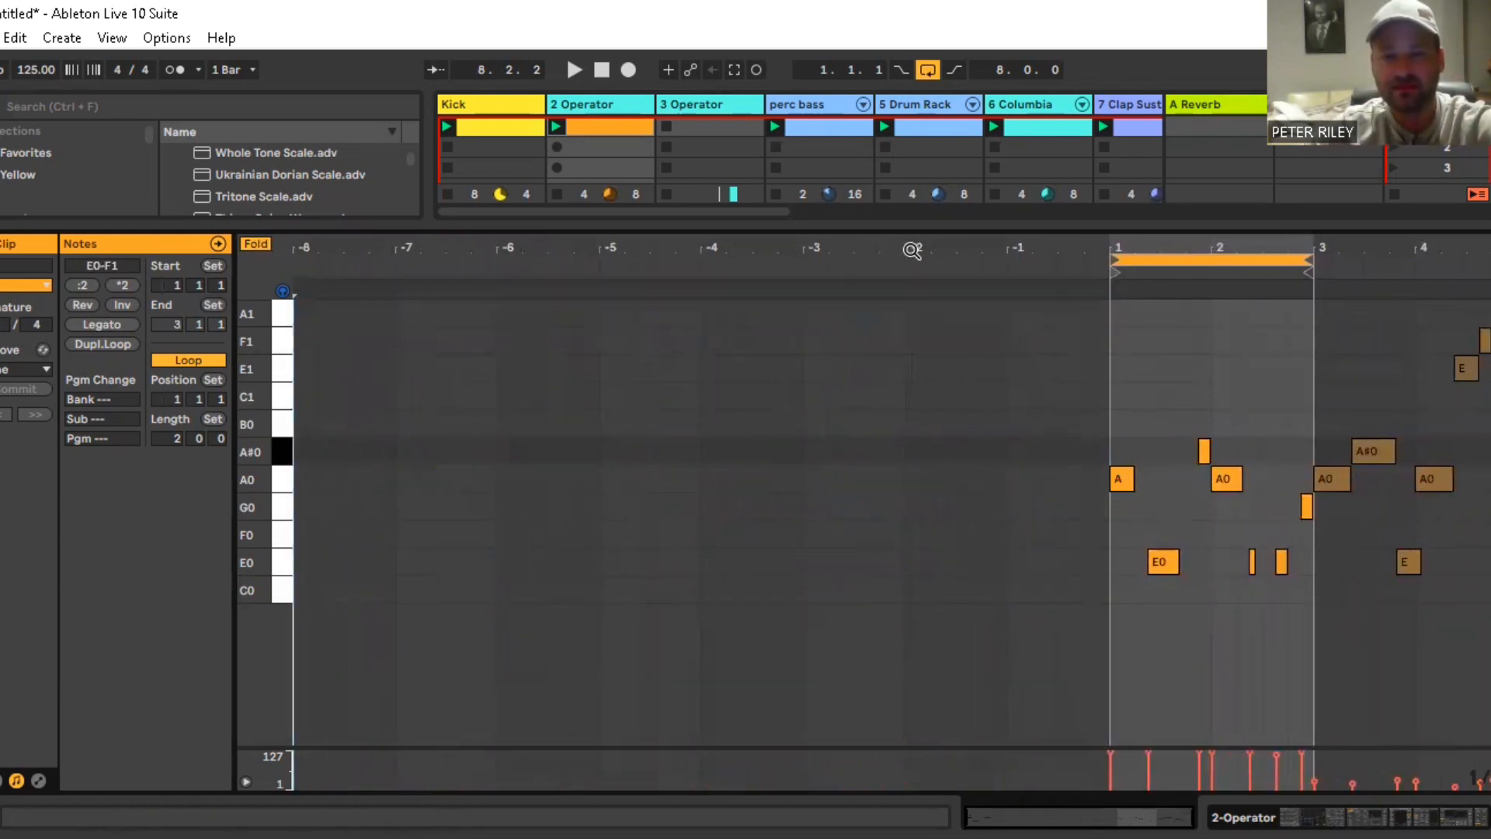
pyautogui.moveTo(945, 249); pyautogui.dragTo(934, 303)
pyautogui.moveTo(1131, 248); pyautogui.dragTo(565, 243)
pyautogui.moveTo(1156, 639); pyautogui.dragTo(1490, 302)
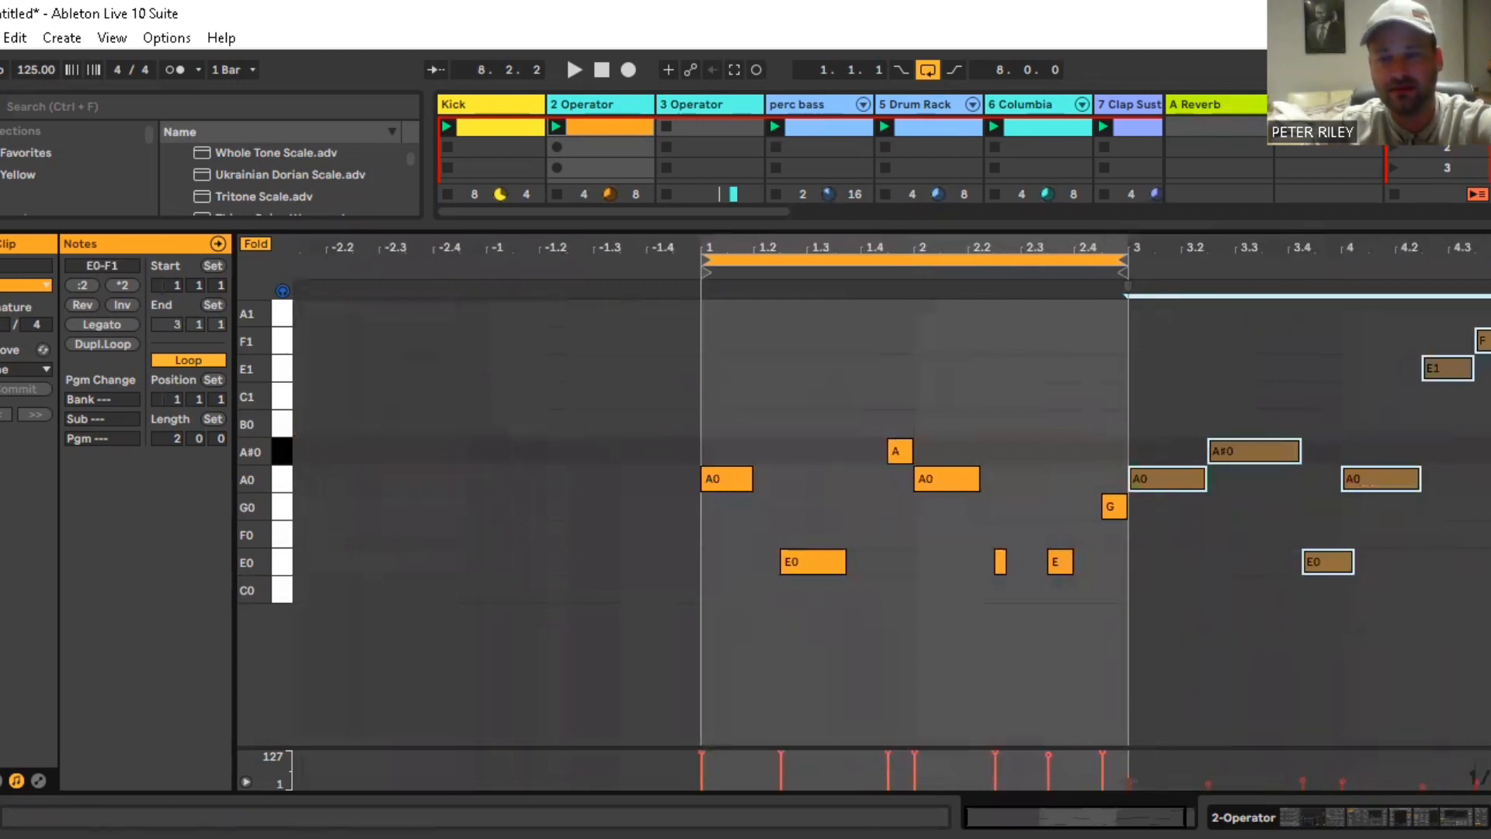
pyautogui.press('Delete')
# Select the A#0 note before bar 2 and play the two-bar bassline with the full loop
pyautogui.moveTo(974, 249); pyautogui.dragTo(682, 289)
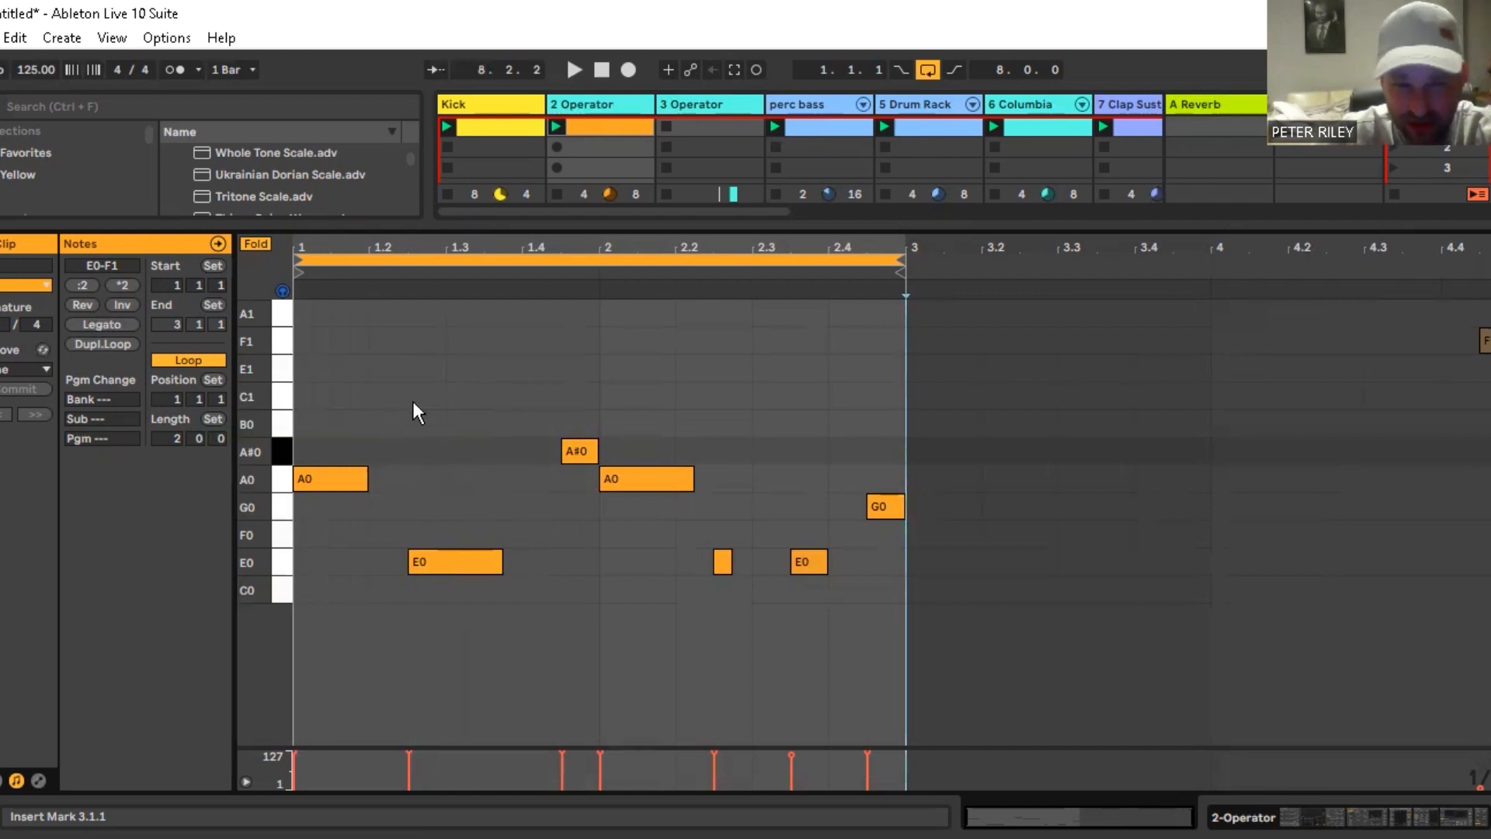
pyautogui.click(574, 458)
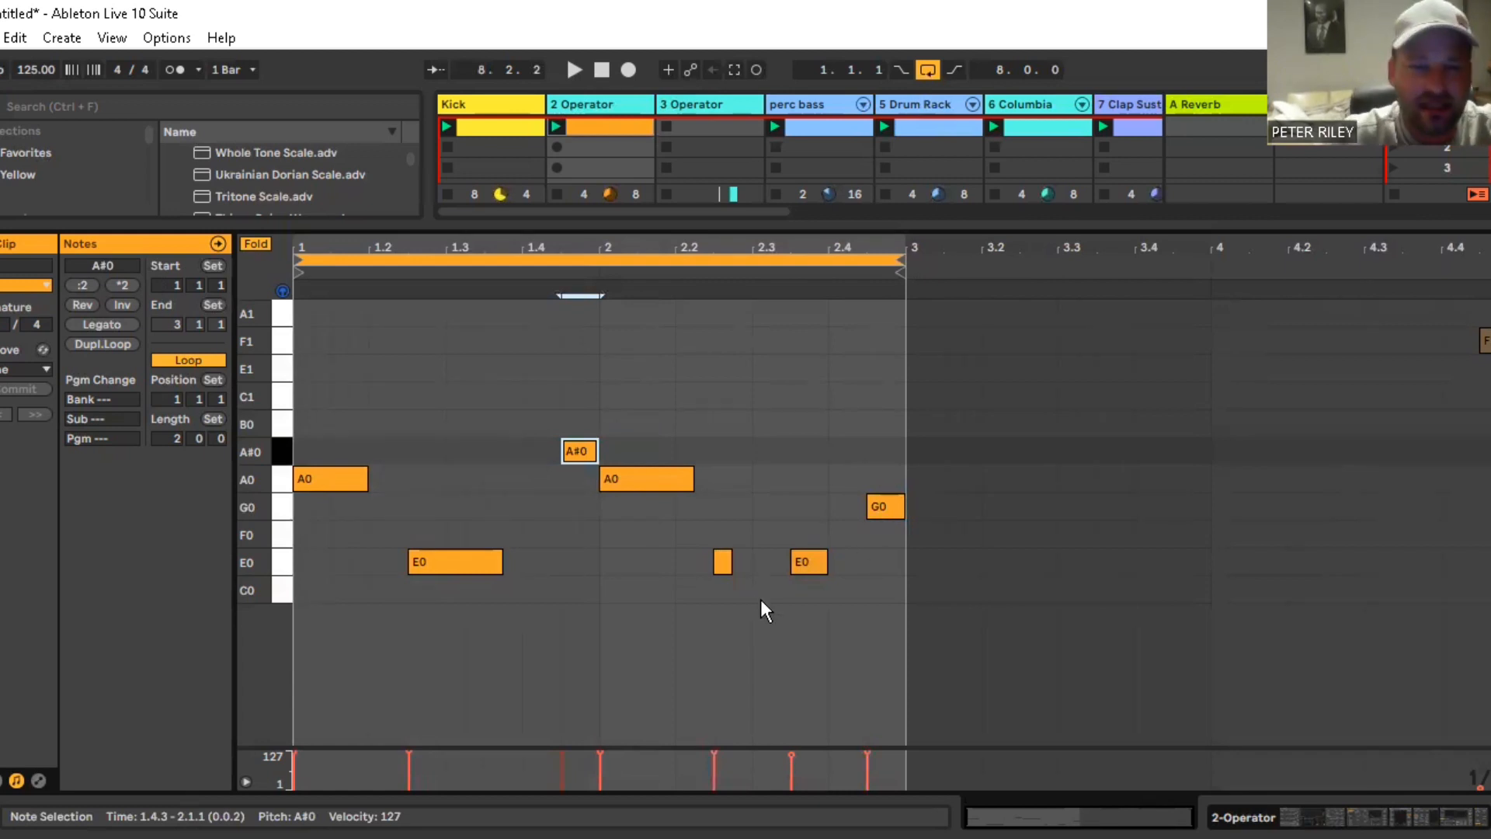
pyautogui.press('space')
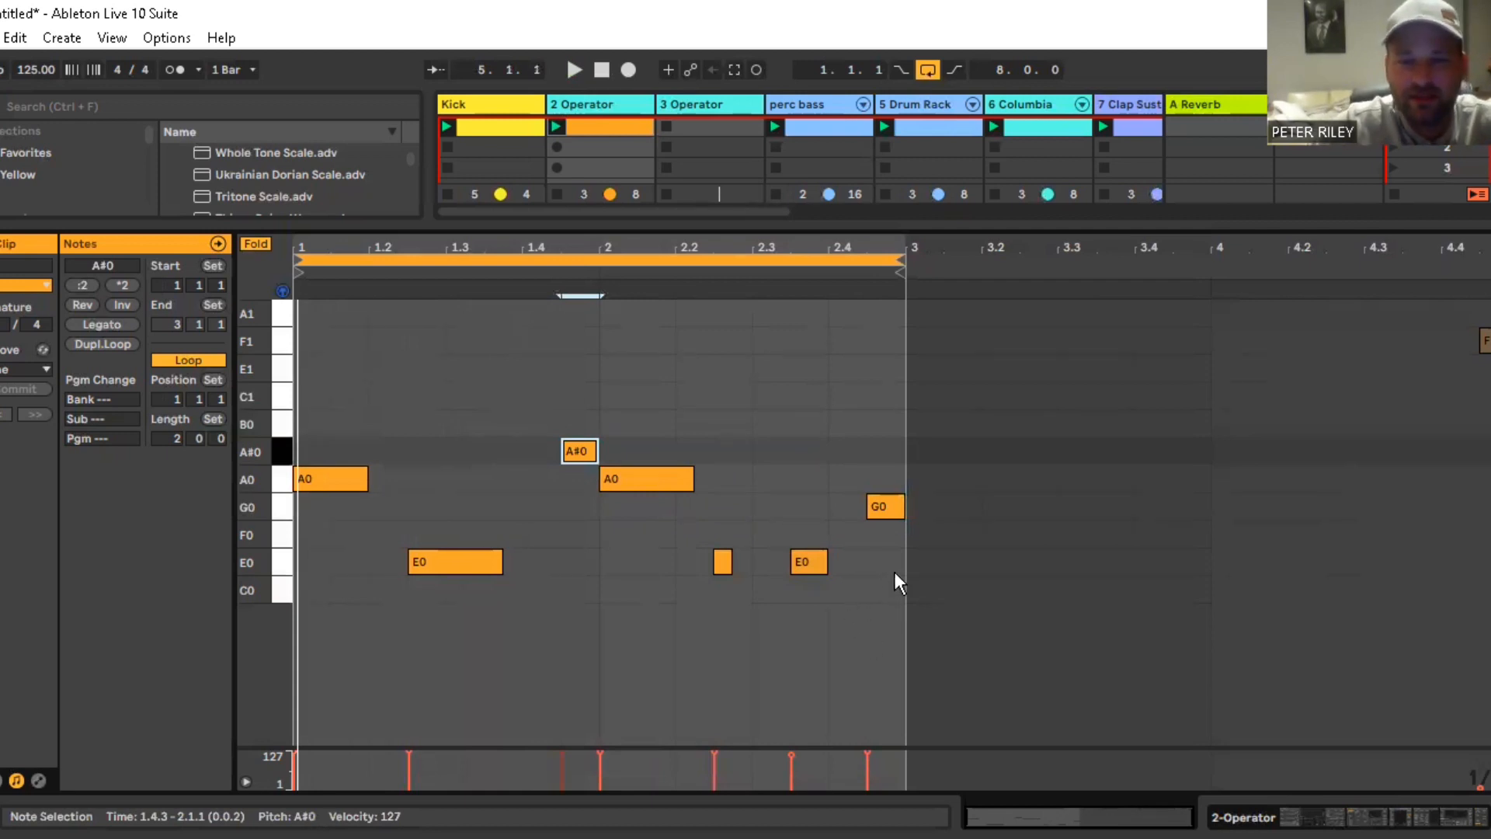
# Duplicate the two-bar bassline into bars 3 and 4, extend the loop to 5.1.1, and delete the leftover F1 note
pyautogui.moveTo(895, 571); pyautogui.dragTo(295, 367)
pyautogui.hotkey('ctrl', 'd')
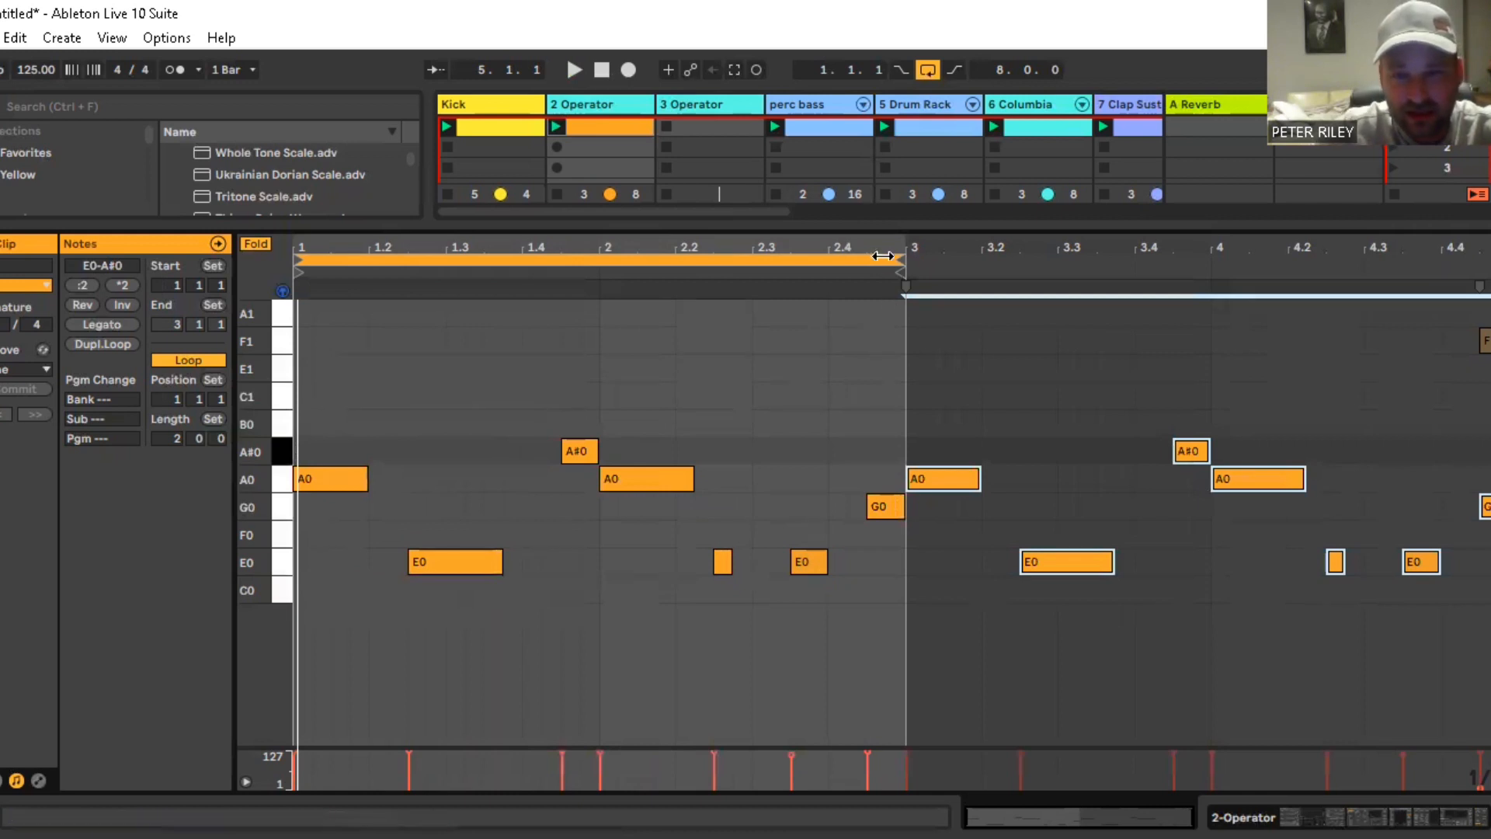
pyautogui.moveTo(894, 256); pyautogui.dragTo(1402, 261)
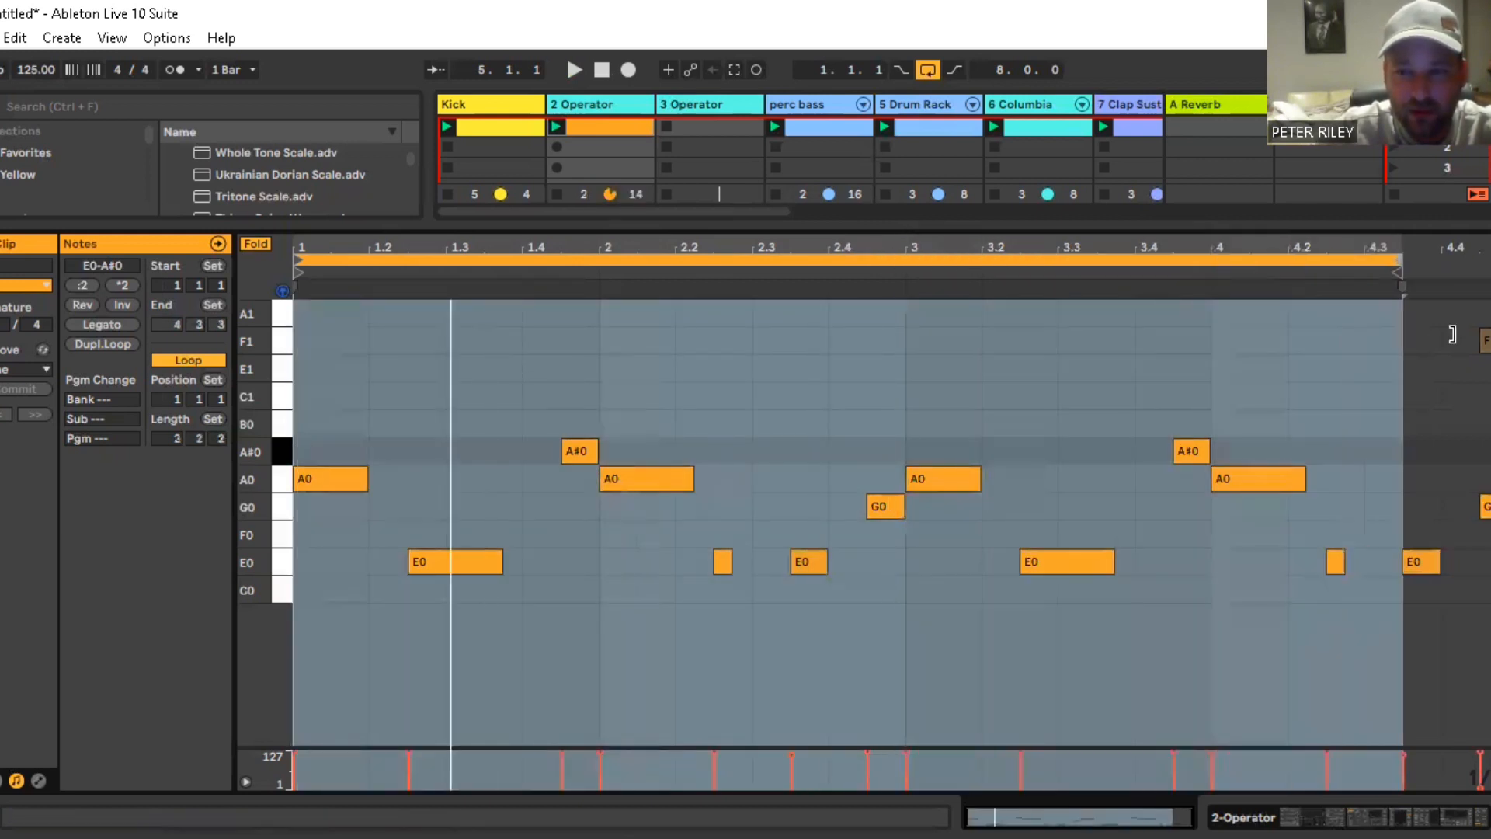
pyautogui.moveTo(1452, 334); pyautogui.dragTo(1391, 367)
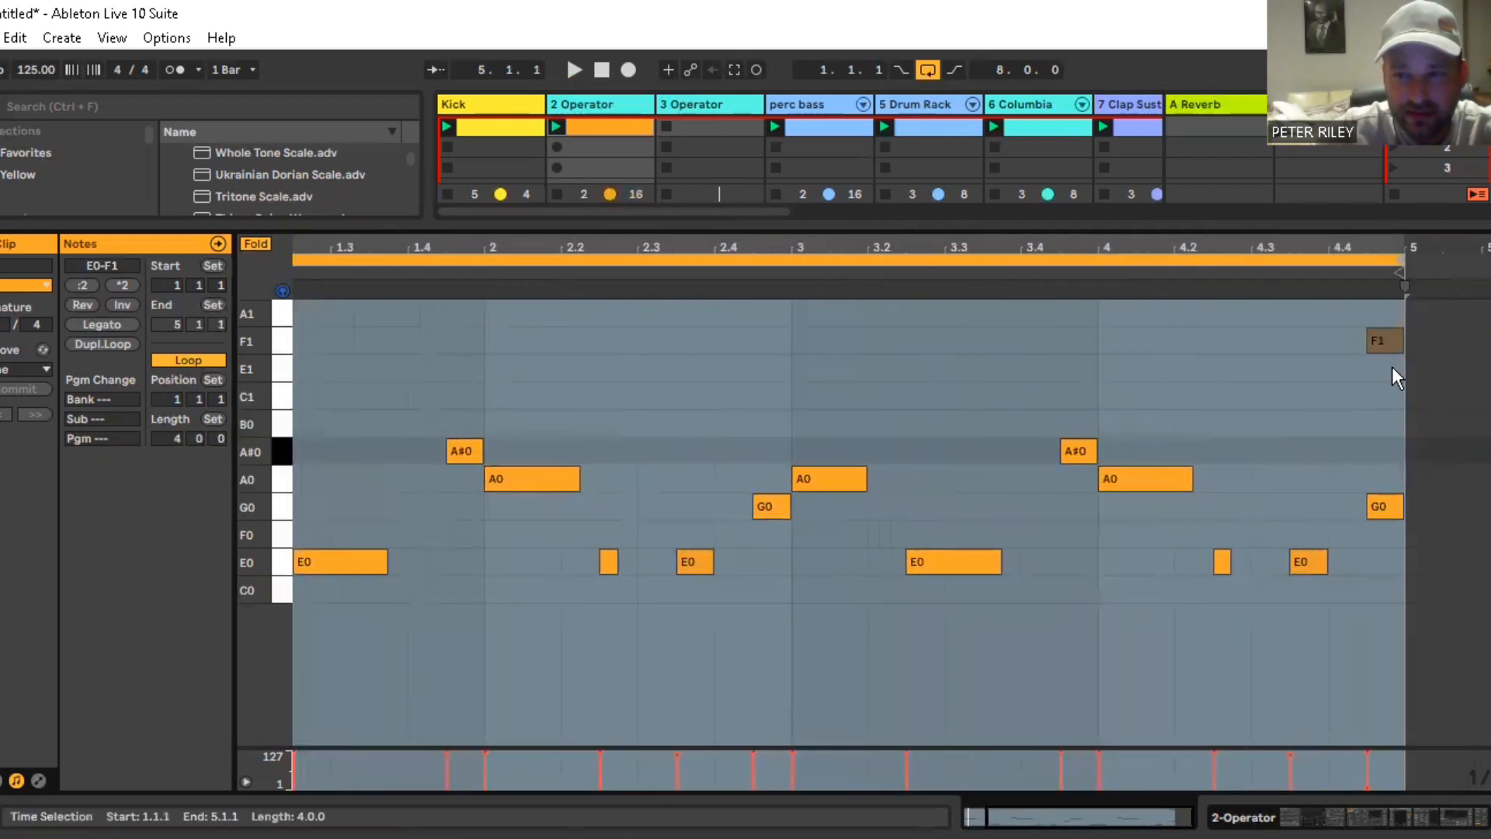
pyautogui.doubleClick(1387, 342)
pyautogui.moveTo(800, 248); pyautogui.dragTo(864, 237)
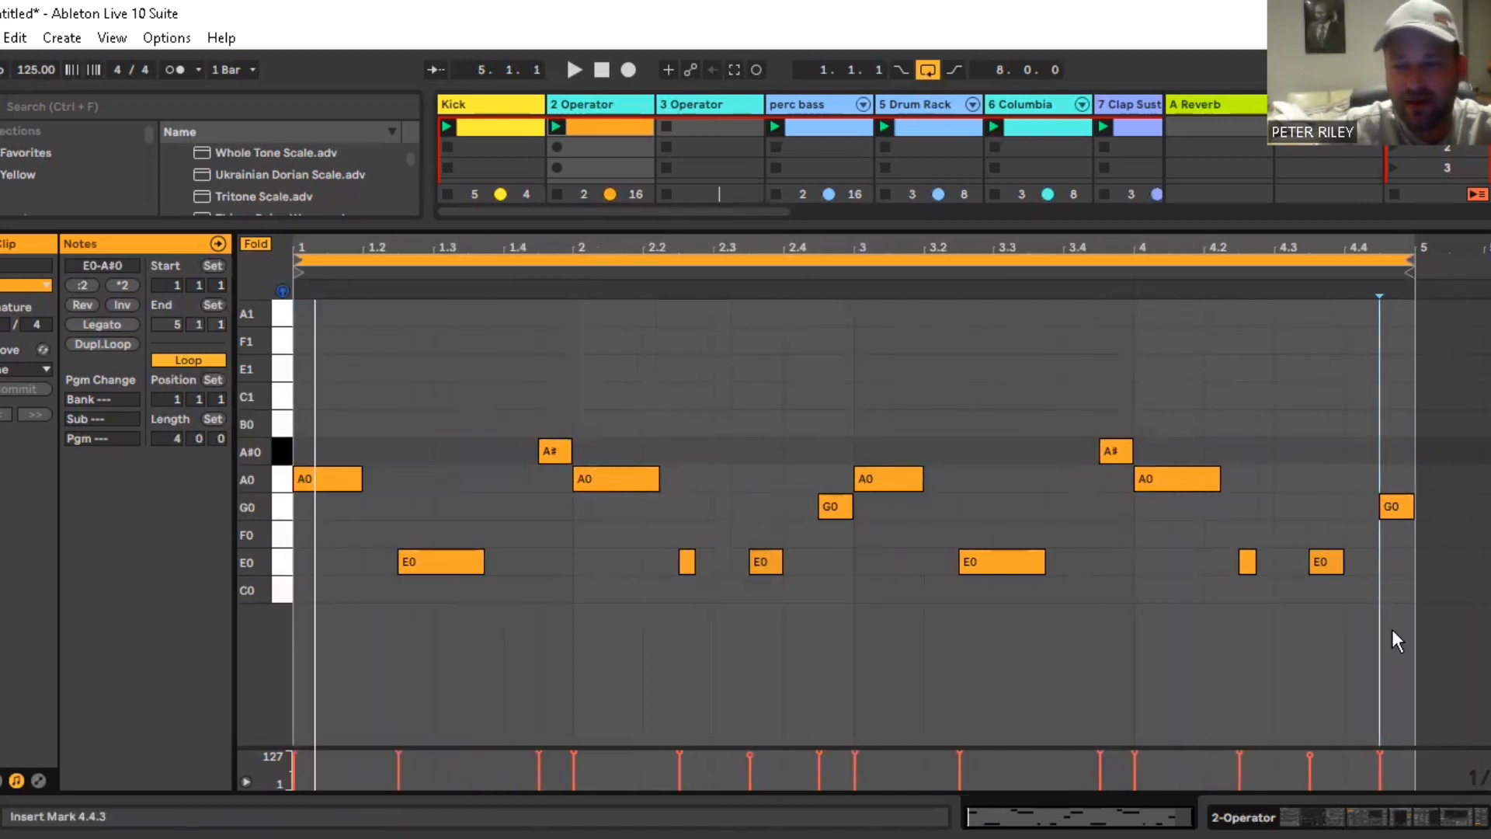
# Duplicate the whole four-bar bassline and extend the clip's loop end to 9.1.1 for a length of eight bars
pyautogui.click(1330, 570)
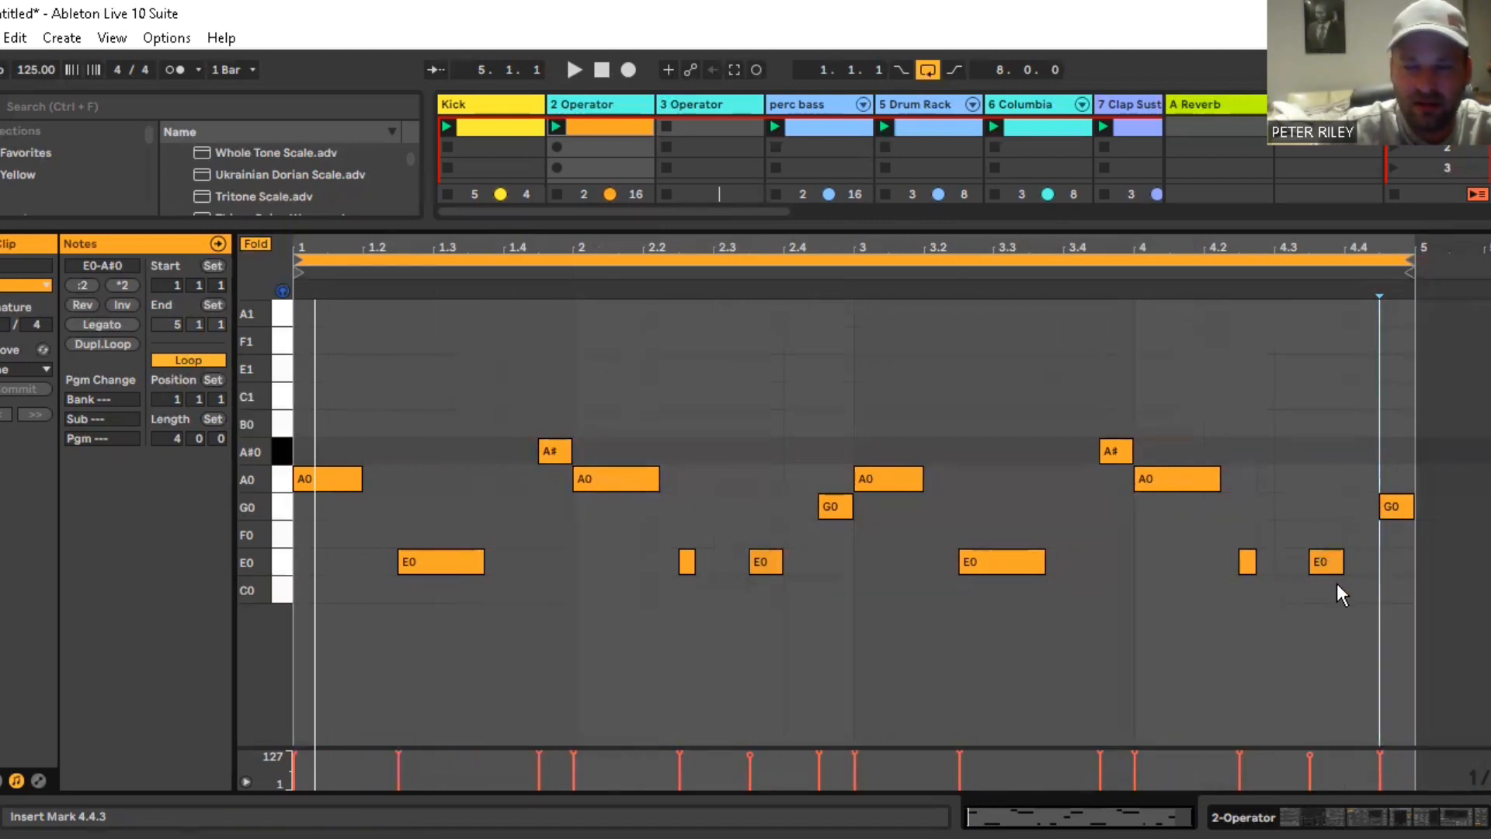
pyautogui.hotkey('ctrl', 'a')
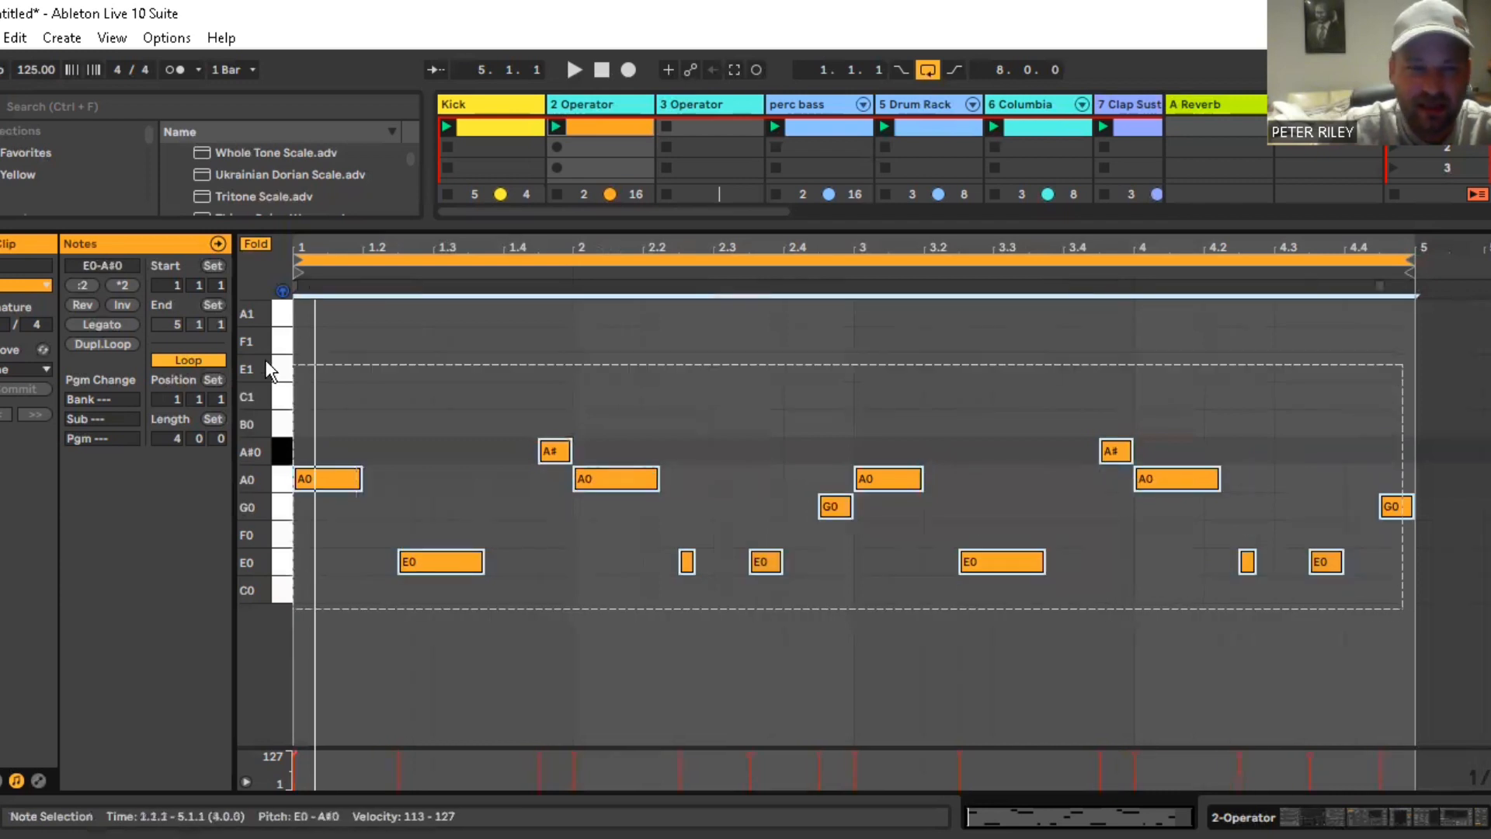
pyautogui.hotkey('ctrl', 'd')
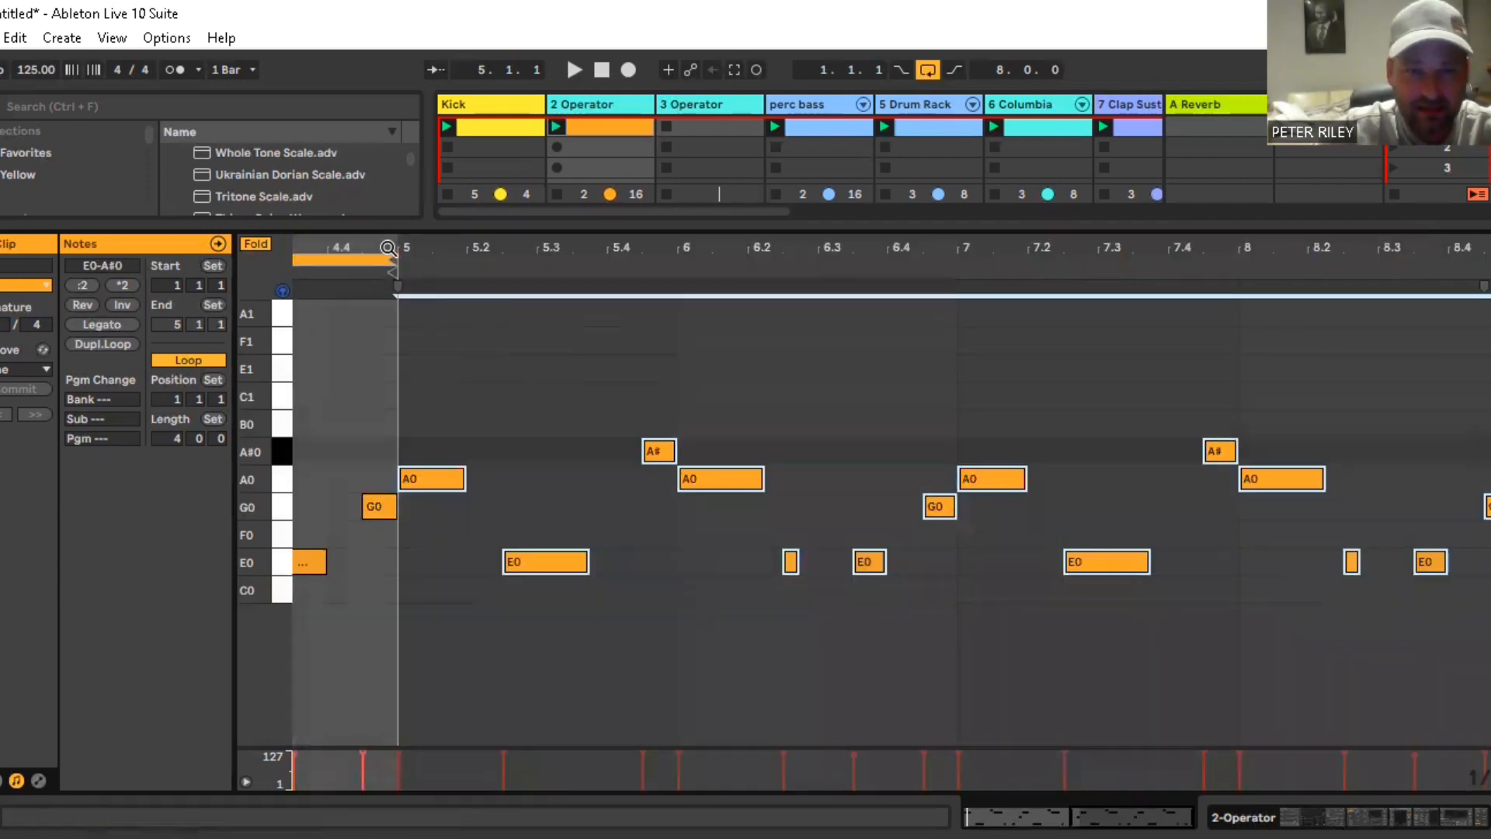
pyautogui.moveTo(392, 246); pyautogui.dragTo(1411, 345)
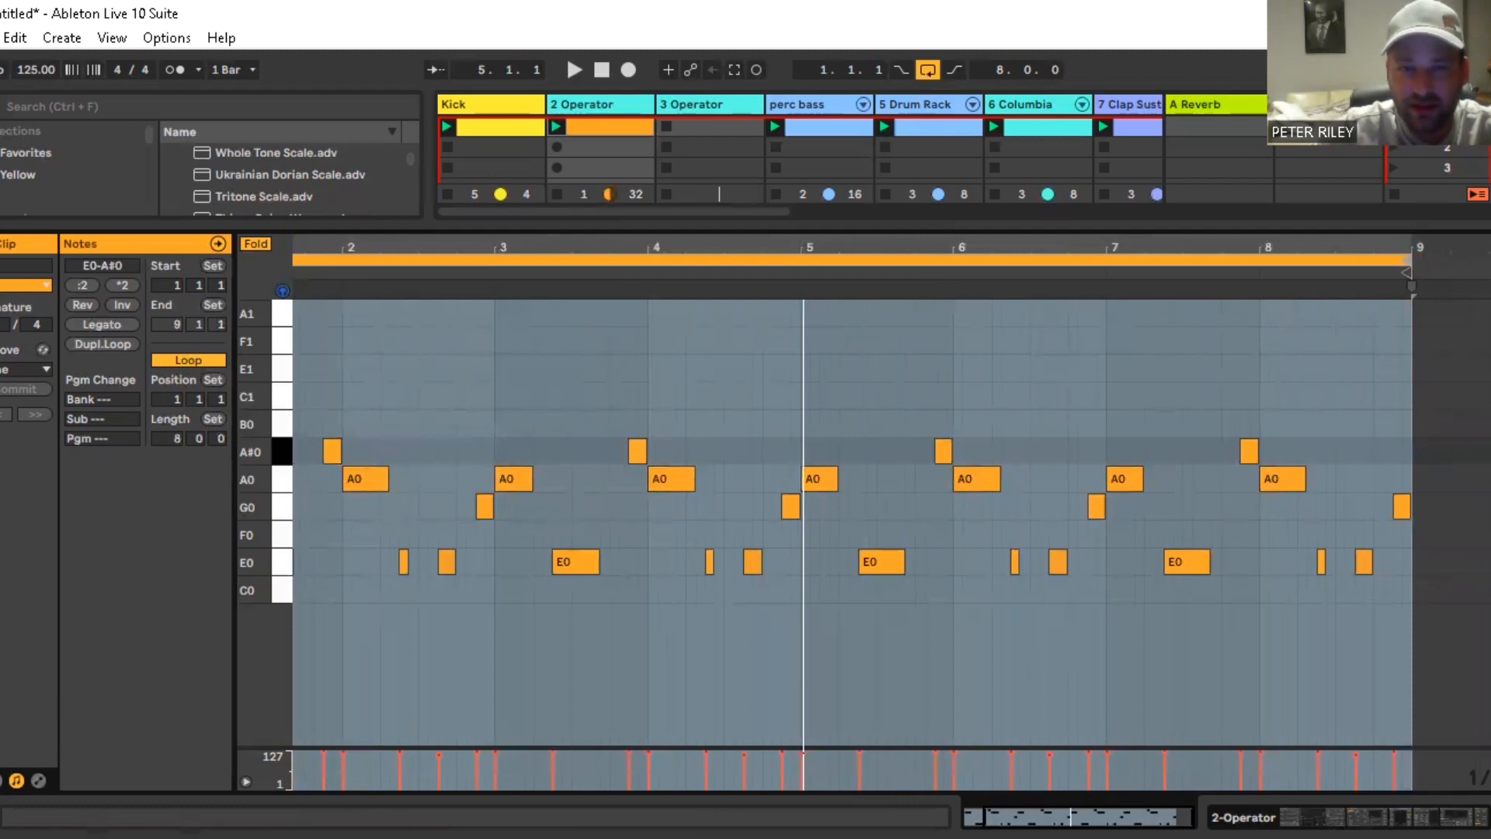
# Copy the orange clip from the session to the start of the 2 Operator track in the arrangement
pyautogui.click(1490, 816)
pyautogui.moveTo(584, 140); pyautogui.dragTo(445, 254)
pyautogui.press('Tab')
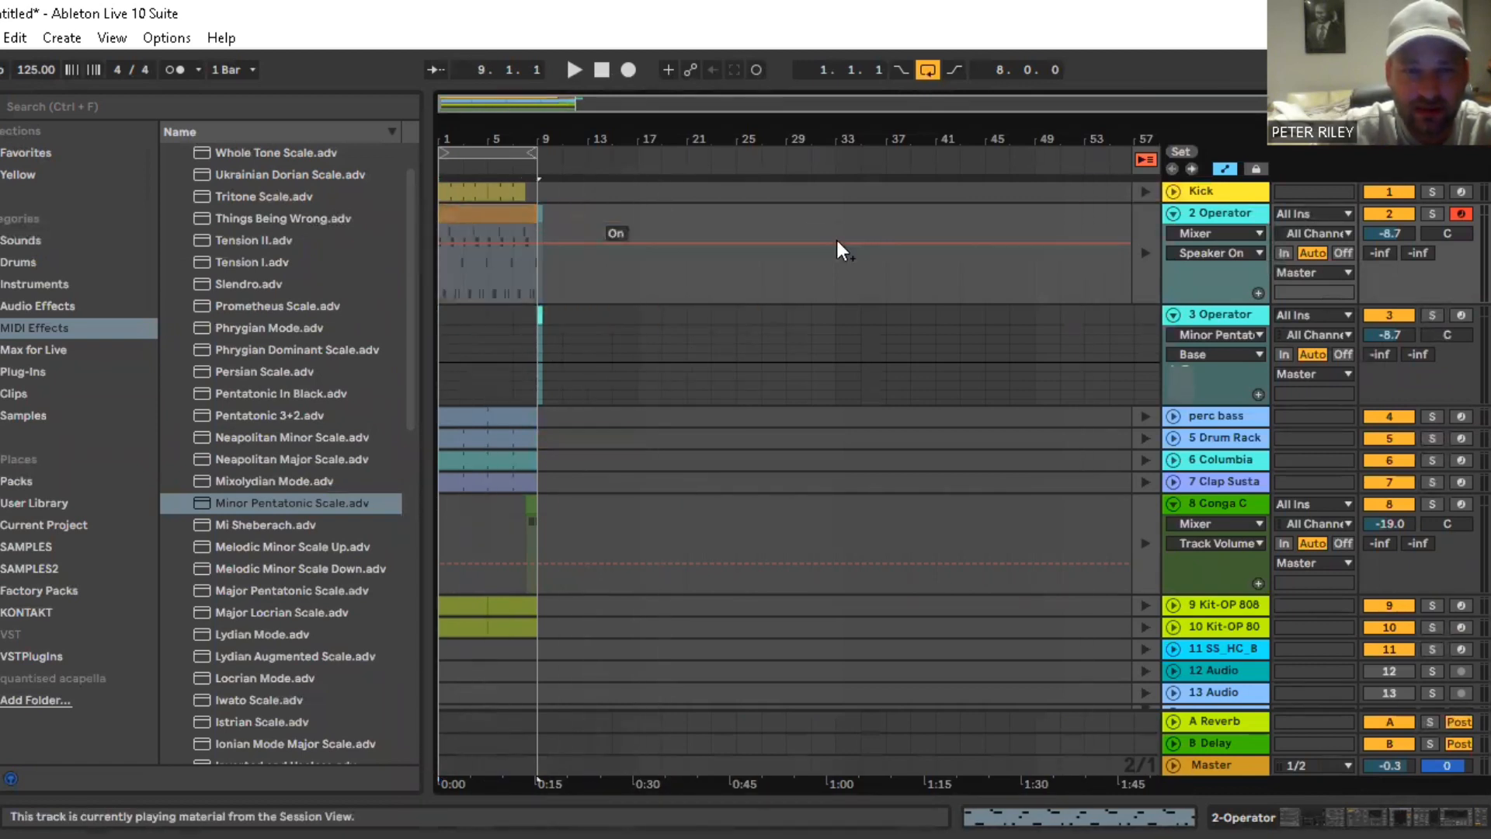
# Return playback to the arrangement and delete the leftover clips after bar 9 on the 2 Operator and 3 Operator tracks
pyautogui.click(1146, 160)
pyautogui.moveTo(475, 135); pyautogui.dragTo(582, 134)
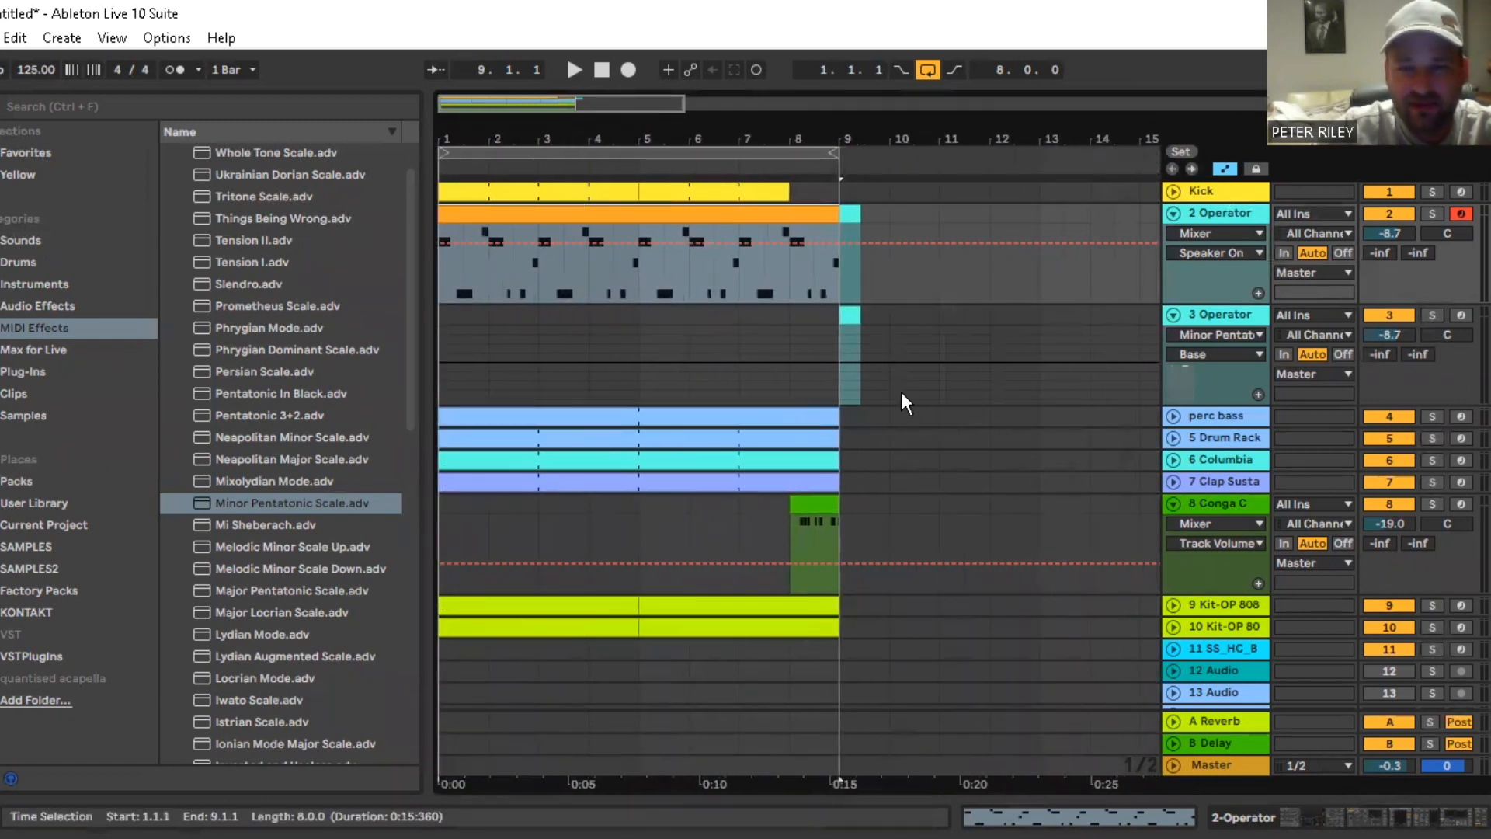
pyautogui.moveTo(904, 389); pyautogui.dragTo(829, 256)
pyautogui.click(844, 208)
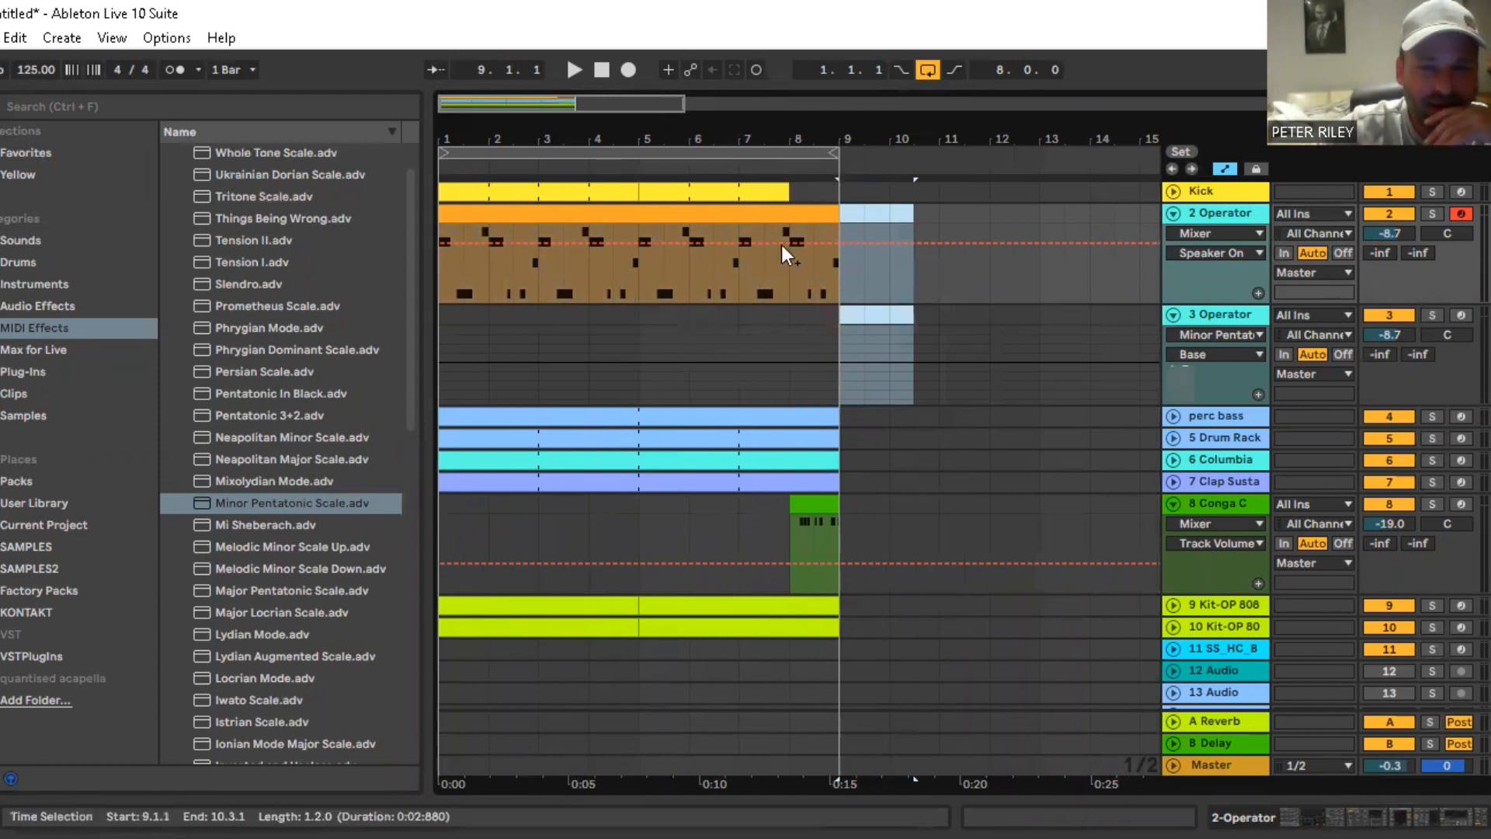
# Fold the 8 Conga C, 3 Operator and 2 Operator tracks in the arrangement
pyautogui.scroll(-3, 839, 410)
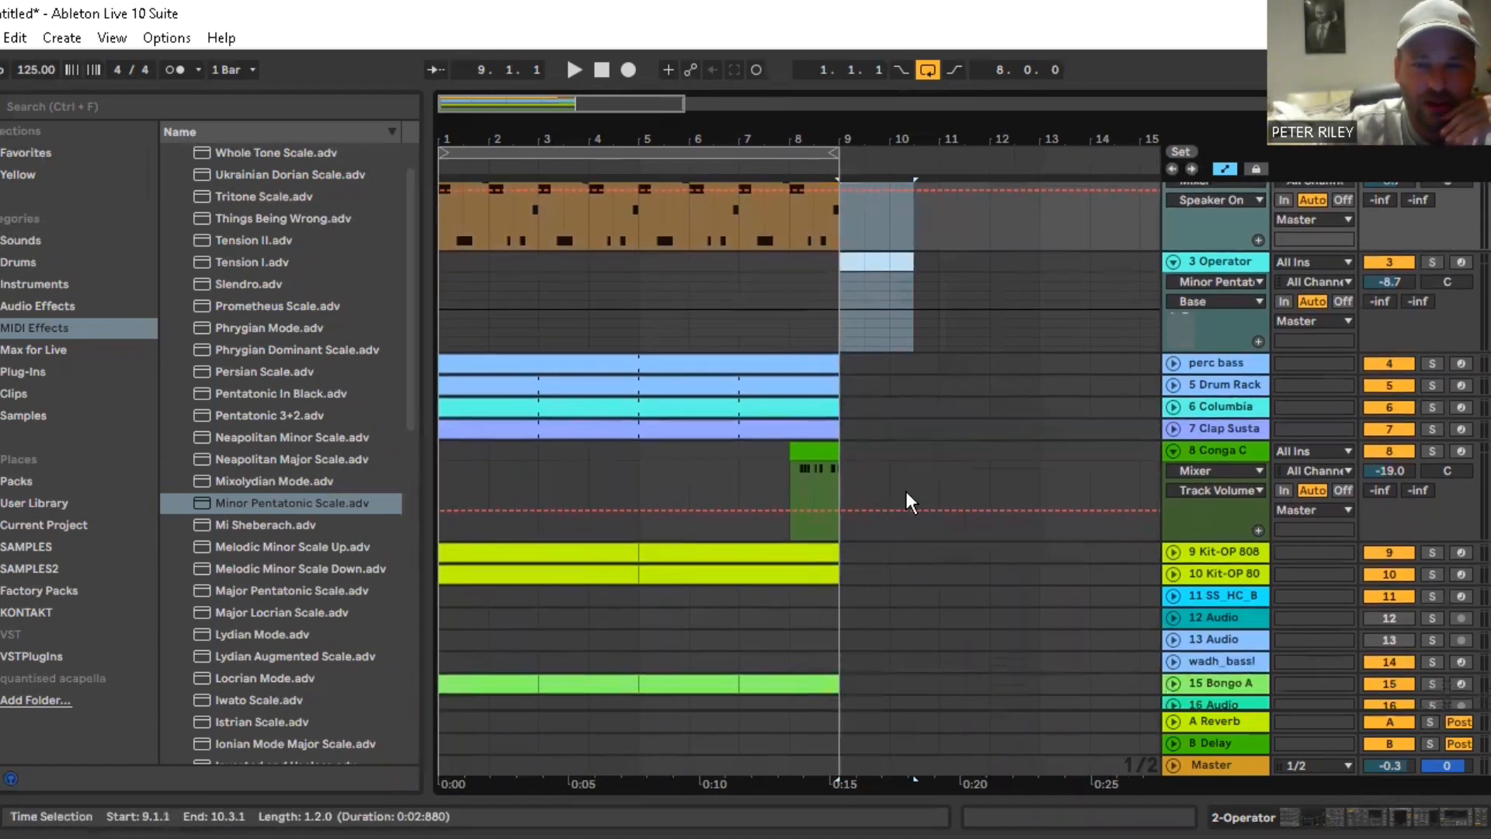
pyautogui.click(1171, 450)
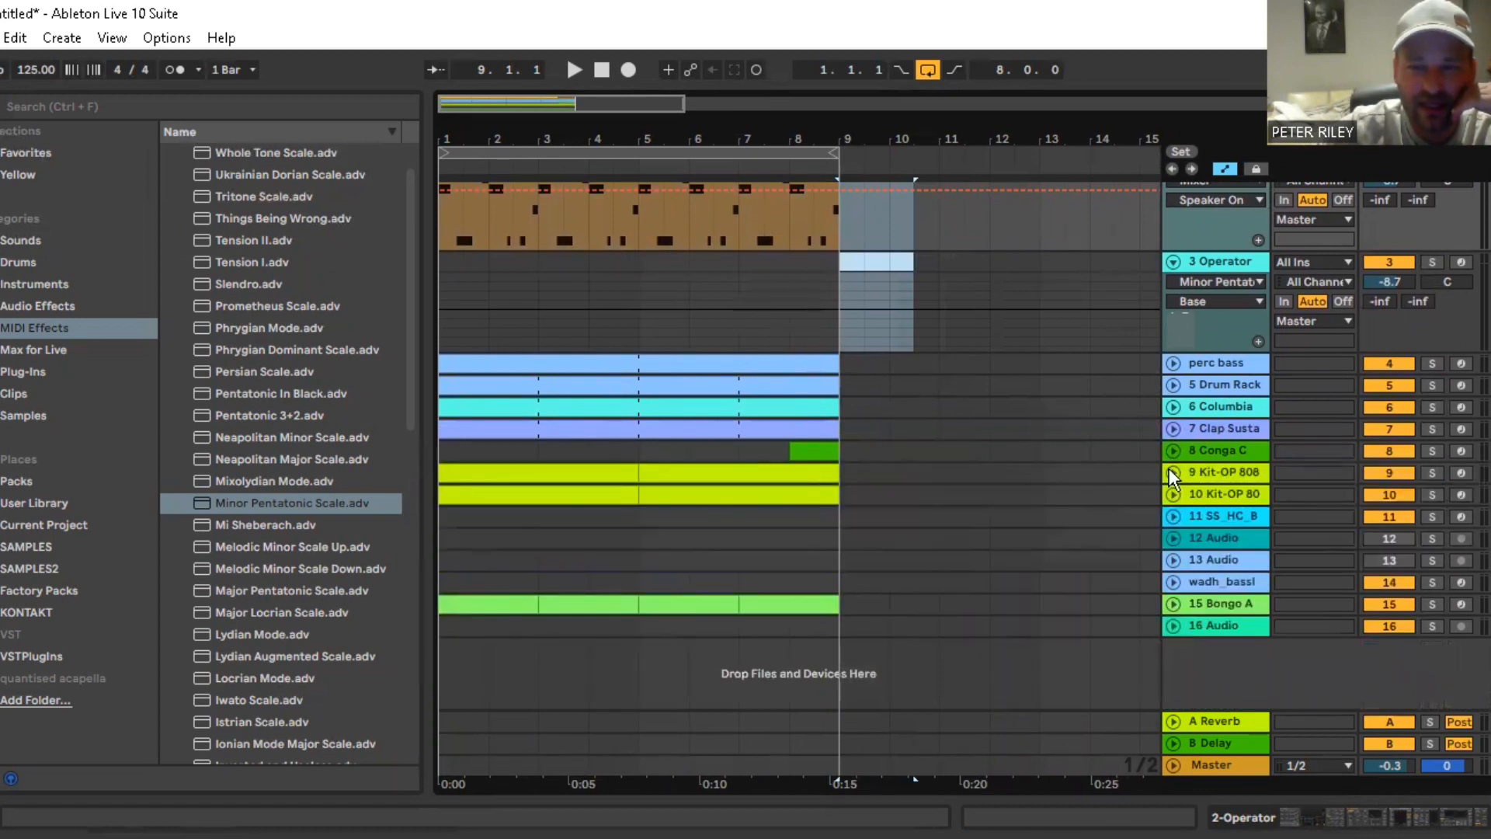
pyautogui.scroll(2, 1176, 349)
pyautogui.click(1172, 299)
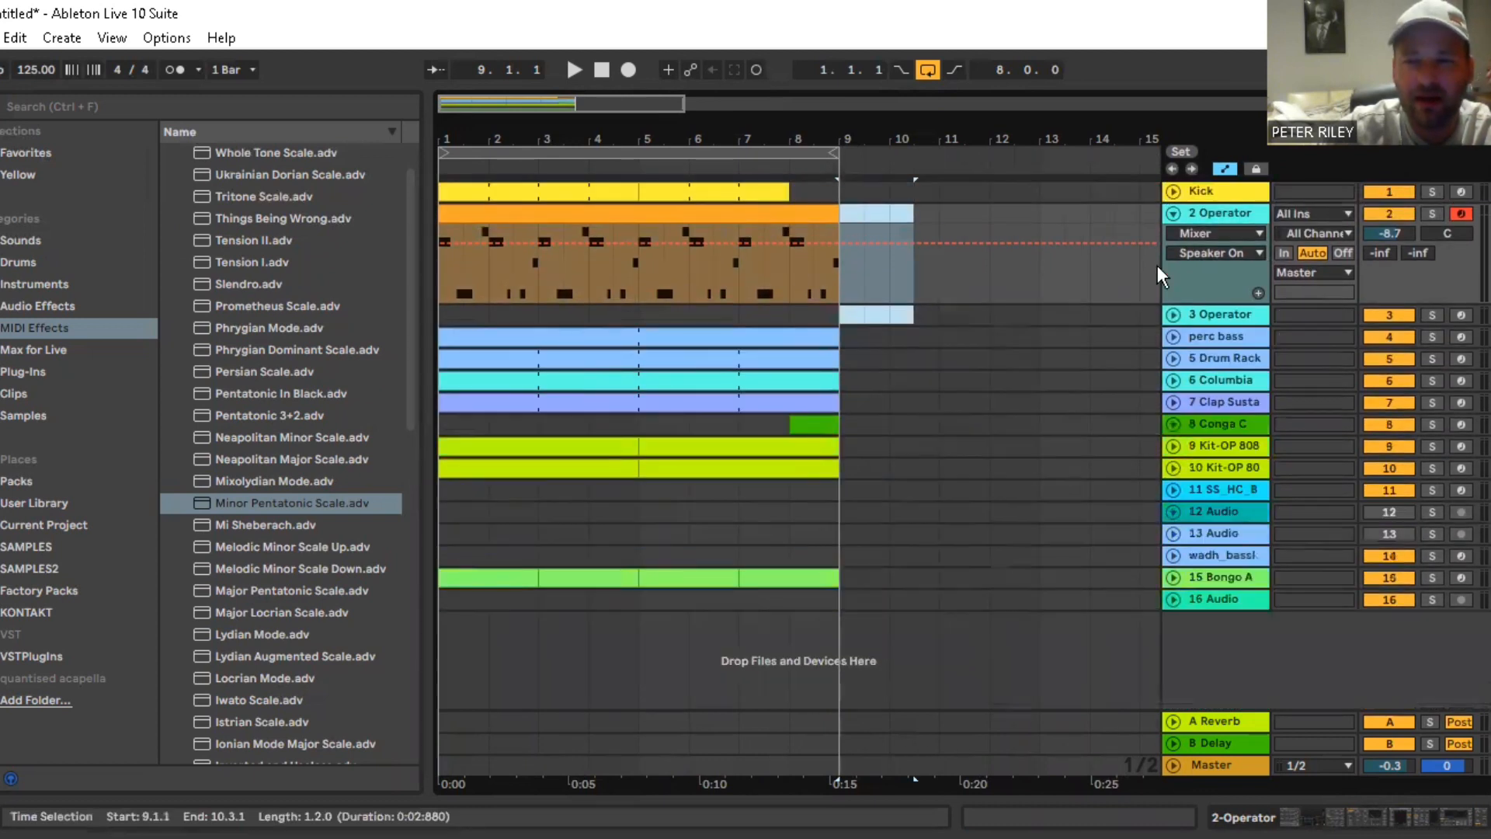
pyautogui.click(1173, 213)
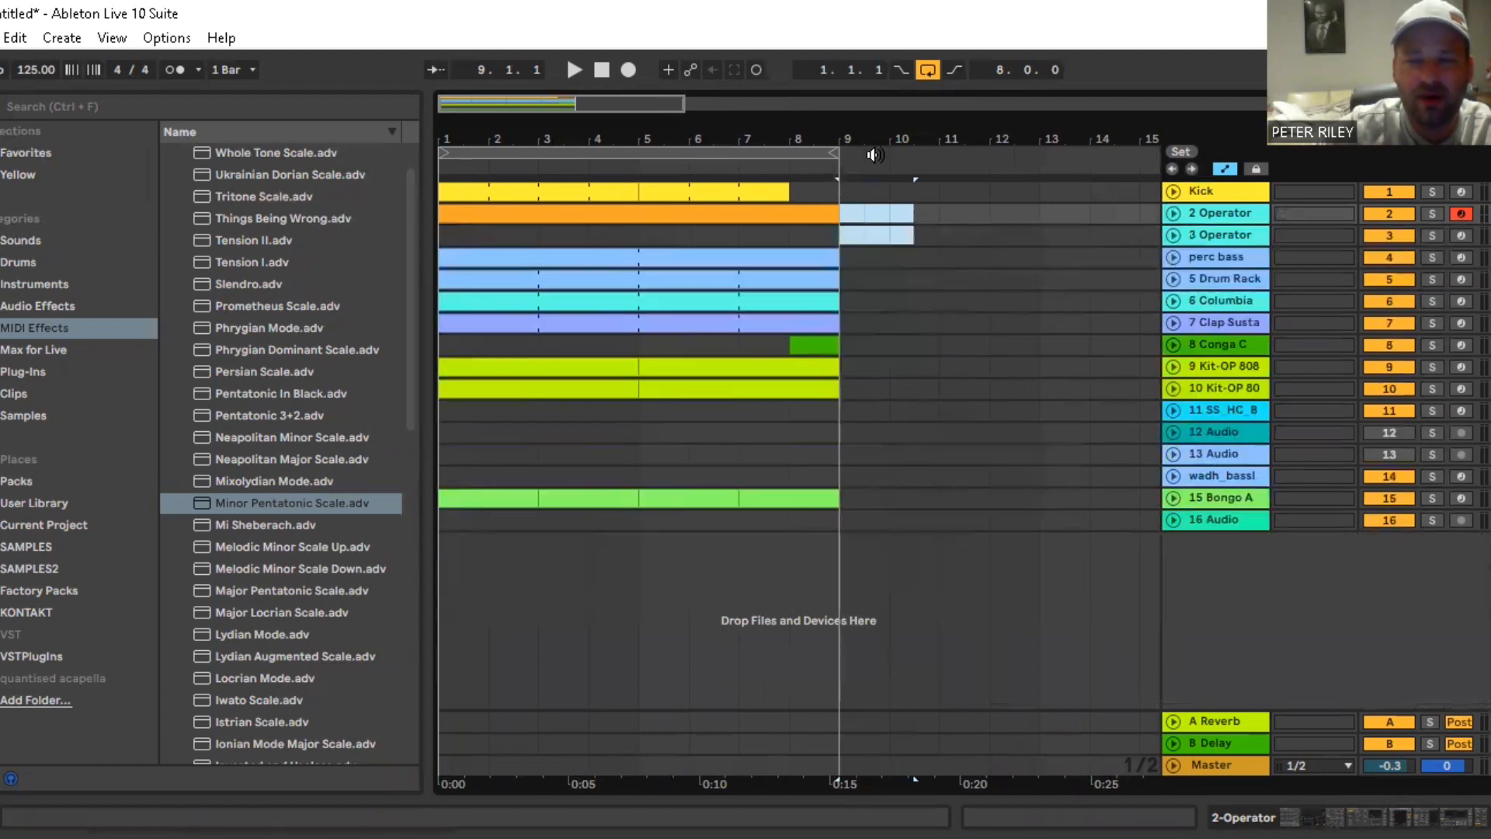
pyautogui.moveTo(782, 131); pyautogui.dragTo(659, 130)
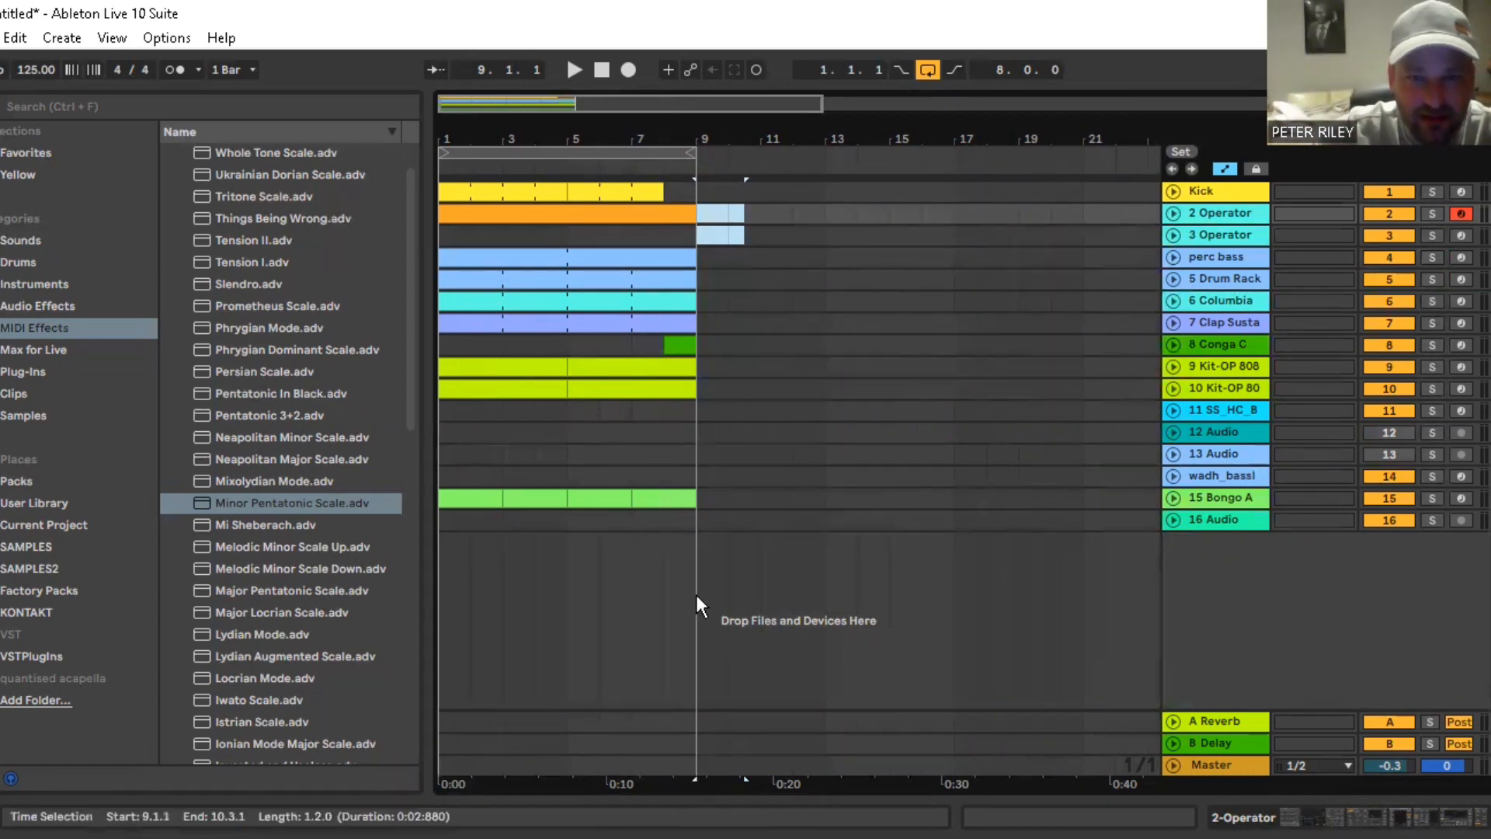
# Unfold the 2 Operator track and select its eight-bar orange clip
pyautogui.moveTo(682, 533); pyautogui.dragTo(343, 184)
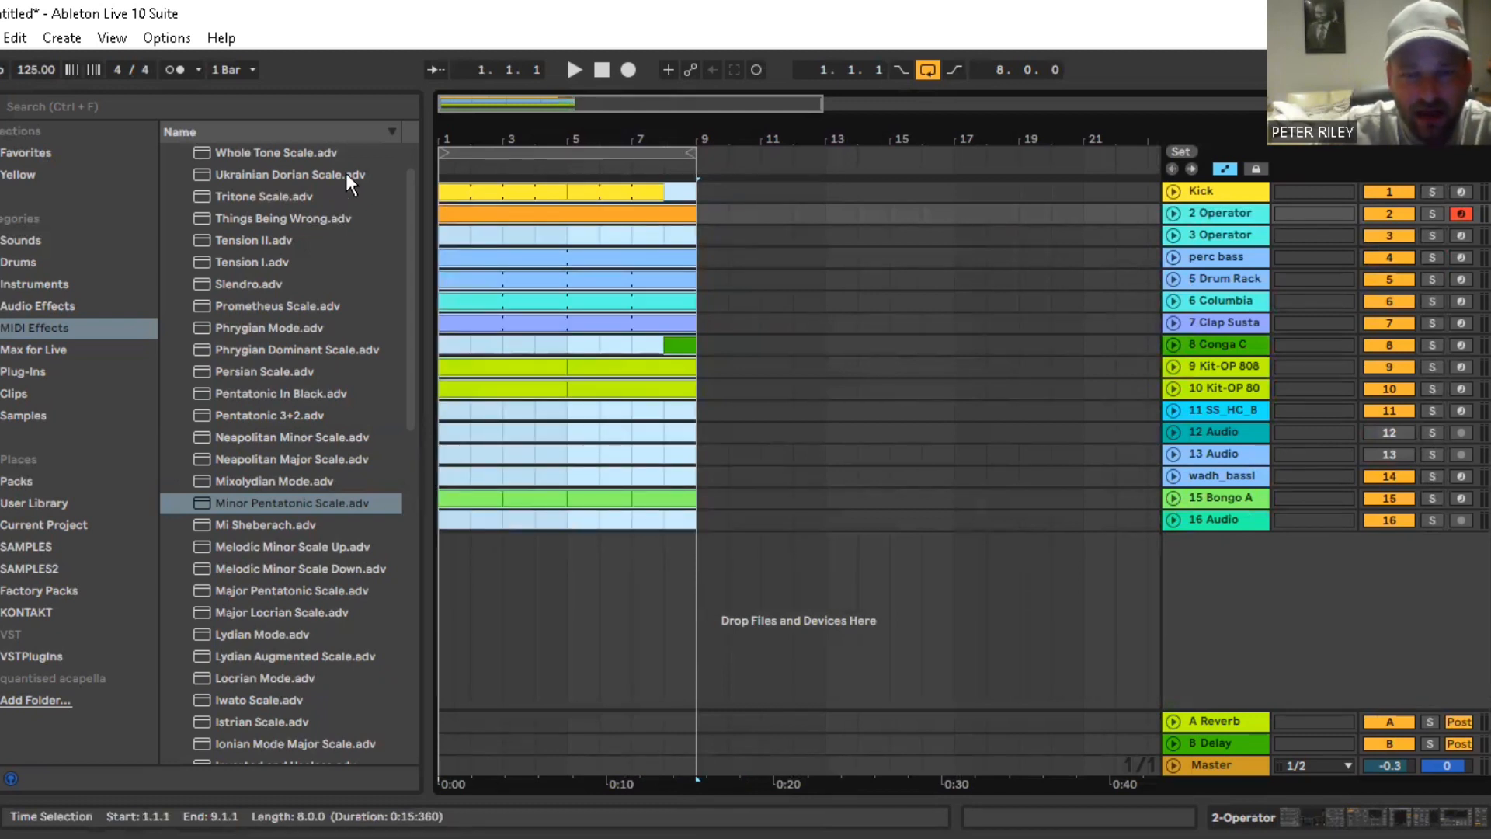
pyautogui.click(1173, 213)
pyautogui.click(798, 315)
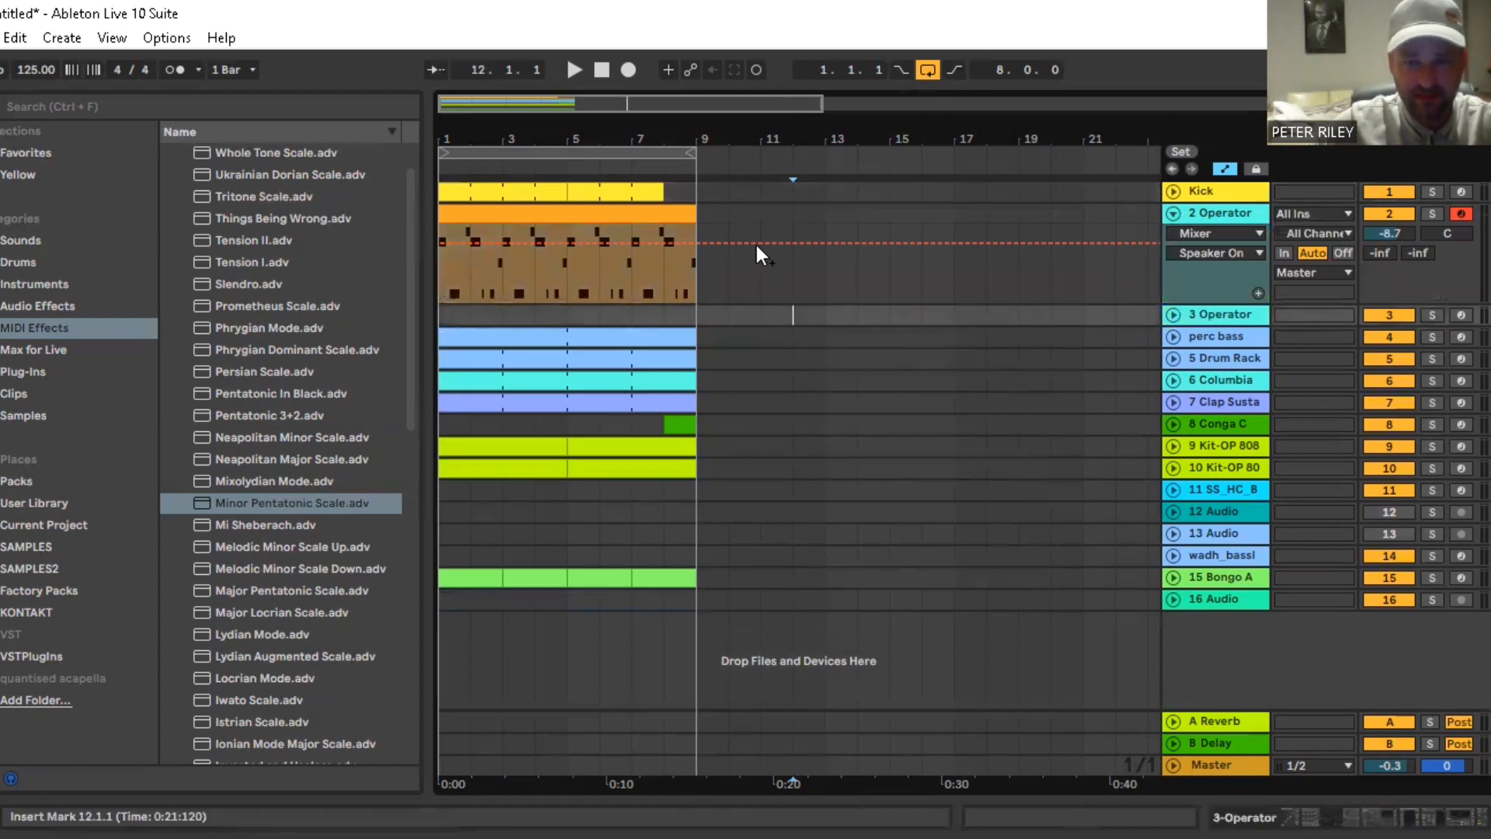
pyautogui.click(619, 213)
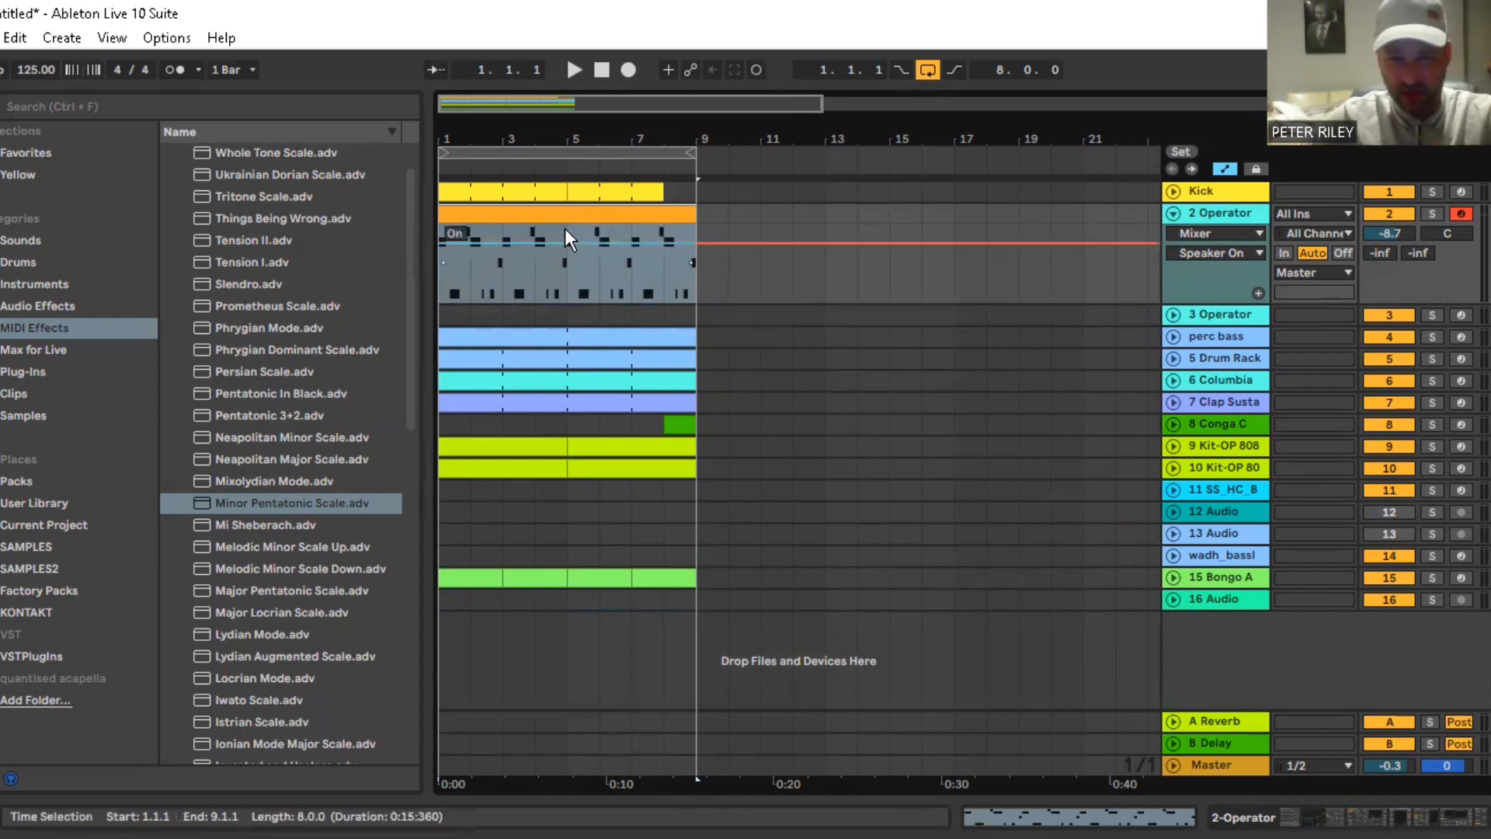
# Play the arrangement from bar 4 of the 2 Operator clip and stop playback
pyautogui.click(566, 280)
pyautogui.moveTo(548, 291); pyautogui.dragTo(544, 217)
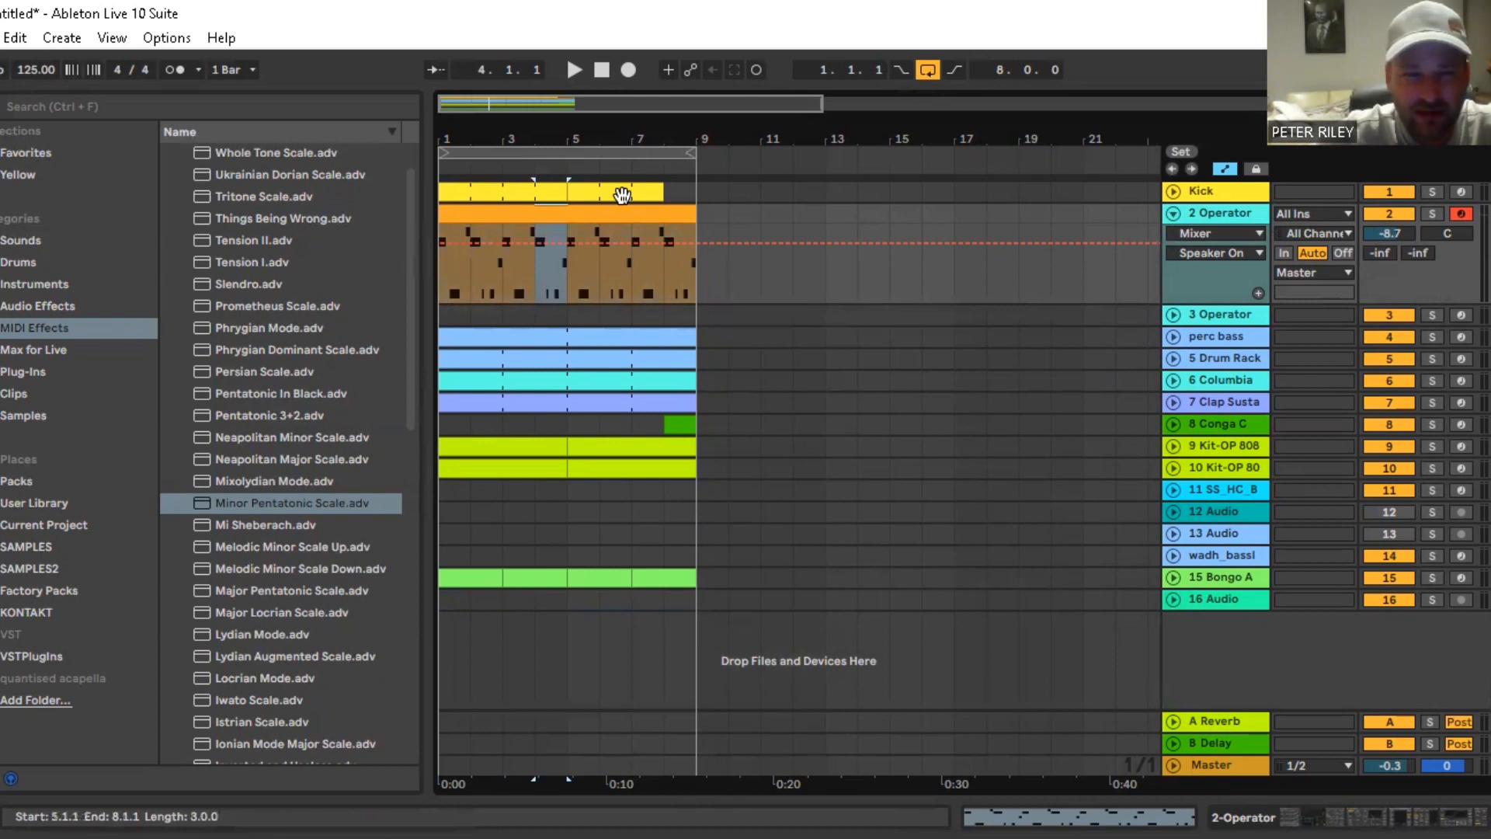
pyautogui.press('space')
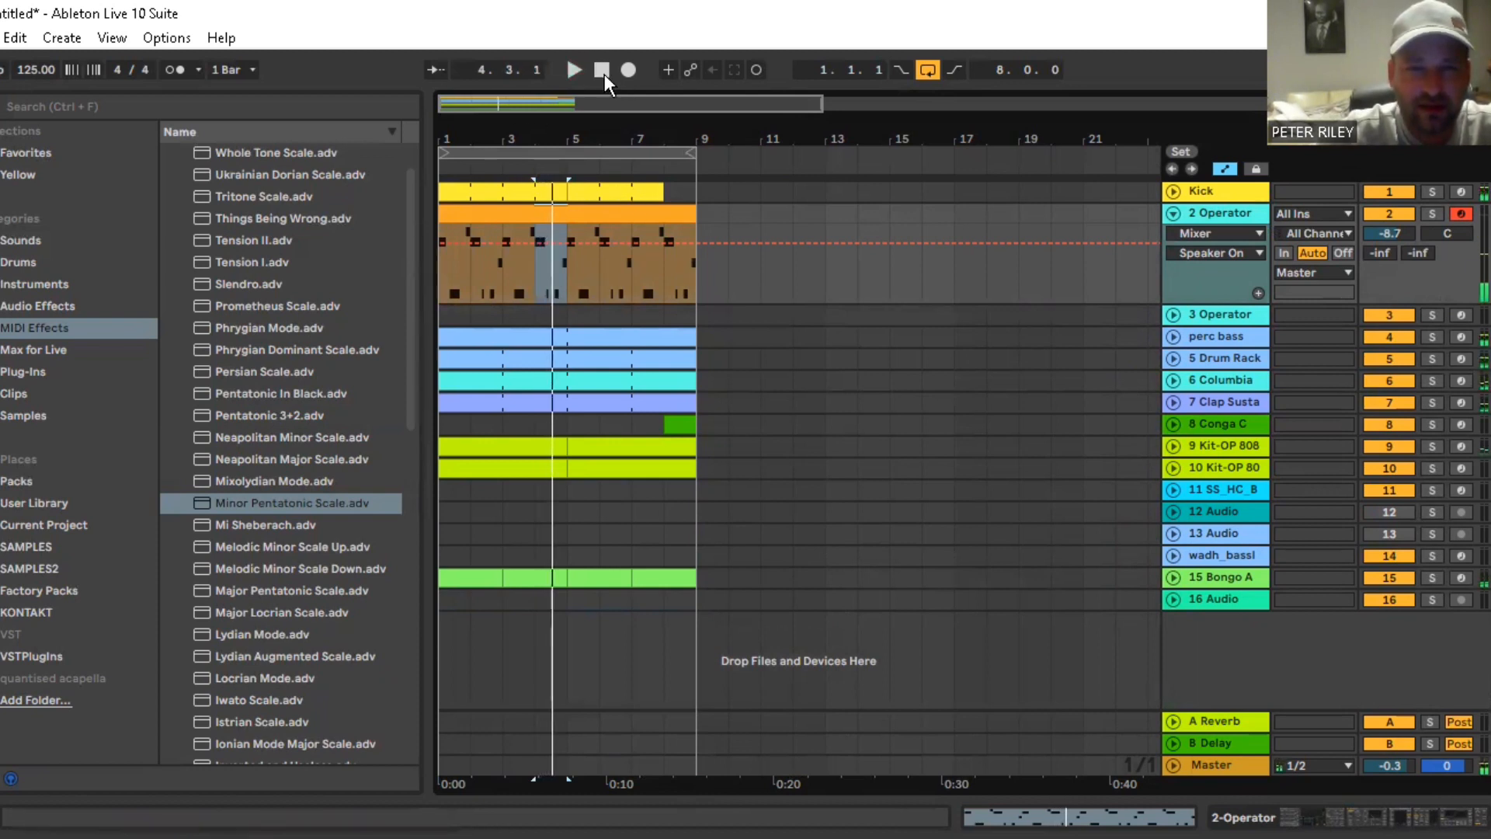
pyautogui.click(604, 73)
# Play the arrangement, then select bar 4 of the 2 Operator clip and loop that single bar
pyautogui.click(574, 70)
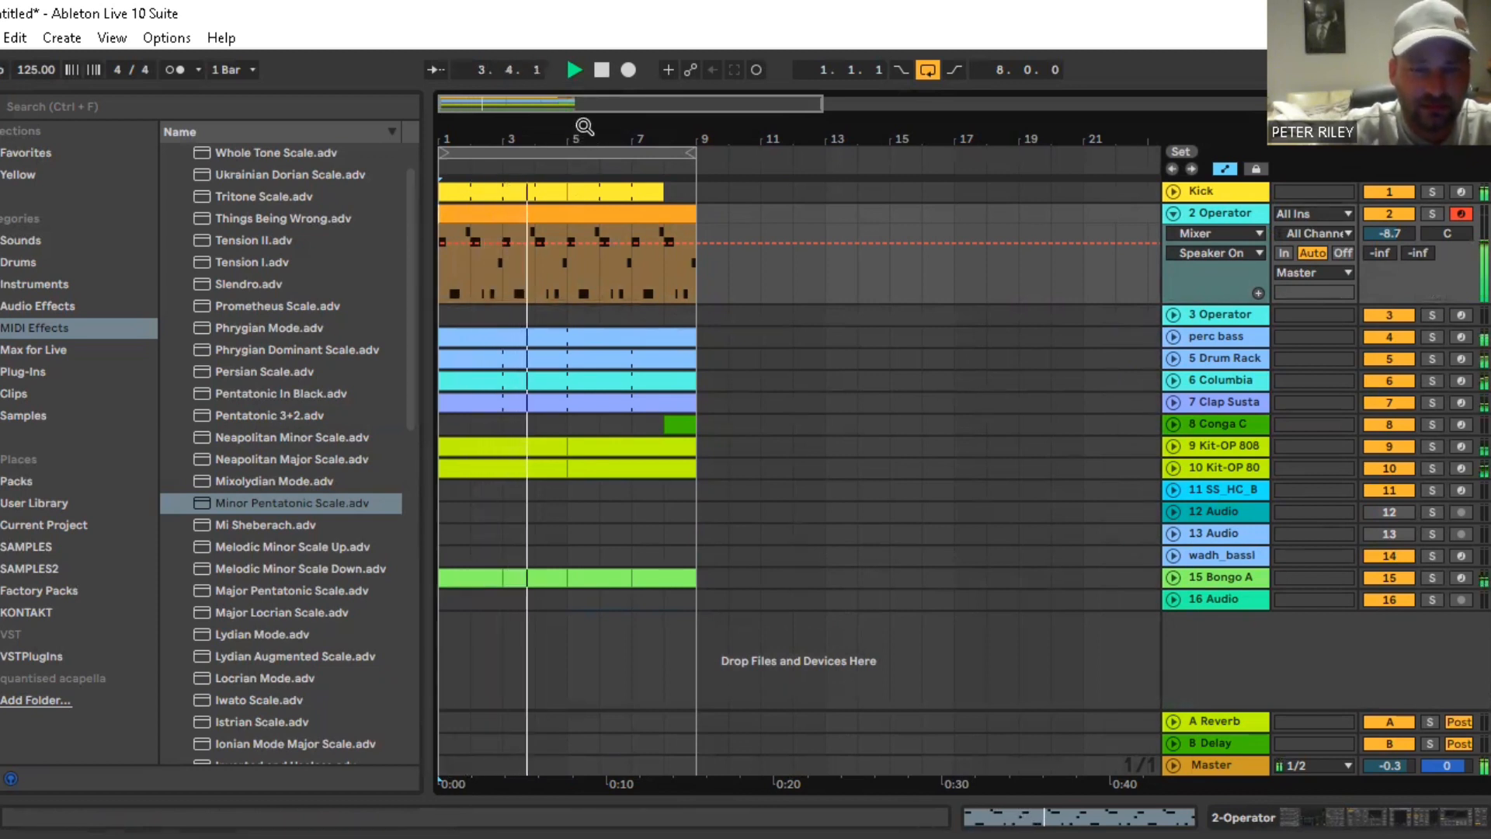
pyautogui.moveTo(584, 126); pyautogui.dragTo(703, 210)
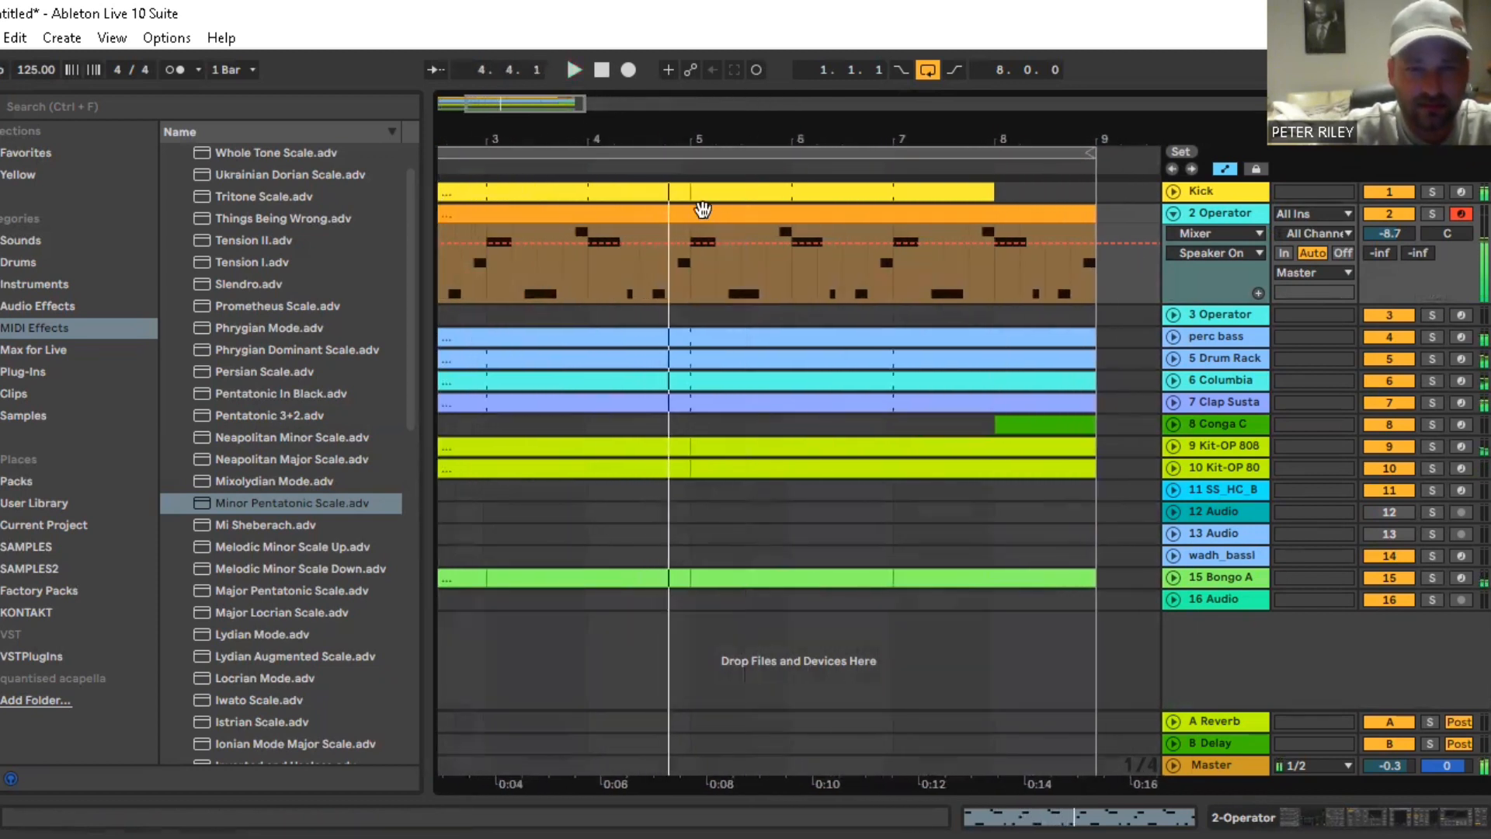
pyautogui.moveTo(598, 268); pyautogui.dragTo(684, 223)
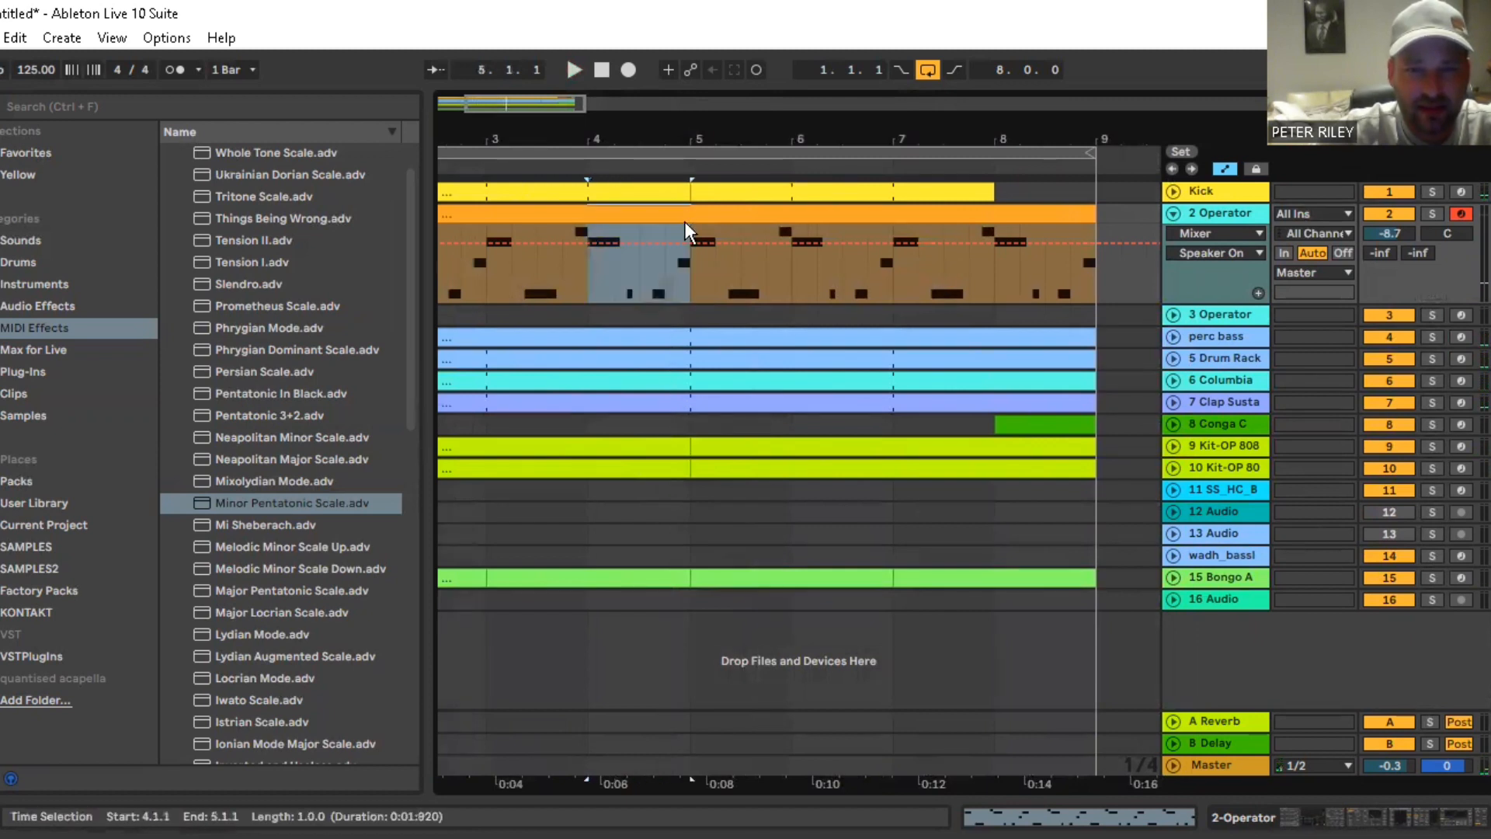
pyautogui.click(652, 214)
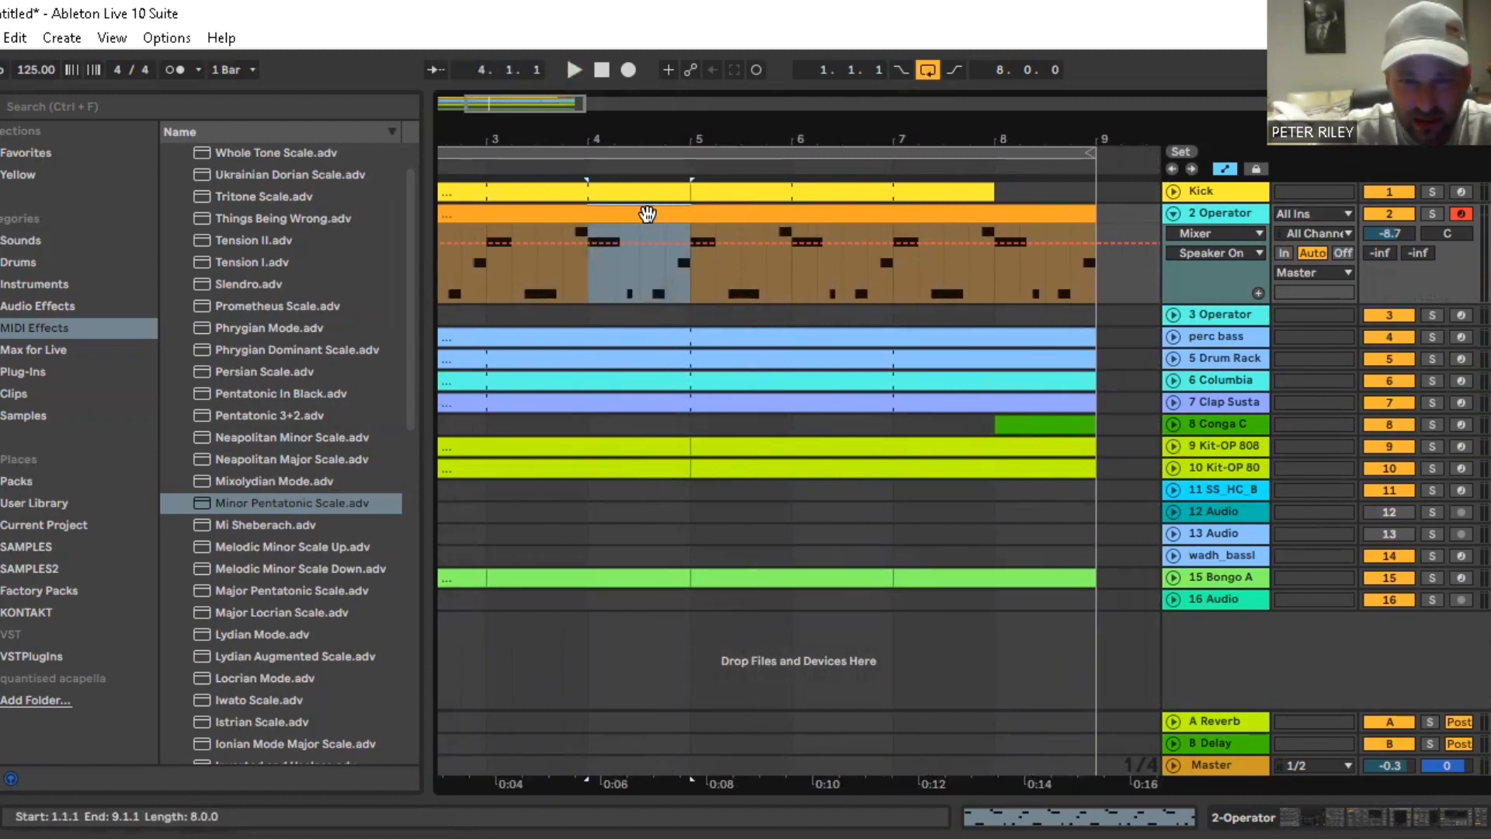
pyautogui.moveTo(647, 213); pyautogui.dragTo(646, 229)
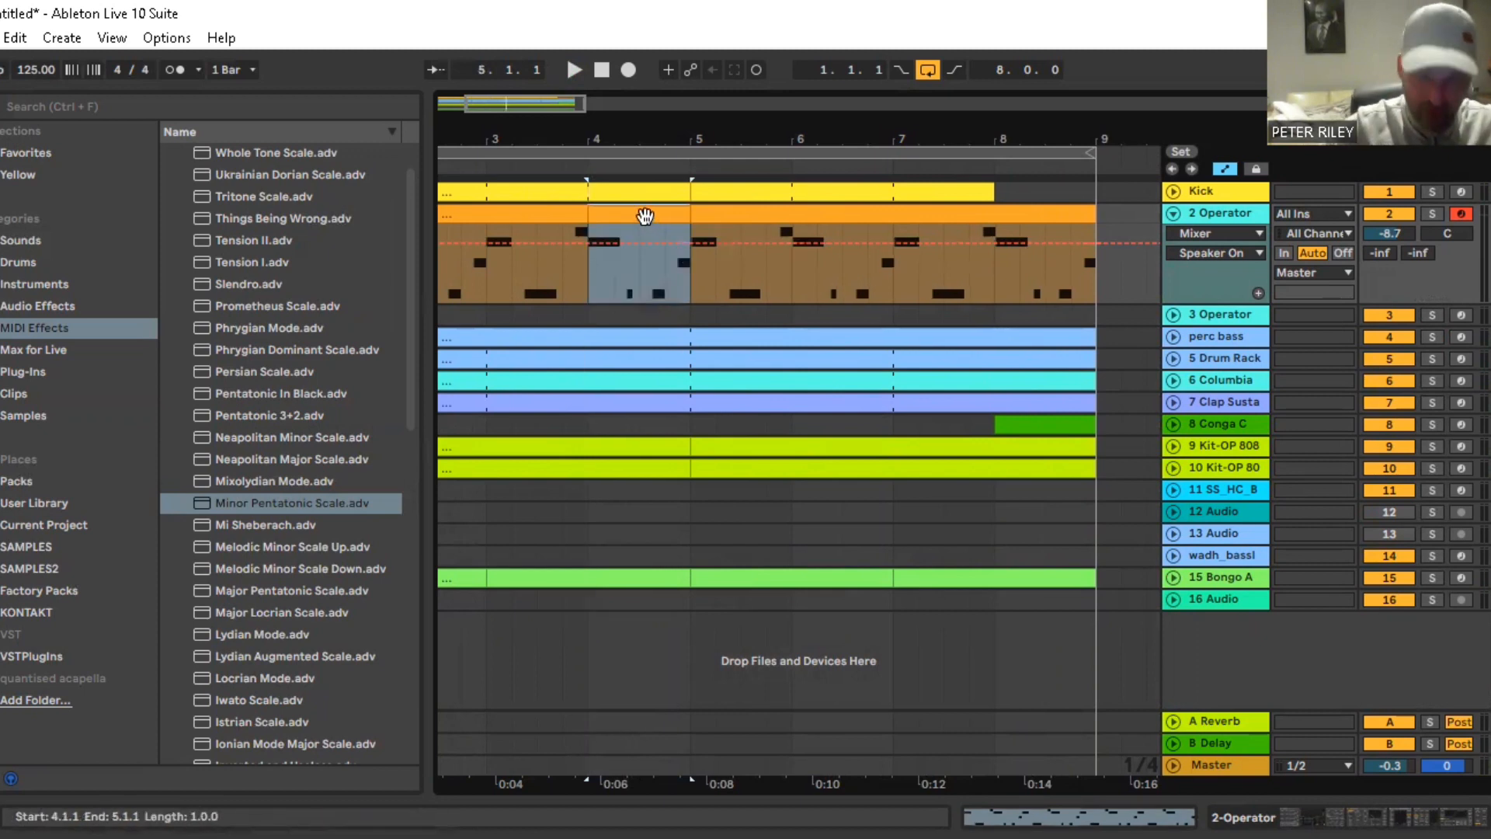
pyautogui.hotkey('ctrl', 'l')
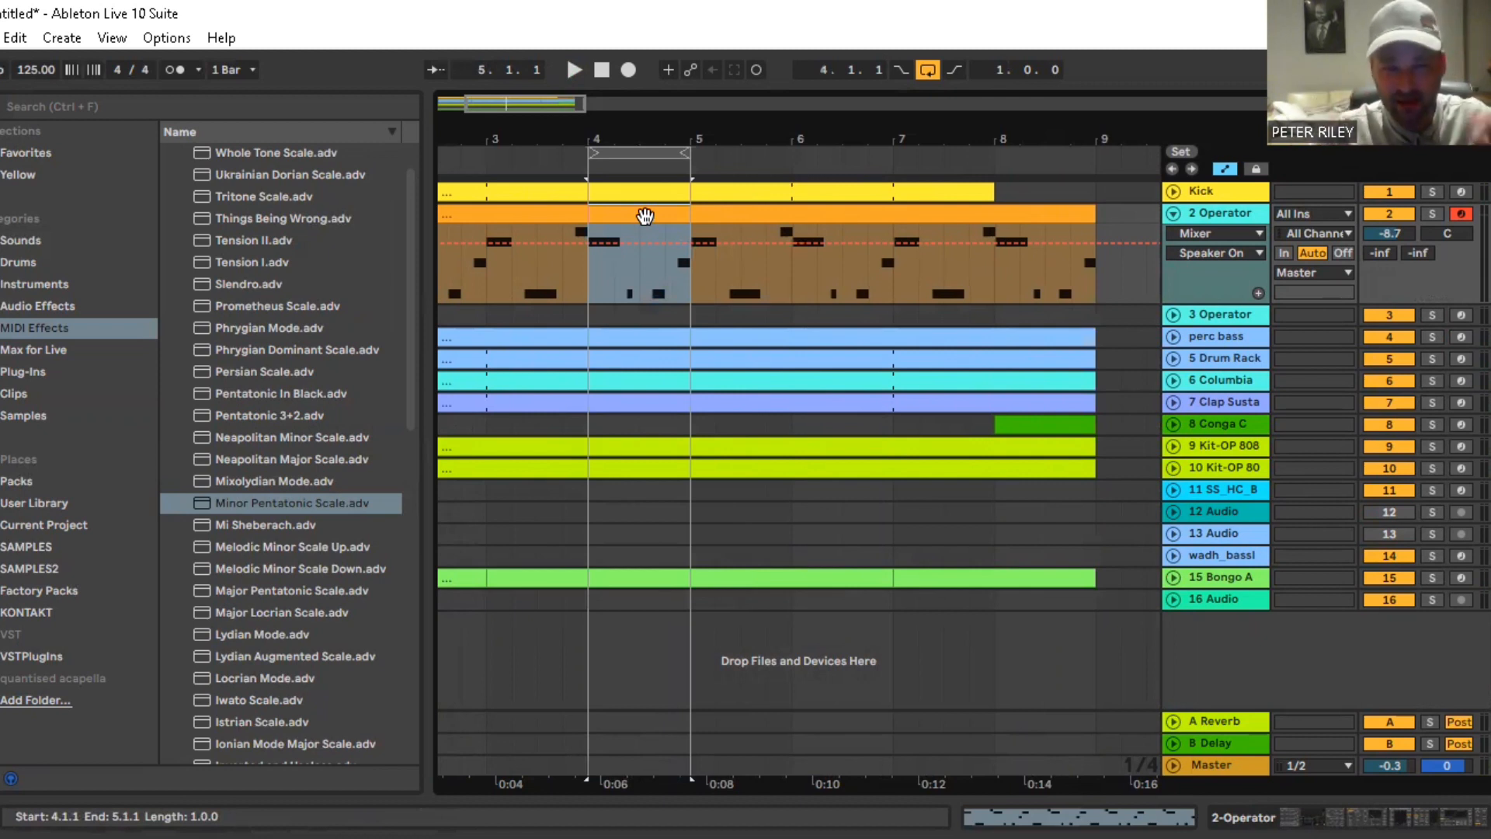
# Open bar 4 of the 2 Operator clip for note editing and delete the short E0 note at 4.2.3 during playback
pyautogui.doubleClick(646, 216)
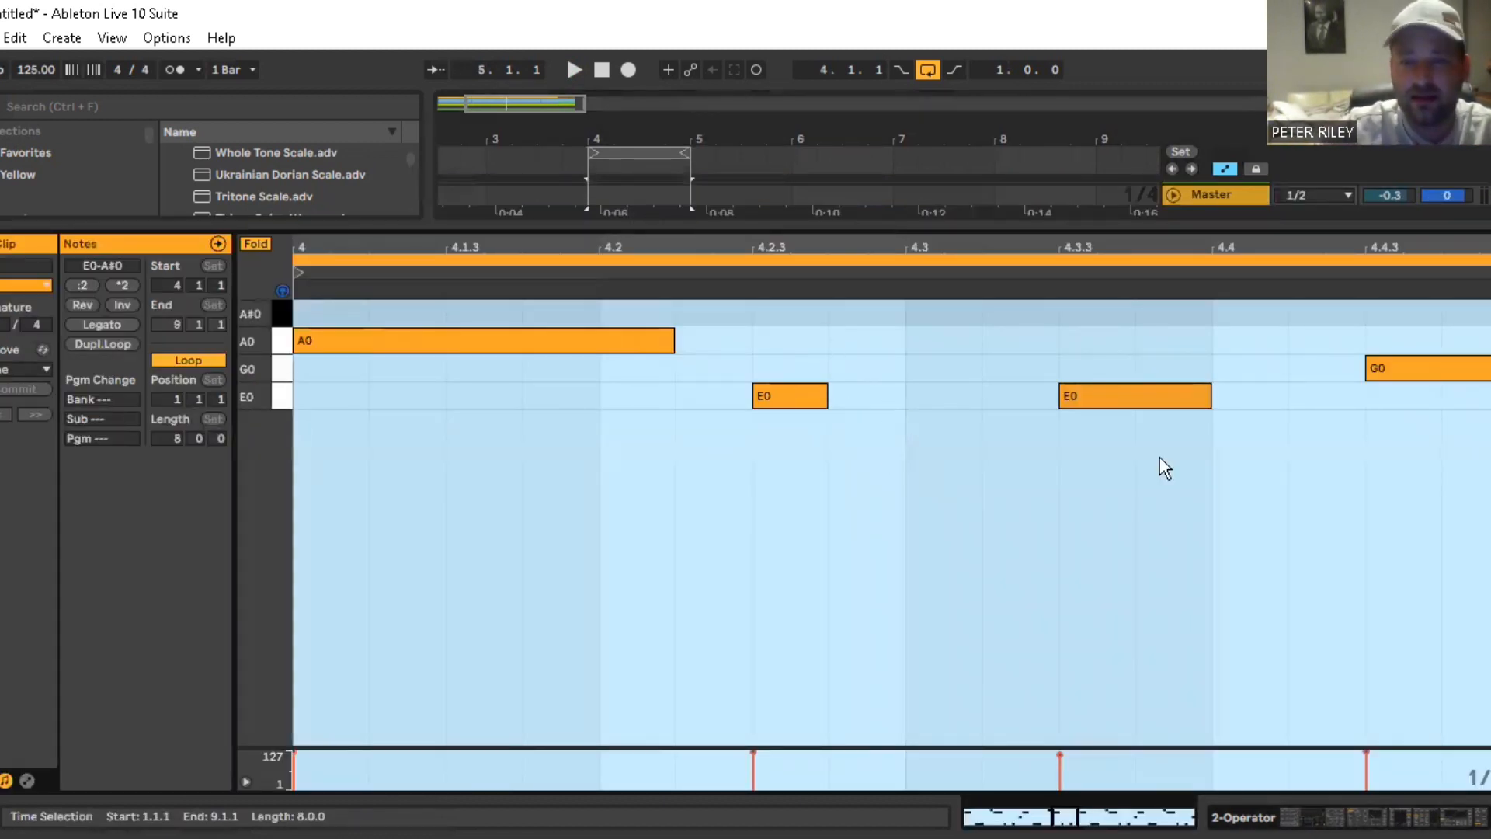
pyautogui.press('space')
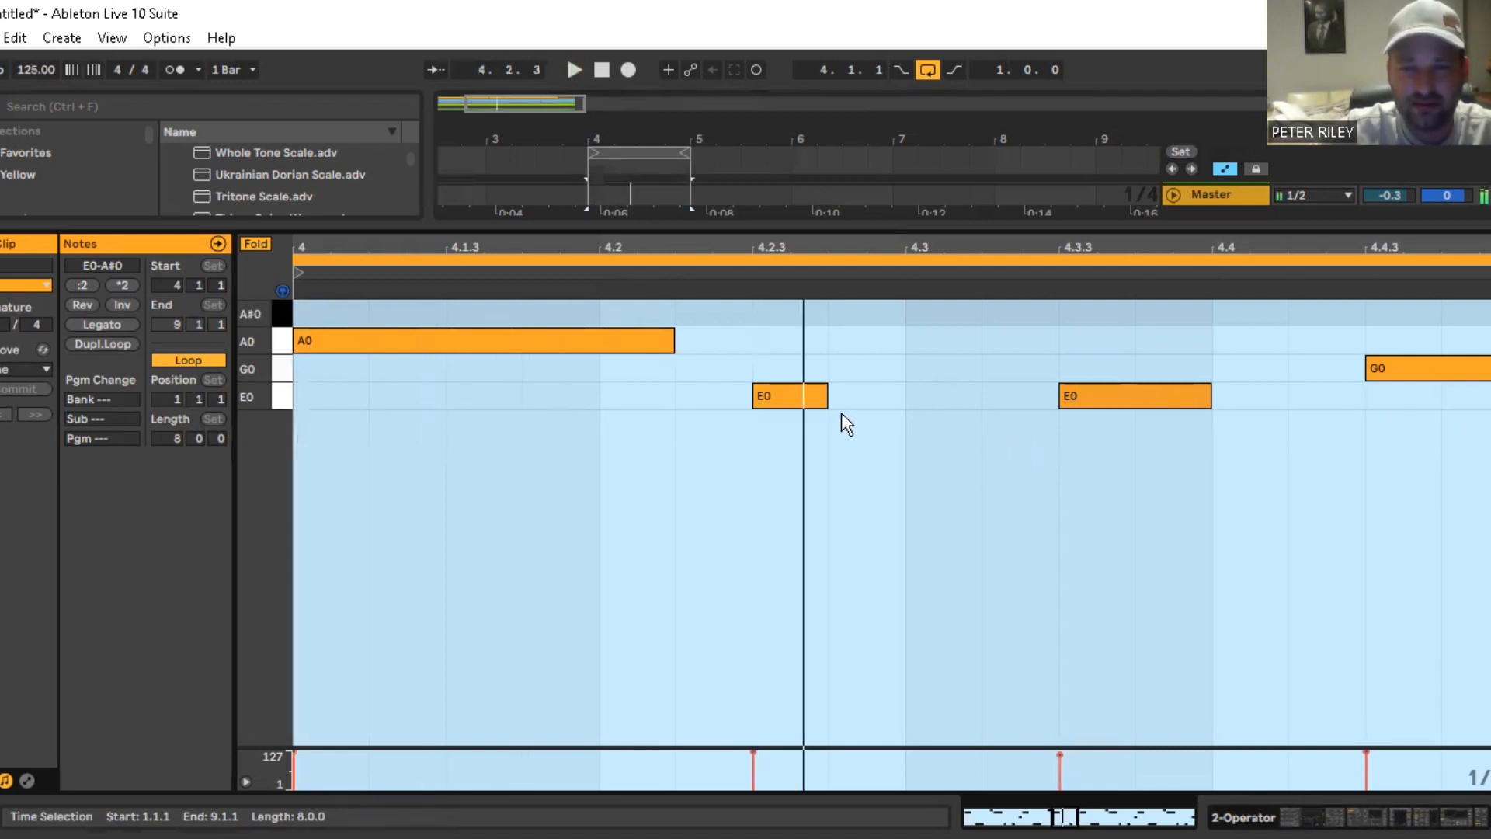
pyautogui.click(792, 394)
pyautogui.press('space')
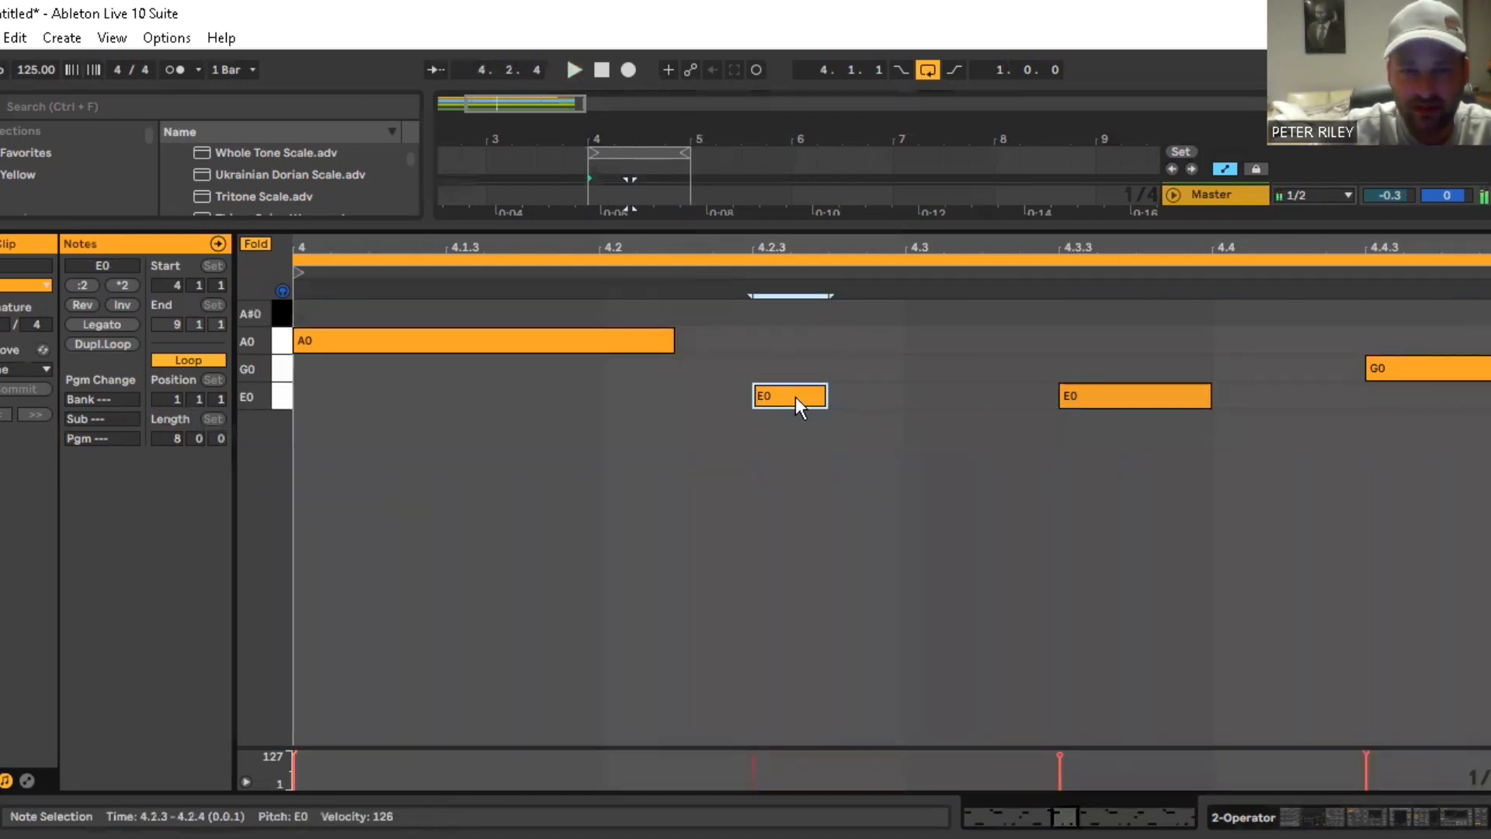
pyautogui.doubleClick(790, 393)
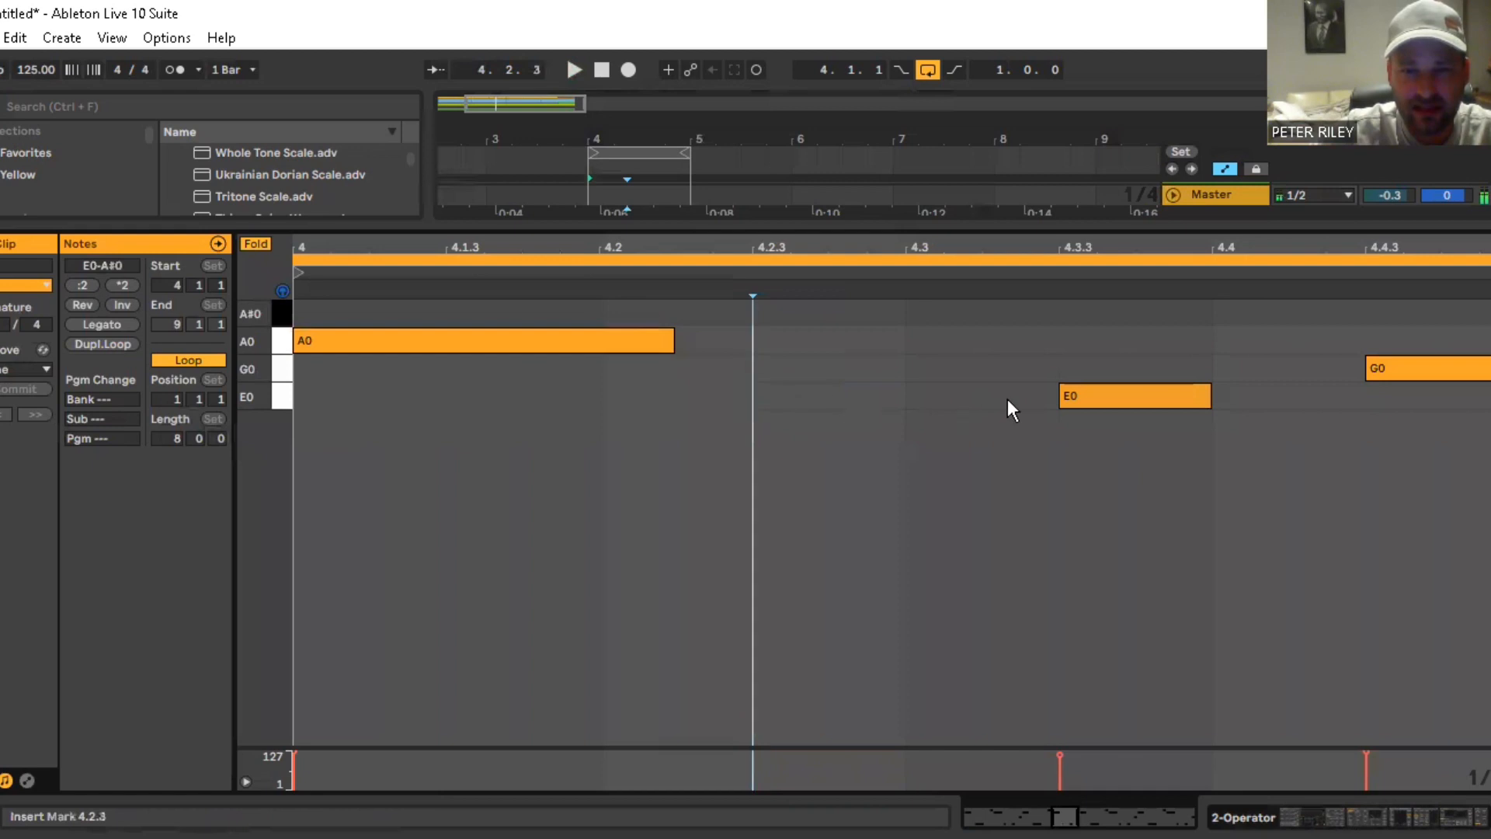
# Move the remaining E0 note in bar 4 to A0 at 4.2.4 and extend the last G0 note to start at 4.4
pyautogui.moveTo(1093, 398); pyautogui.dragTo(933, 347)
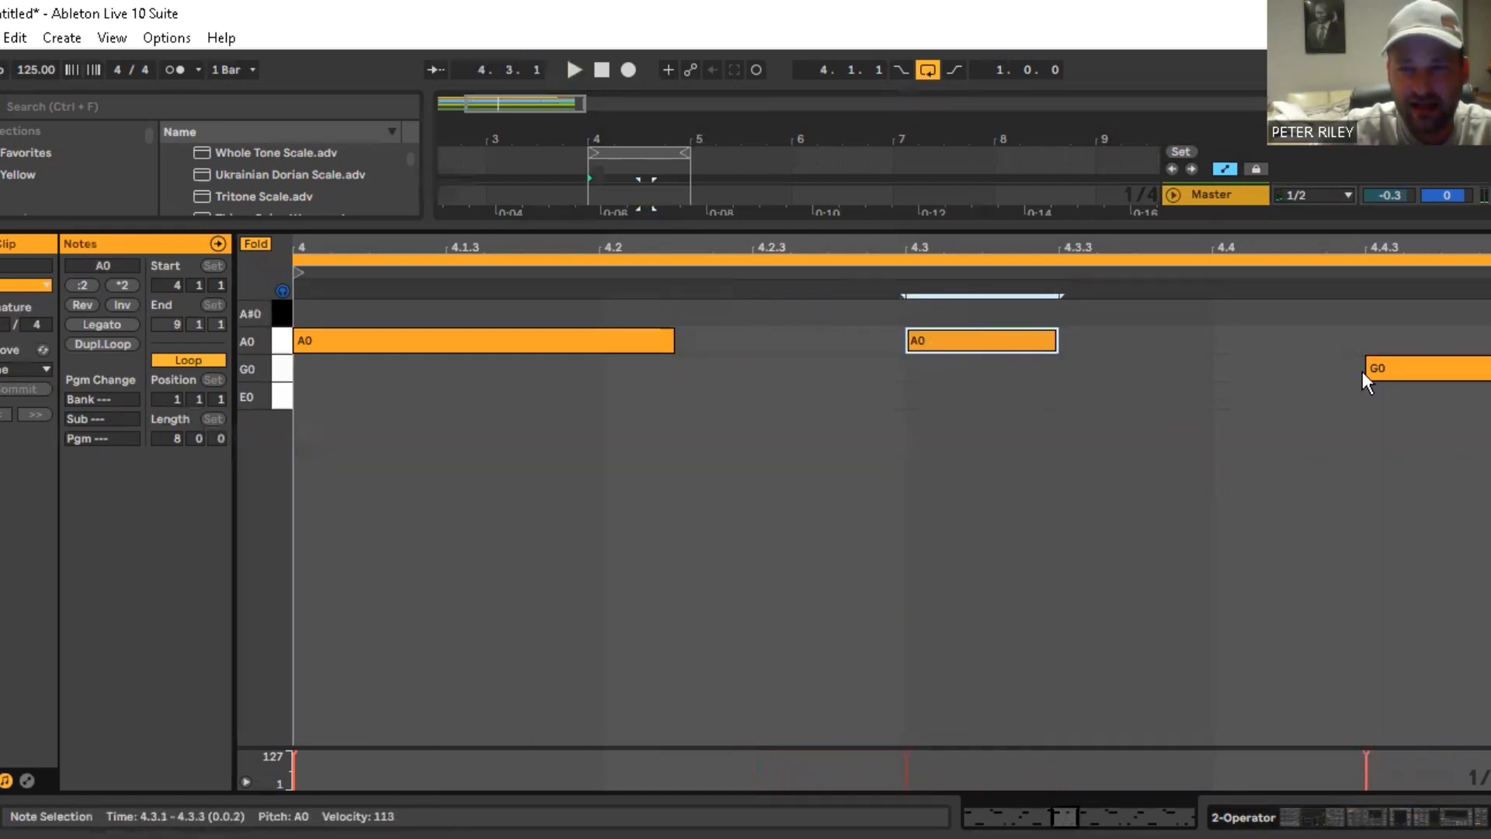
pyautogui.moveTo(1406, 367); pyautogui.dragTo(1438, 384)
pyautogui.press('space')
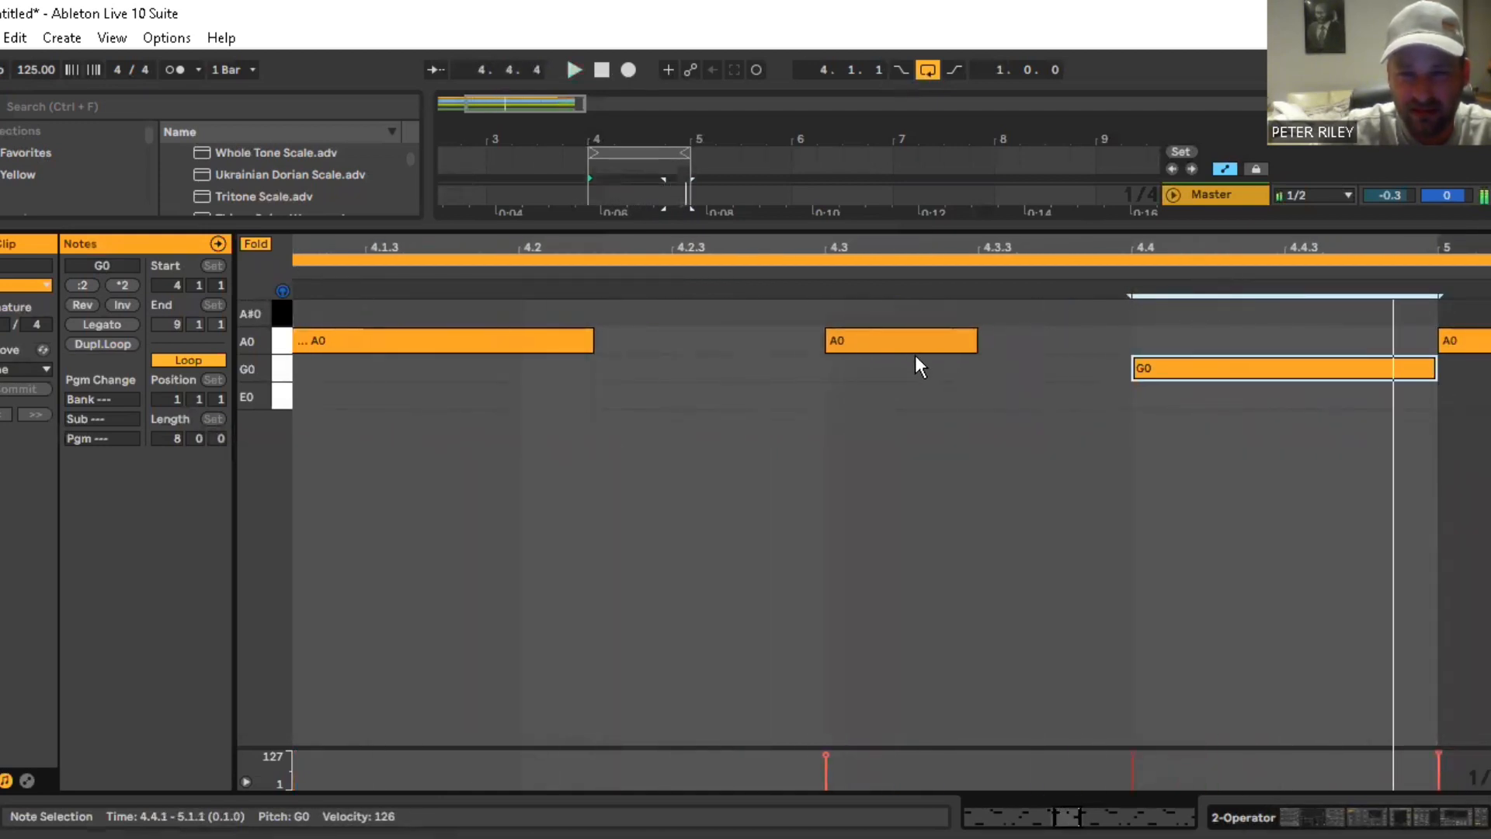
pyautogui.moveTo(885, 343); pyautogui.dragTo(792, 344)
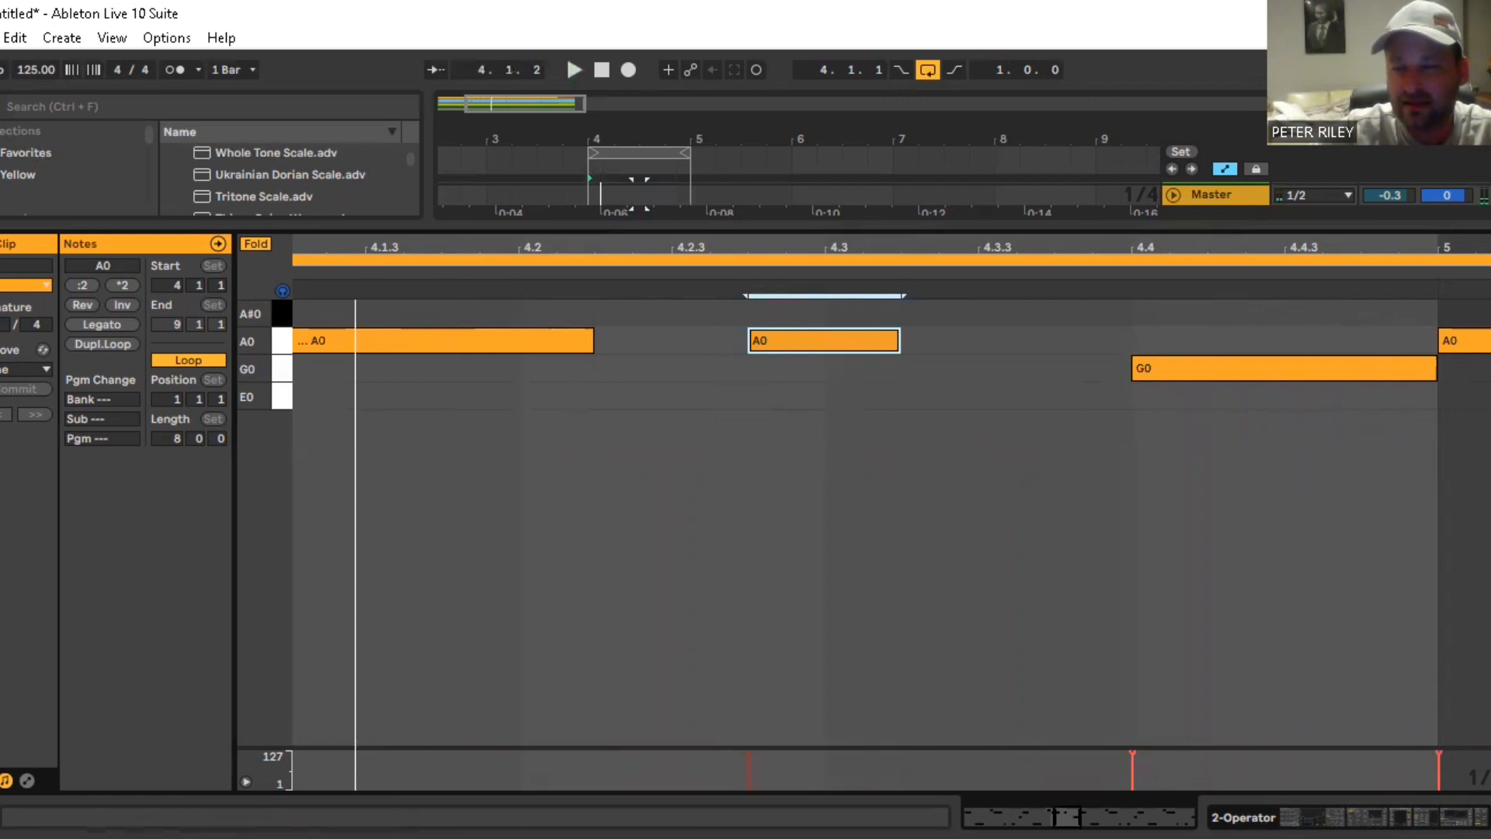
# Return to the full arrangement, set the loop to the eight bars from 1 to 9, and play it
pyautogui.hotkey('ctrl', 'alt', 'l')
pyautogui.moveTo(605, 142); pyautogui.dragTo(442, 157)
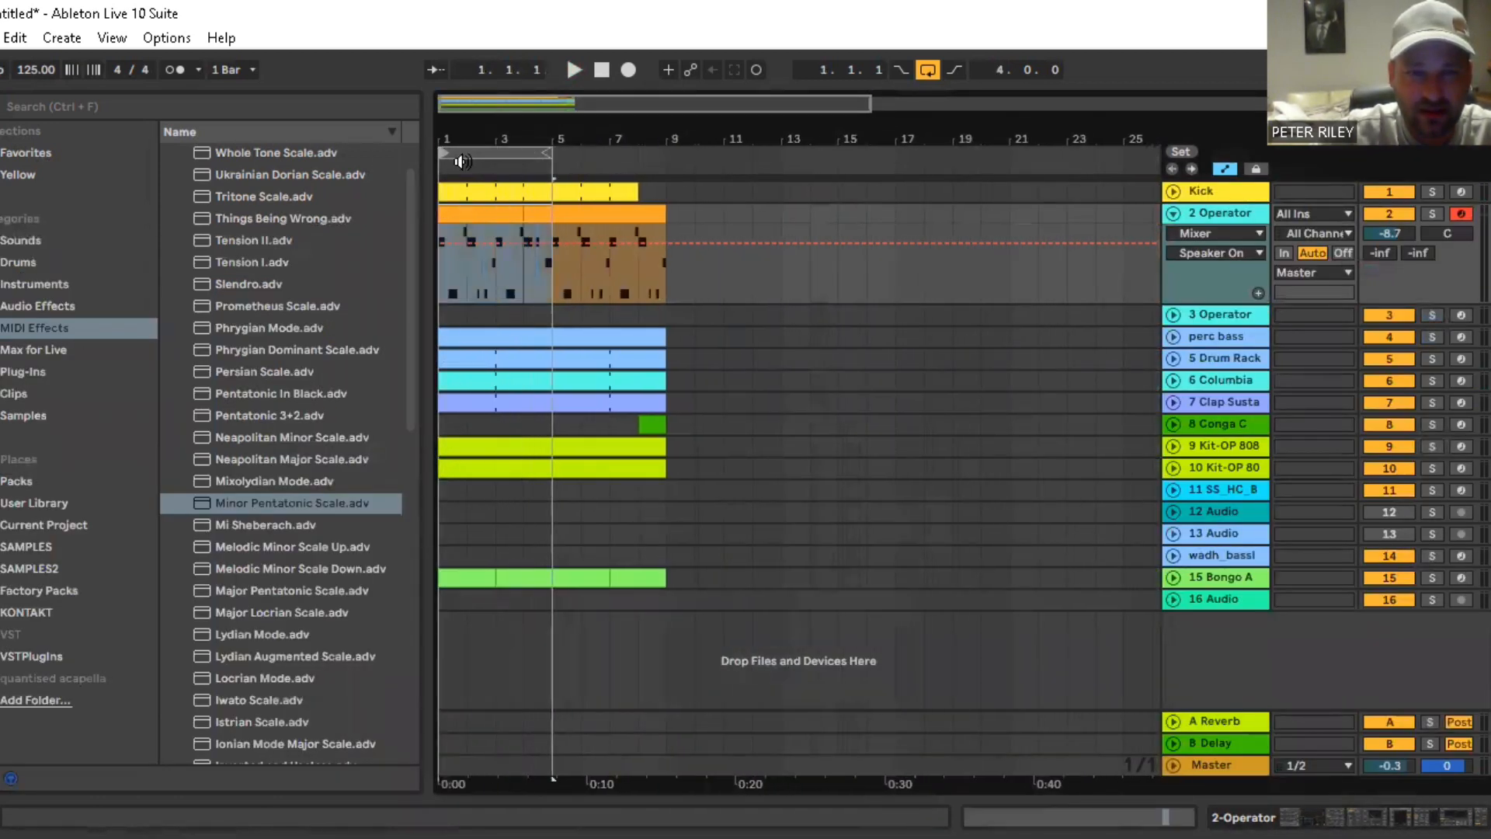
pyautogui.moveTo(549, 153); pyautogui.dragTo(670, 164)
pyautogui.press('space')
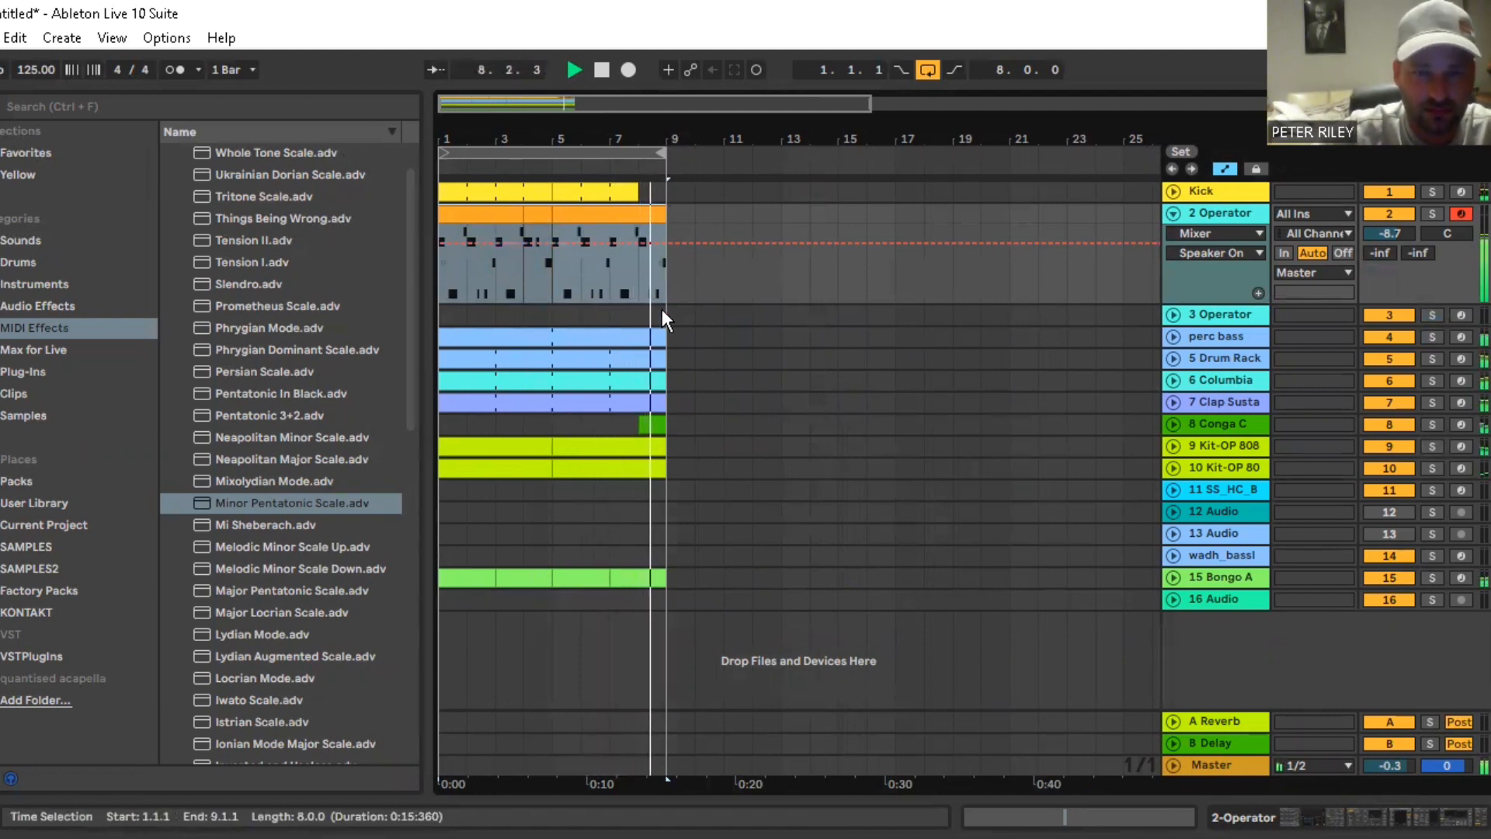
# Open bar 8 of the 2 Operator clip for note editing and show every pitch row
pyautogui.click(653, 218)
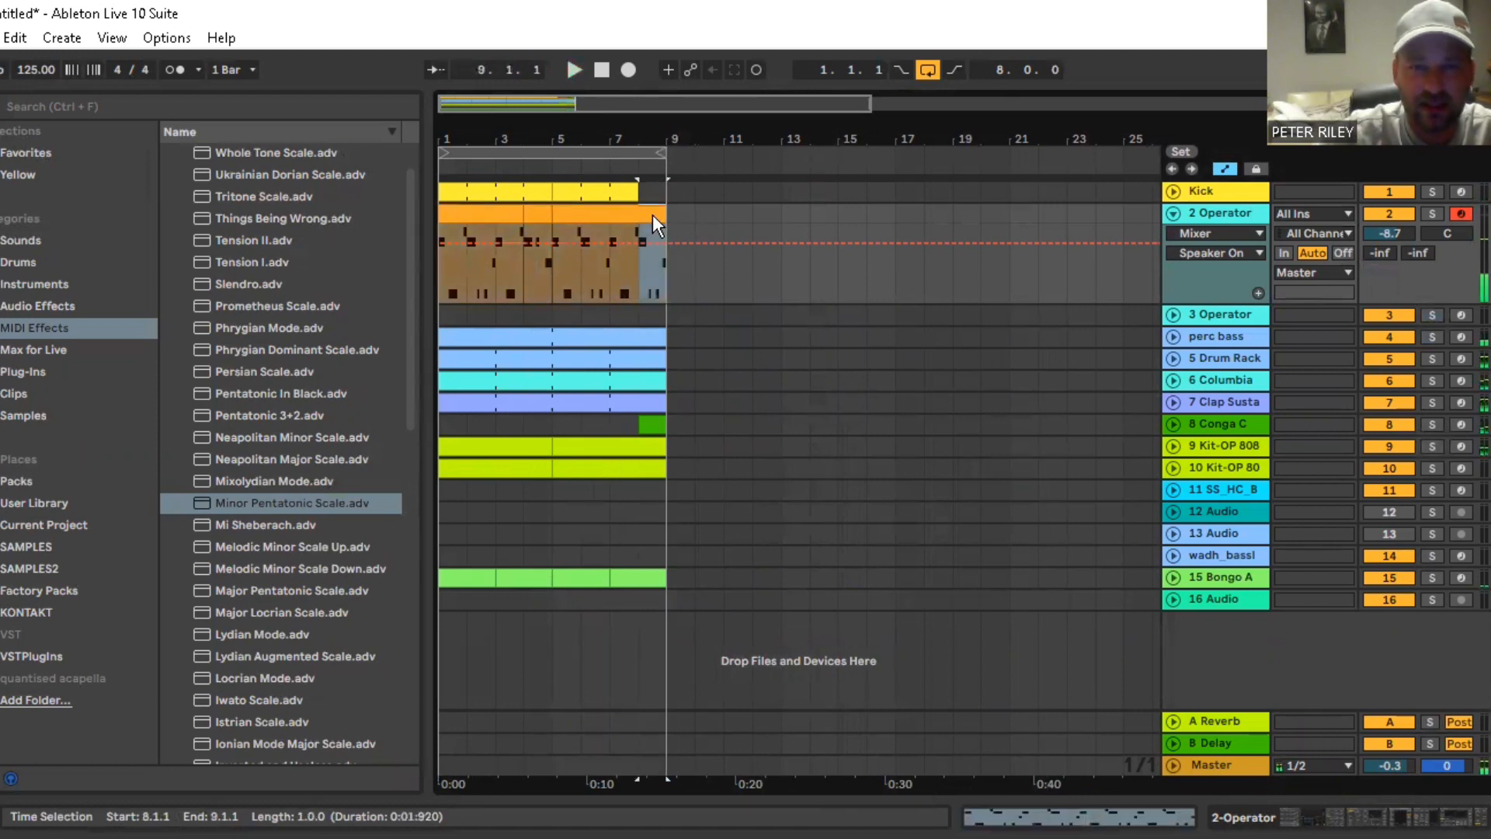
pyautogui.press('space')
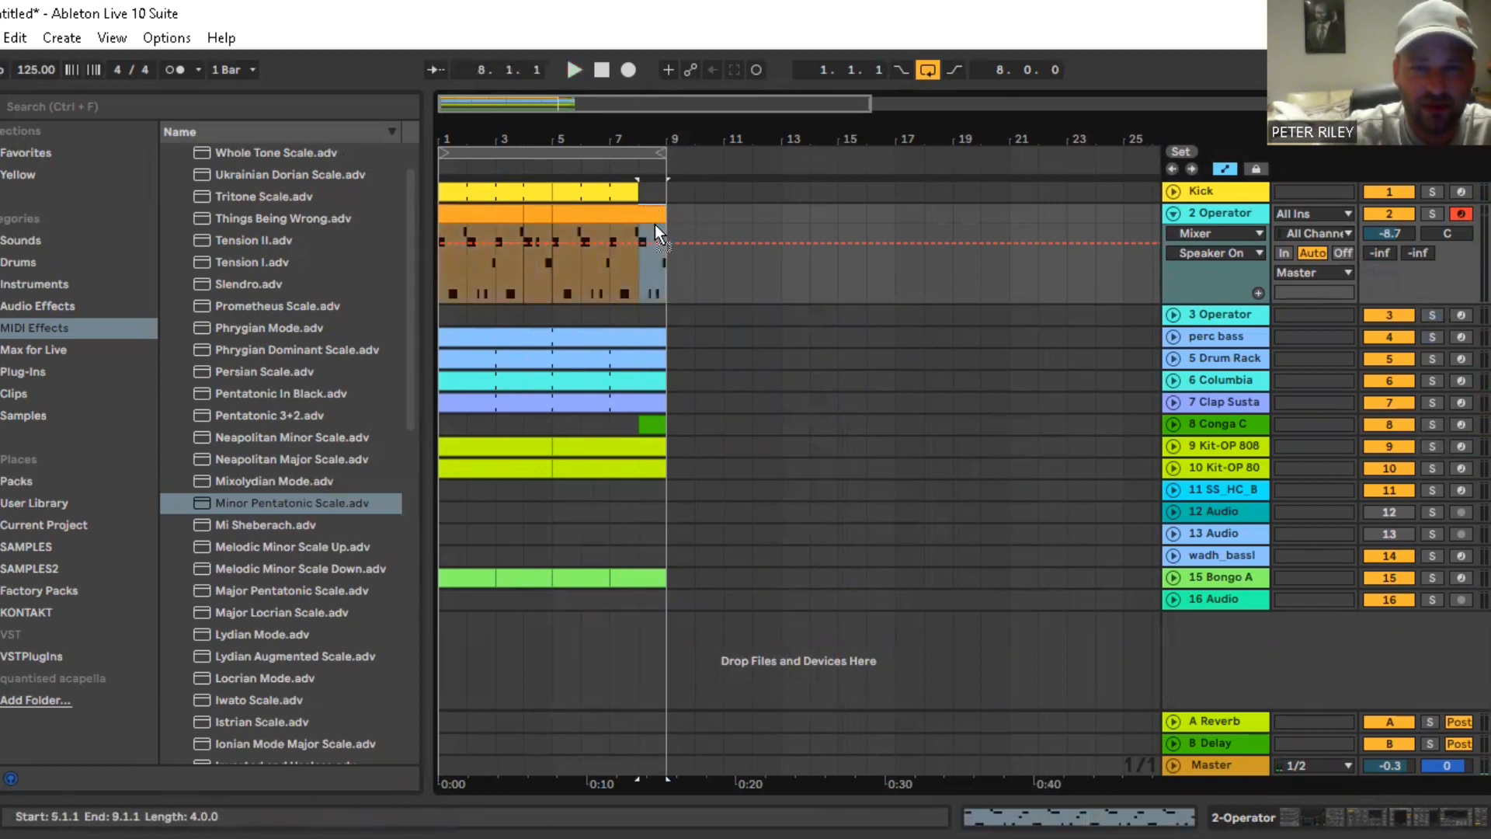
pyautogui.doubleClick(652, 219)
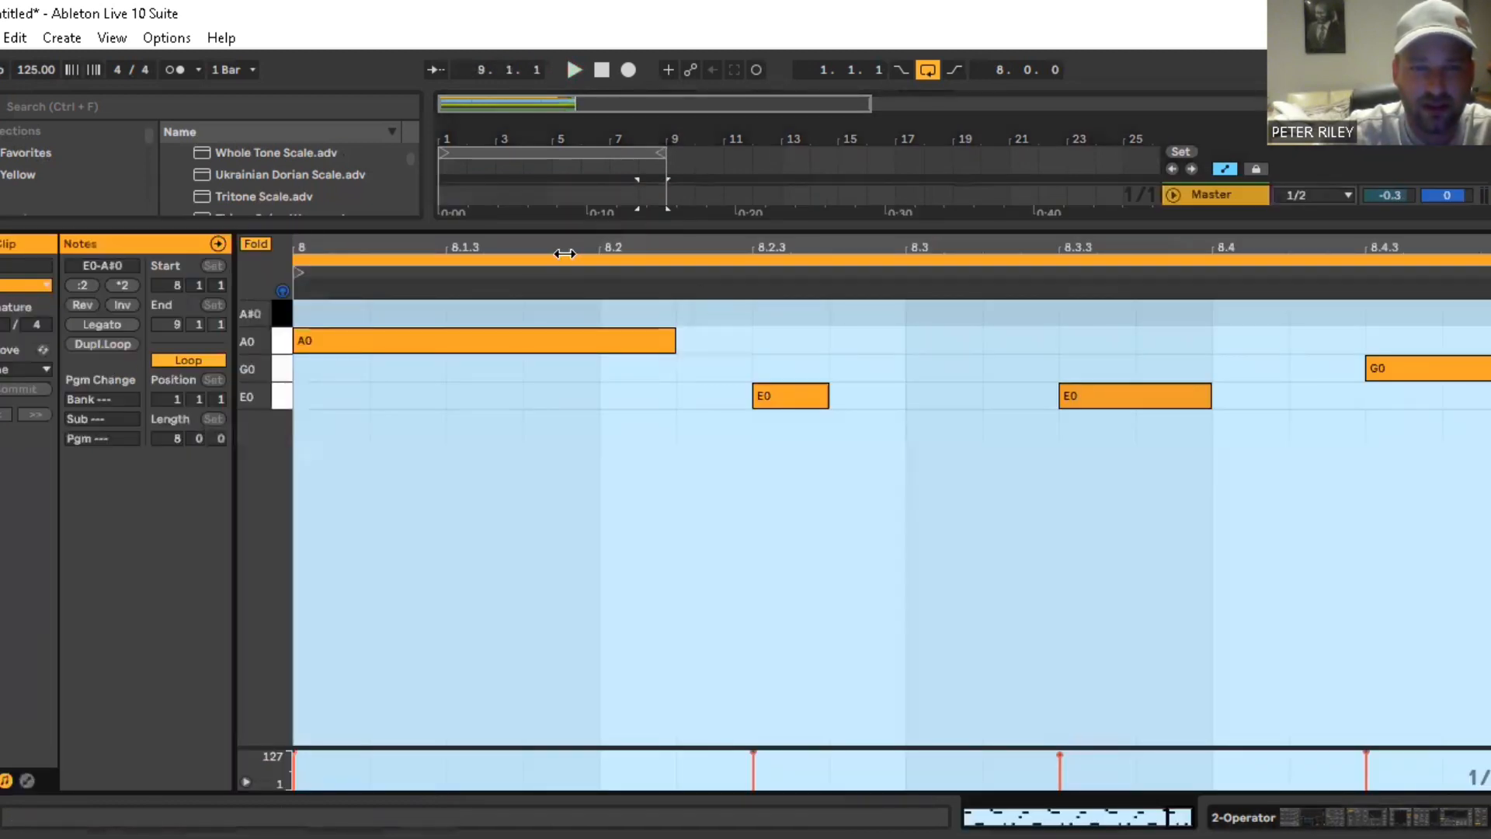
pyautogui.click(259, 242)
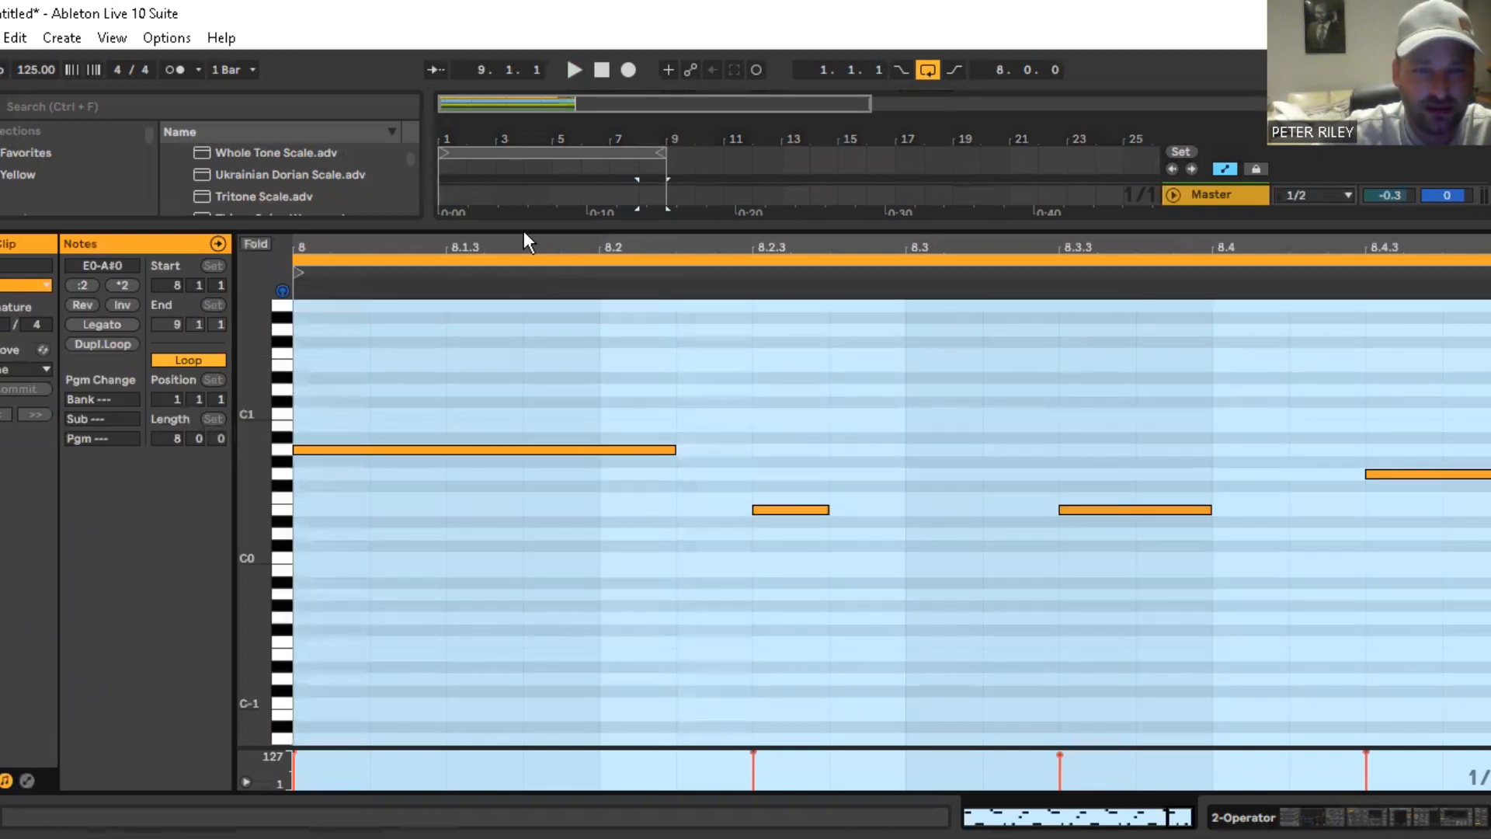
# Audition the natural notes descending from A0 to C0 on the 2 Operator instrument
pyautogui.click(661, 365)
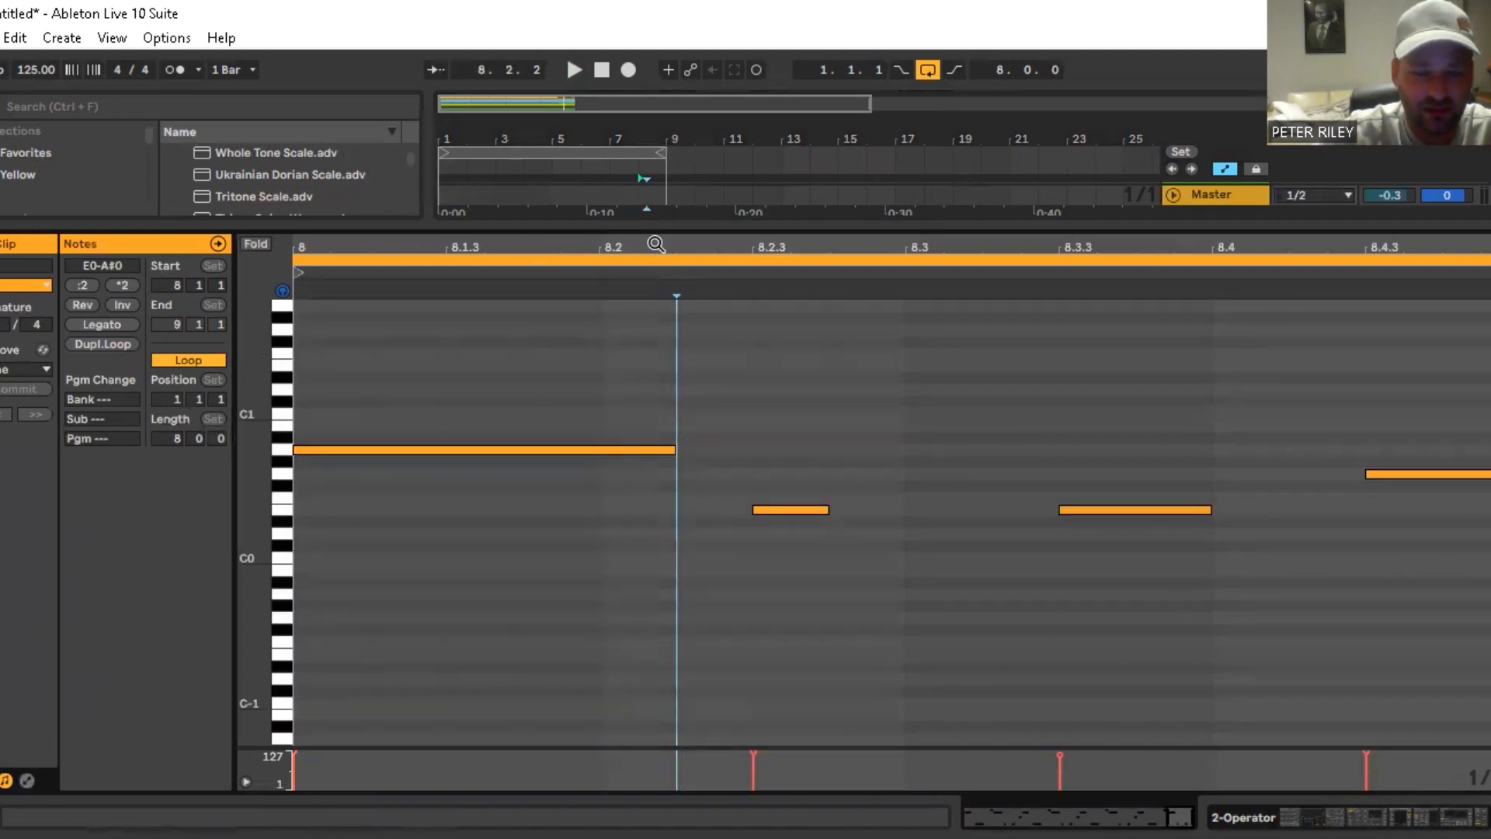
pyautogui.press('h')
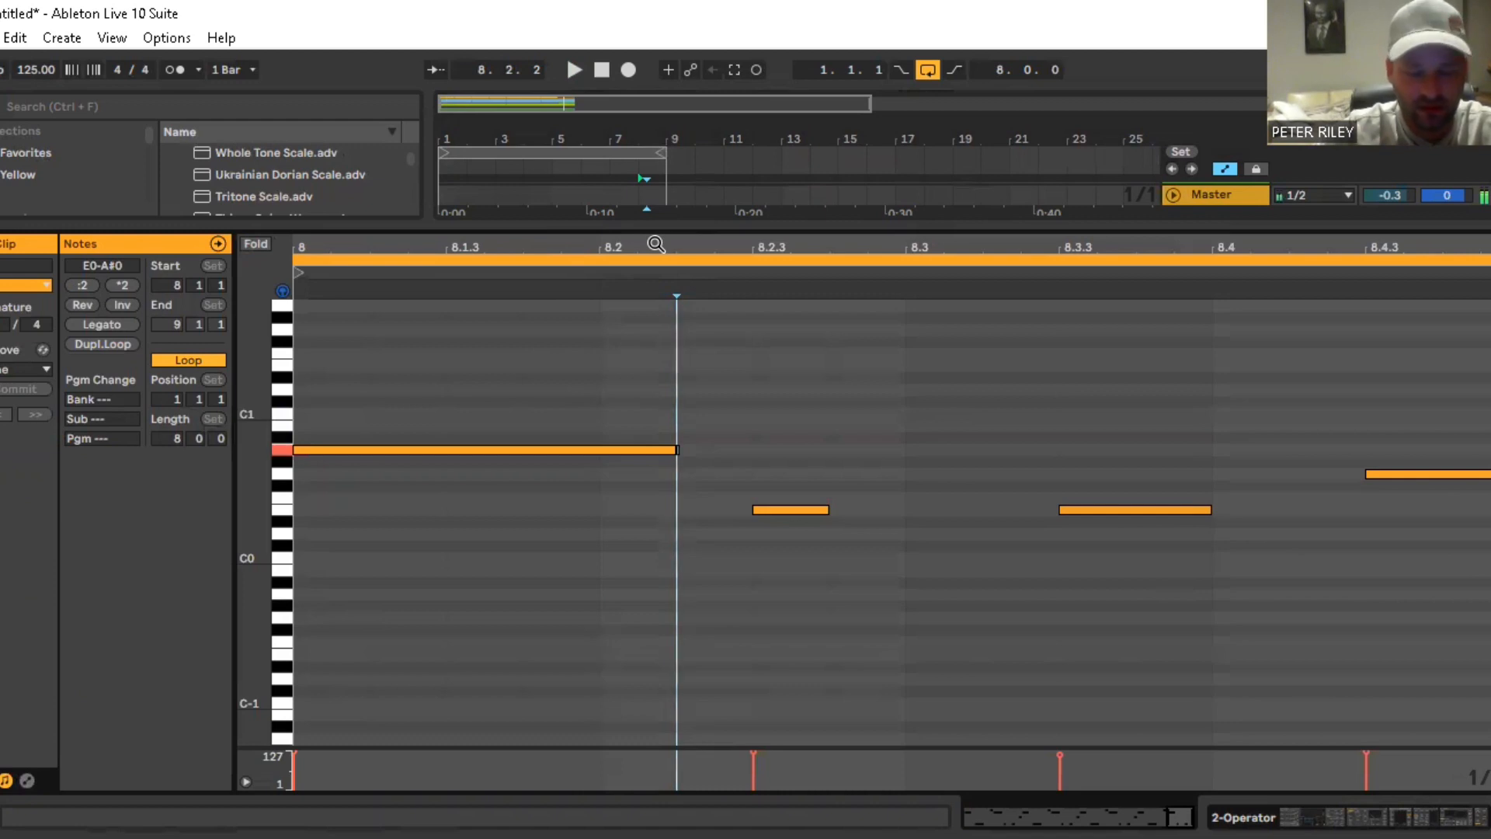
pyautogui.press('g')
pyautogui.press('f')
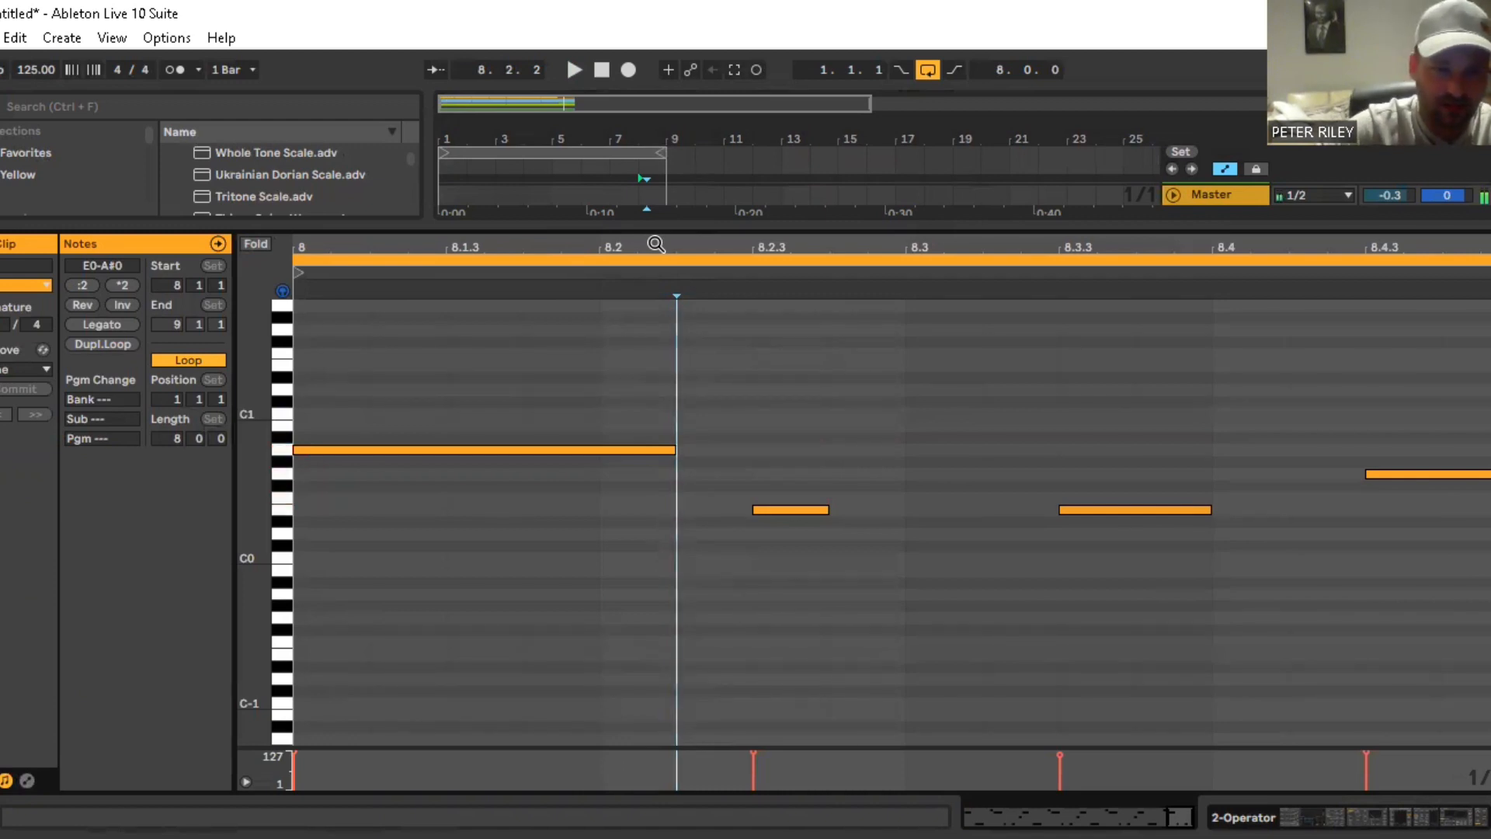
pyautogui.press('d')
pyautogui.press('s')
pyautogui.press('a')
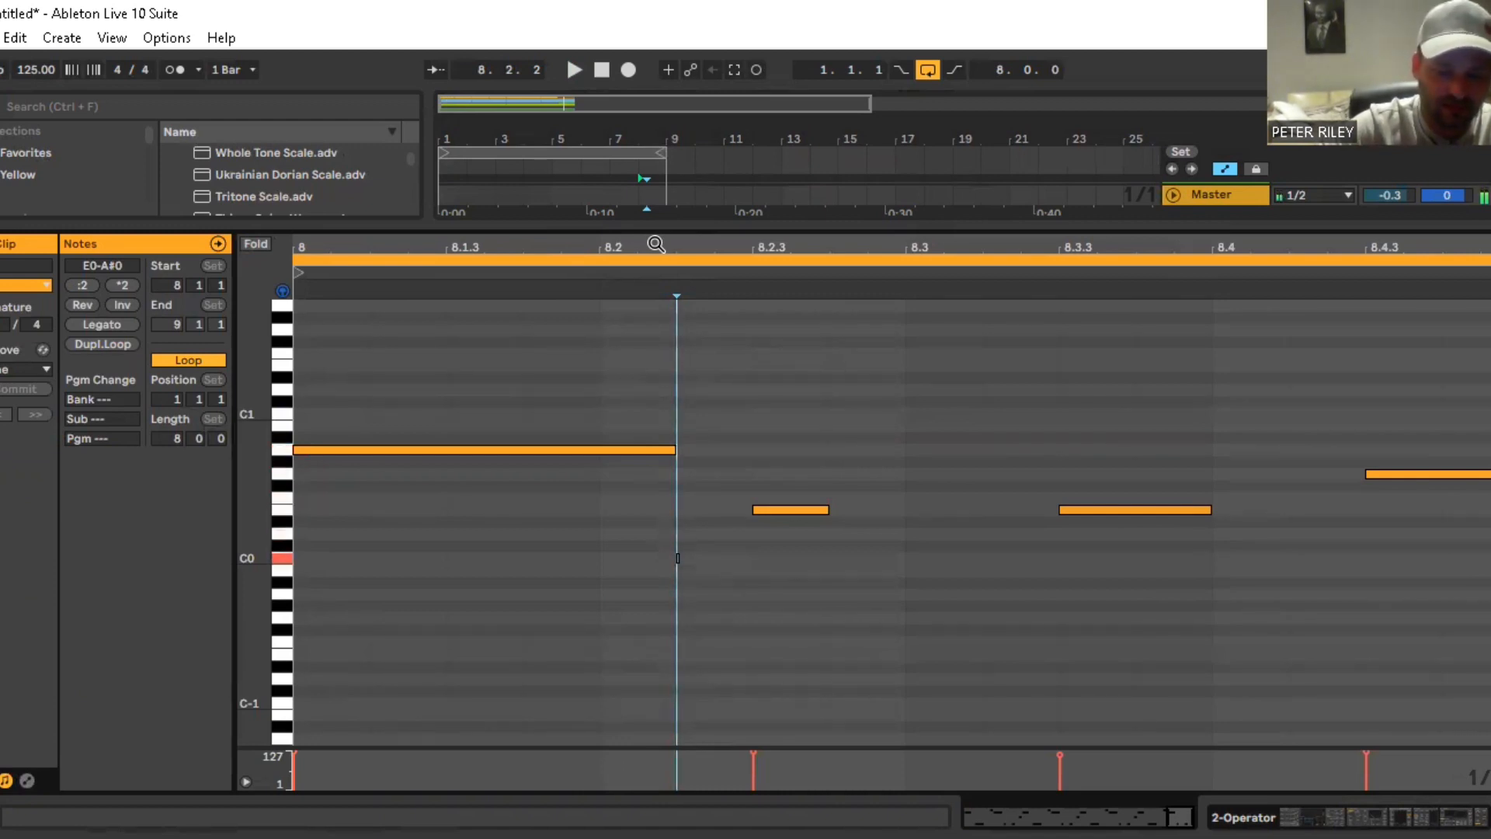
pyautogui.press('h')
pyautogui.press('g')
pyautogui.press('d')
pyautogui.press('s')
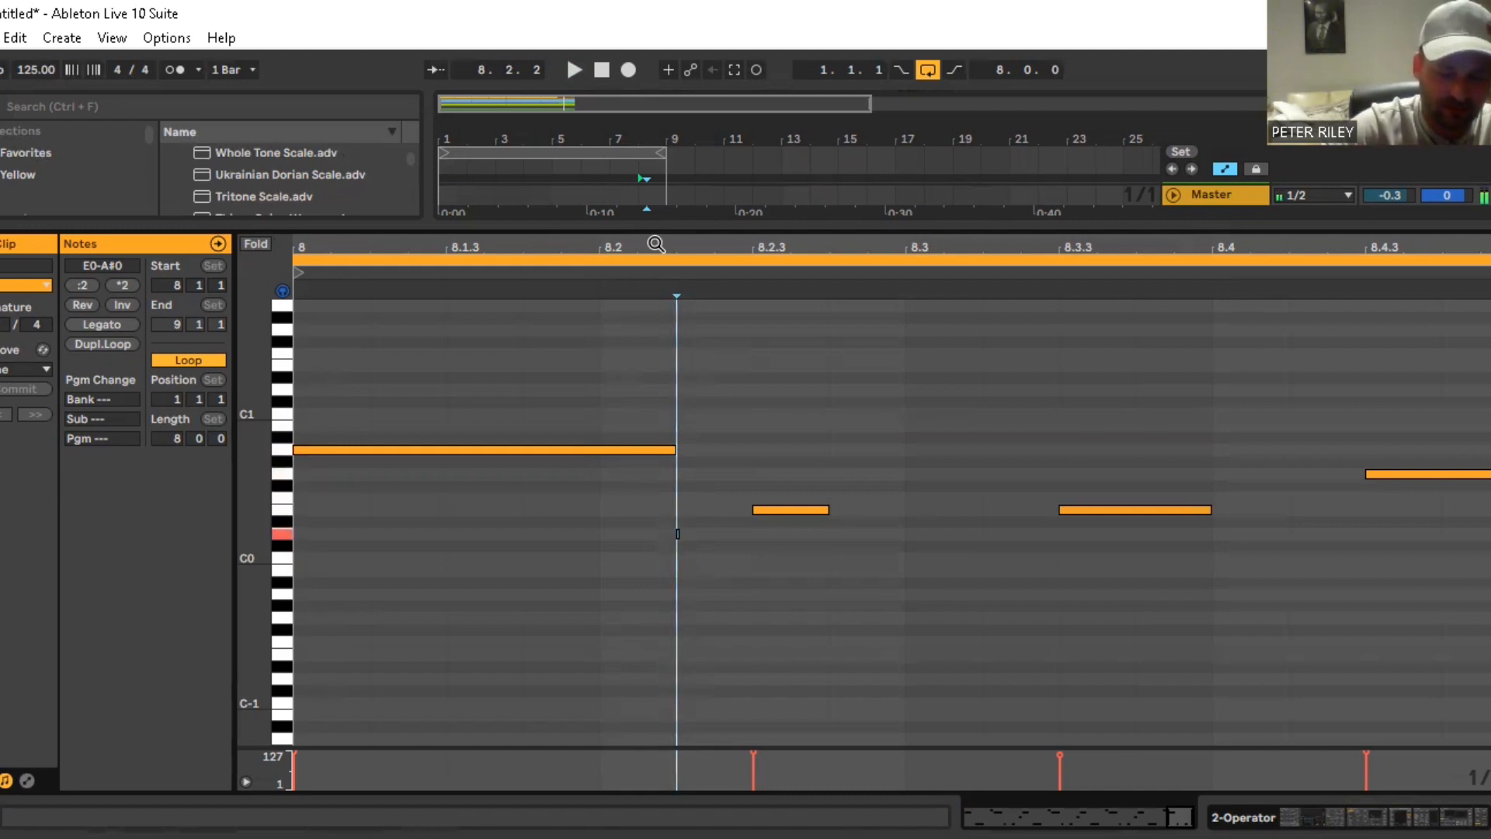
pyautogui.press('a')
pyautogui.press('h')
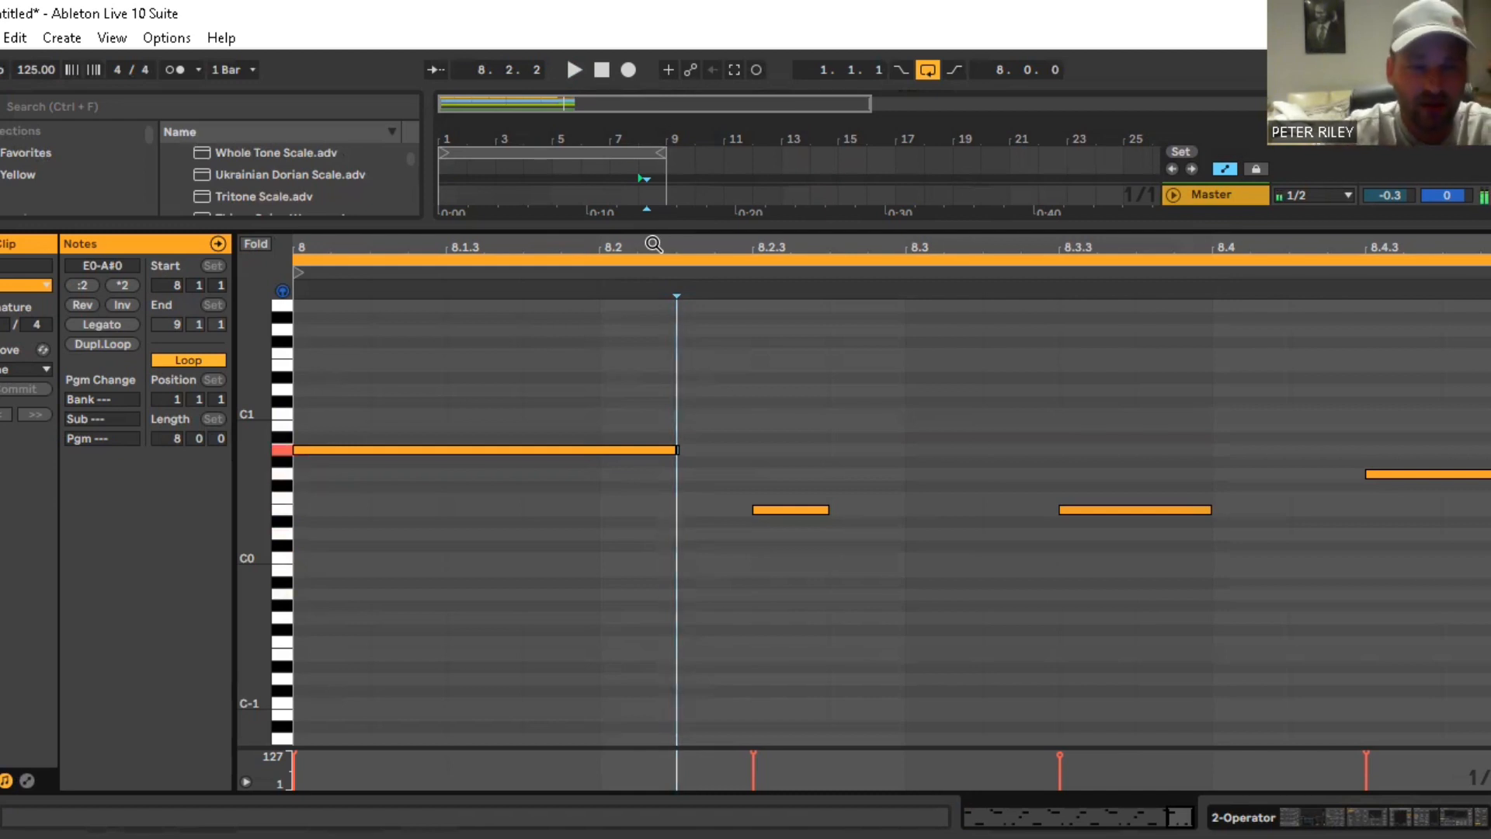
pyautogui.press('h')
pyautogui.press('g')
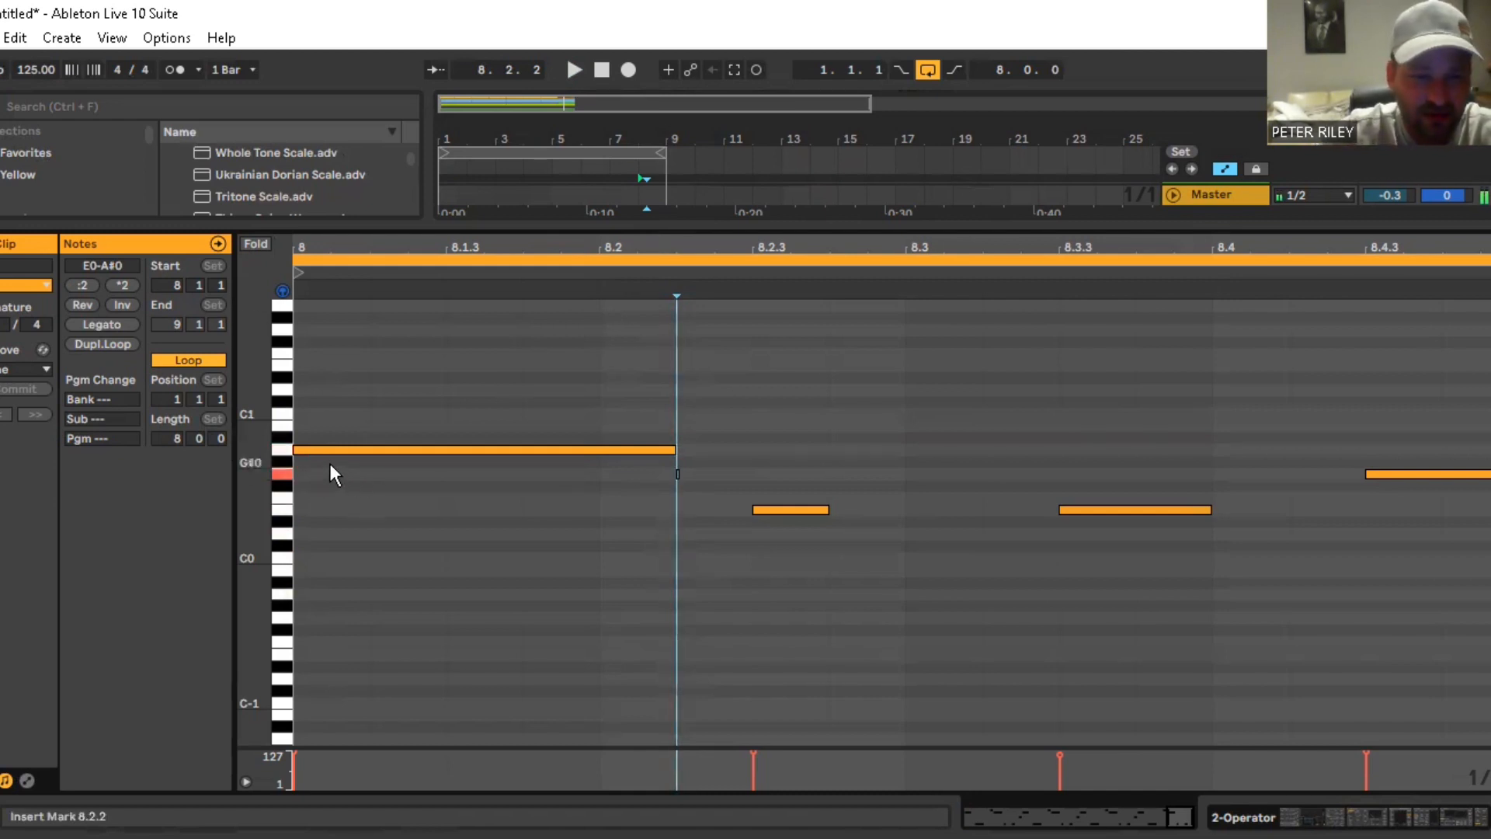
# Add sixteenth notes on G0, F0, E0, D0, C0, B-1 and A-1 at the start of bar 8
pyautogui.doubleClick(309, 472)
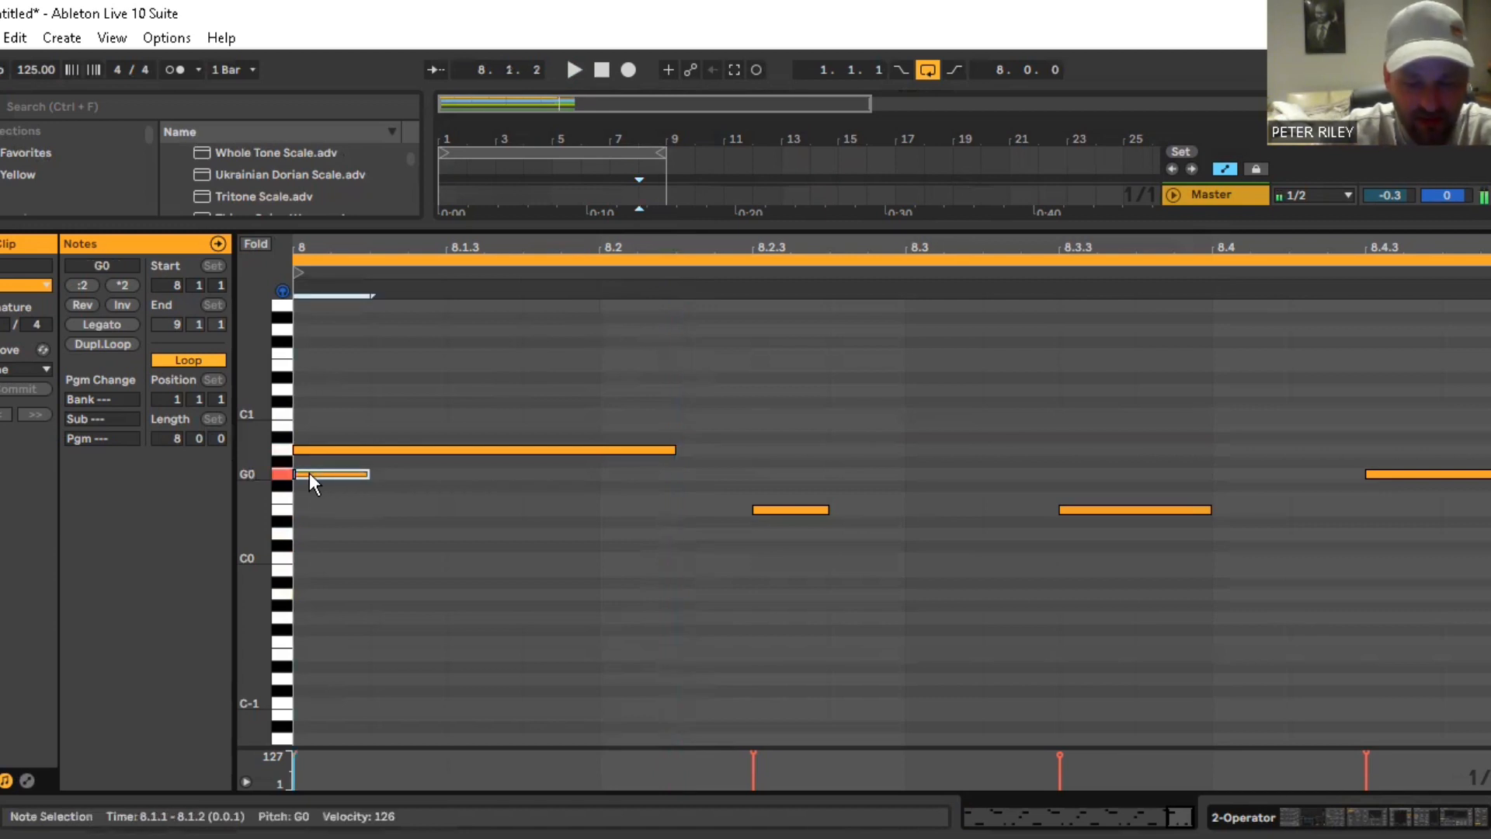
pyautogui.doubleClick(309, 497)
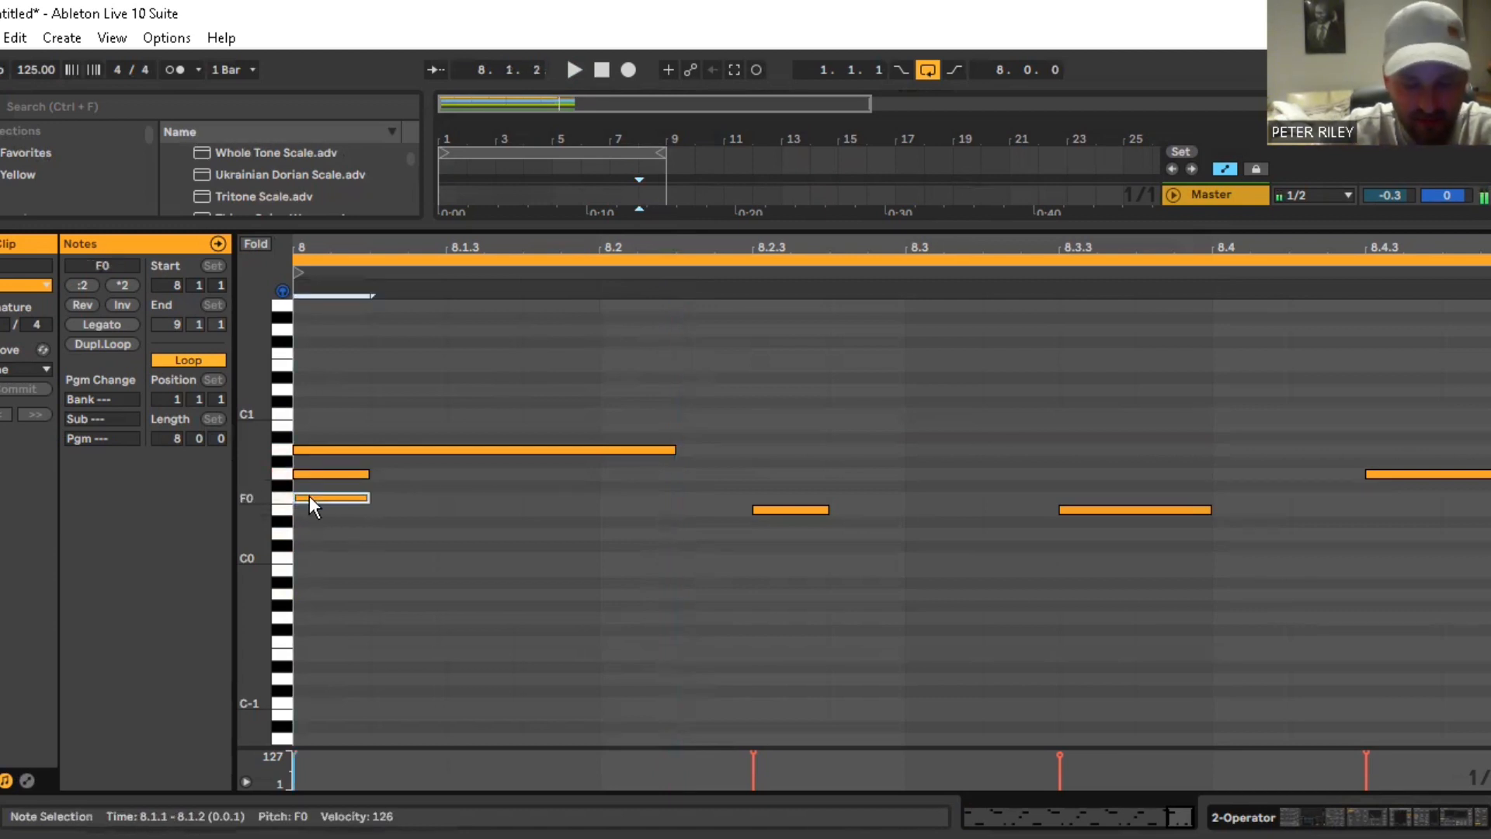
pyautogui.doubleClick(306, 509)
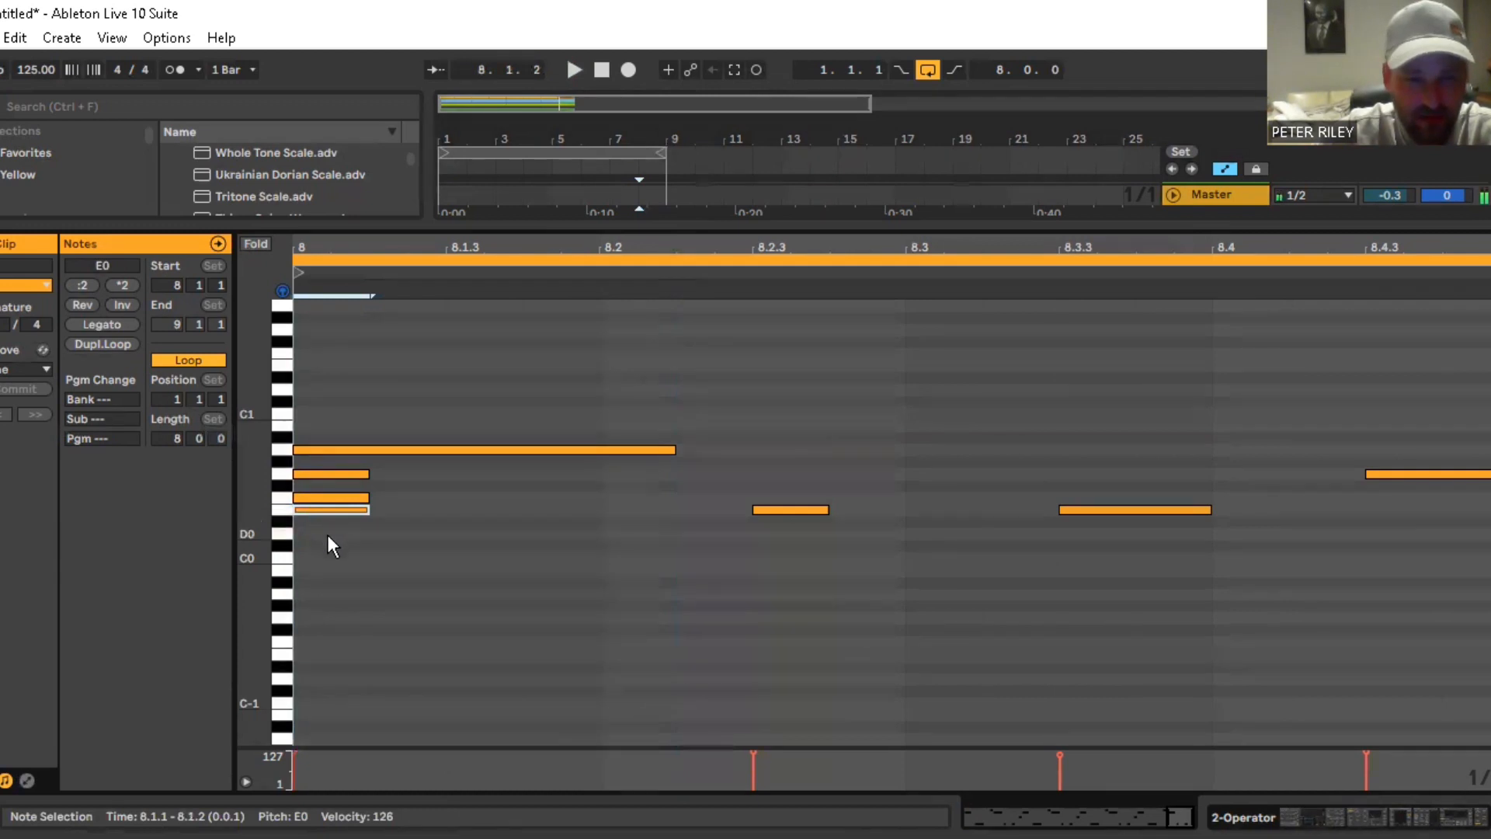
pyautogui.doubleClick(309, 534)
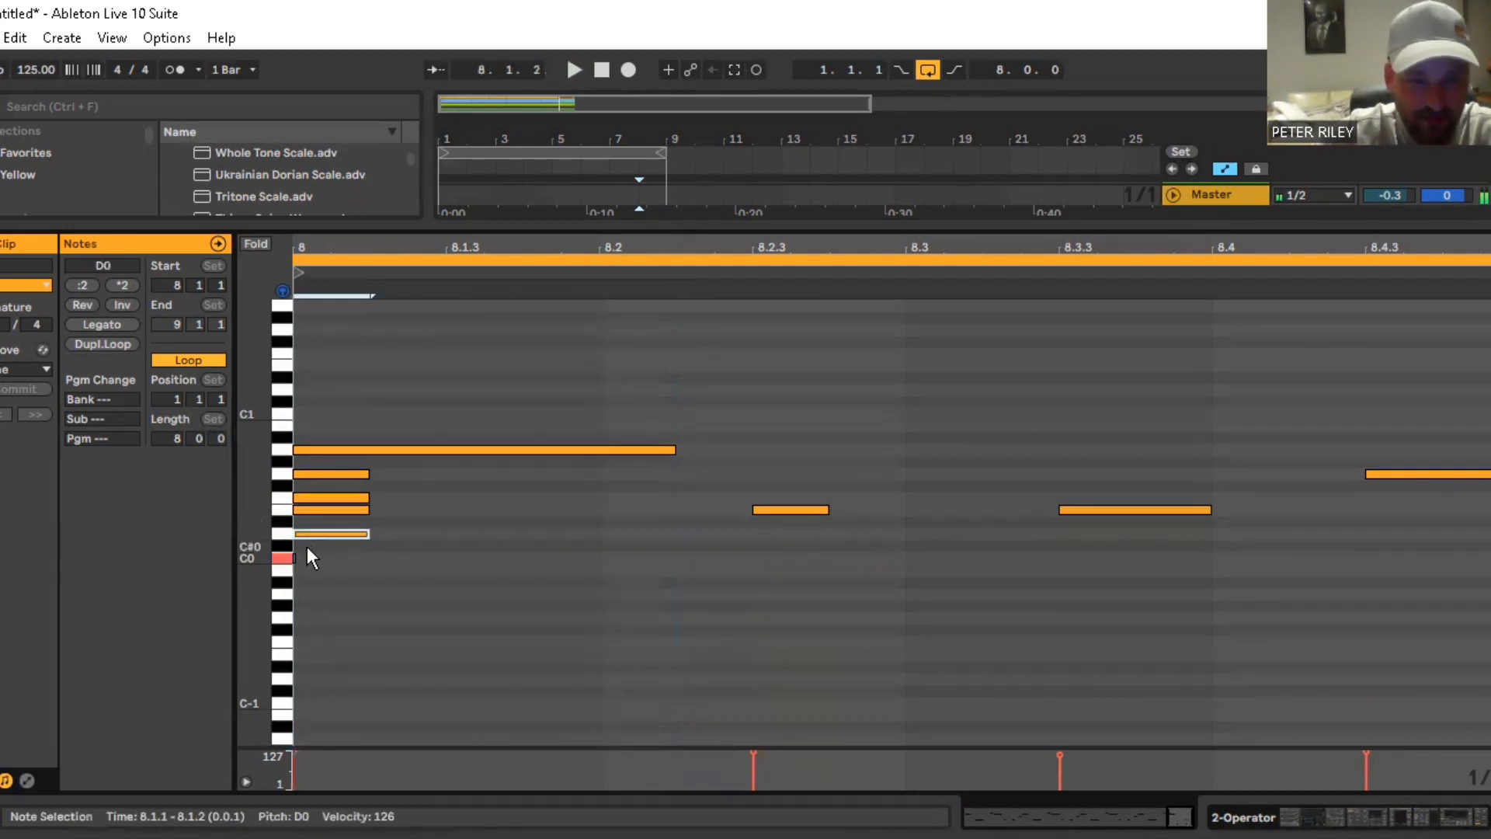
pyautogui.doubleClick(303, 557)
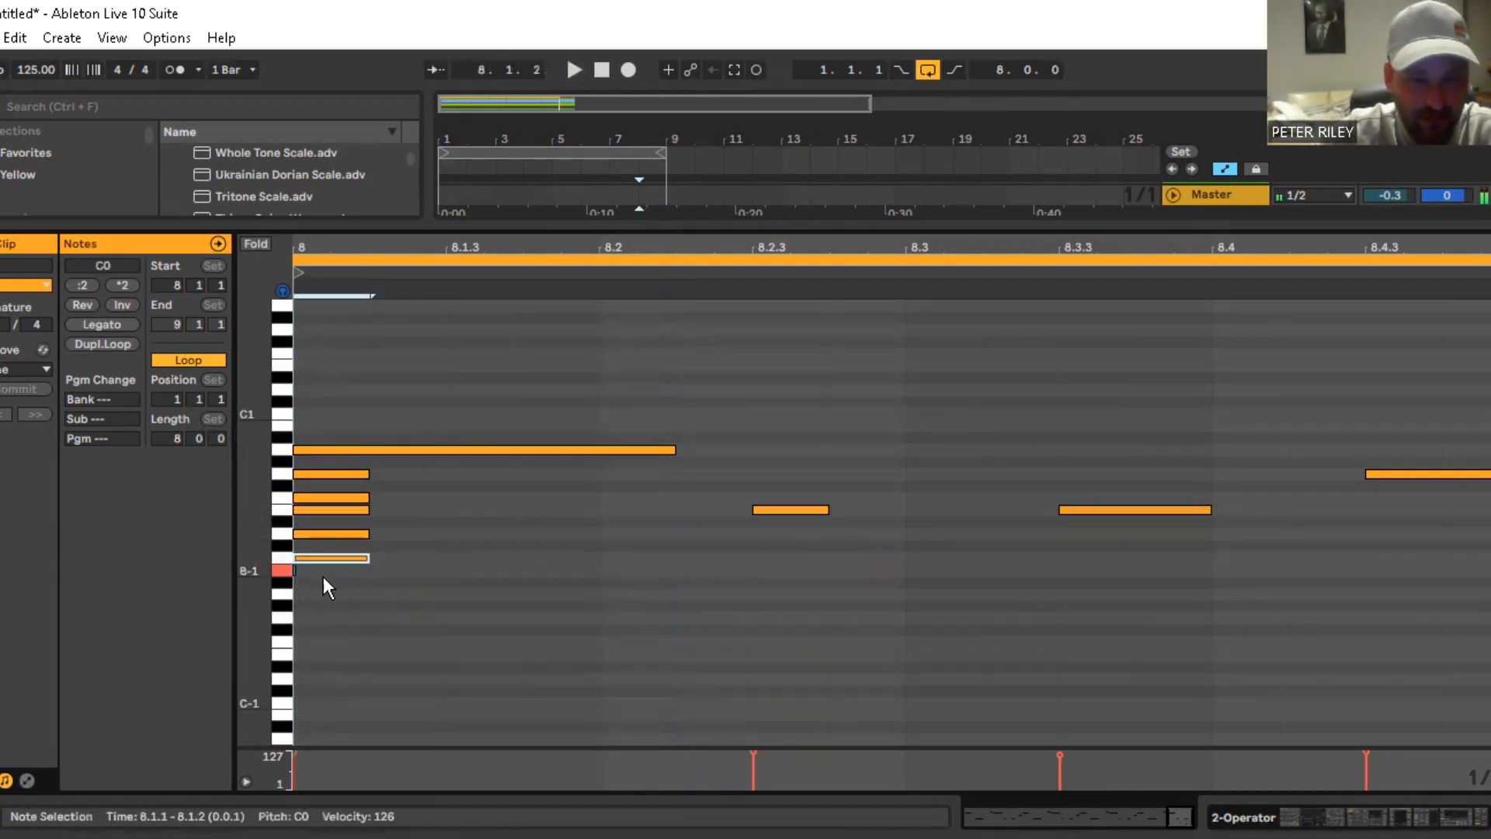
pyautogui.doubleClick(303, 570)
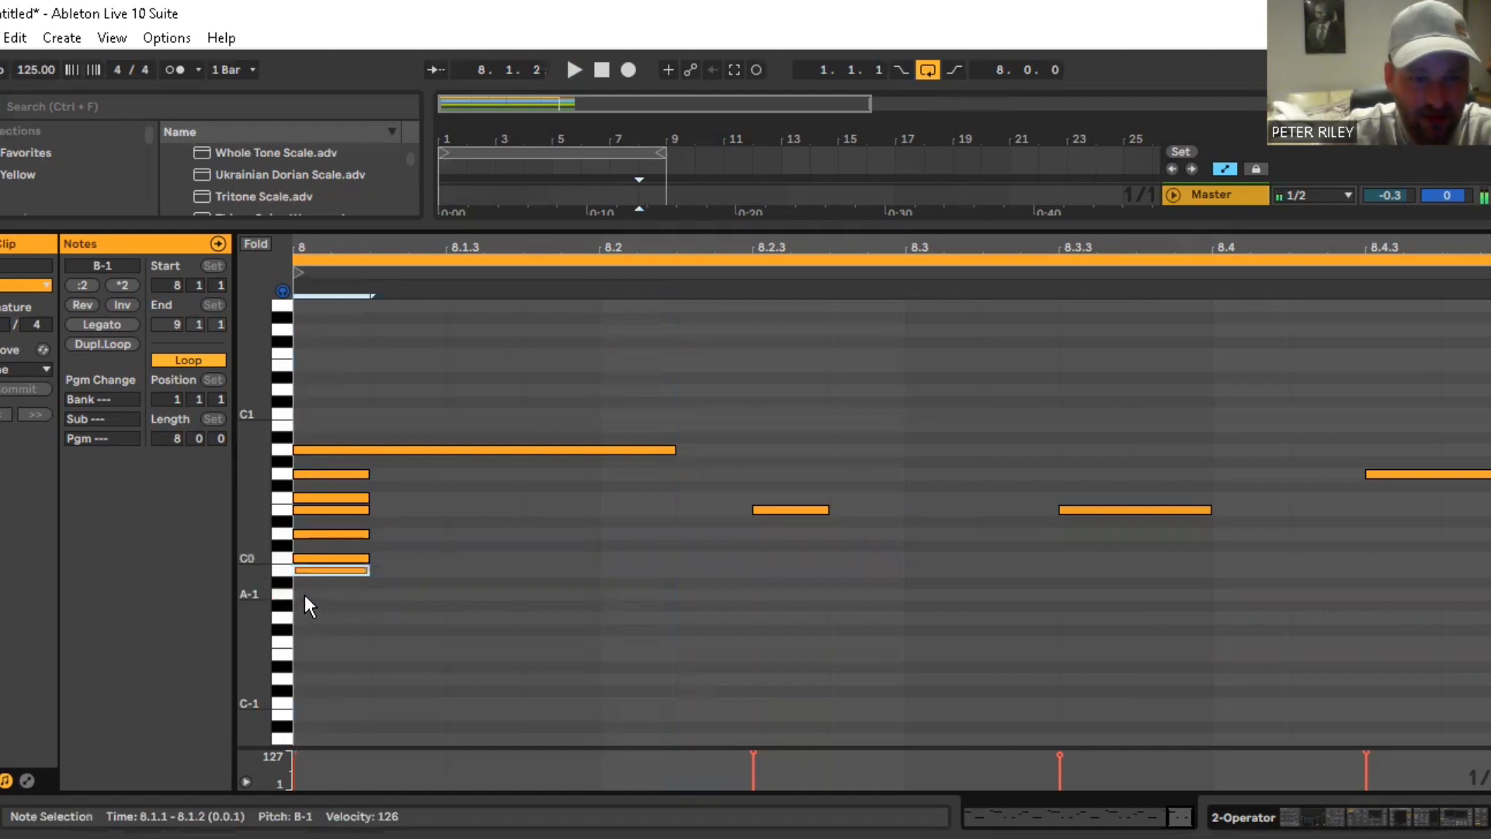
pyautogui.doubleClick(304, 594)
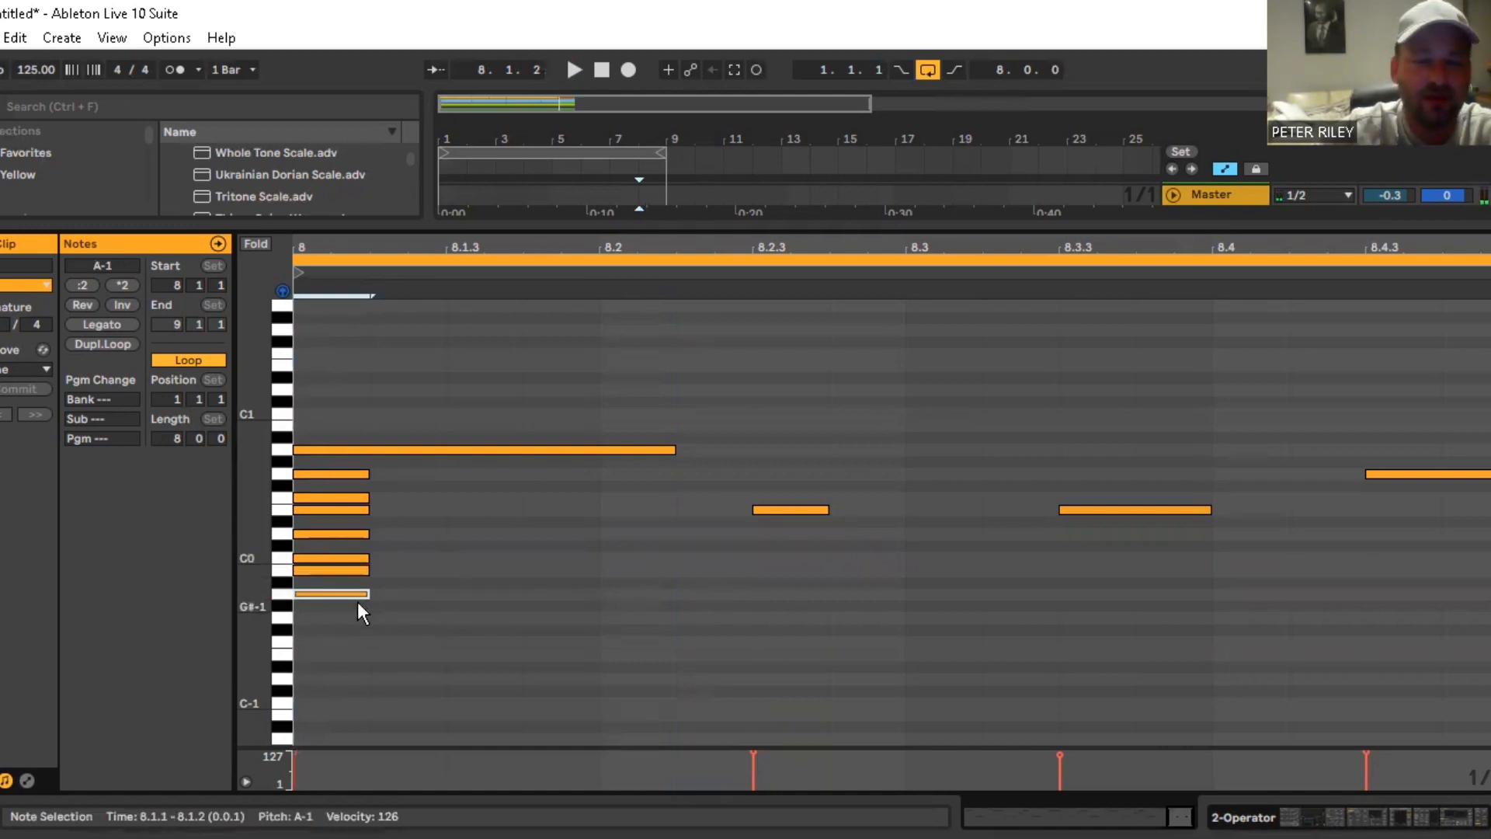
# Fold the note view to the used pitches and delete the stacked G0 to A-1 sixteenth notes at the start of bar 8
pyautogui.click(255, 244)
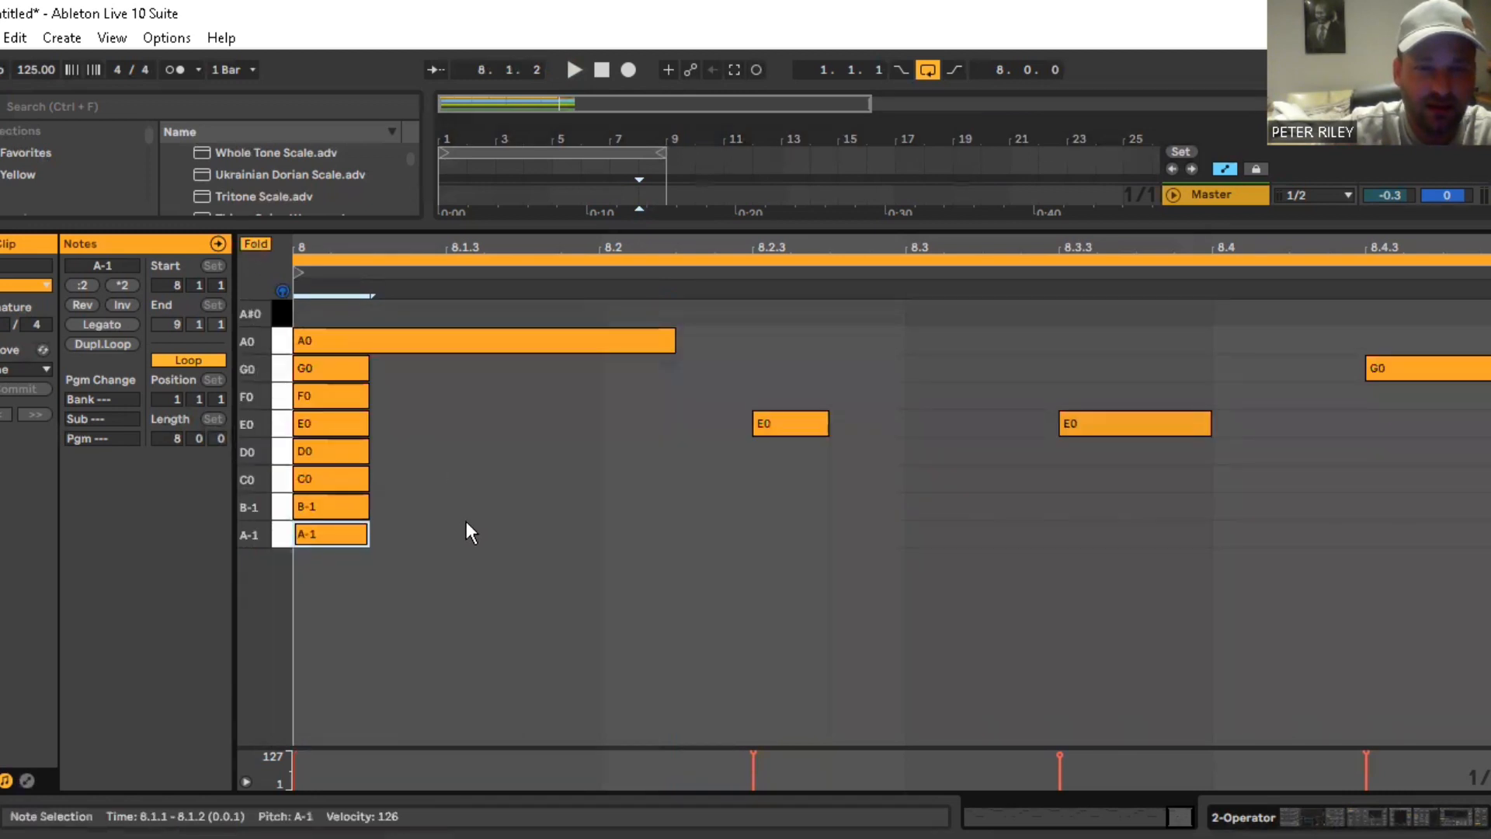
pyautogui.moveTo(401, 586); pyautogui.dragTo(325, 367)
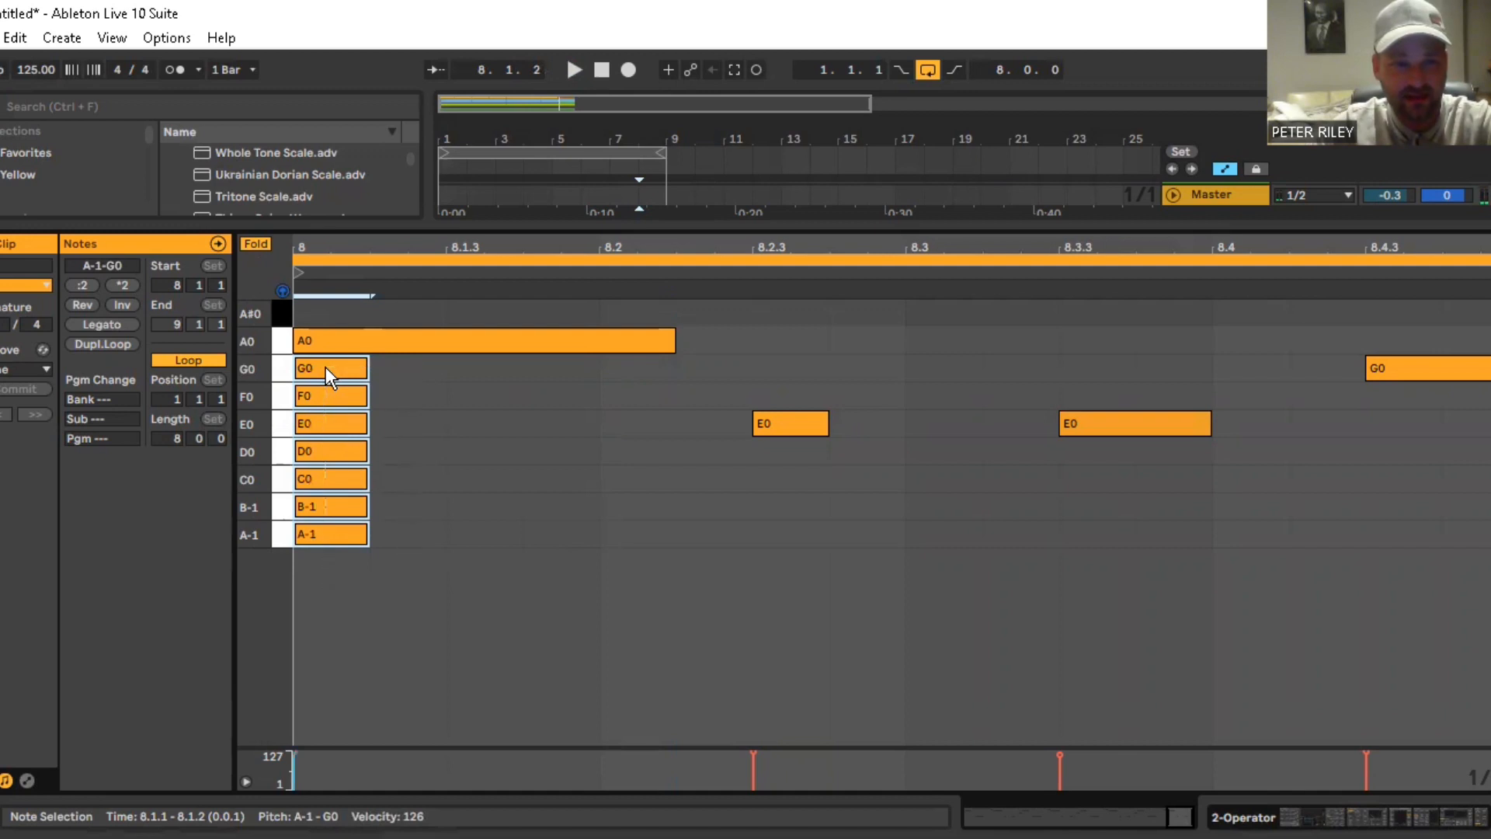
pyautogui.press('Delete')
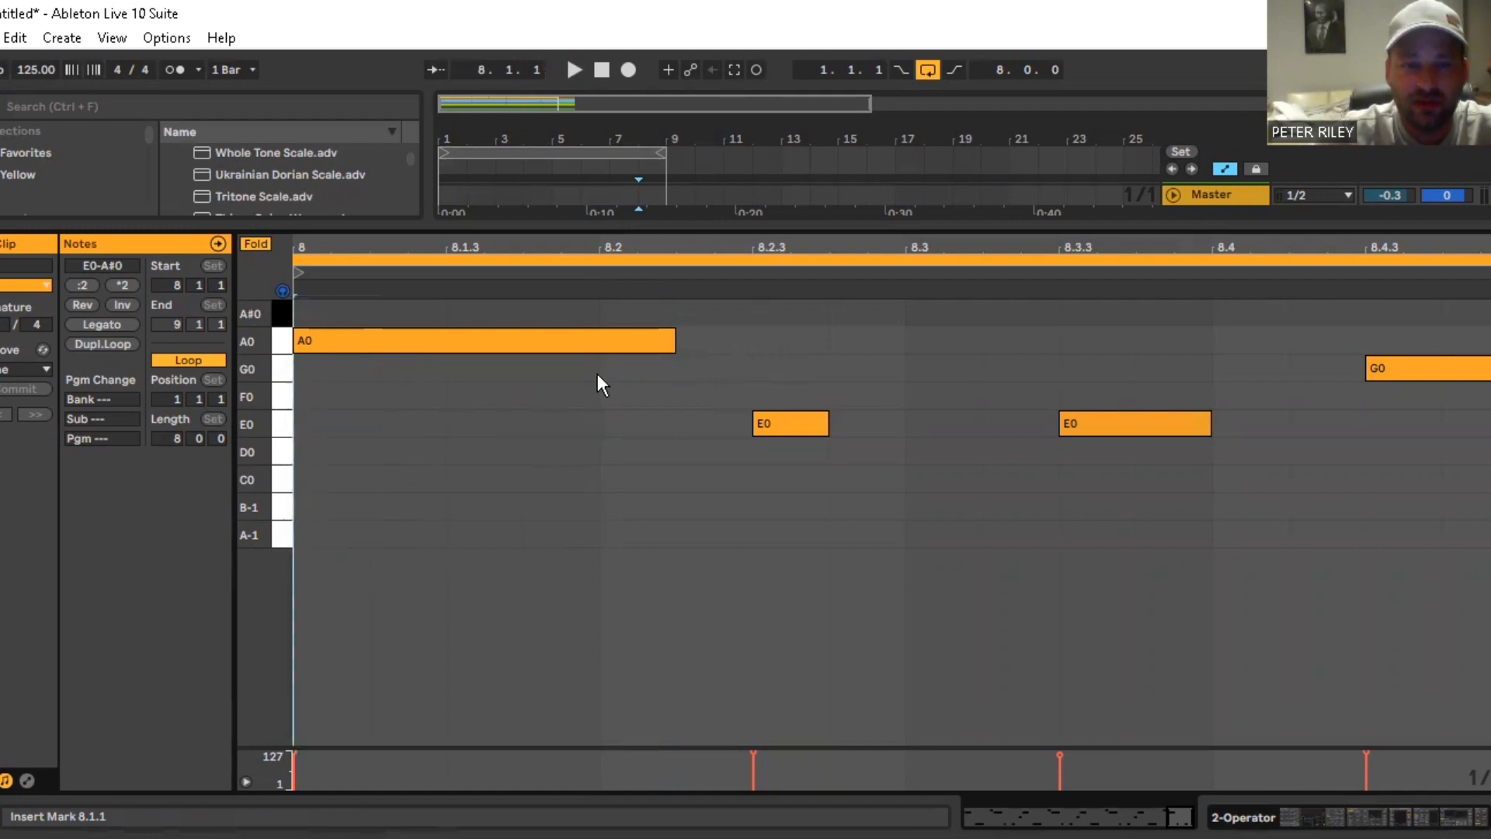
# Add a sixteenth-note G0 at 8.1.4 and shorten the bar's opening A0 note so it ends where G0 starts
pyautogui.doubleClick(544, 370)
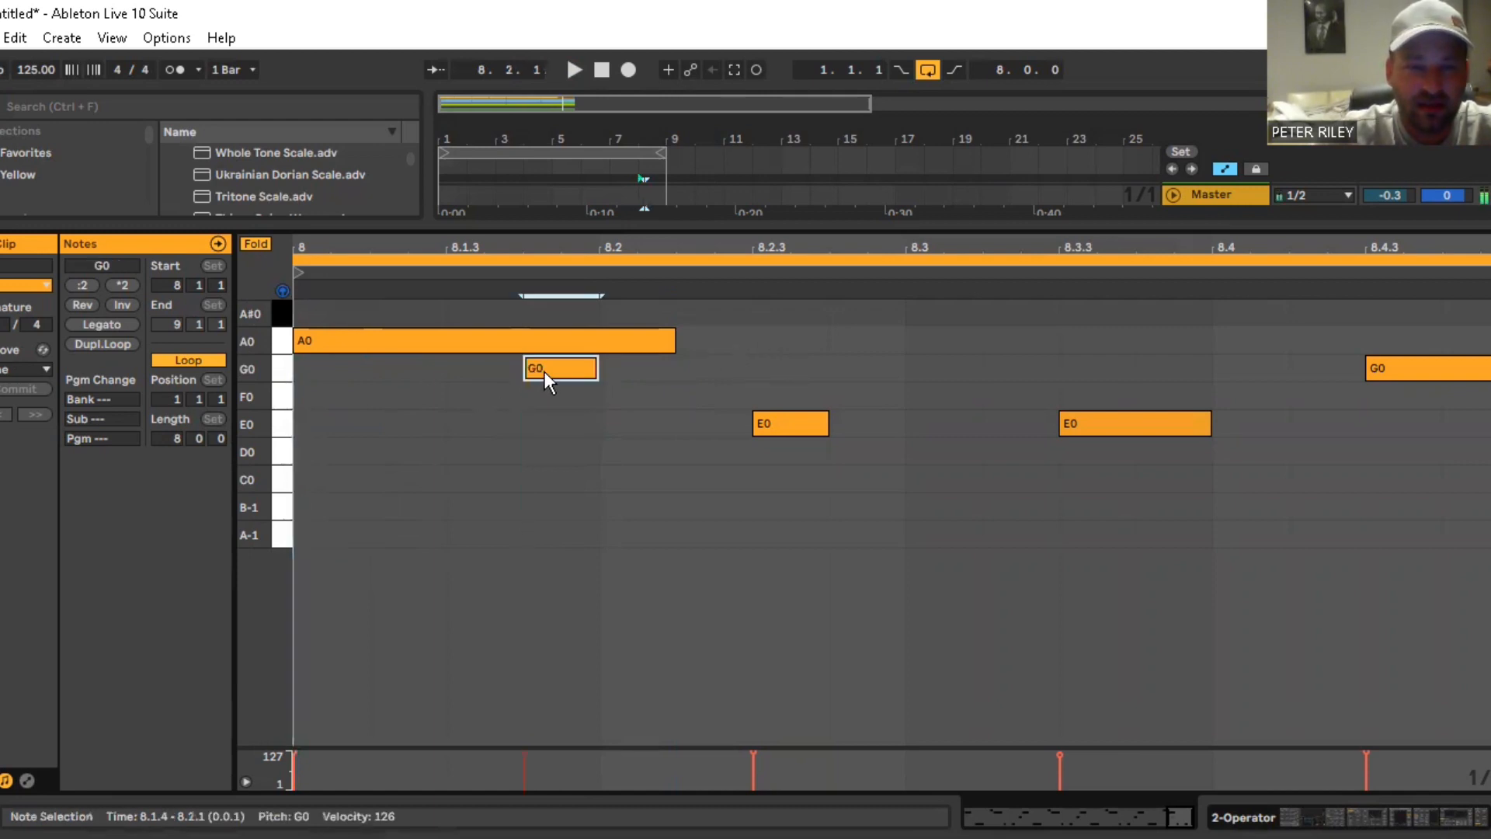
pyautogui.click(672, 338)
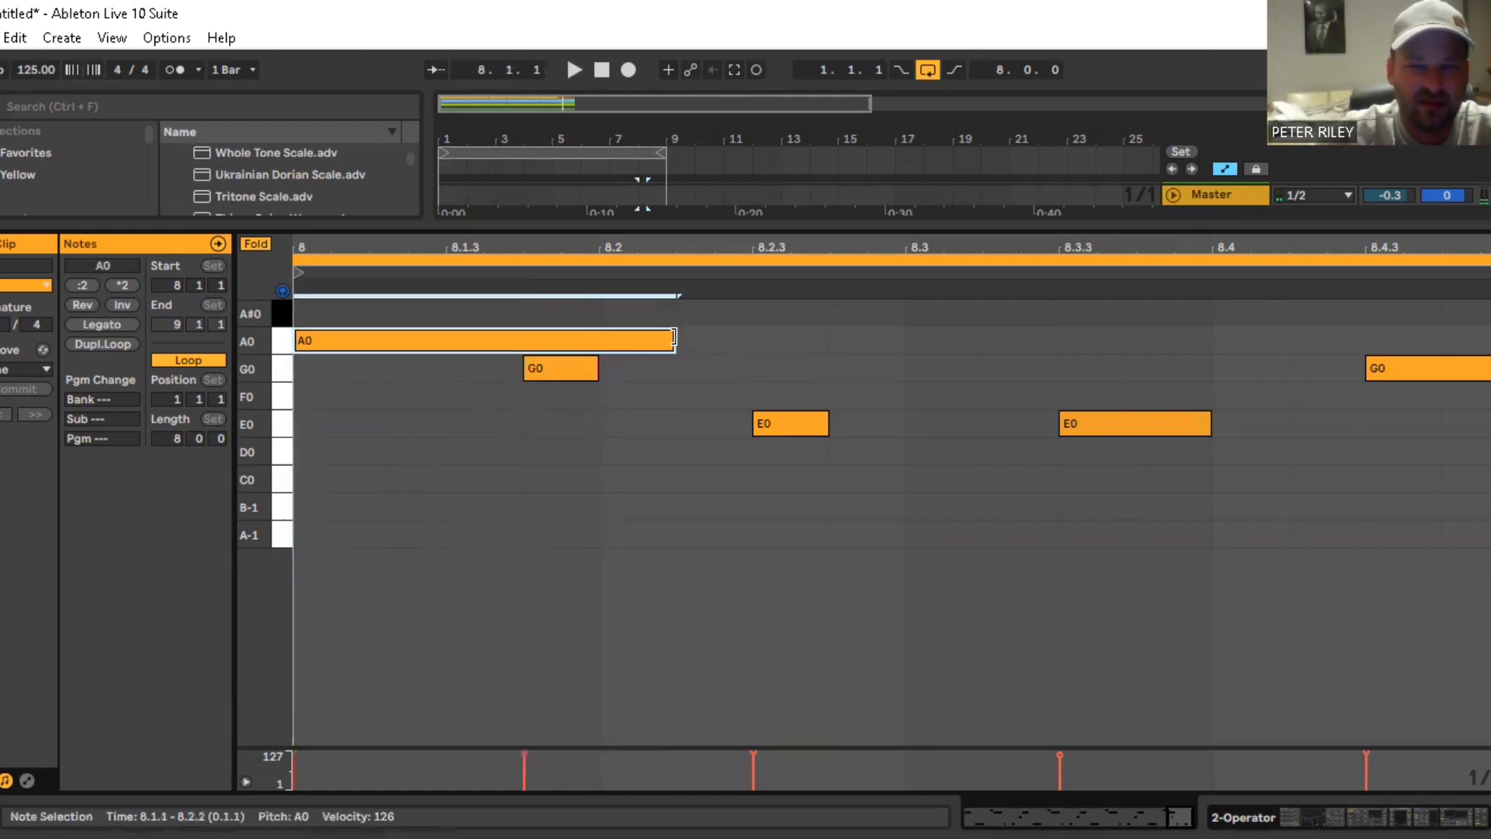
pyautogui.moveTo(673, 337); pyautogui.dragTo(522, 339)
pyautogui.moveTo(594, 368); pyautogui.dragTo(681, 364)
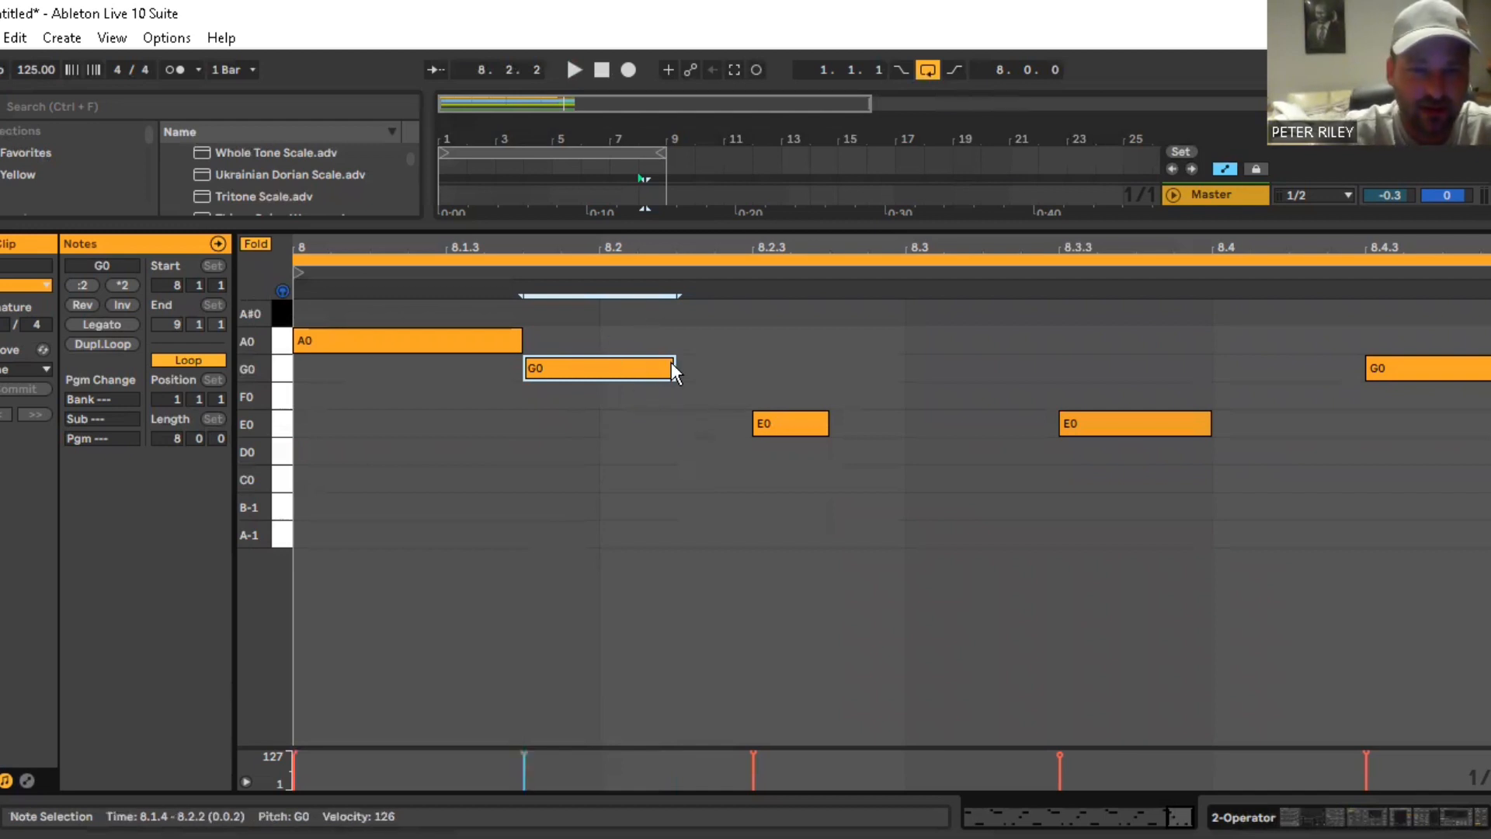
pyautogui.moveTo(673, 367); pyautogui.dragTo(599, 369)
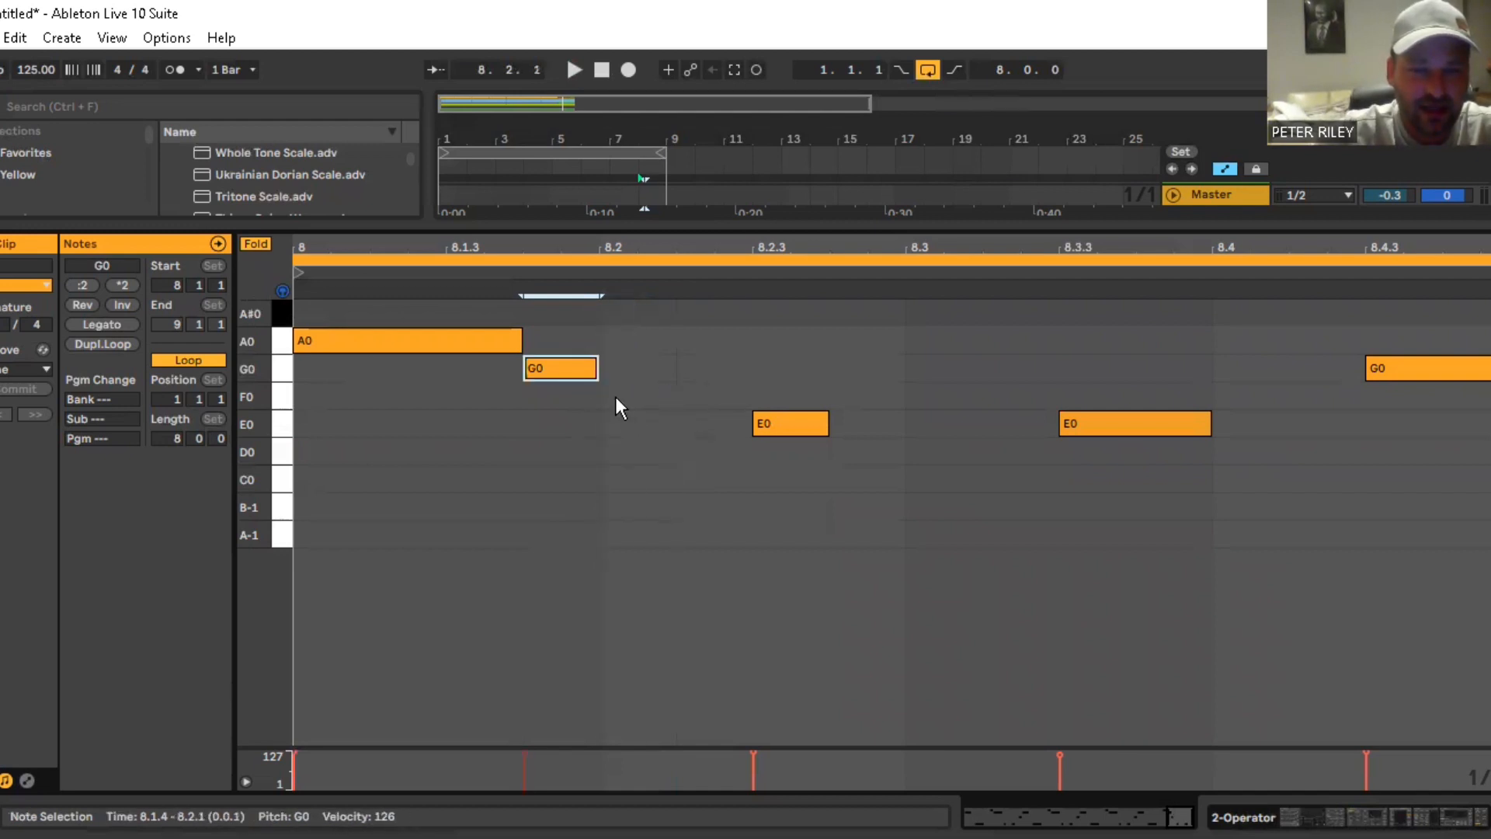
# Add an F0 note spanning 8.2 to 8.2.3 and a sixteenth-note D0 at 8.3
pyautogui.doubleClick(638, 397)
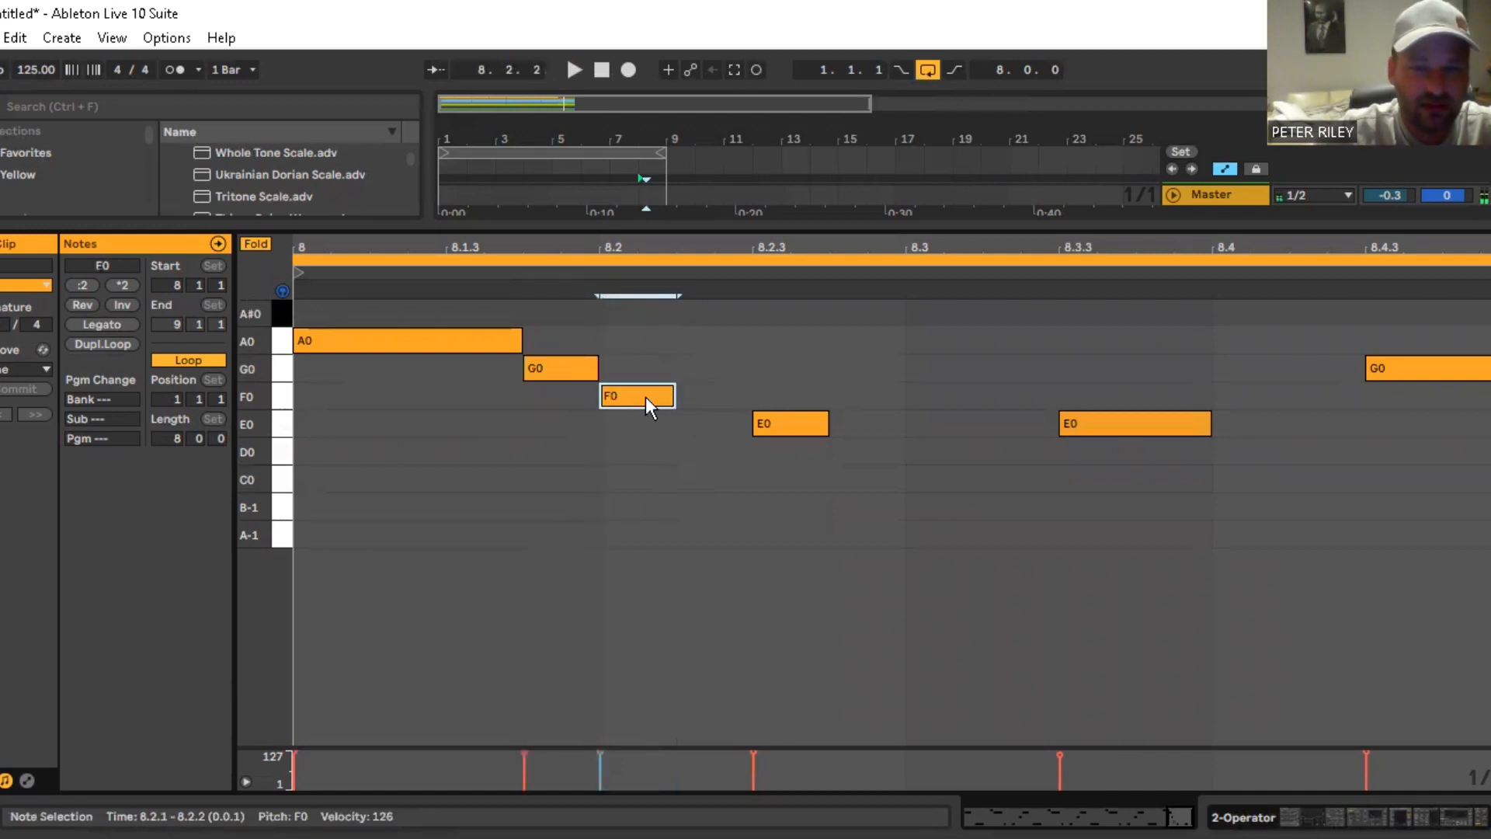
pyautogui.moveTo(671, 393); pyautogui.dragTo(742, 398)
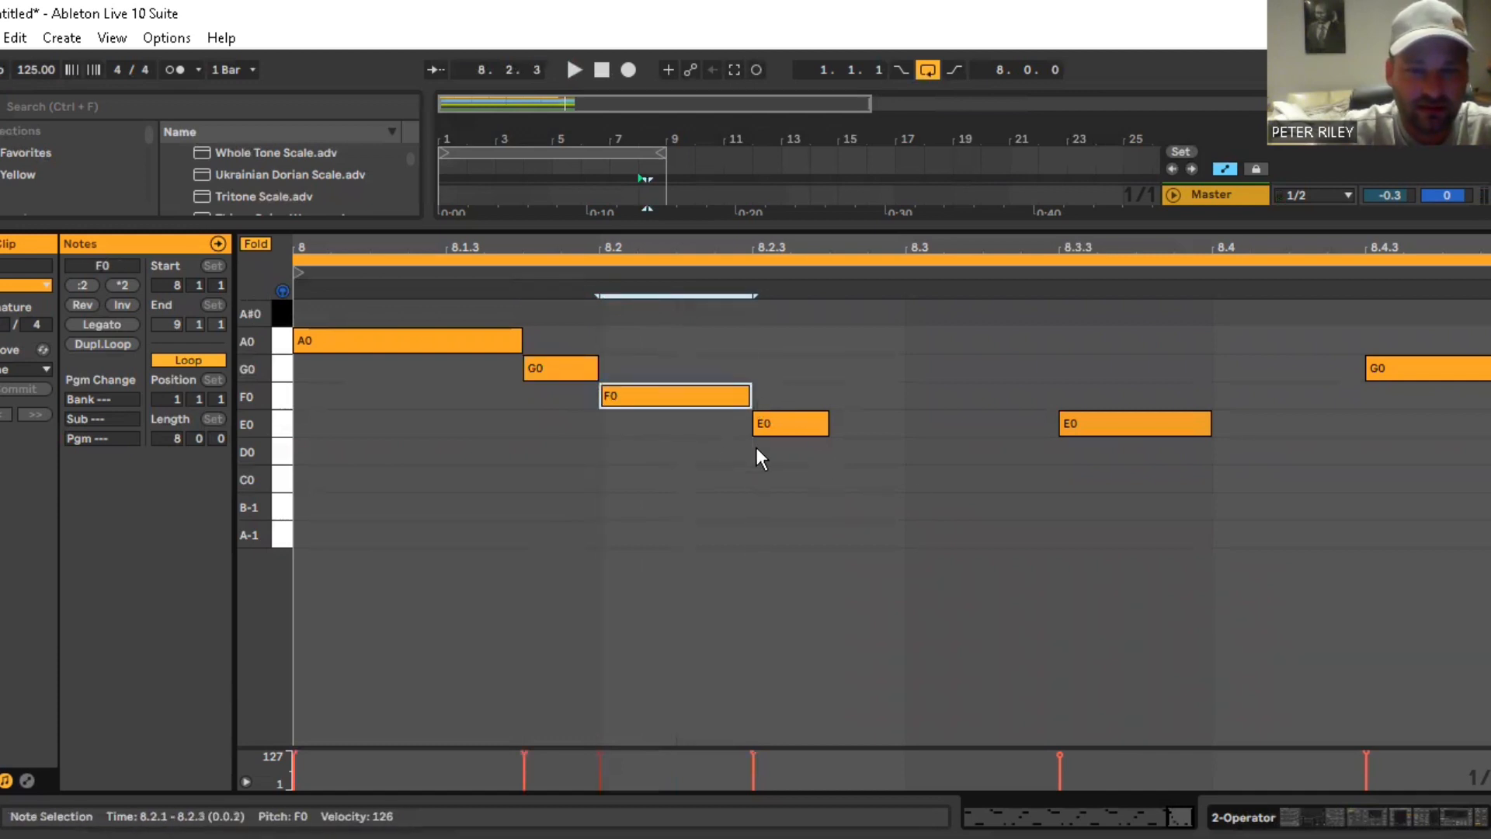
pyautogui.press('space')
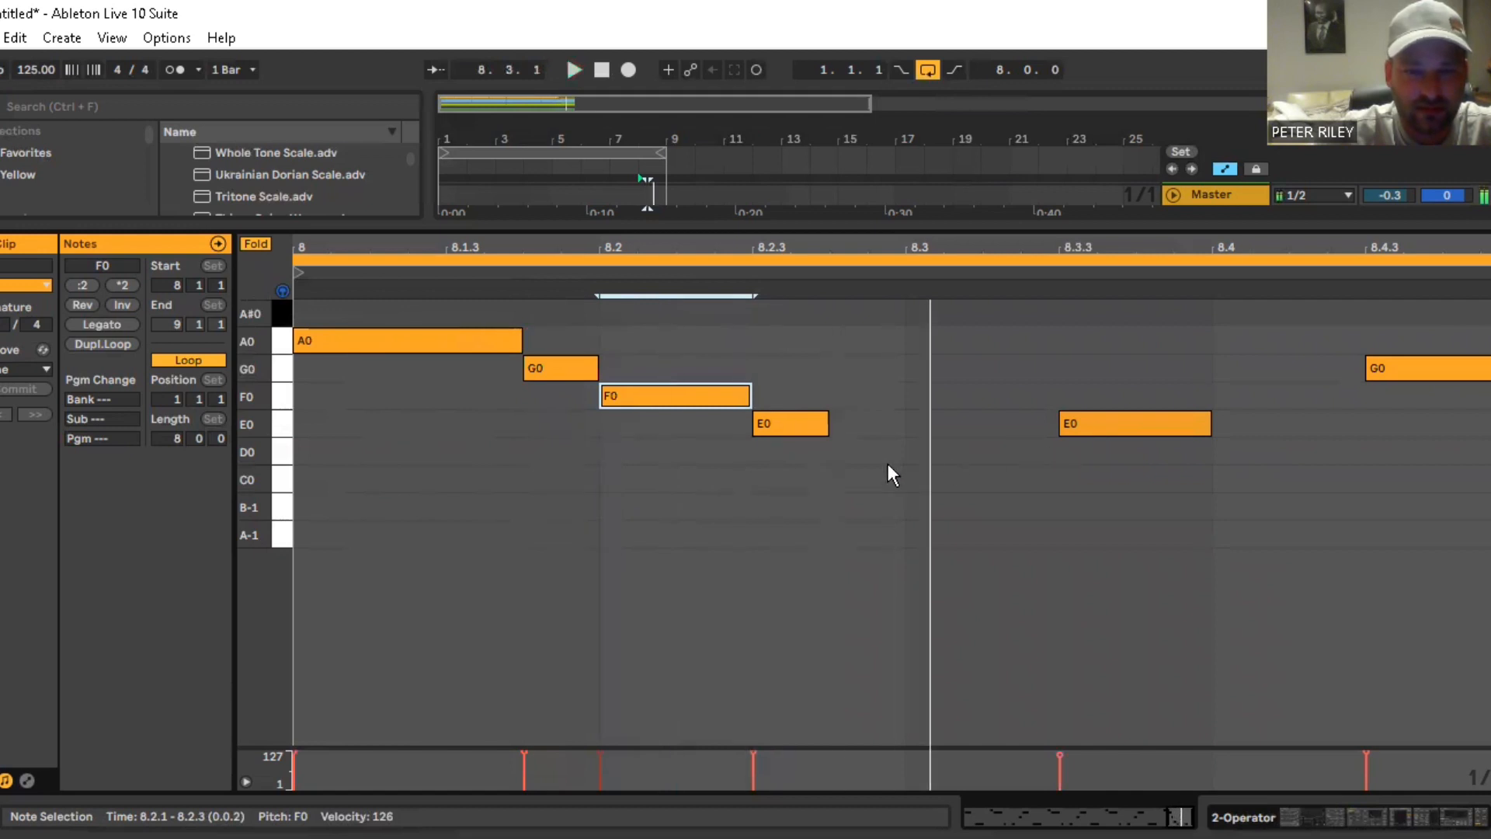
pyautogui.doubleClick(852, 454)
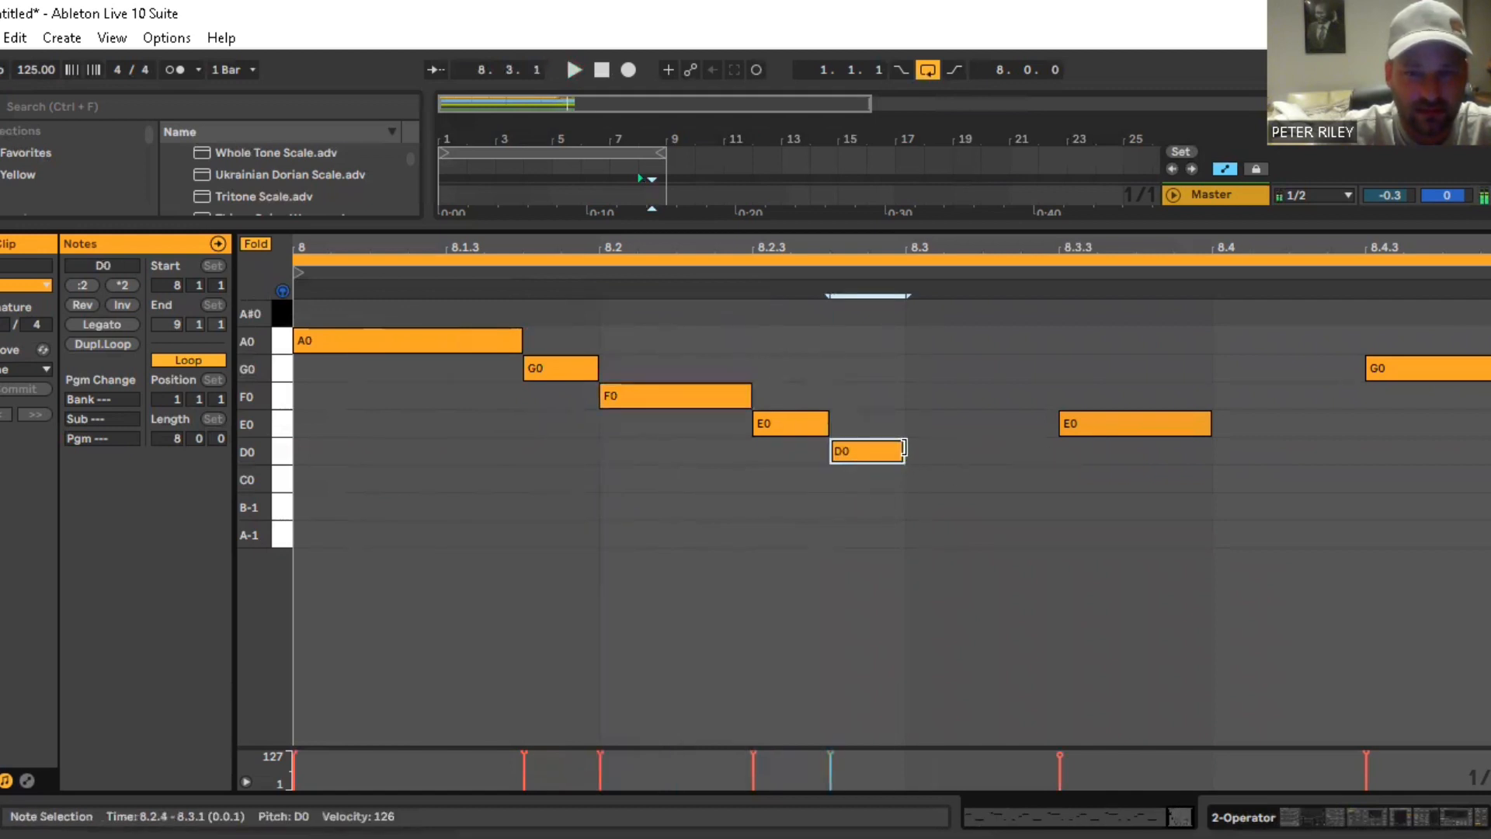
pyautogui.moveTo(905, 449); pyautogui.dragTo(980, 449)
# Lower the E0 note at 8.3.3 to C0, extend it to 8.4.4, and trim the last G0 note to start at 8.4.4
pyautogui.moveTo(1083, 426); pyautogui.dragTo(1085, 485)
pyautogui.moveTo(1210, 478); pyautogui.dragTo(1421, 488)
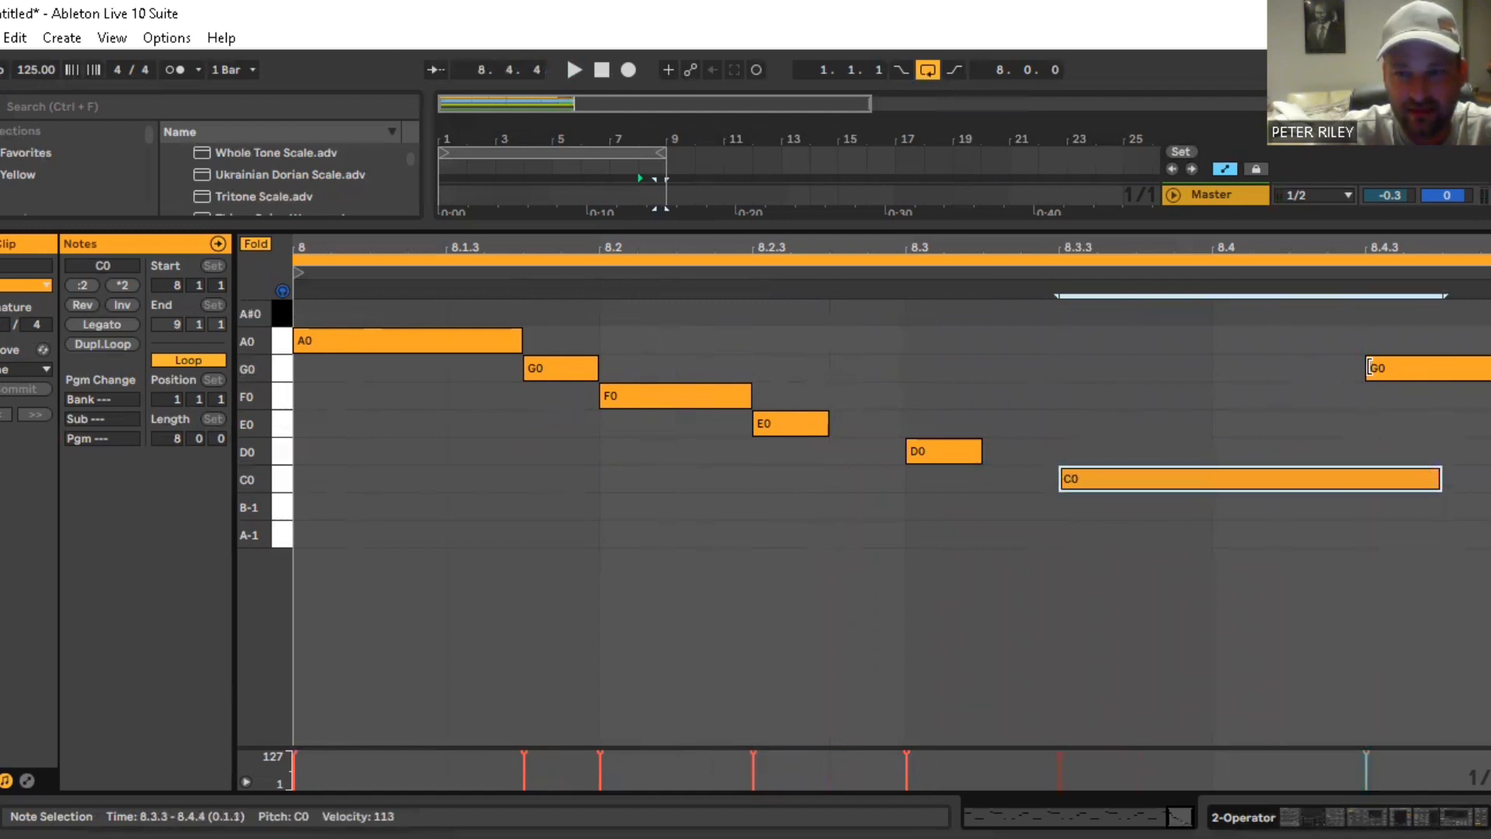
pyautogui.moveTo(1375, 372); pyautogui.dragTo(1446, 371)
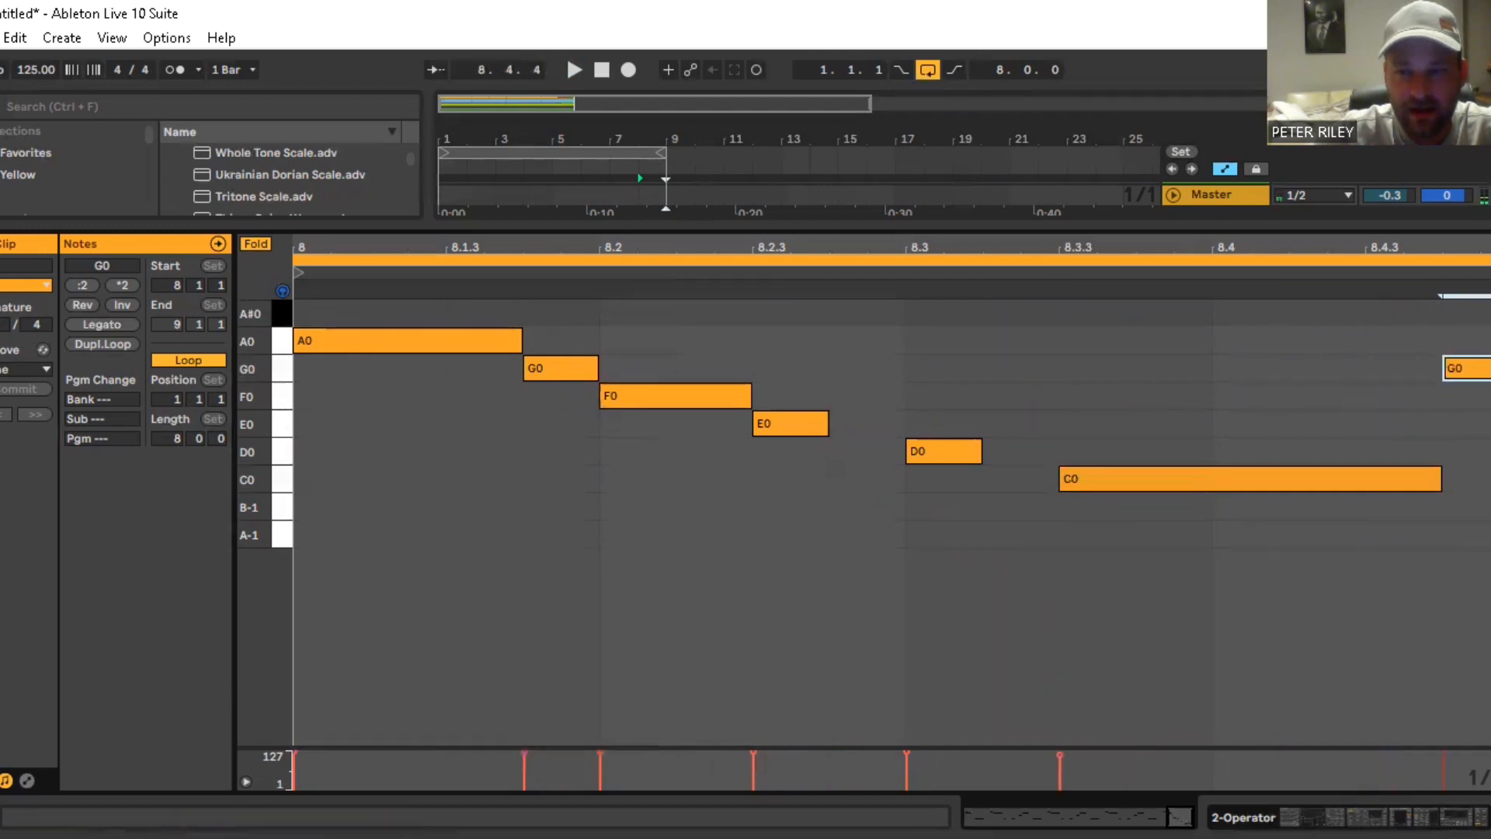
# Return to the arrangement, shorten the perc bass clip to end at the start of bar 8, and collapse the perc bass and 2 Operator tracks
pyautogui.hotkey('ctrl', 'alt', 'l')
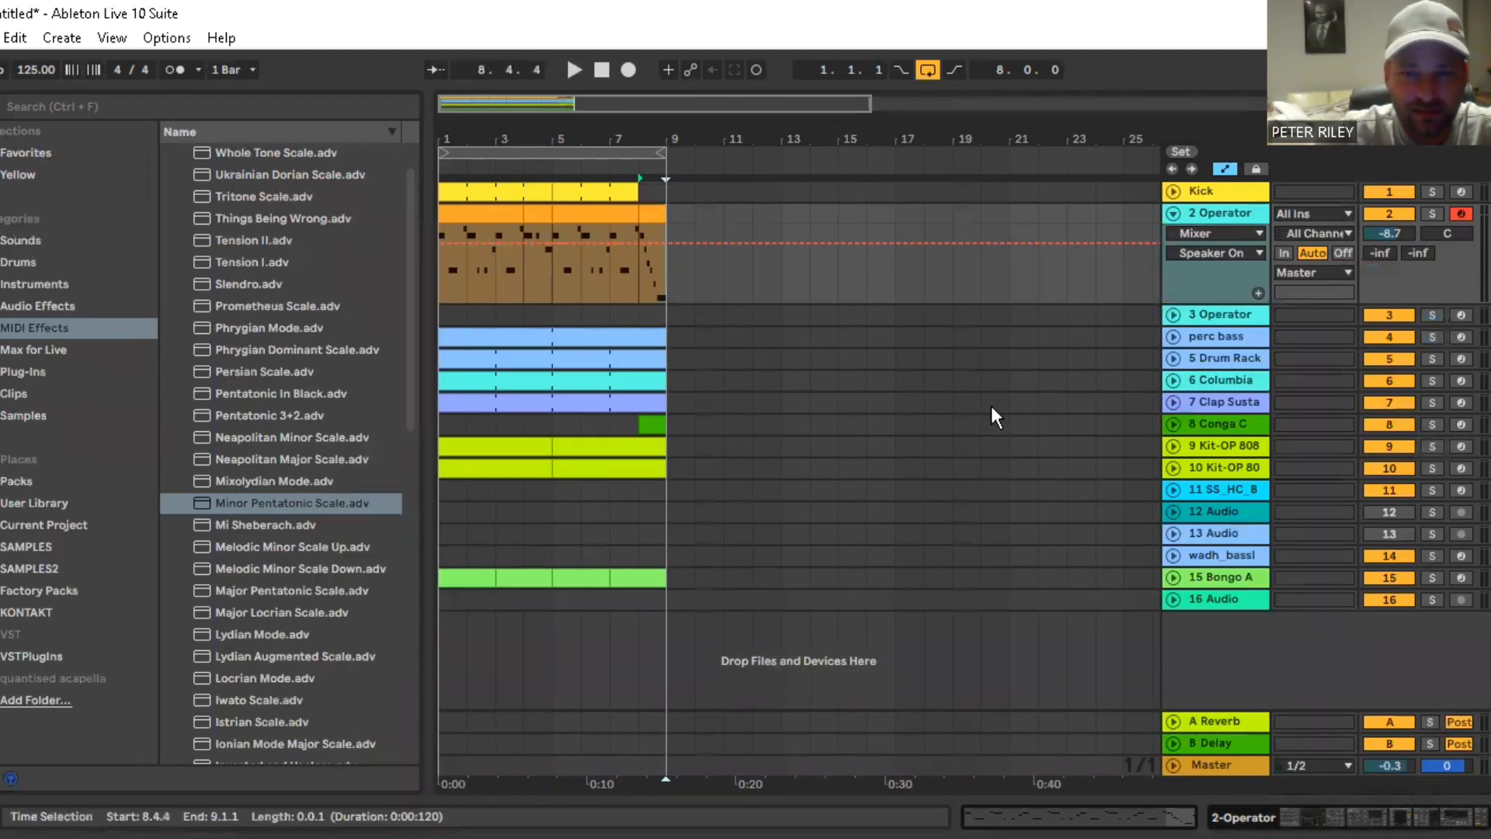
pyautogui.moveTo(660, 133); pyautogui.dragTo(814, 138)
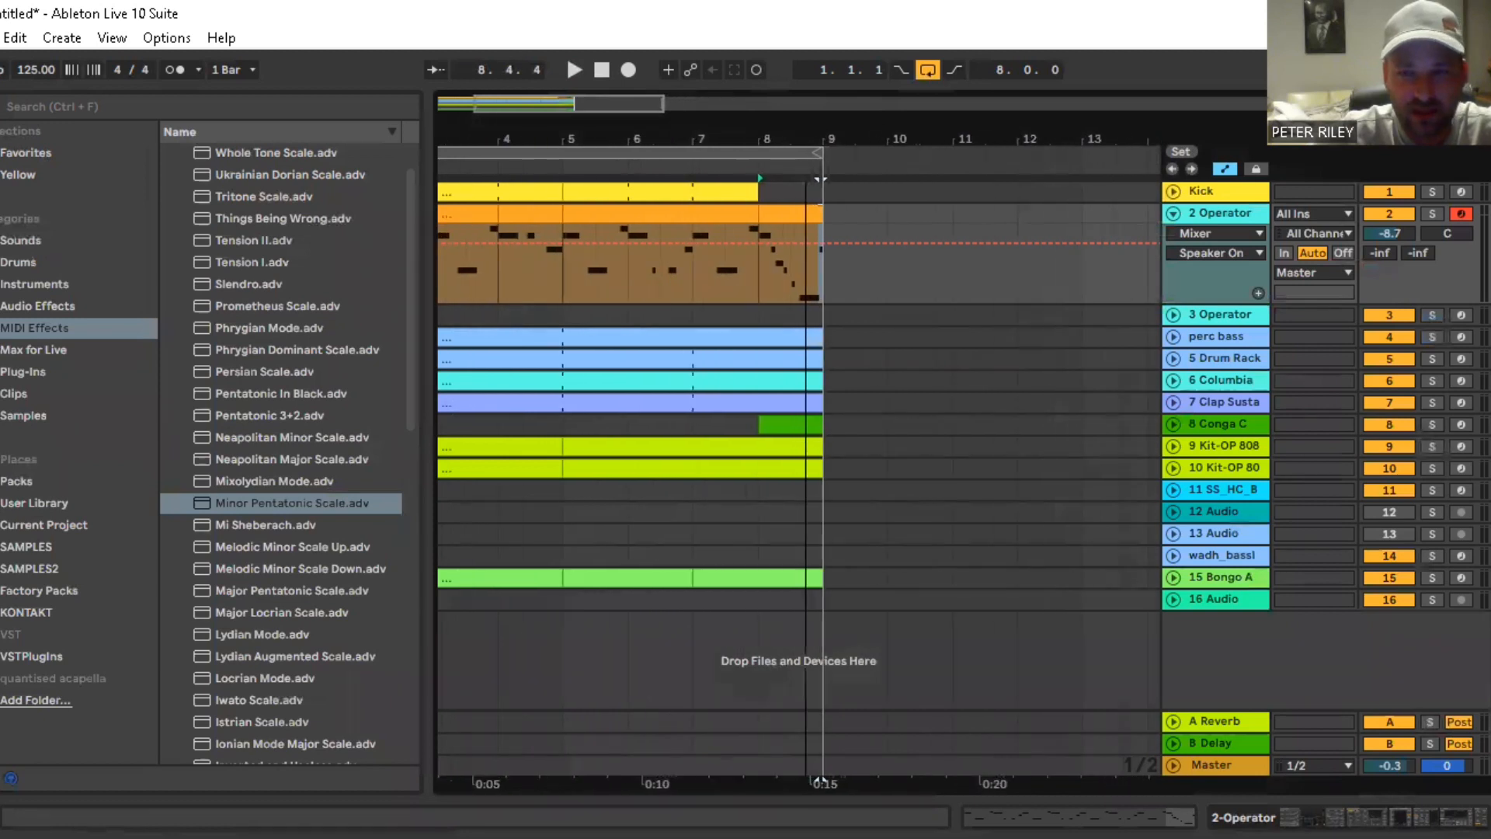
pyautogui.click(1173, 337)
pyautogui.click(815, 336)
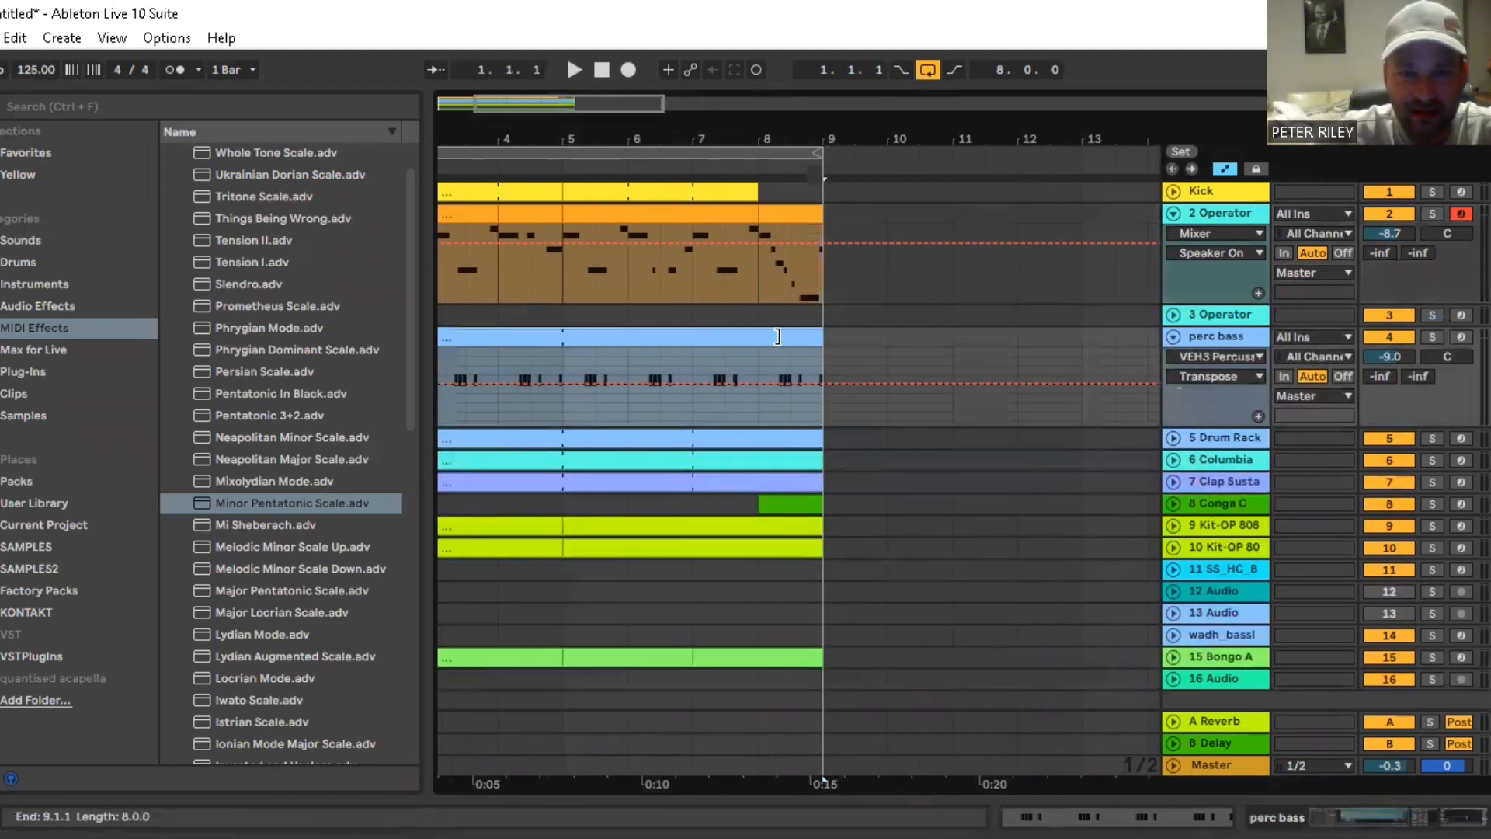
pyautogui.moveTo(777, 337); pyautogui.dragTo(759, 338)
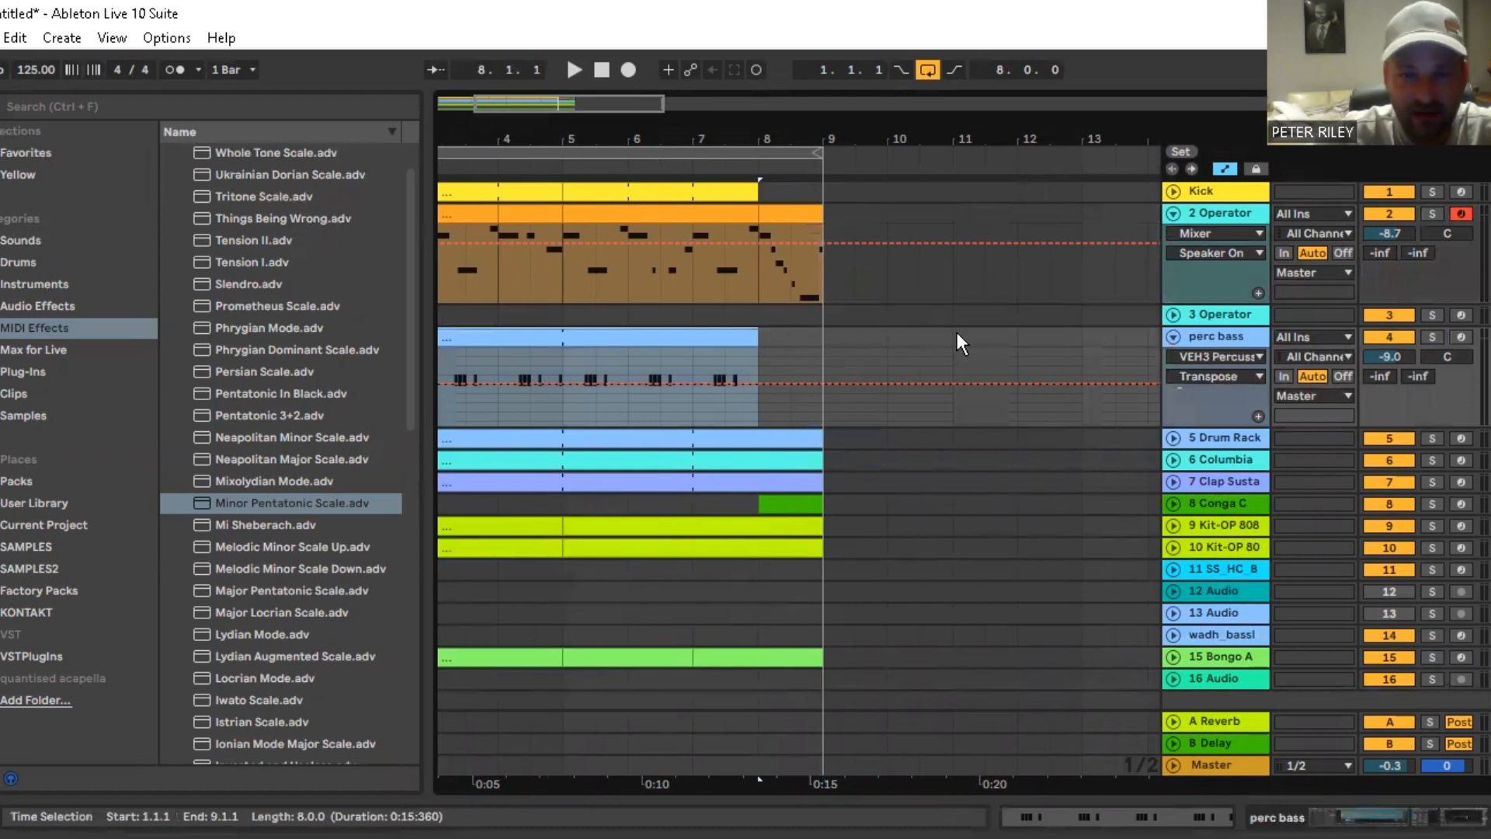
pyautogui.click(1174, 335)
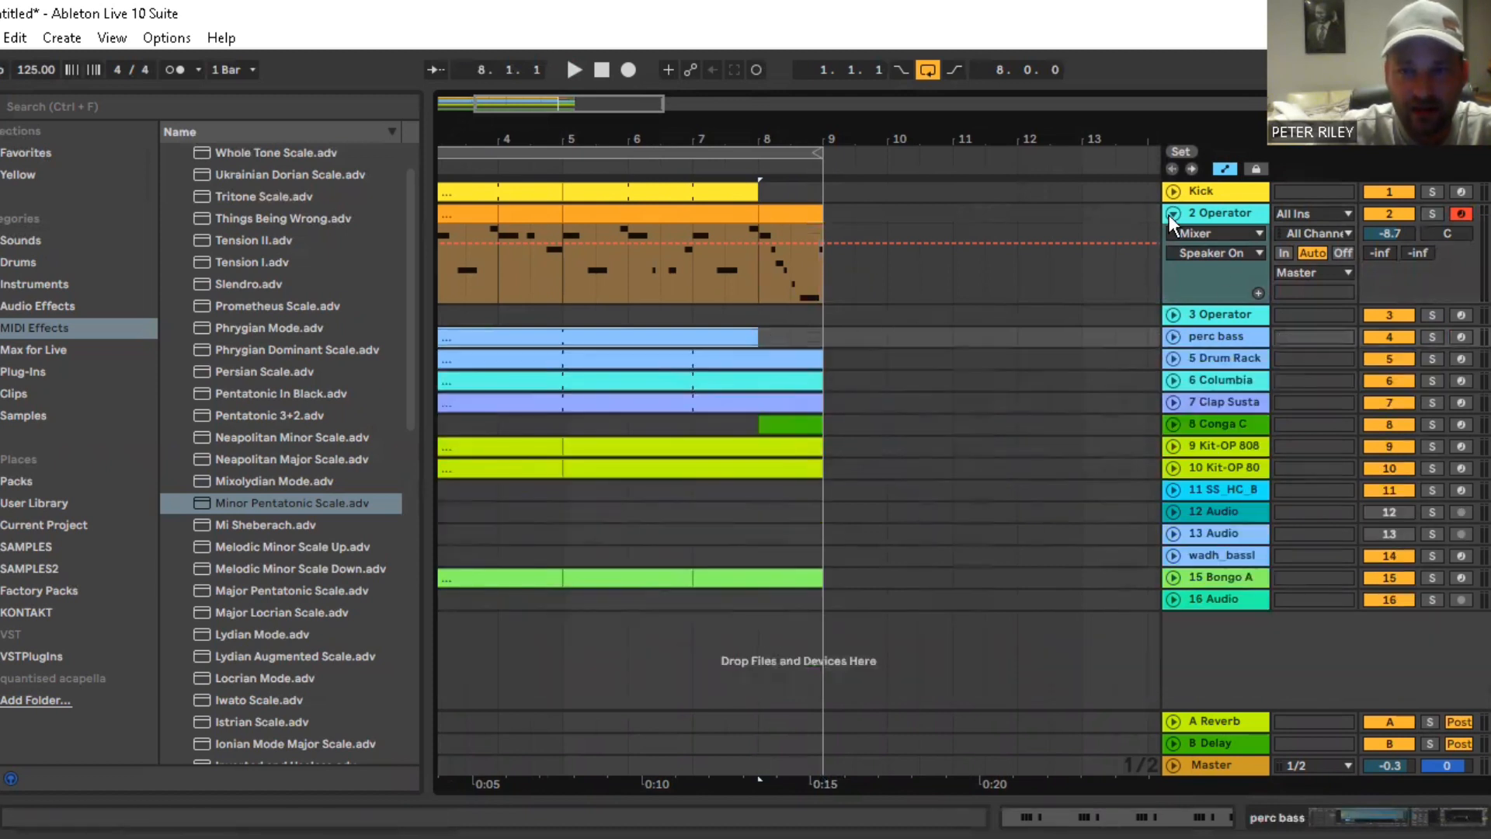
pyautogui.click(1172, 214)
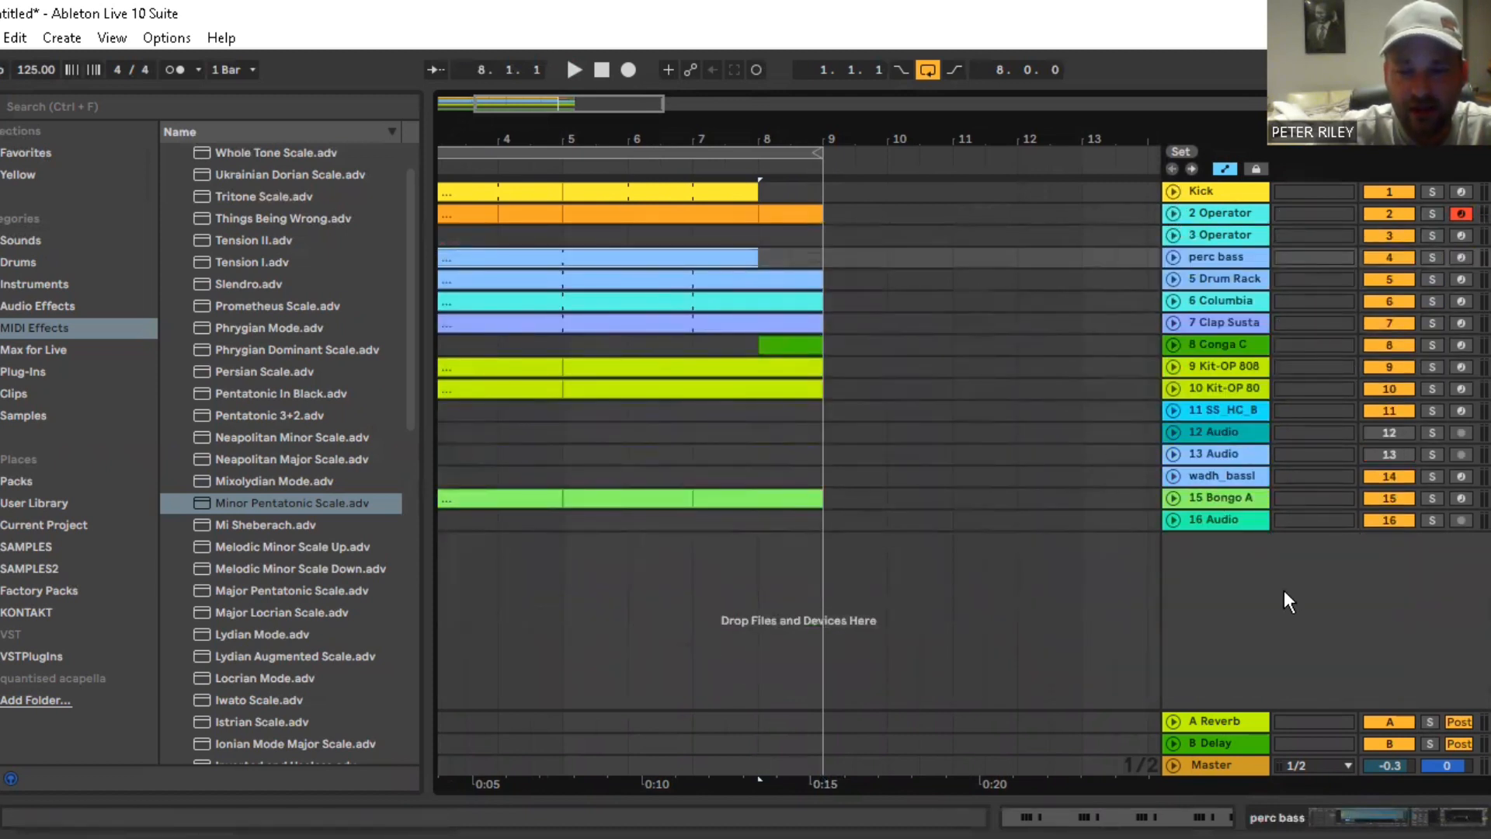
# Add an Auto Filter audio effect to the Master track
pyautogui.click(1205, 761)
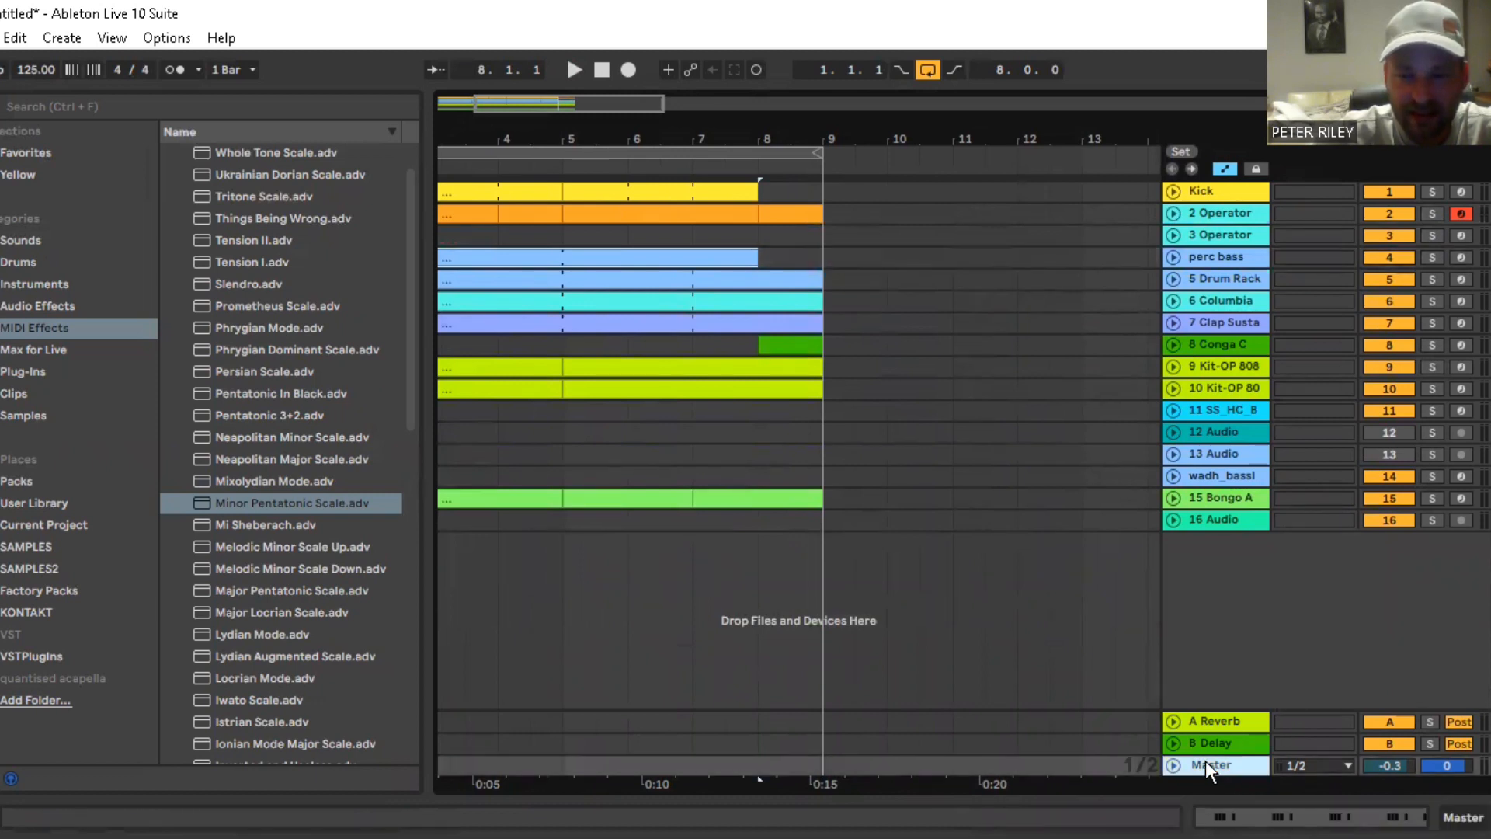
pyautogui.click(1333, 812)
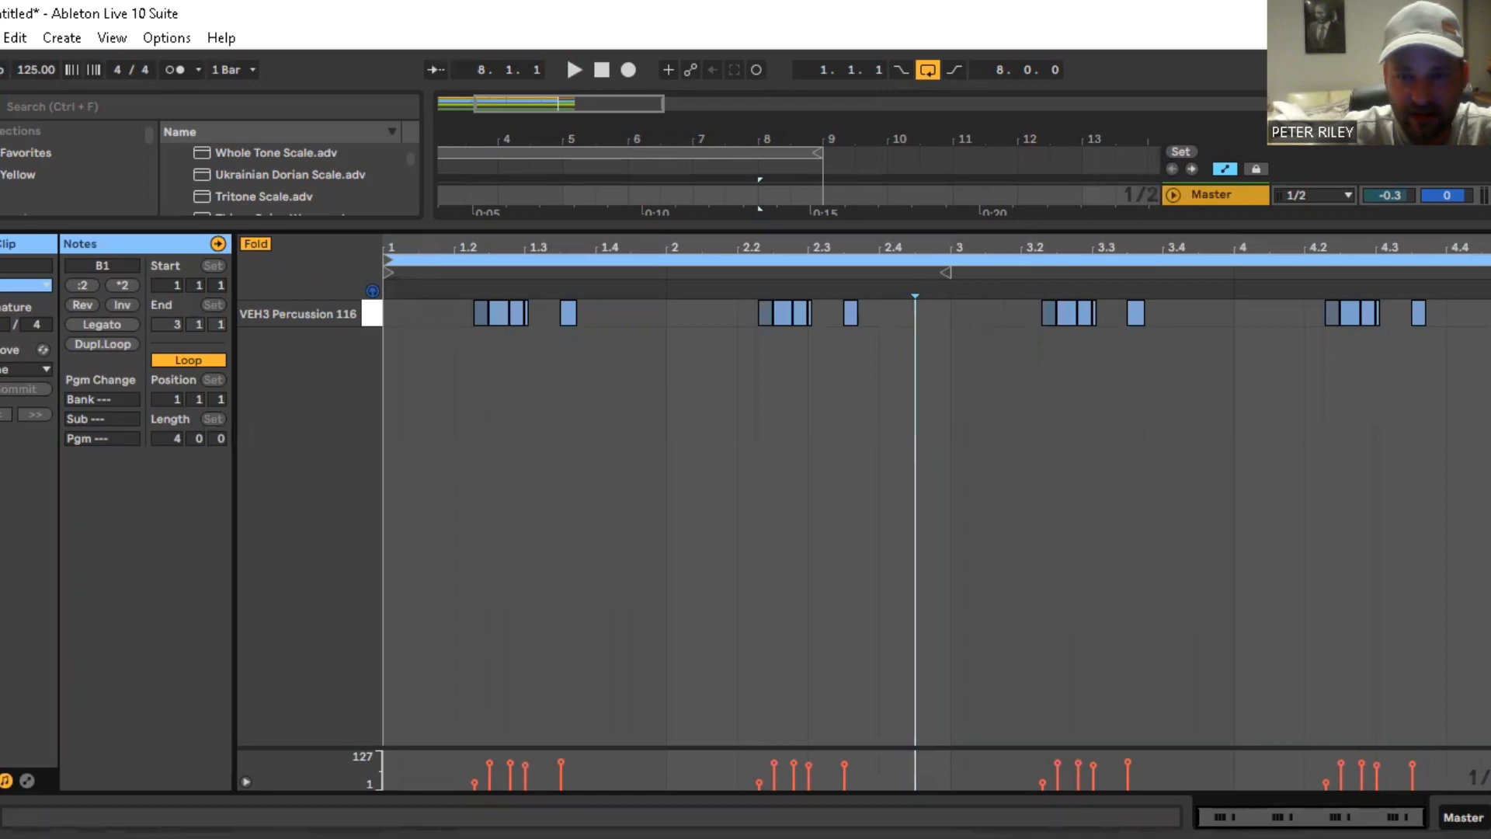
pyautogui.hotkey('ctrl', 'alt', 'l')
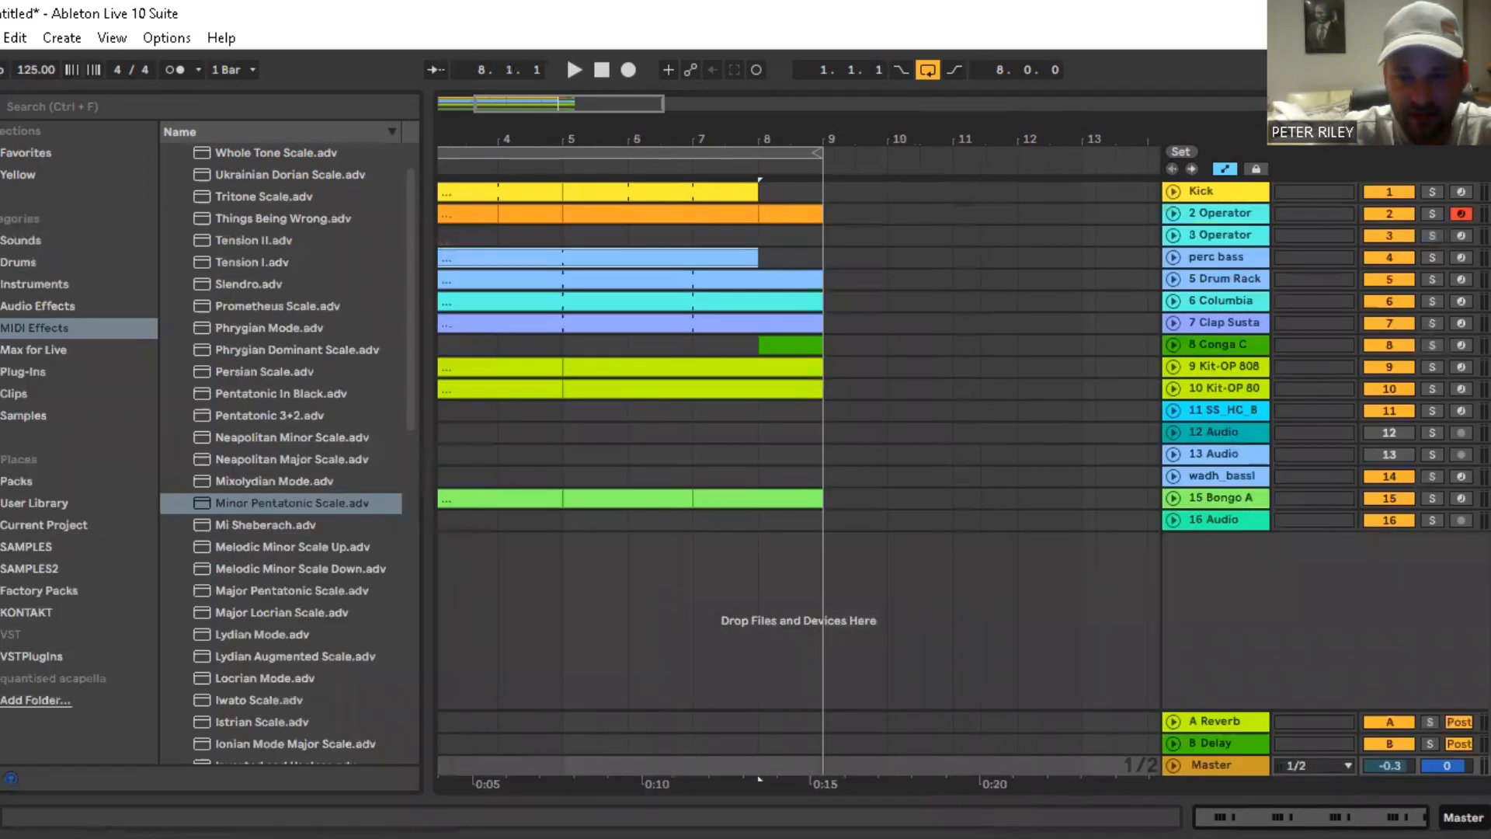
pyautogui.click(1215, 763)
pyautogui.click(66, 307)
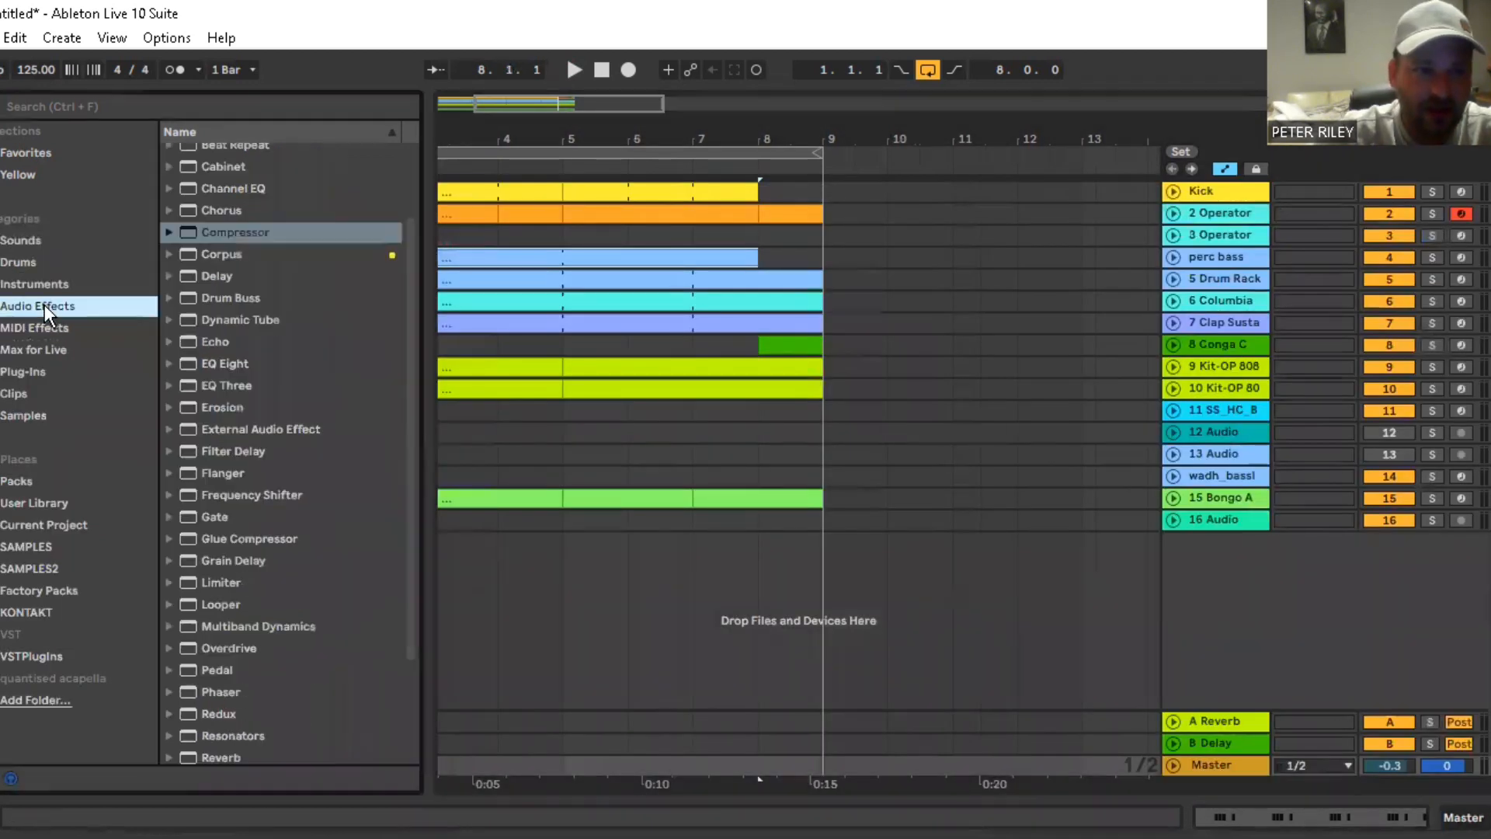
pyautogui.scroll(2, 406, 233)
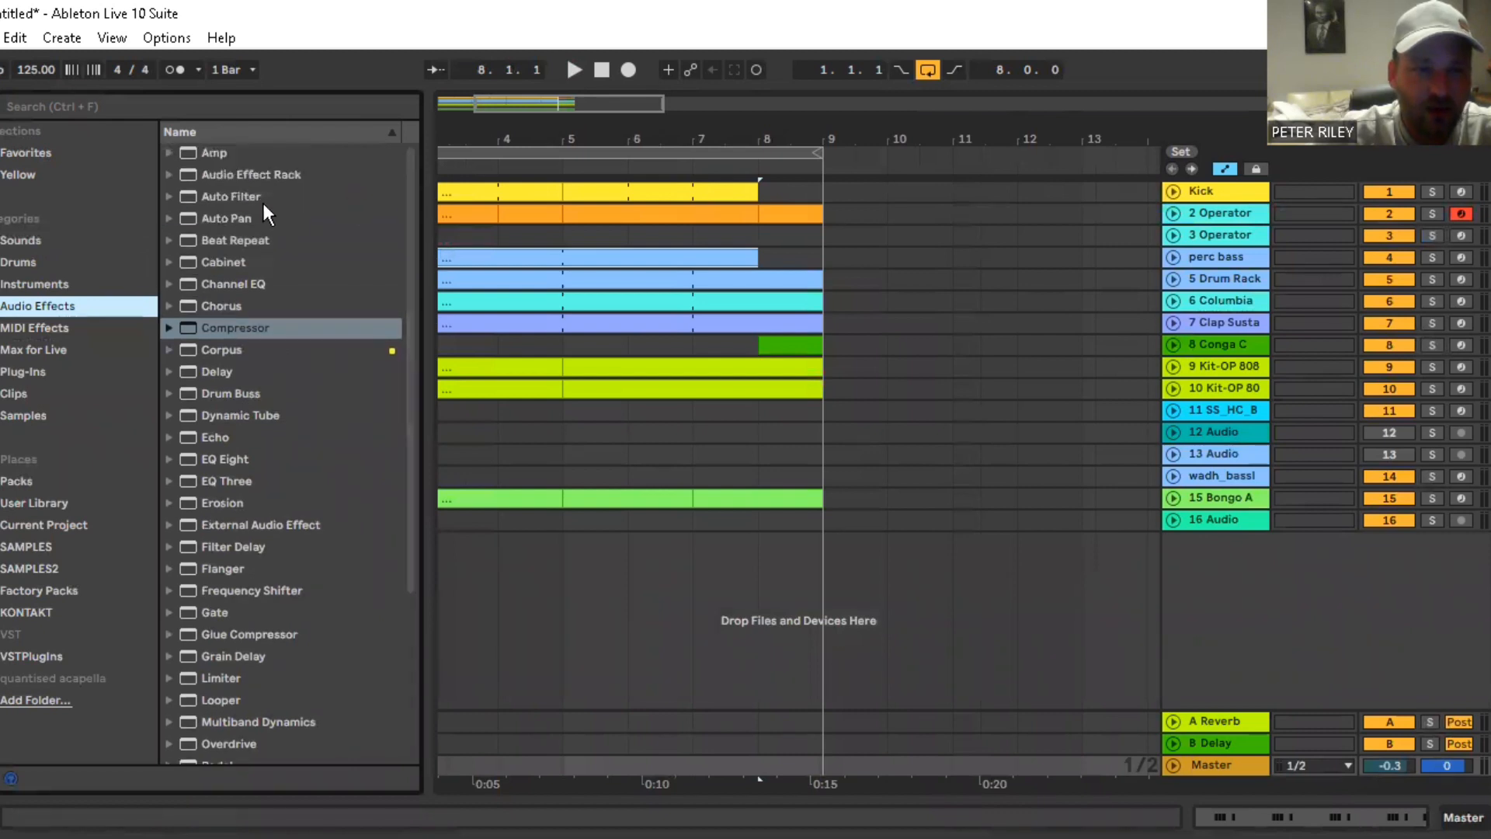
pyautogui.click(240, 198)
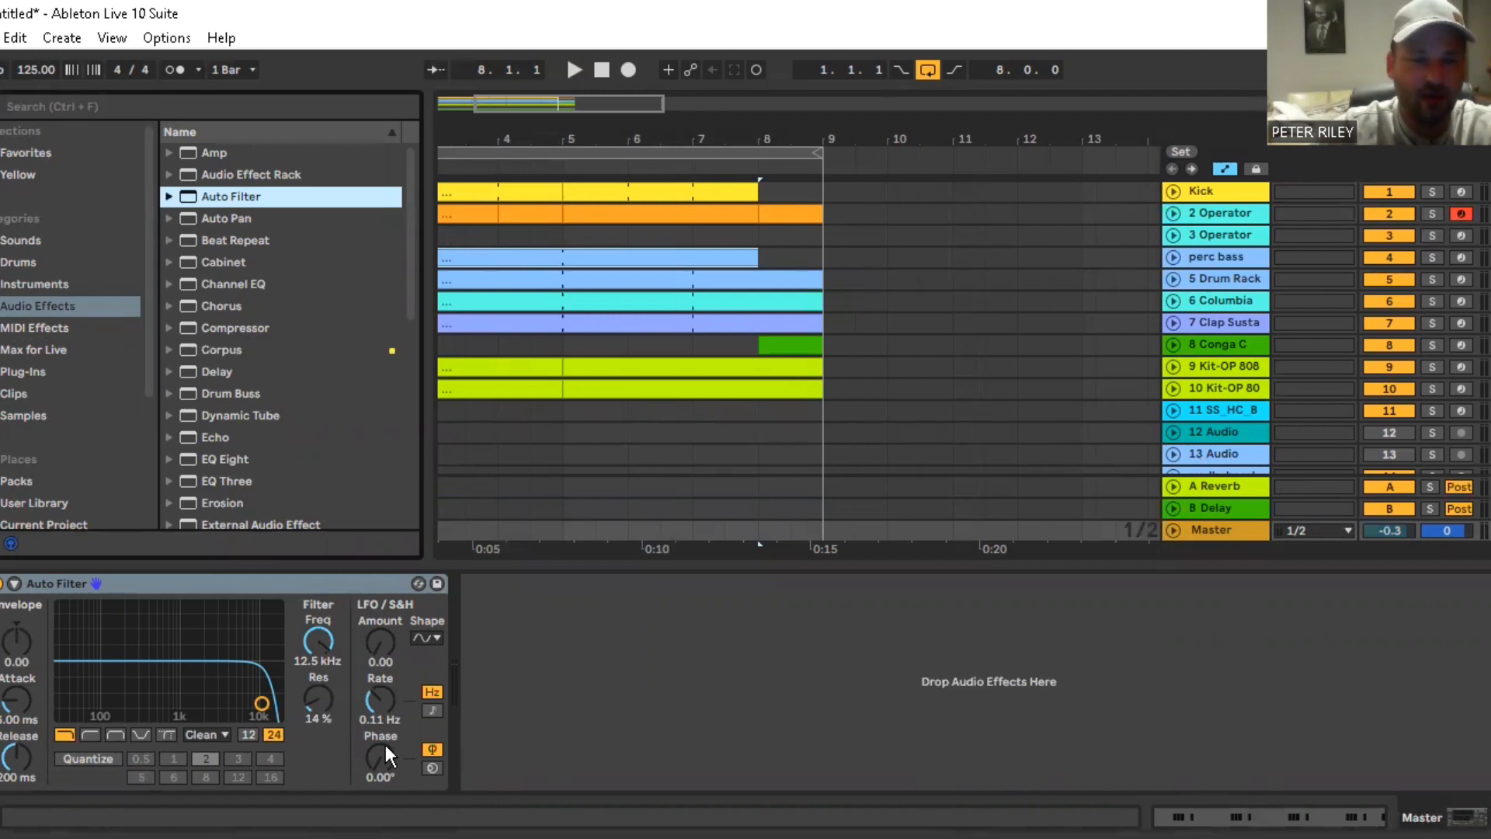
# Try the Auto Filter as a high-pass at 190 Hz, compare both filter types, and set a low-pass at 938 Hz
pyautogui.click(90, 733)
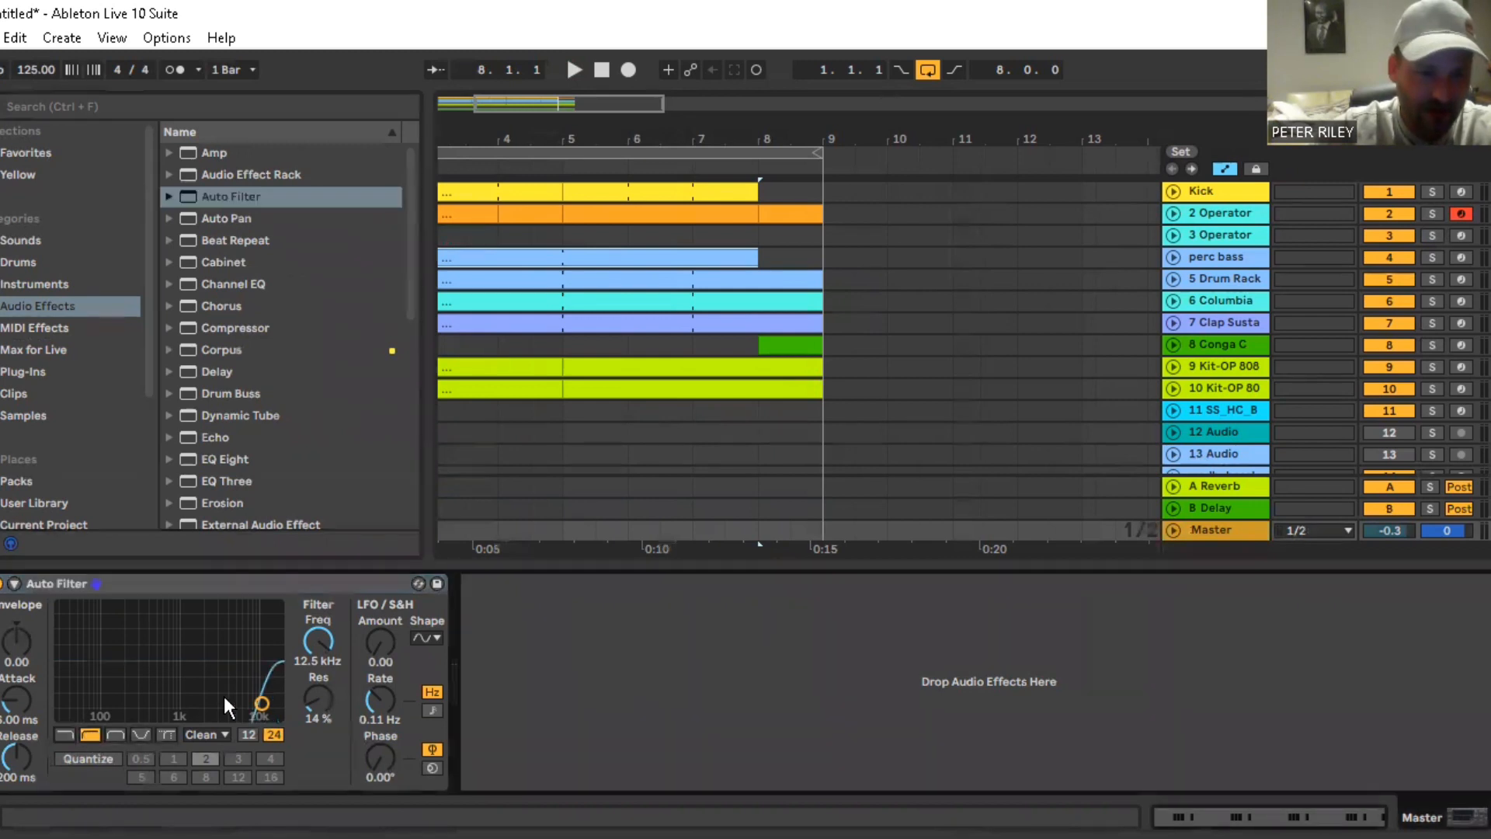
pyautogui.moveTo(268, 697); pyautogui.dragTo(109, 664)
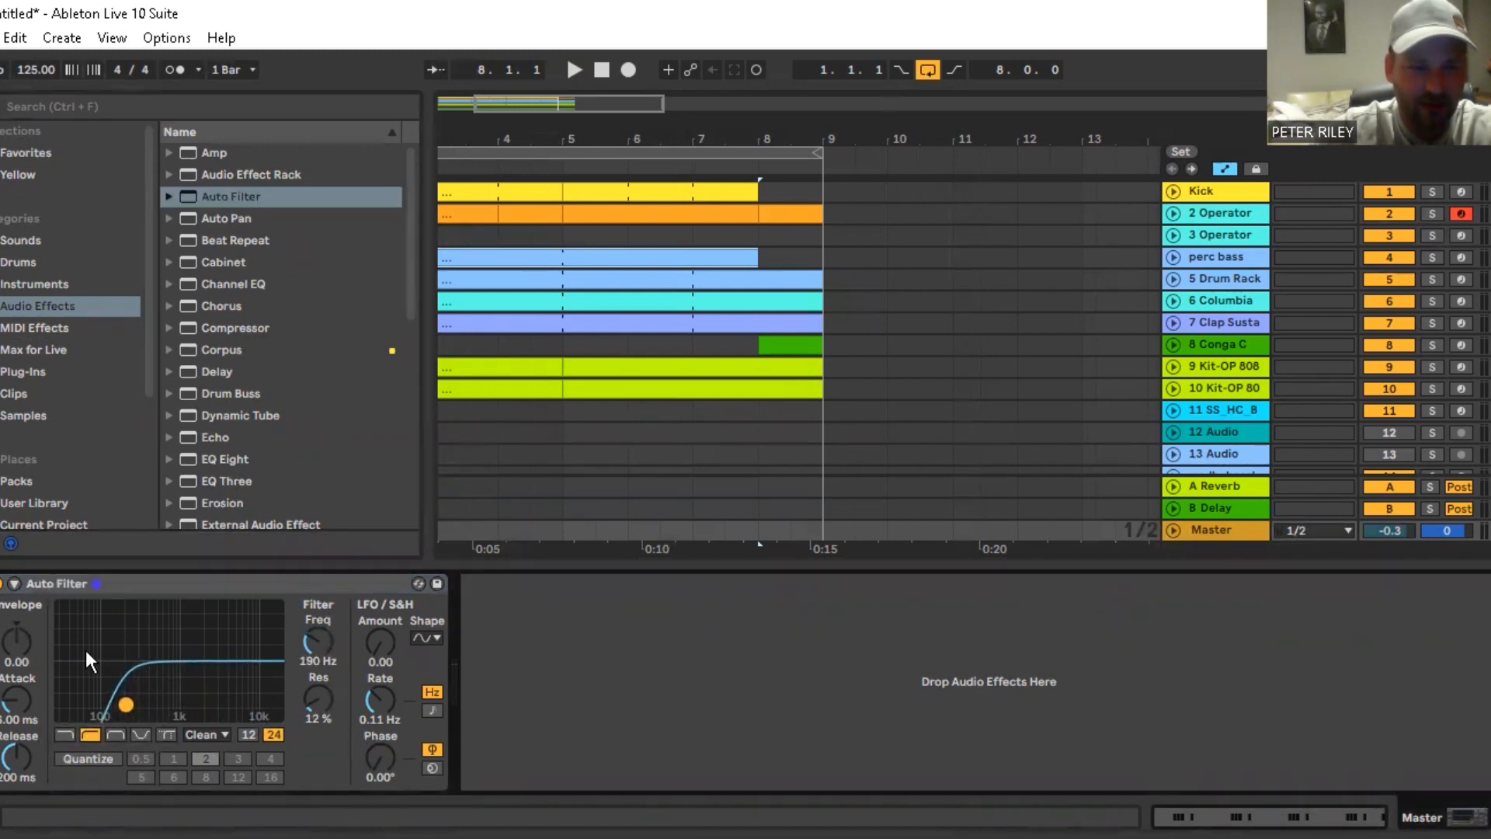
pyautogui.click(64, 733)
pyautogui.click(90, 733)
pyautogui.click(64, 733)
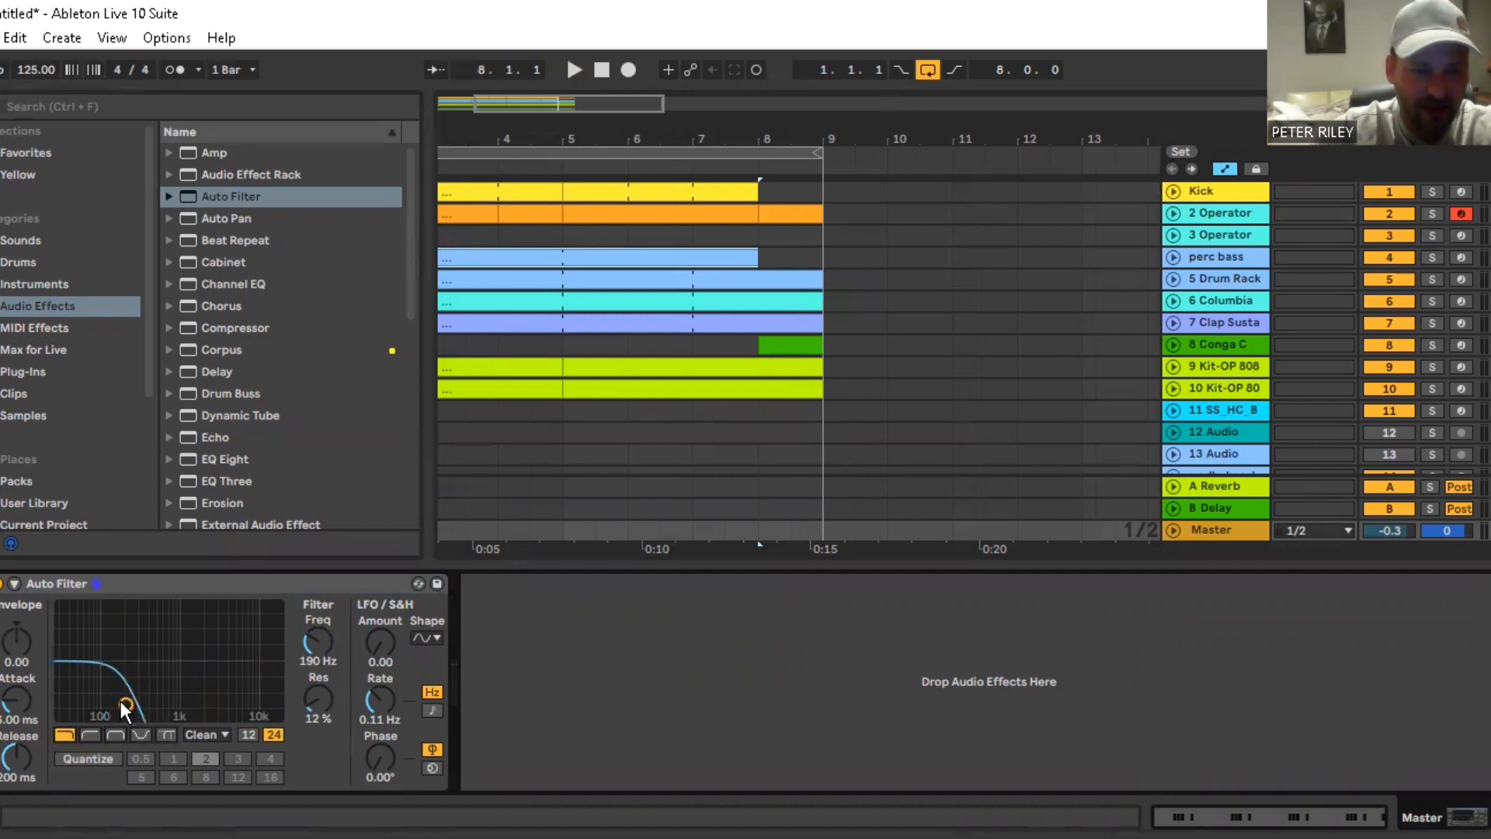
pyautogui.moveTo(123, 700); pyautogui.dragTo(177, 704)
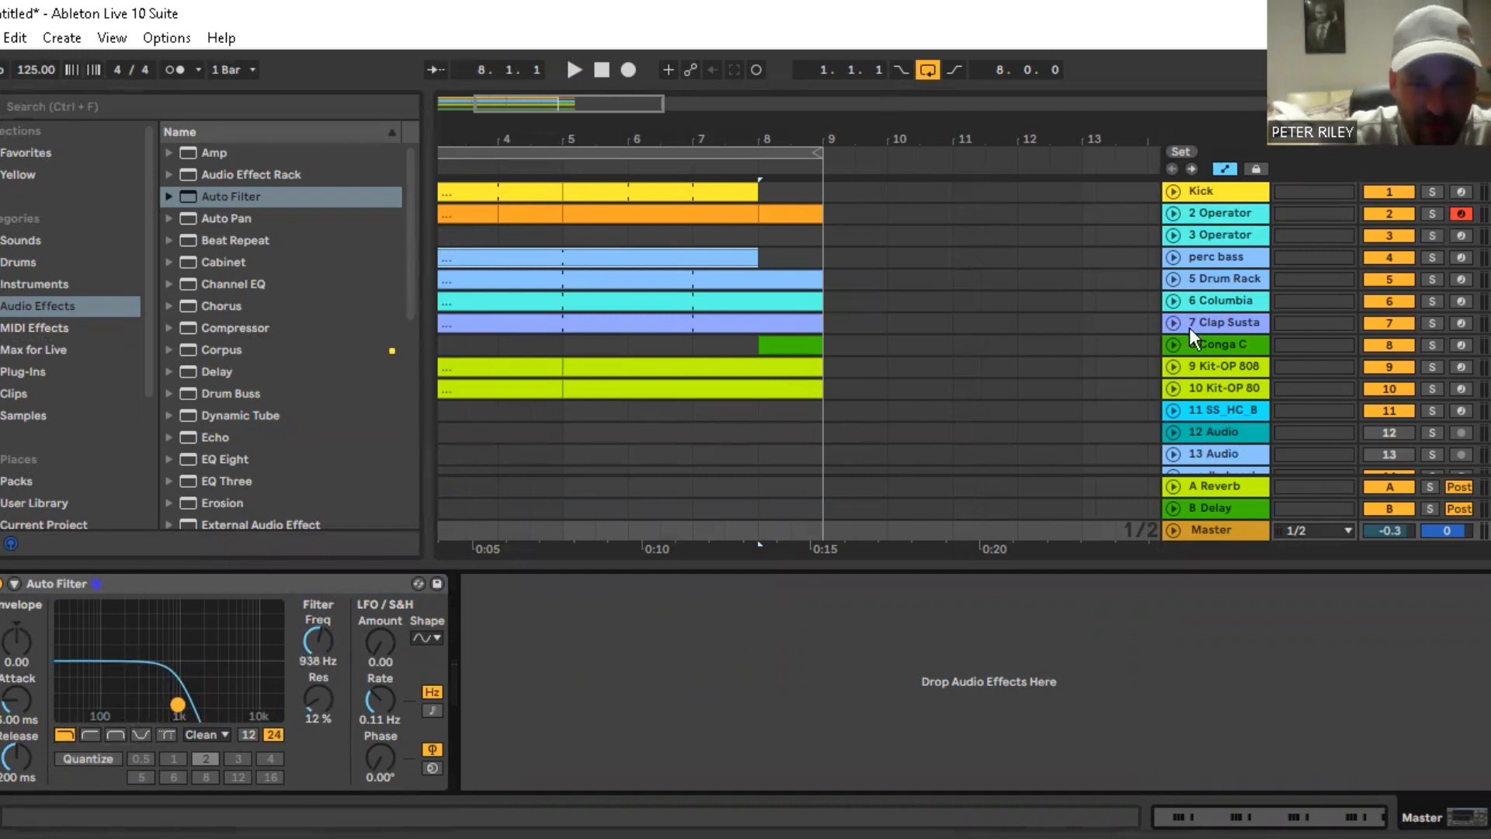
# Play the eight-bar loop, sweep the Auto Filter's low-pass cutoff up to 19.9 kHz, and switch it to a high-pass at 153 Hz
pyautogui.press('space')
pyautogui.click(565, 153)
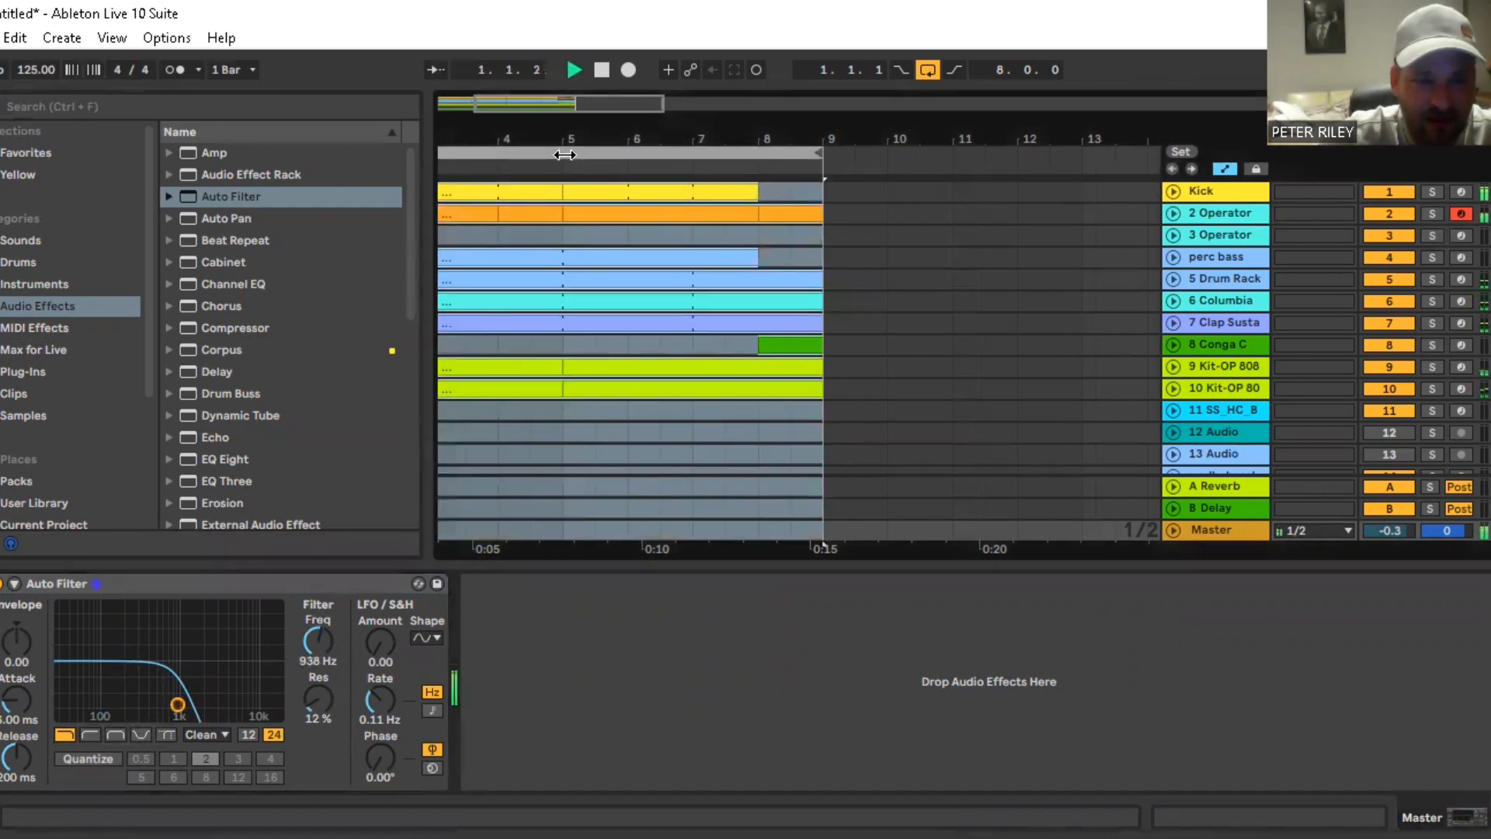
pyautogui.moveTo(178, 705); pyautogui.dragTo(245, 699)
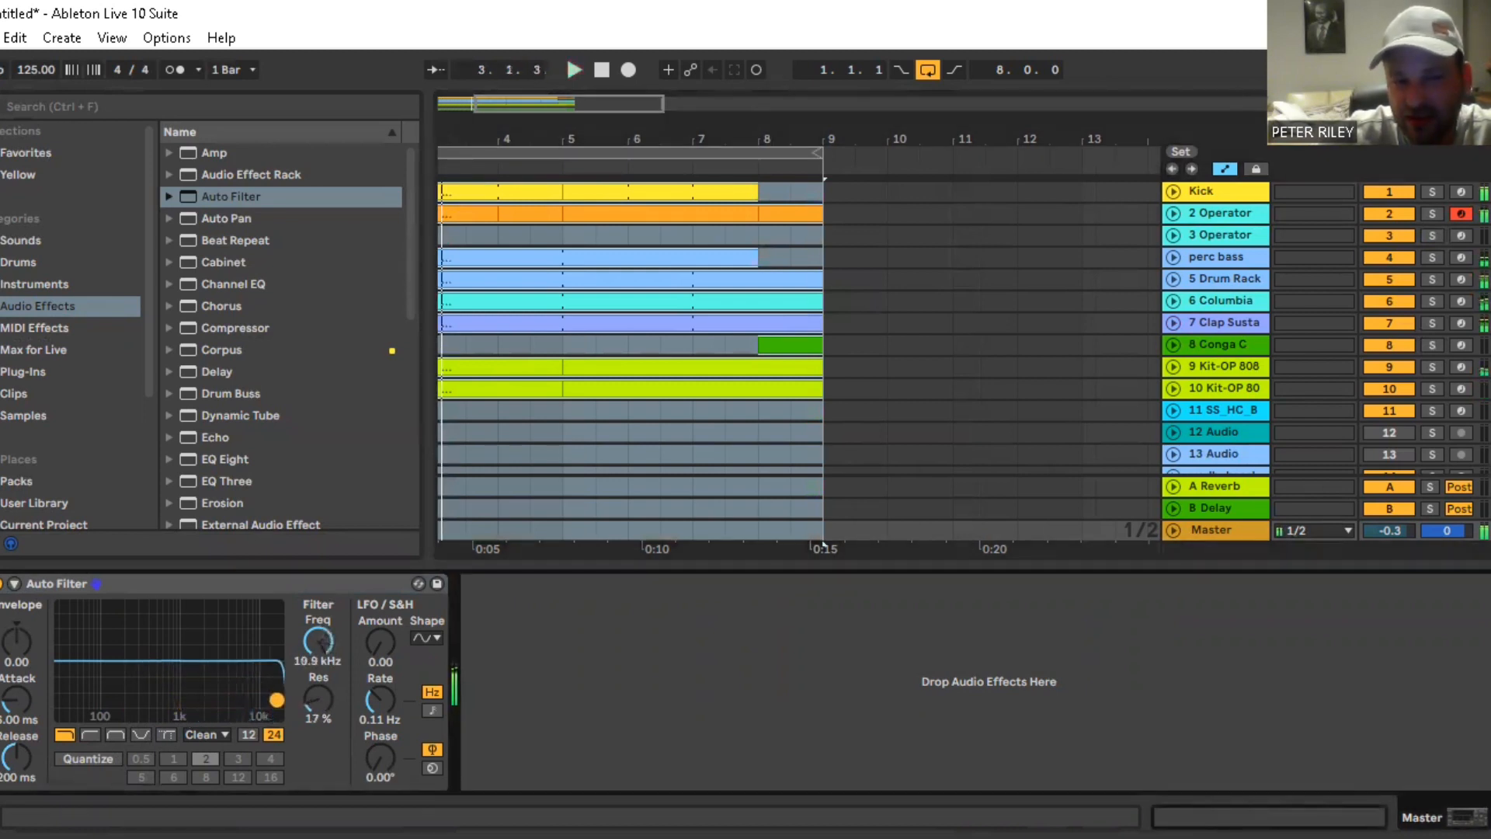
pyautogui.moveTo(278, 700); pyautogui.dragTo(107, 705)
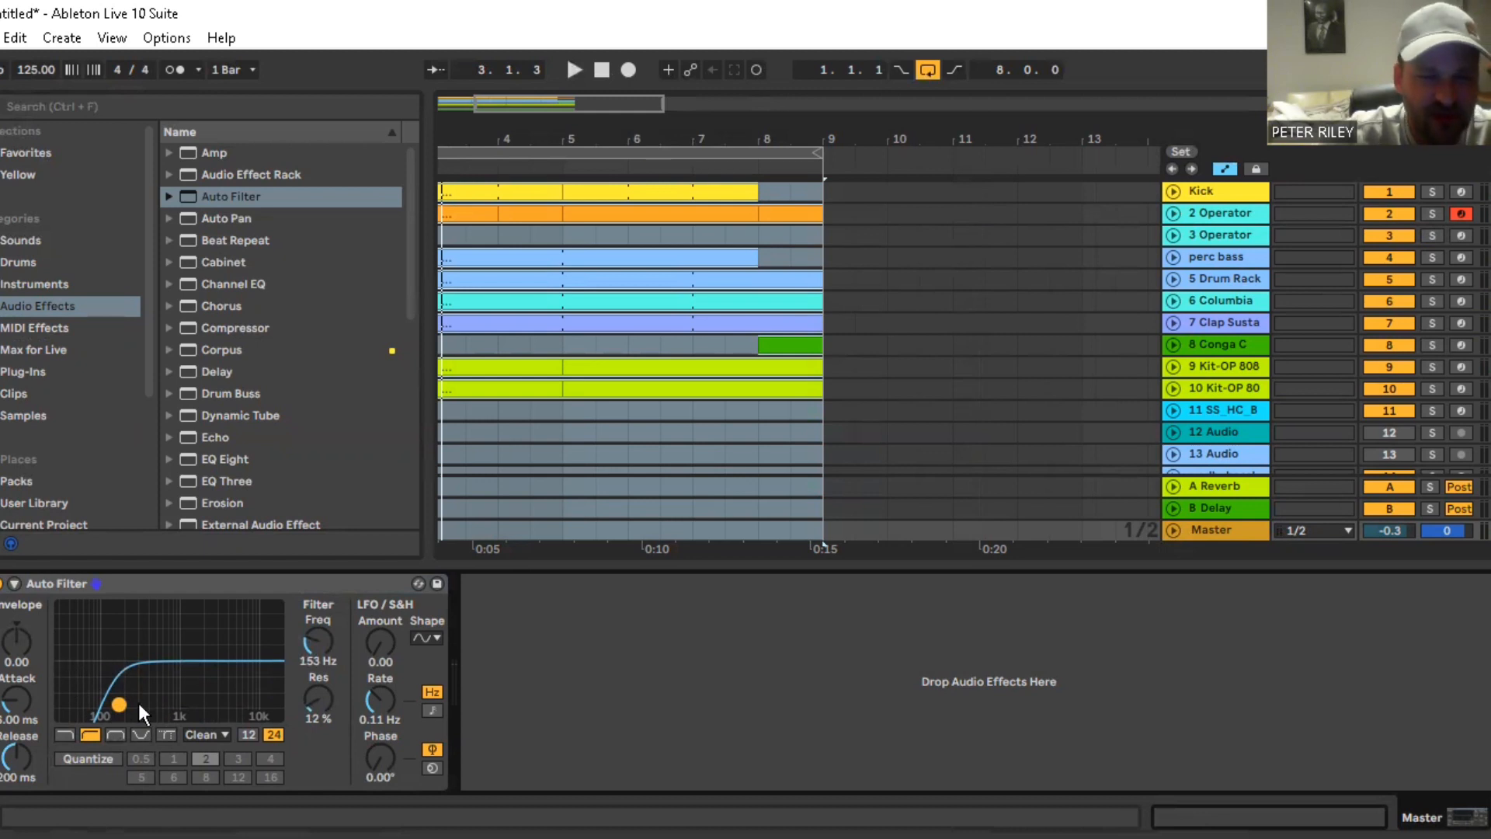
# Expand the Master track and toggle the automation display to compare both states, leaving it hidden
pyautogui.click(1168, 529)
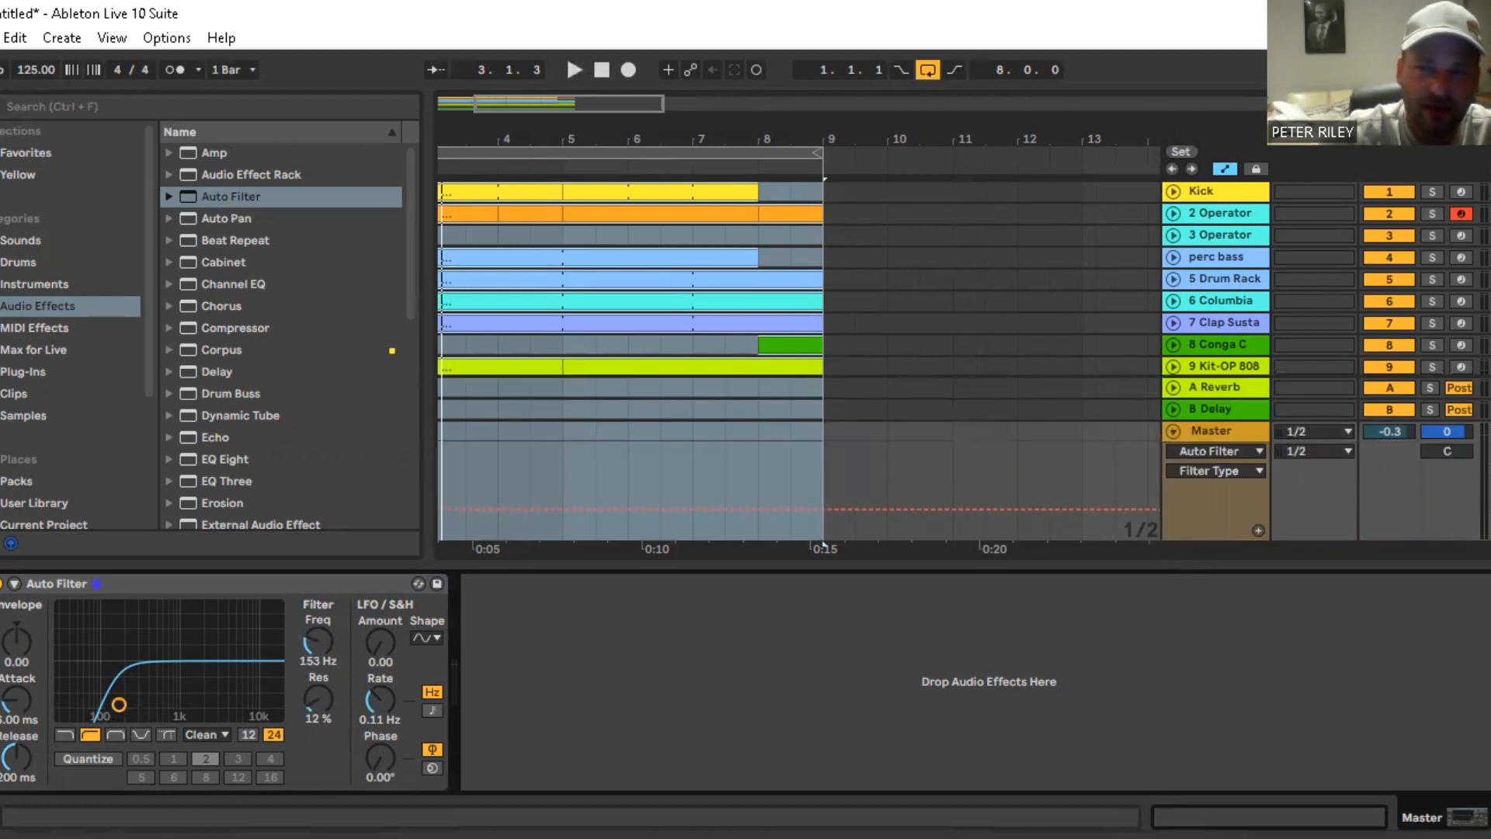
pyautogui.press('a')
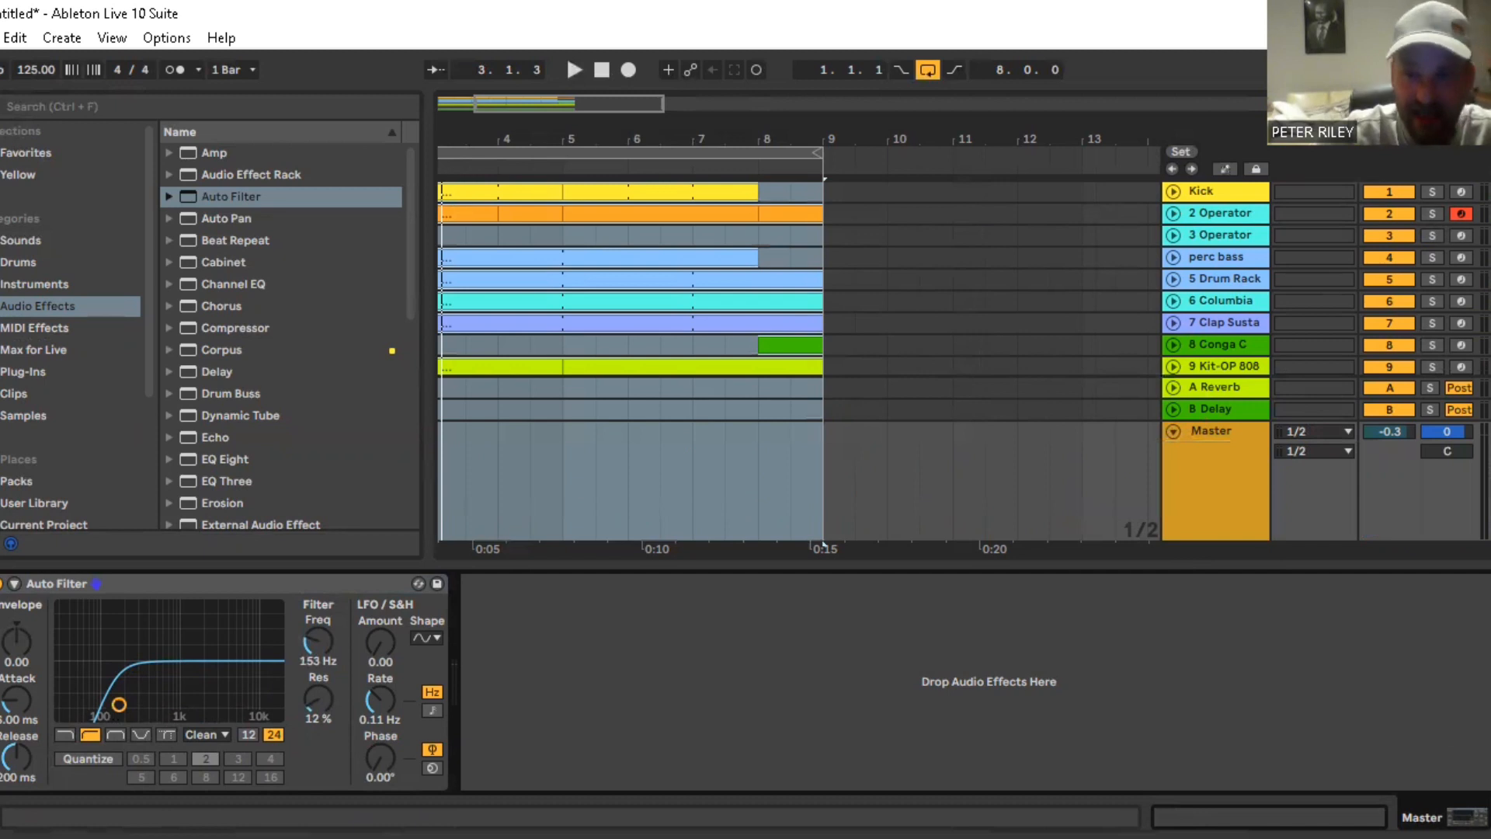
pyautogui.press('a')
pyautogui.press('a')
pyautogui.press('a')
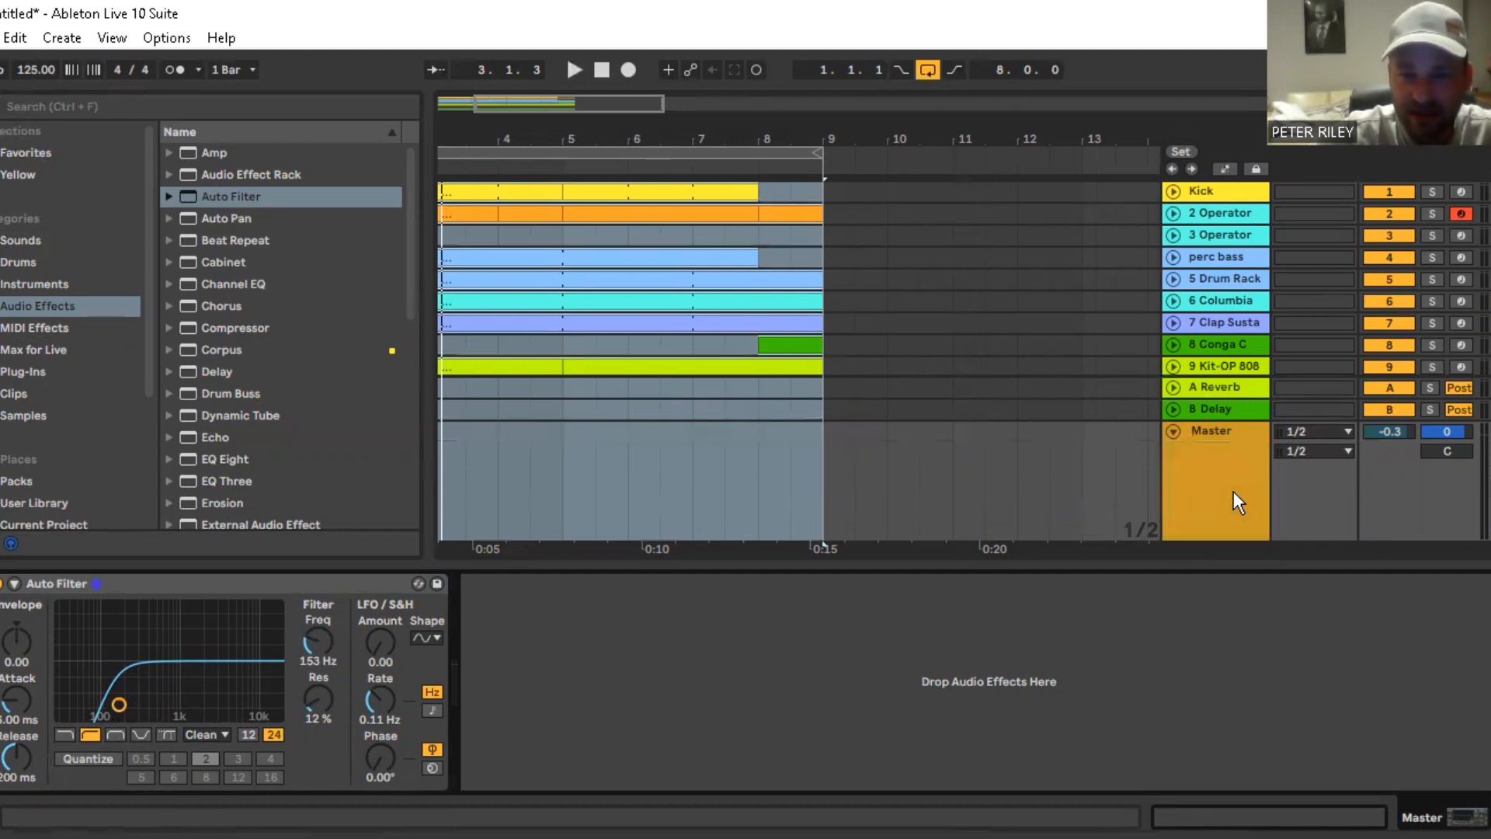
# Show the Master track's automation and automate the Auto Filter's Device On to be off except during bar 8
pyautogui.press('a')
pyautogui.press('a')
pyautogui.press('a')
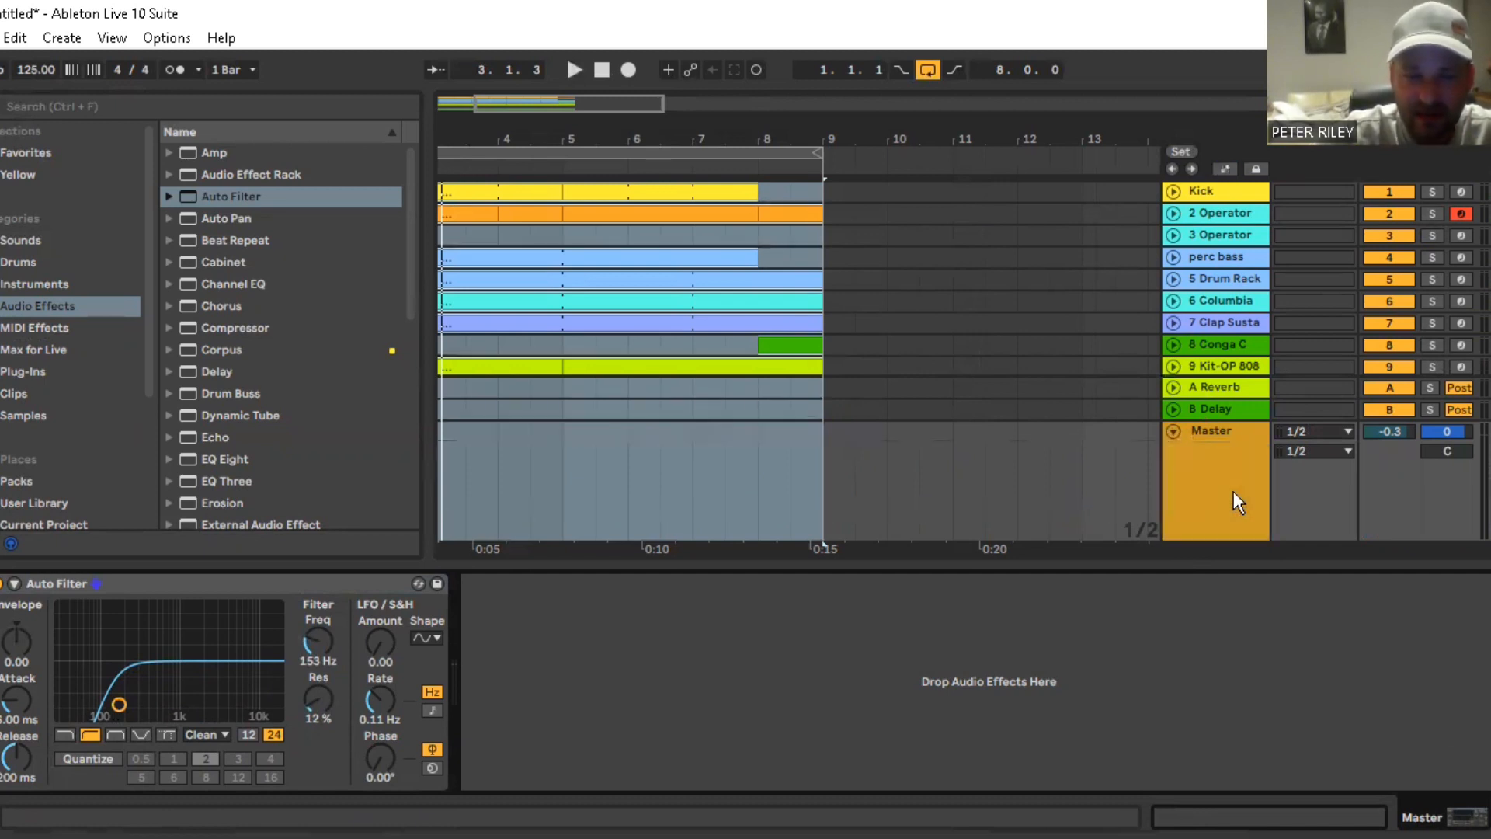
pyautogui.press('a')
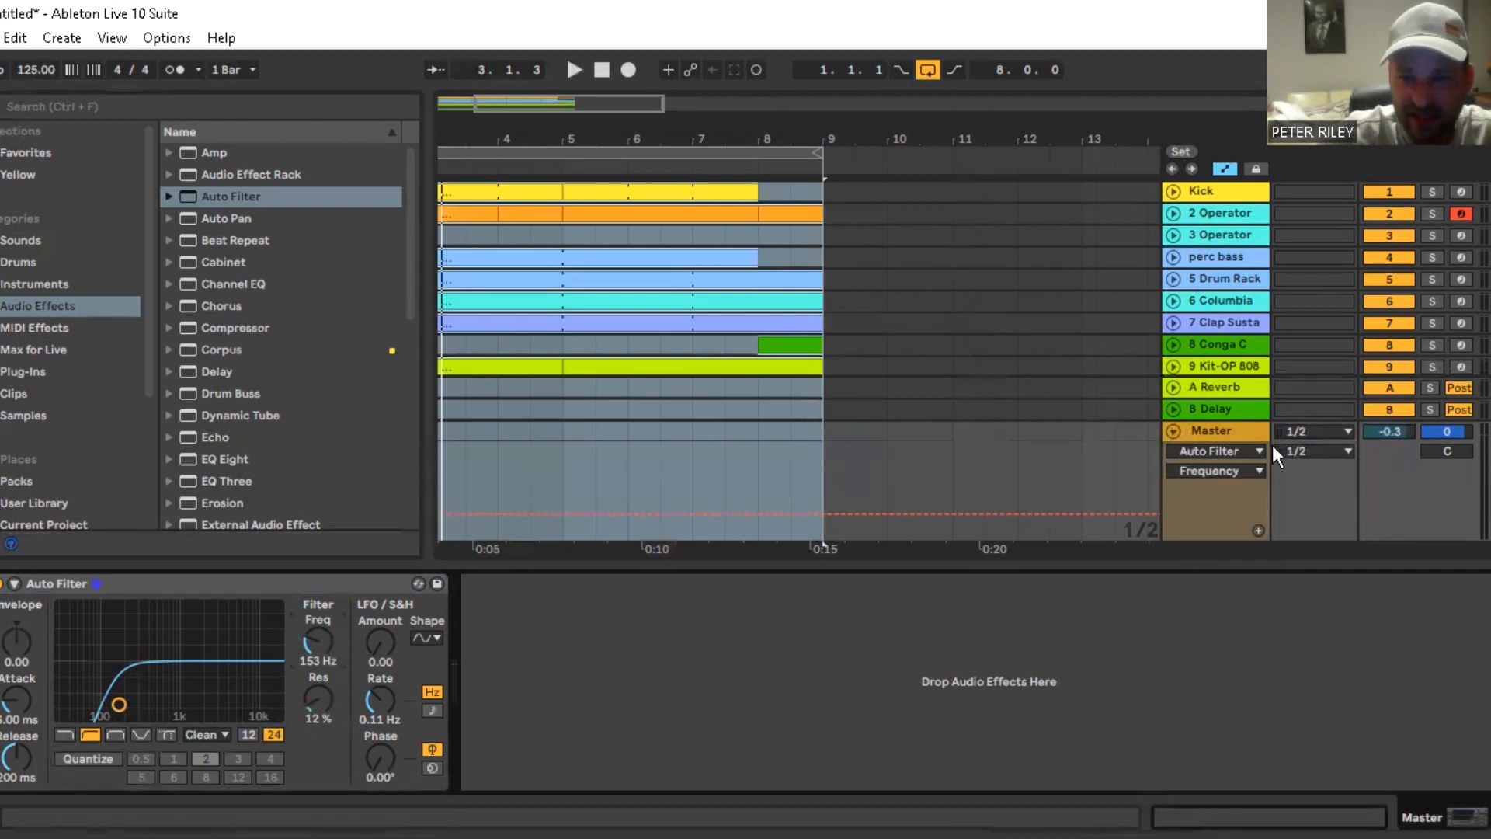
pyautogui.click(3, 584)
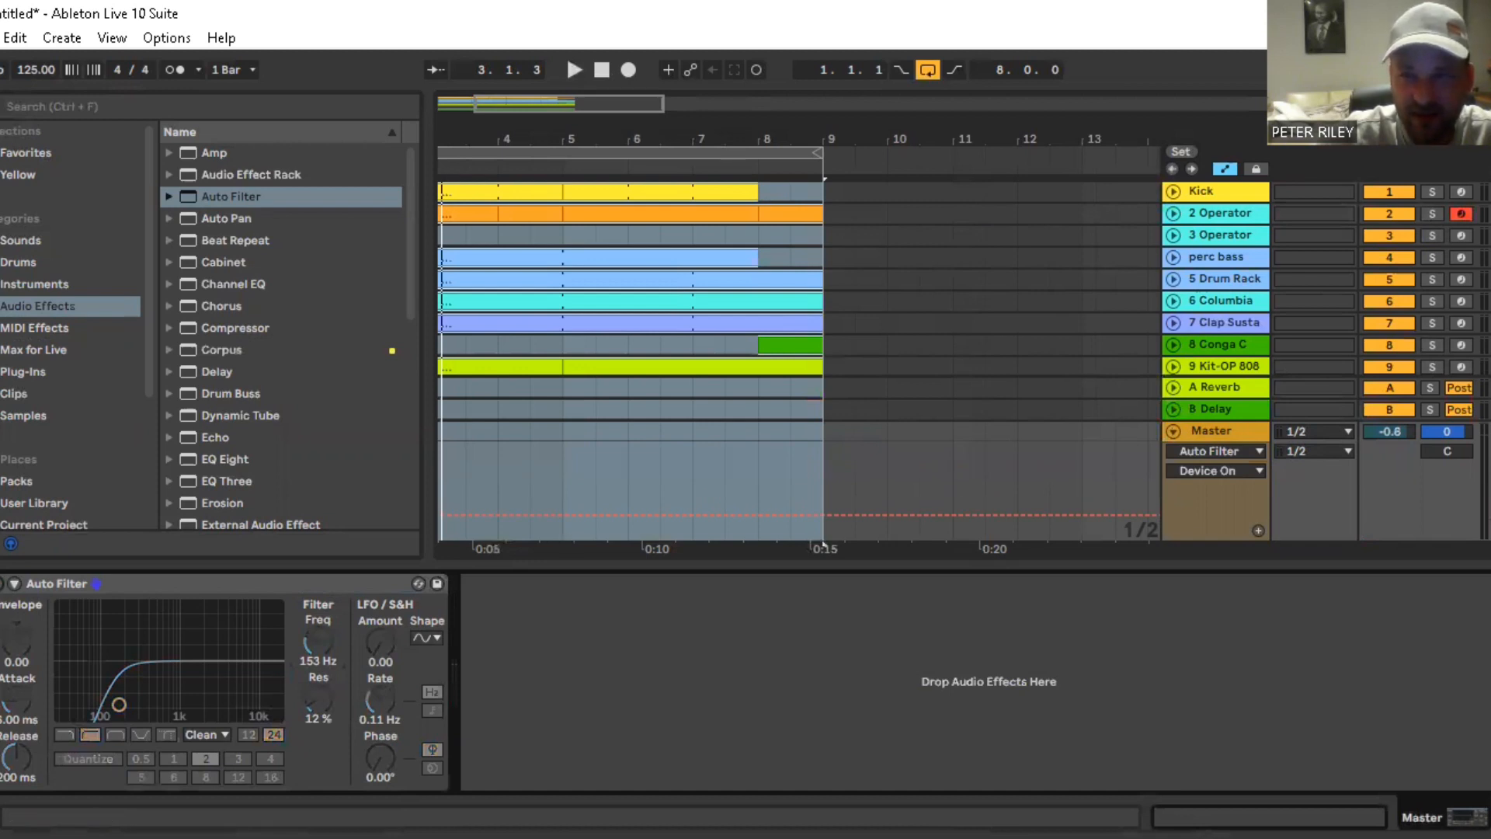
pyautogui.moveTo(771, 467); pyautogui.dragTo(802, 470)
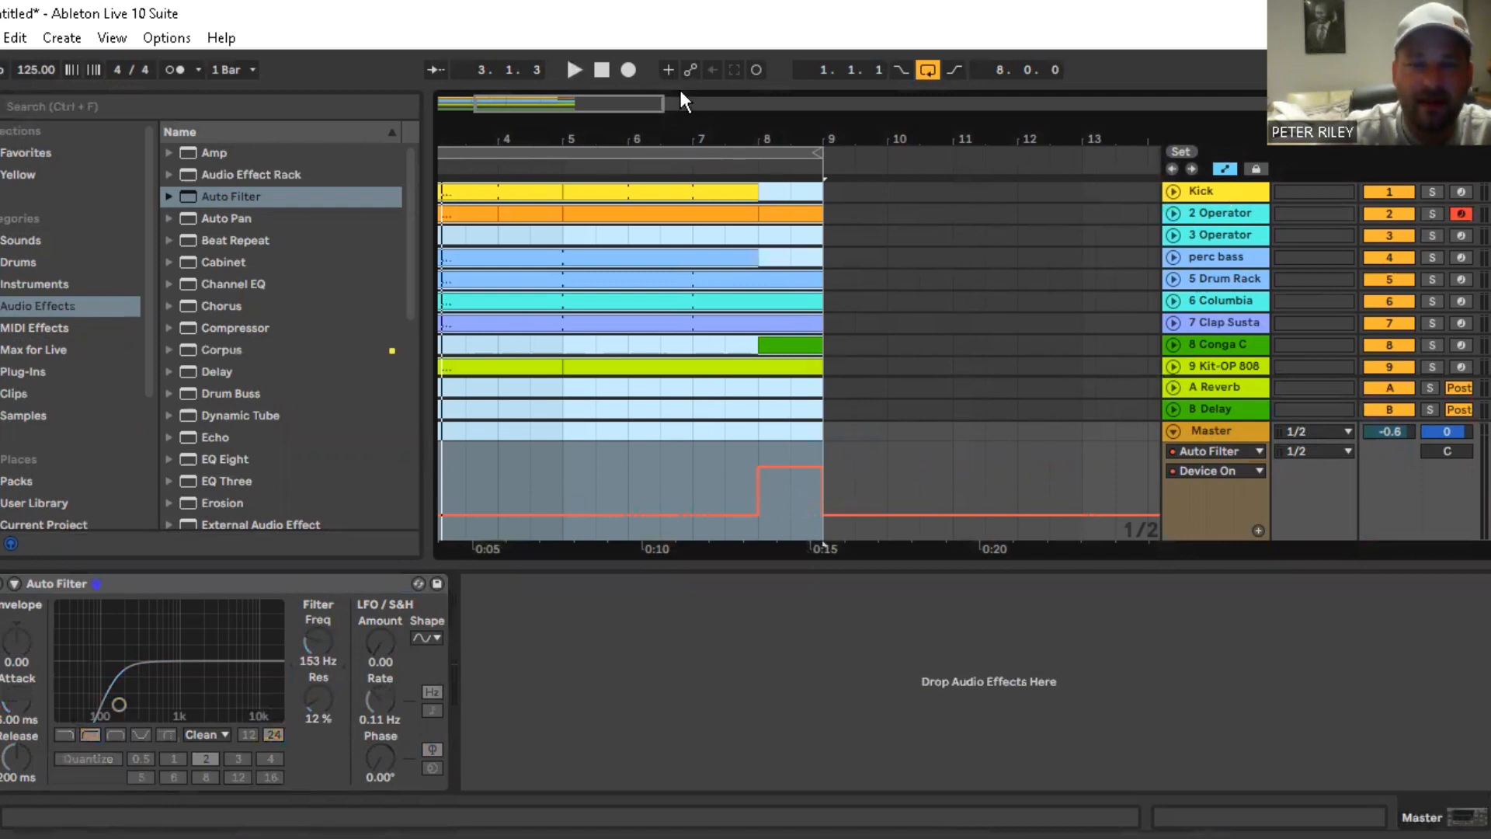
# Play the loop from bar 1 to hear the filter switch on in bar 8
pyautogui.click(605, 69)
pyautogui.click(572, 68)
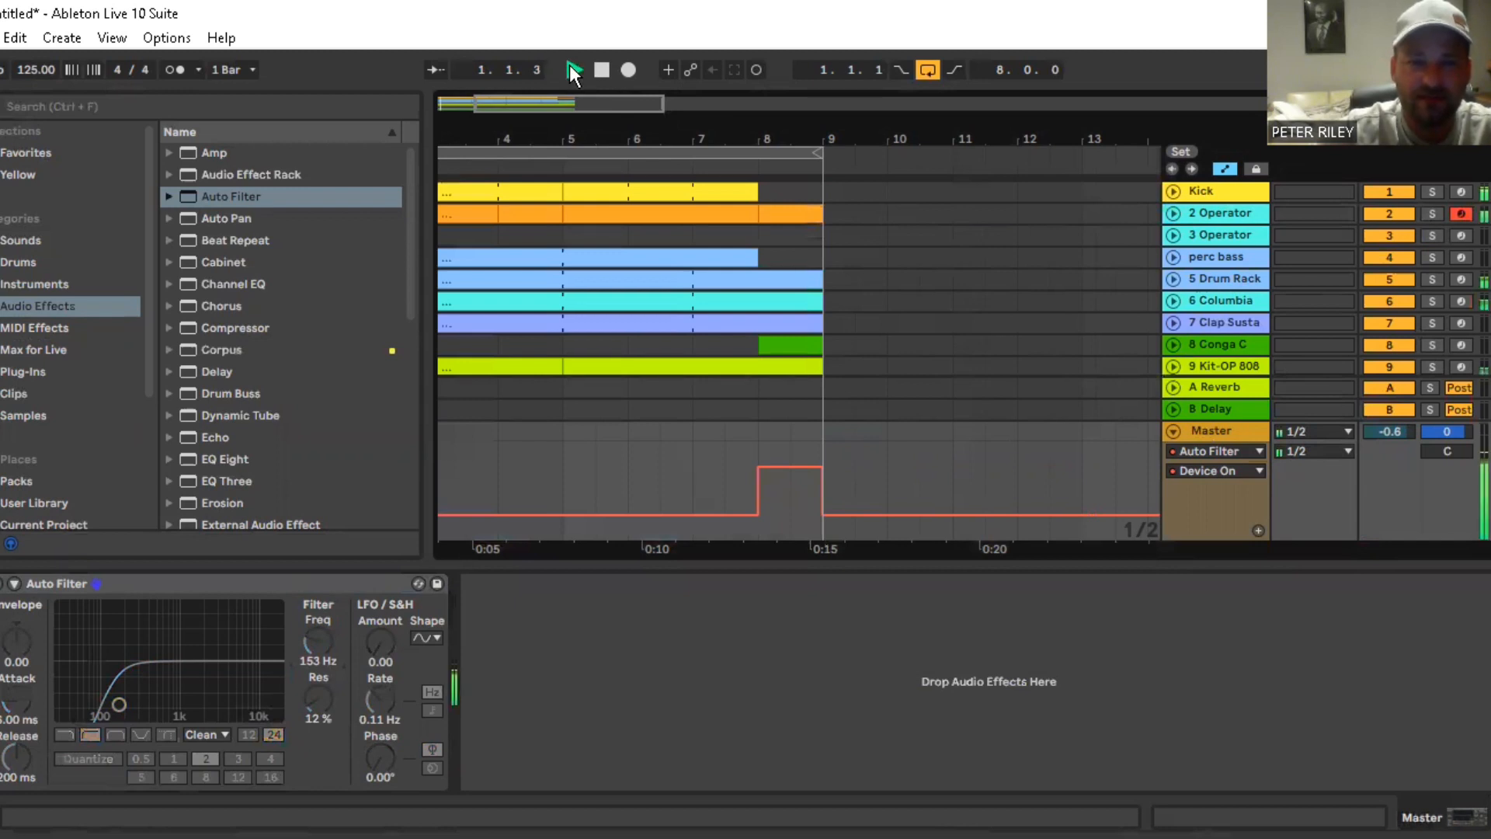
pyautogui.moveTo(662, 134); pyautogui.dragTo(730, 117)
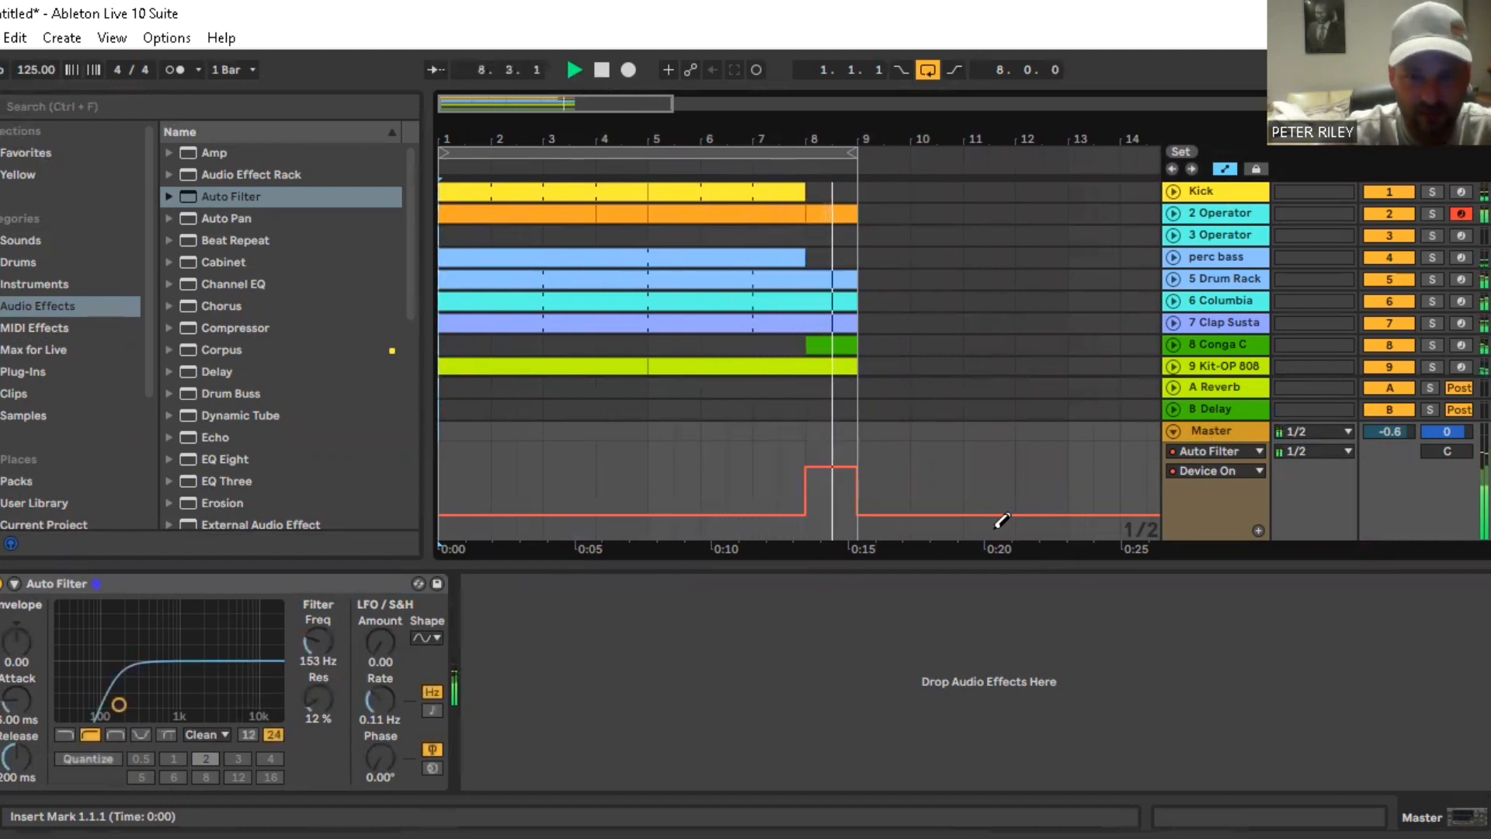
# In 2 Operator's bar 8 clip, extend the E0 note to 8.3.1, delete the G0 note at 8.1.4, and play it
pyautogui.click(836, 214)
pyautogui.doubleClick(836, 214)
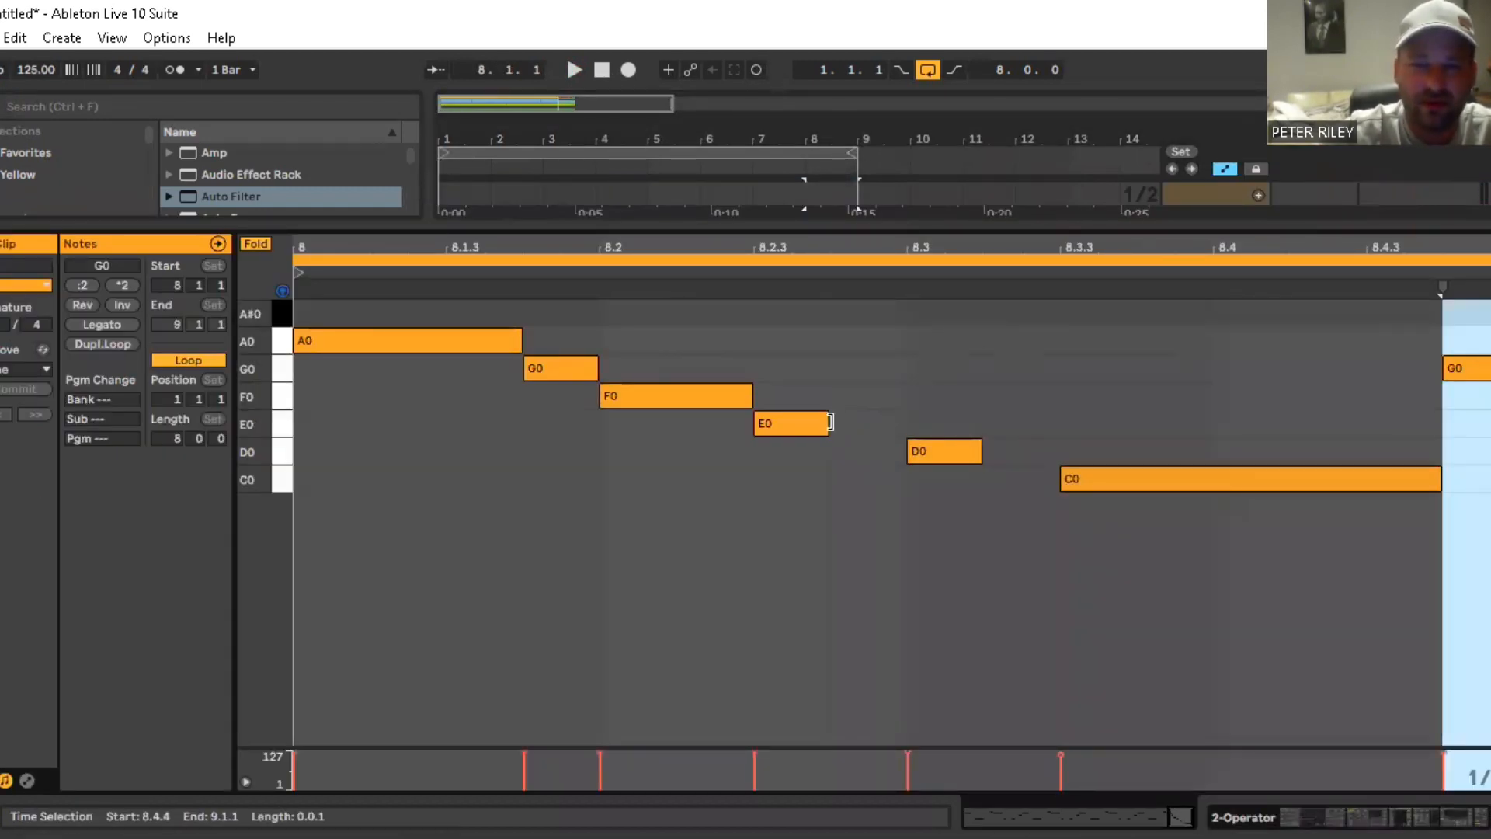
pyautogui.click(830, 422)
pyautogui.moveTo(830, 421); pyautogui.dragTo(930, 423)
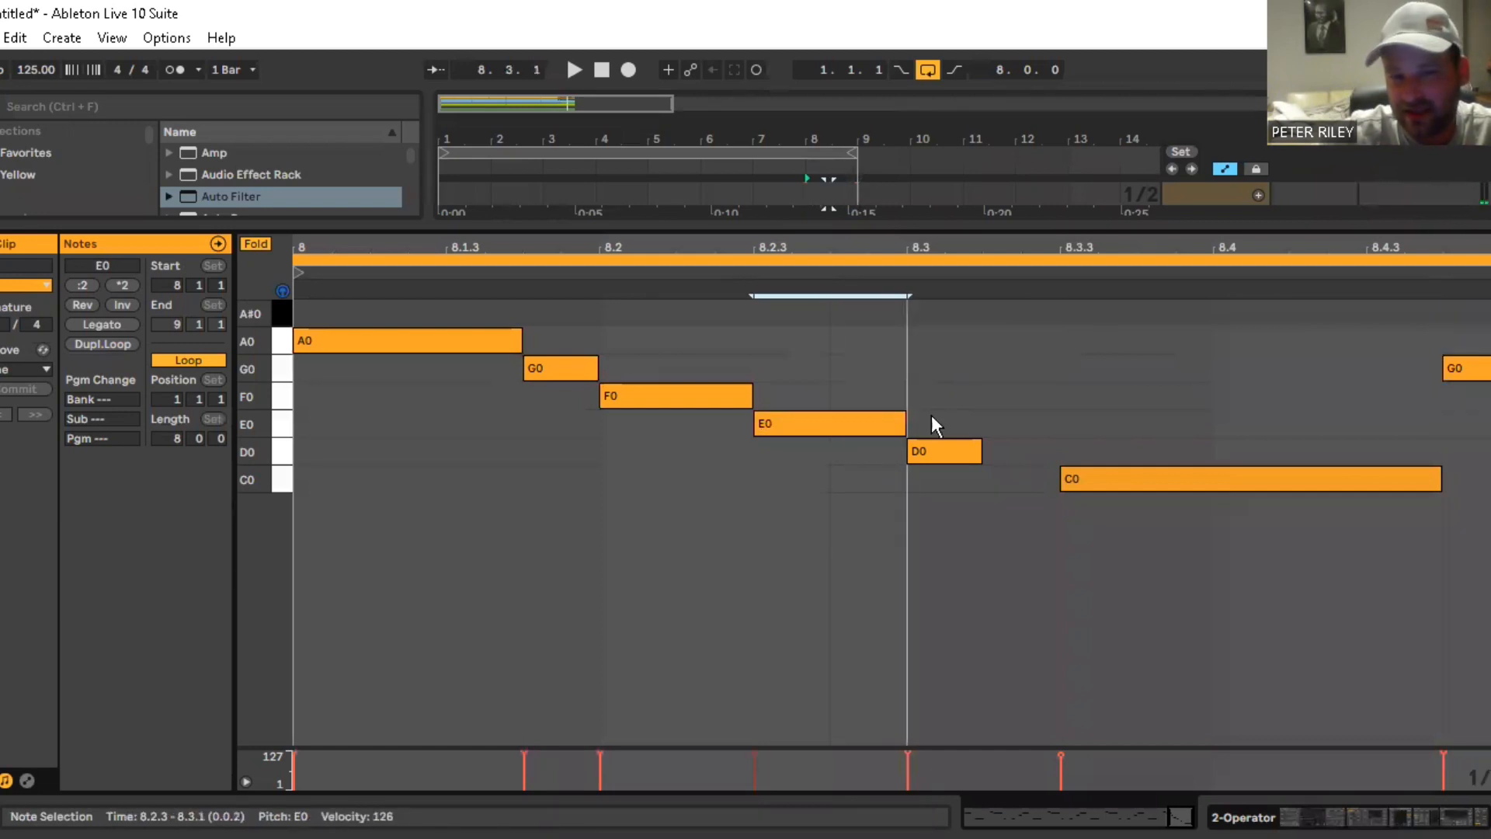
pyautogui.doubleClick(576, 371)
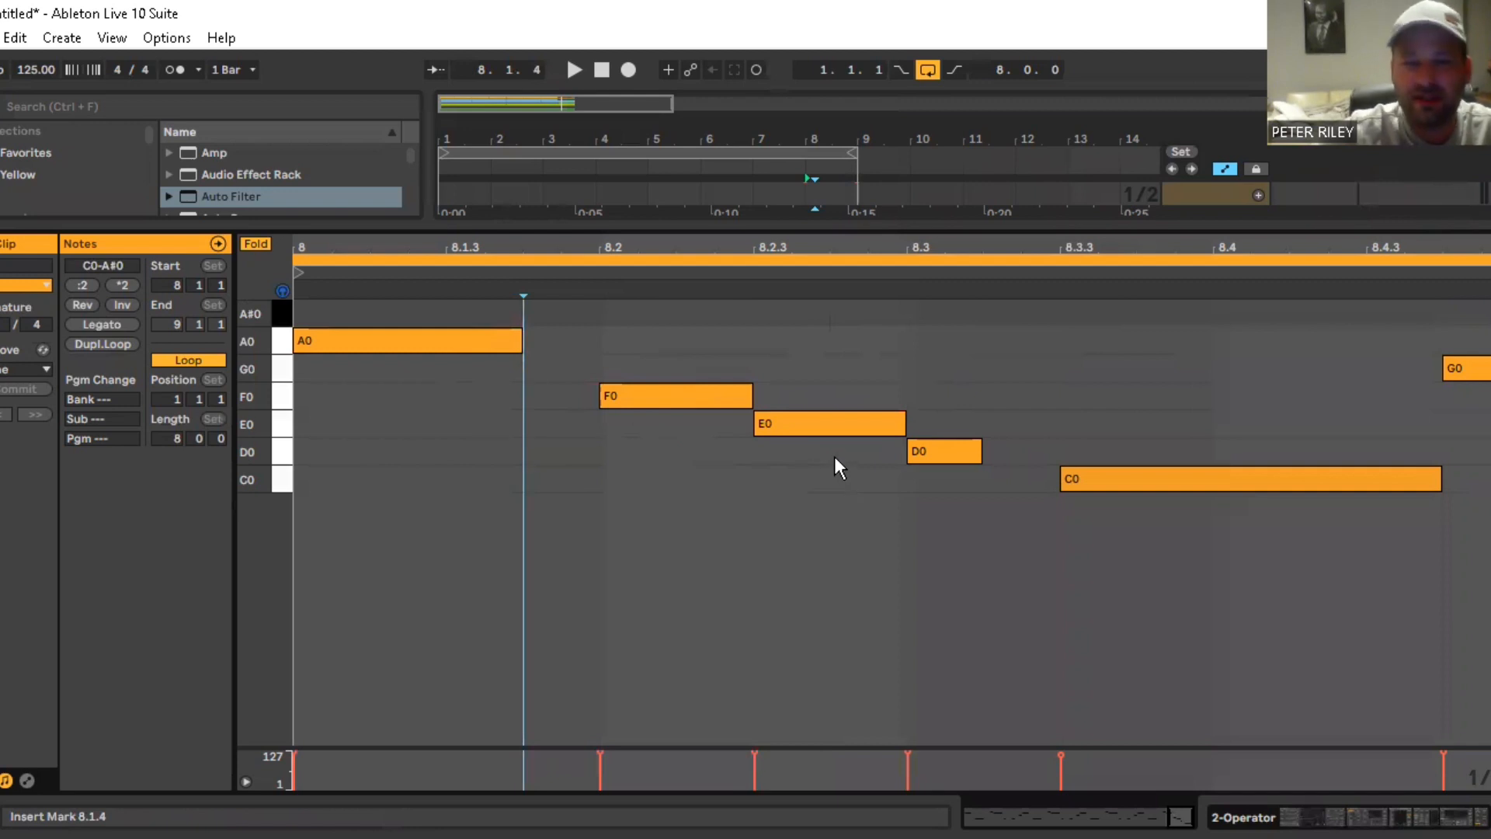
pyautogui.press('space')
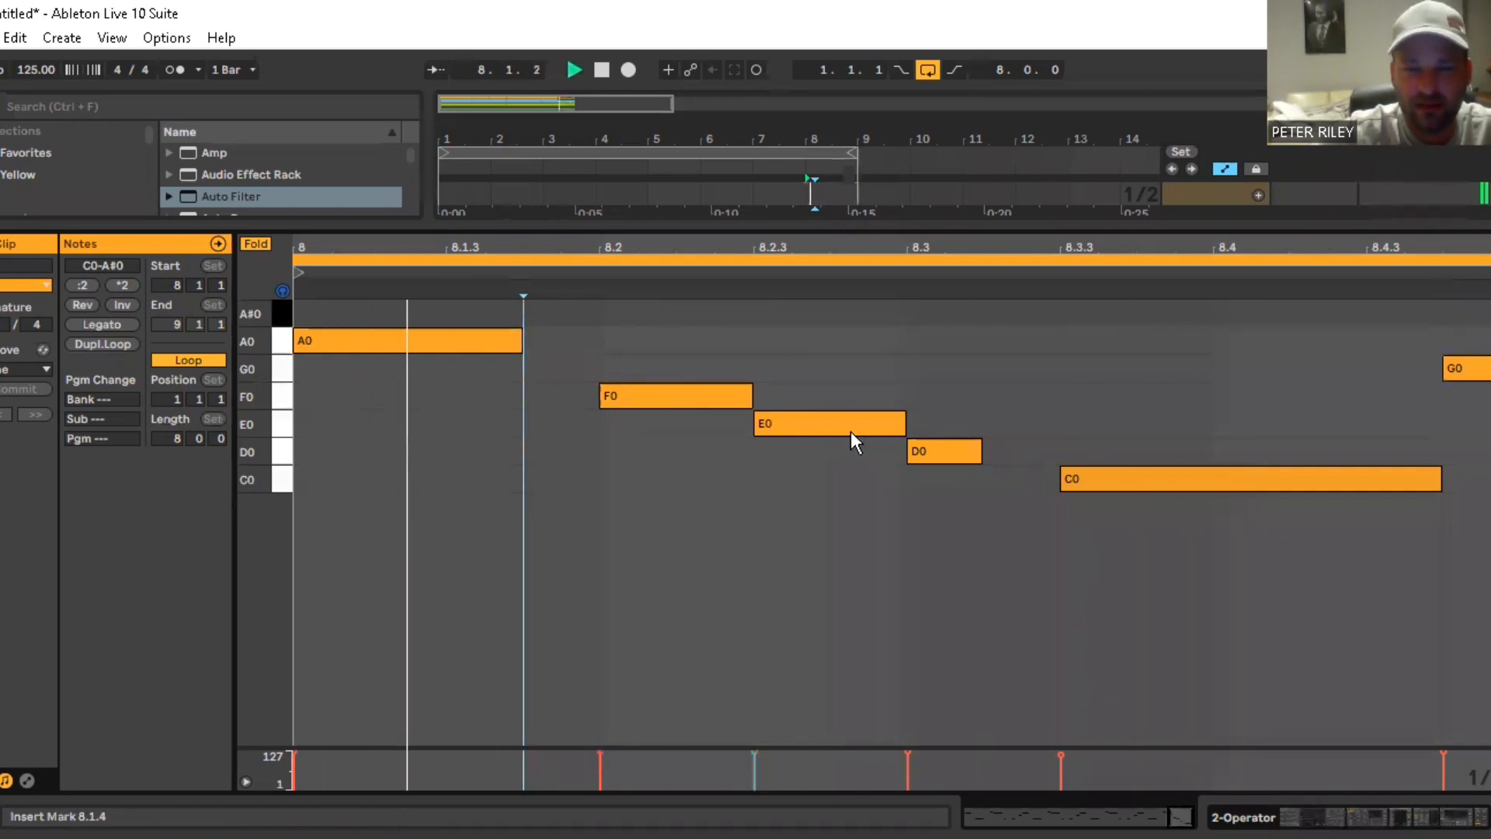
# Move the E0 note to 8.2.4 and C0 to 8.4.1, deleting the D0 note at 8.3.1 and G0 at 8.4.4
pyautogui.moveTo(842, 433); pyautogui.dragTo(942, 432)
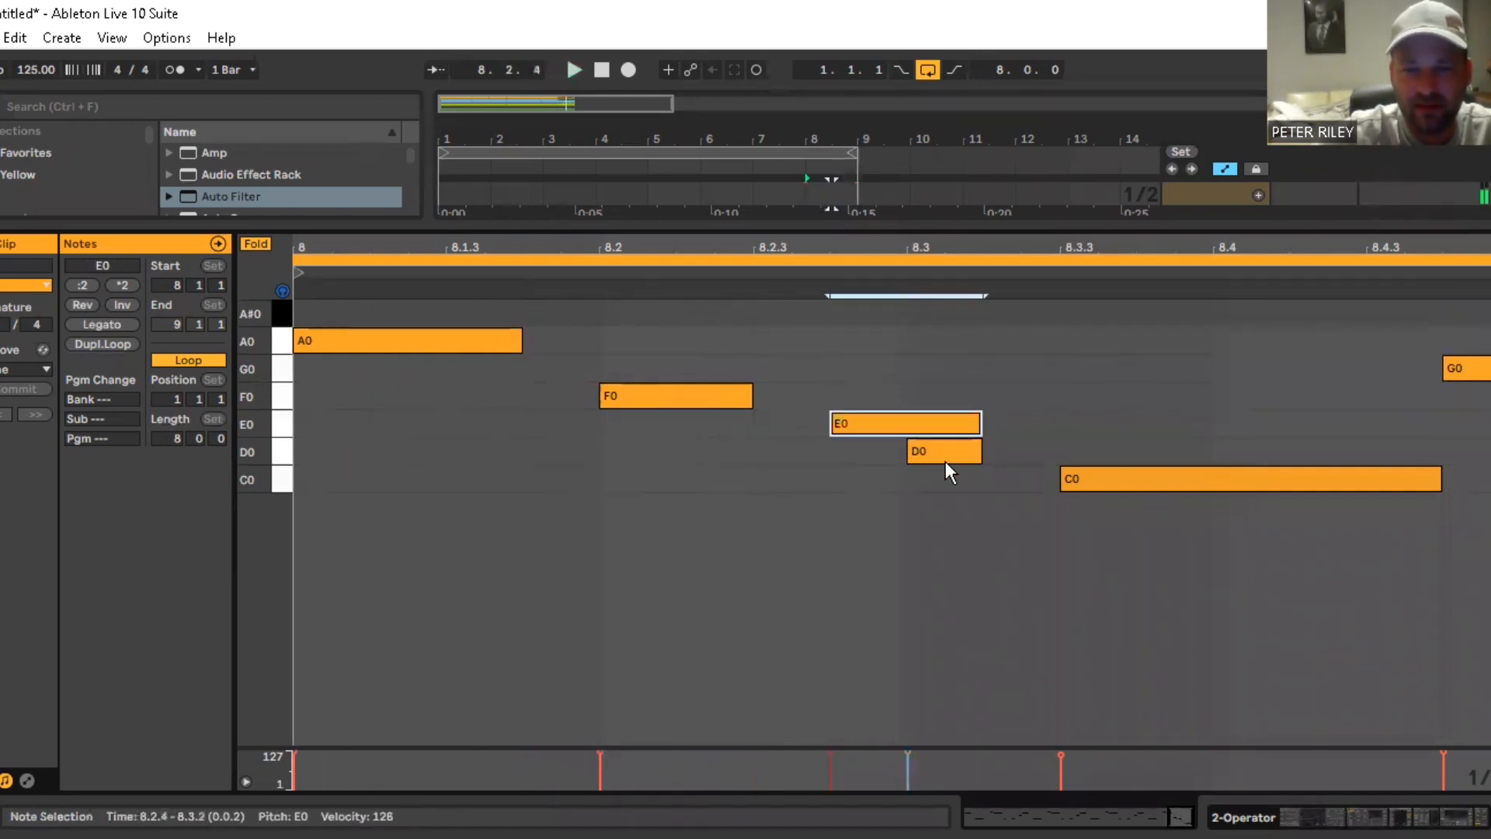
pyautogui.doubleClick(945, 466)
pyautogui.moveTo(1090, 483); pyautogui.dragTo(1251, 499)
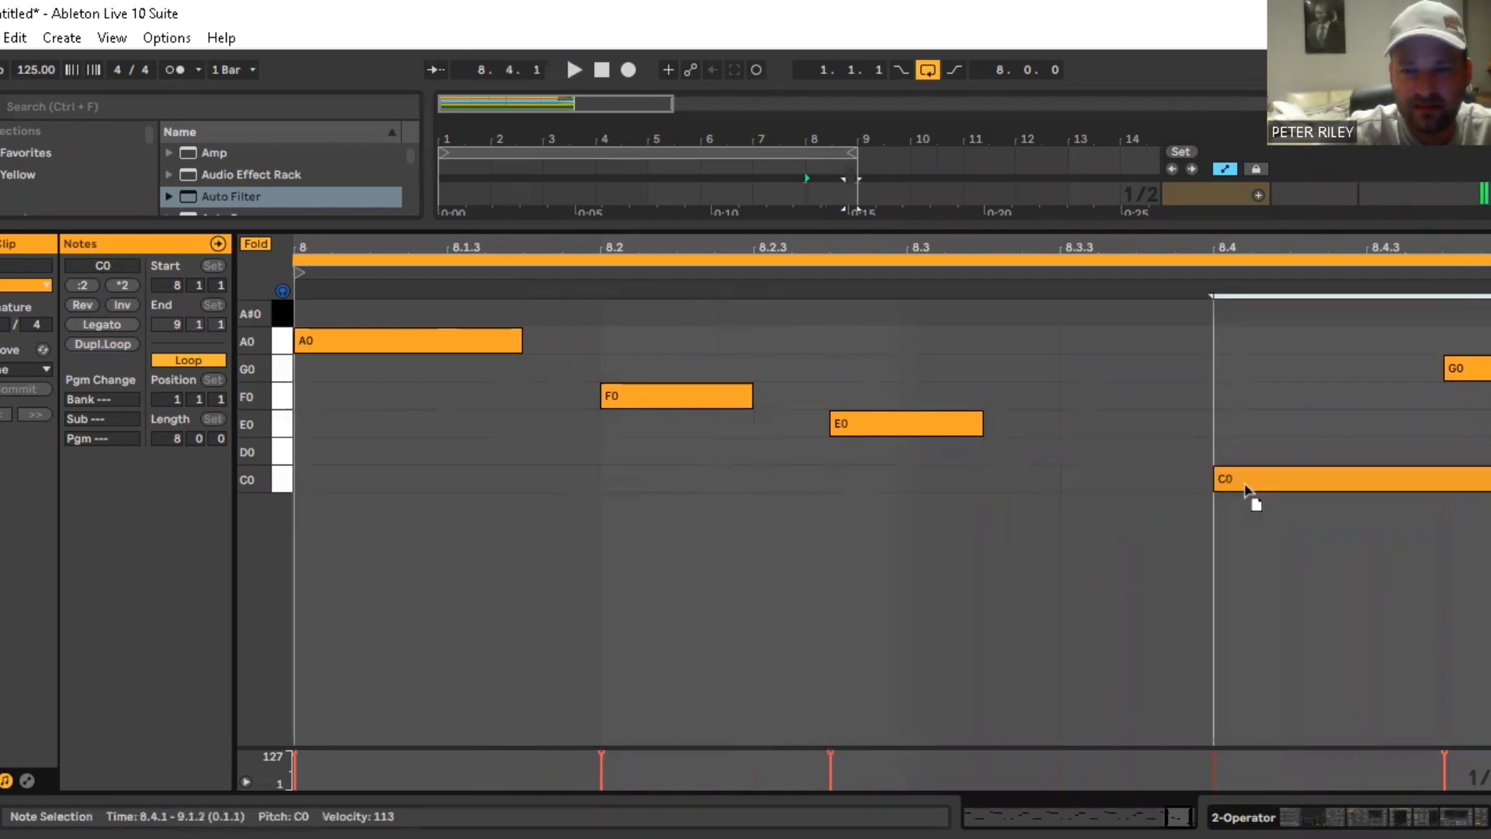
pyautogui.doubleClick(1452, 353)
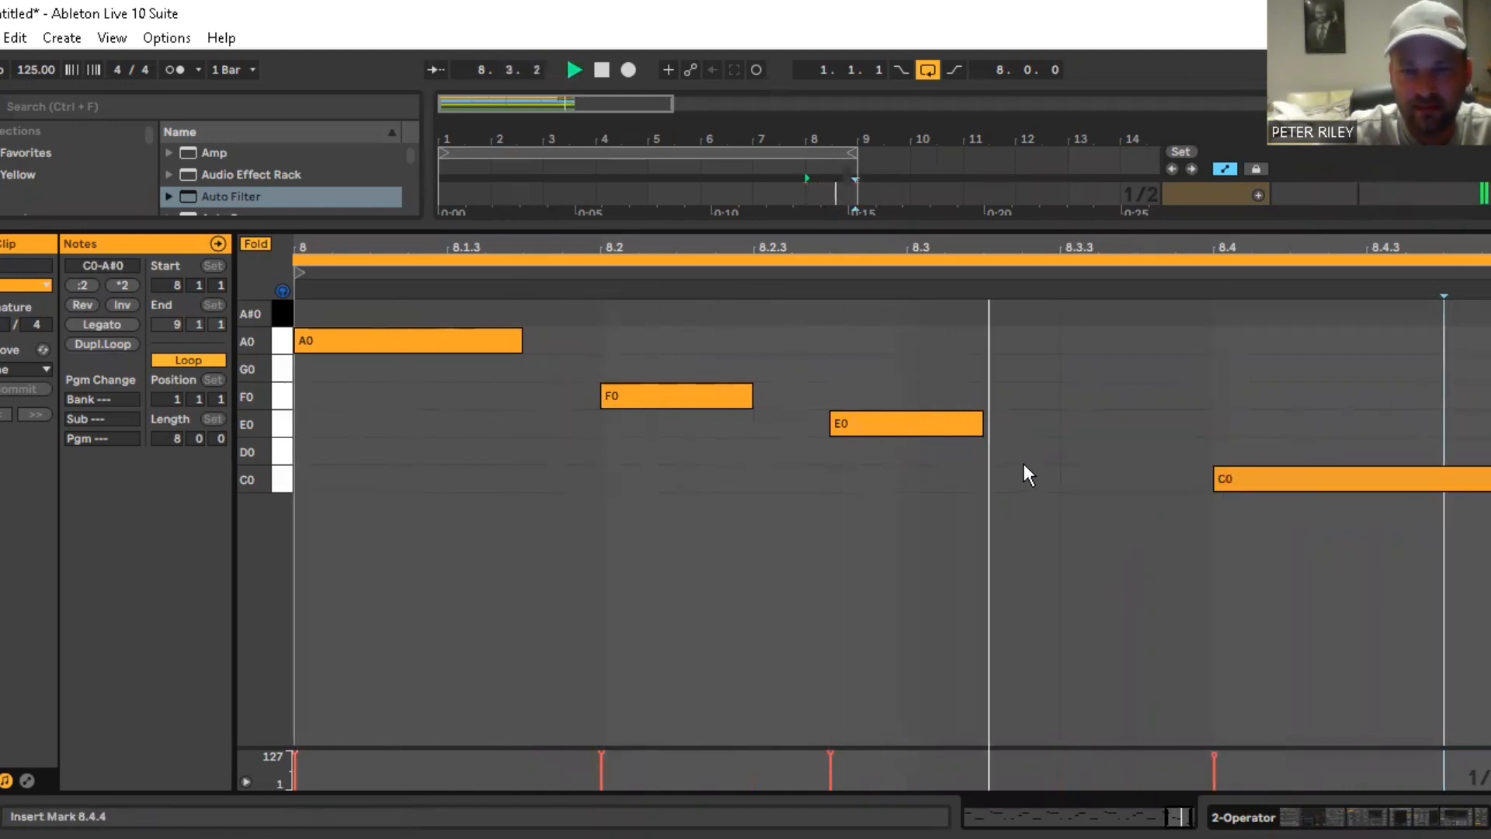
# Add a D0 note spanning 8.3.3 to 8.4.1 in the bar 8 fill and play it back
pyautogui.doubleClick(1046, 450)
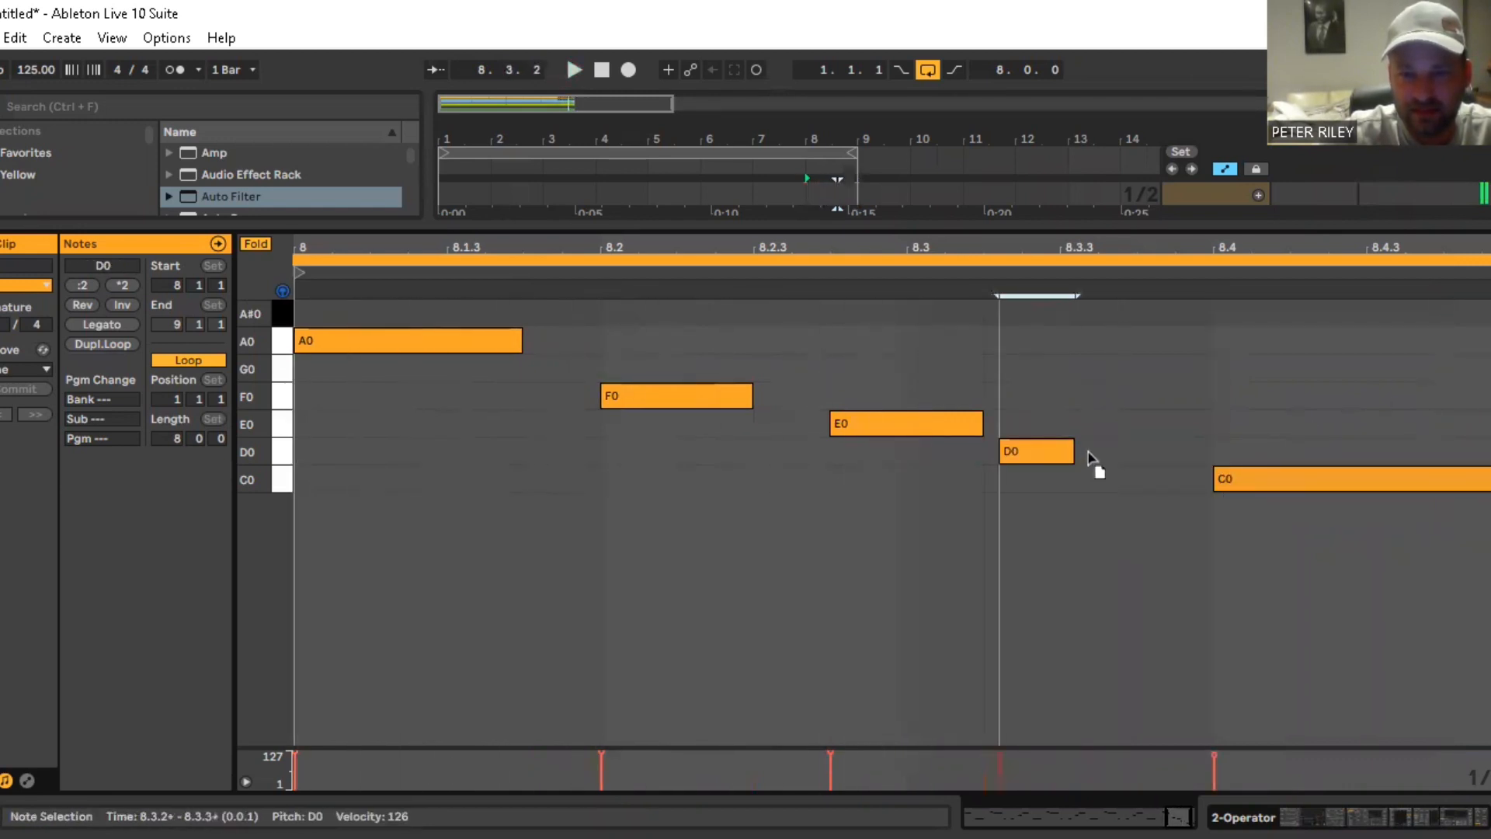
pyautogui.press('Right')
pyautogui.moveTo(1166, 441); pyautogui.dragTo(1237, 441)
pyautogui.press('space')
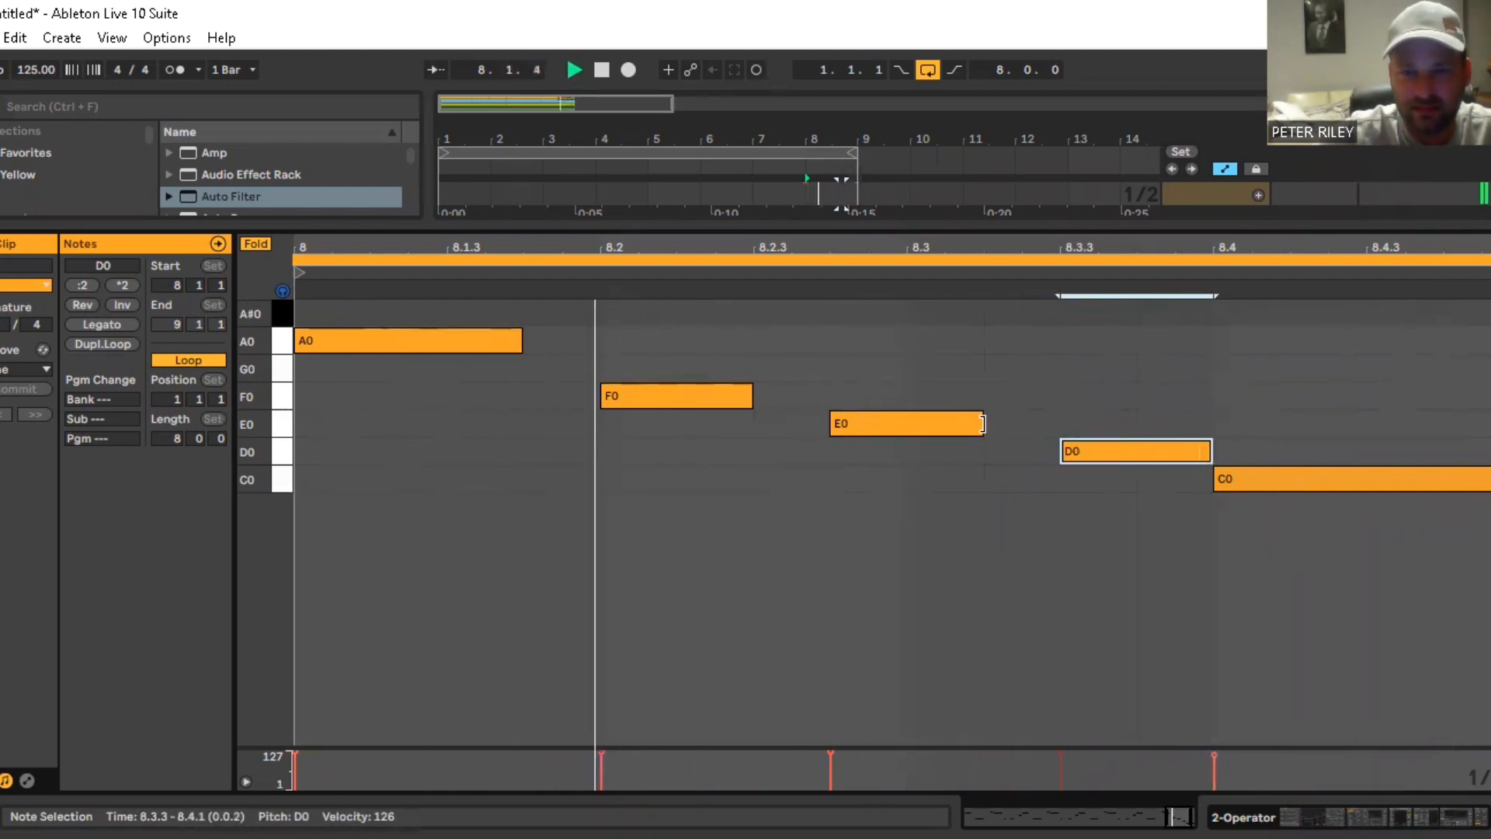
# Lengthen the E0 note to 8.3.3 and the F0 note to 8.2.4, audition the fill, and return to the full arrangement
pyautogui.moveTo(981, 423); pyautogui.dragTo(1058, 423)
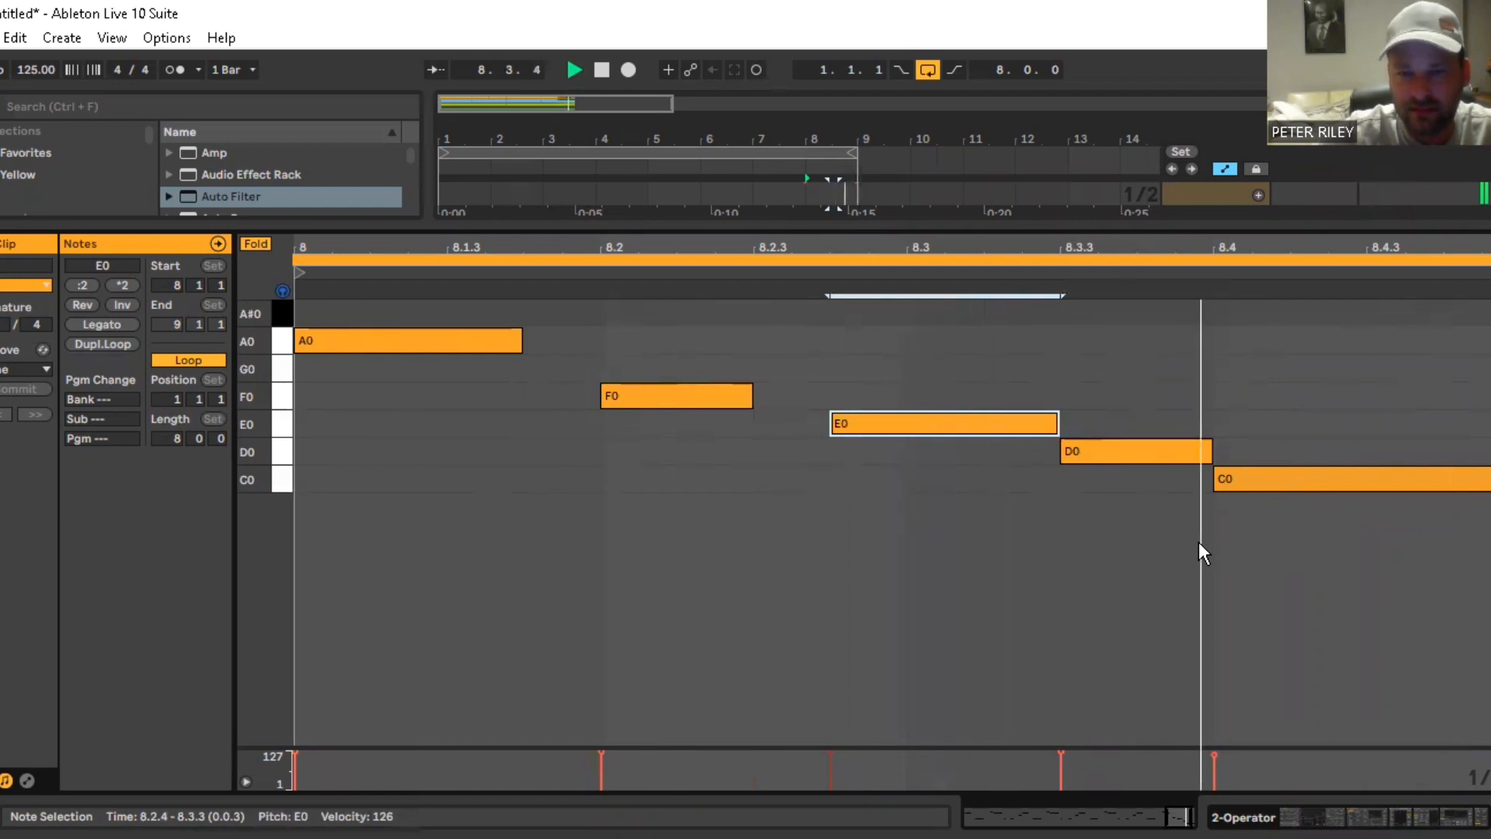
pyautogui.moveTo(752, 394); pyautogui.dragTo(827, 395)
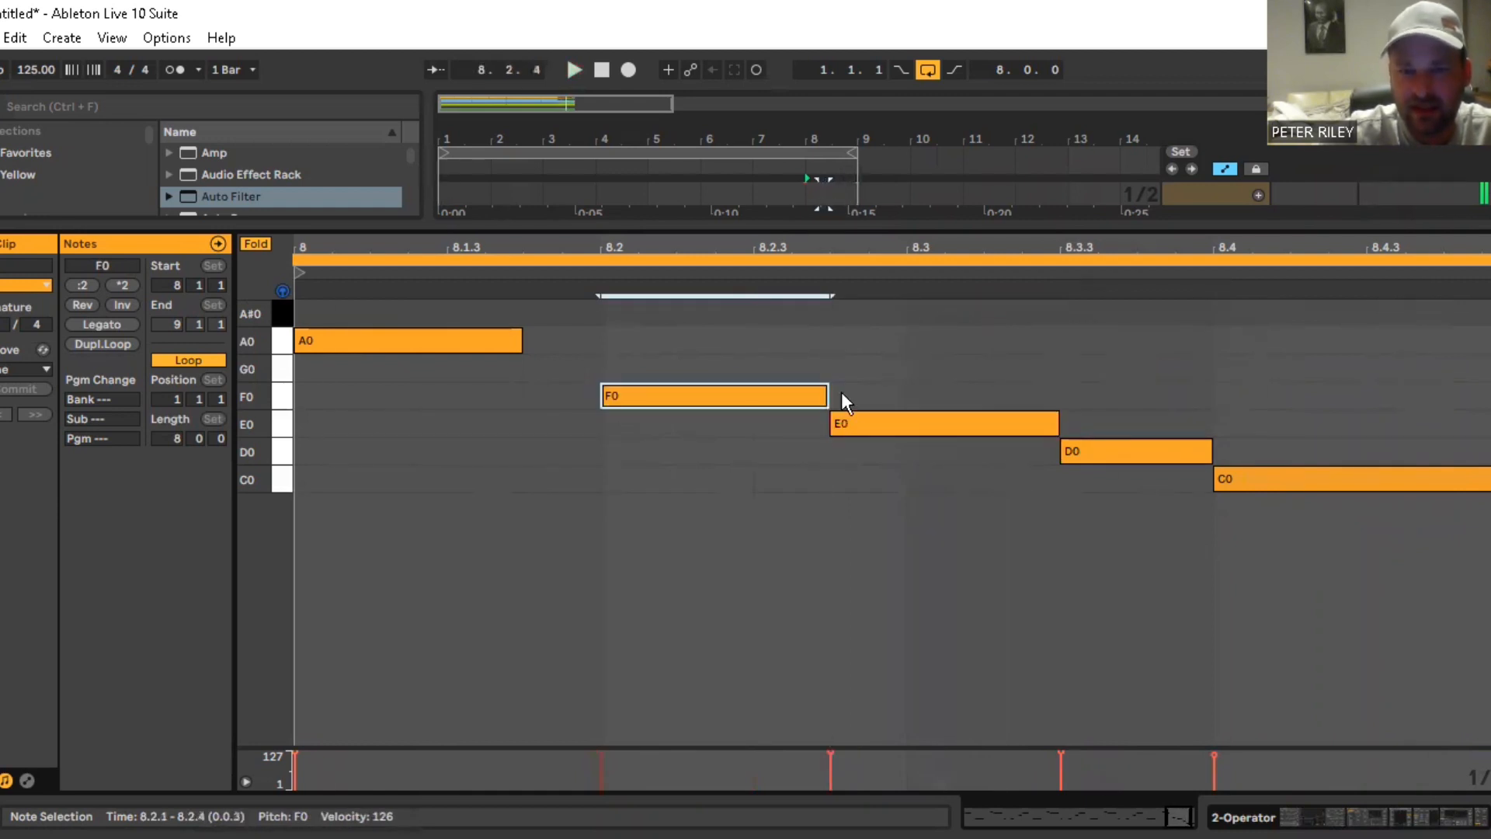
pyautogui.press('space')
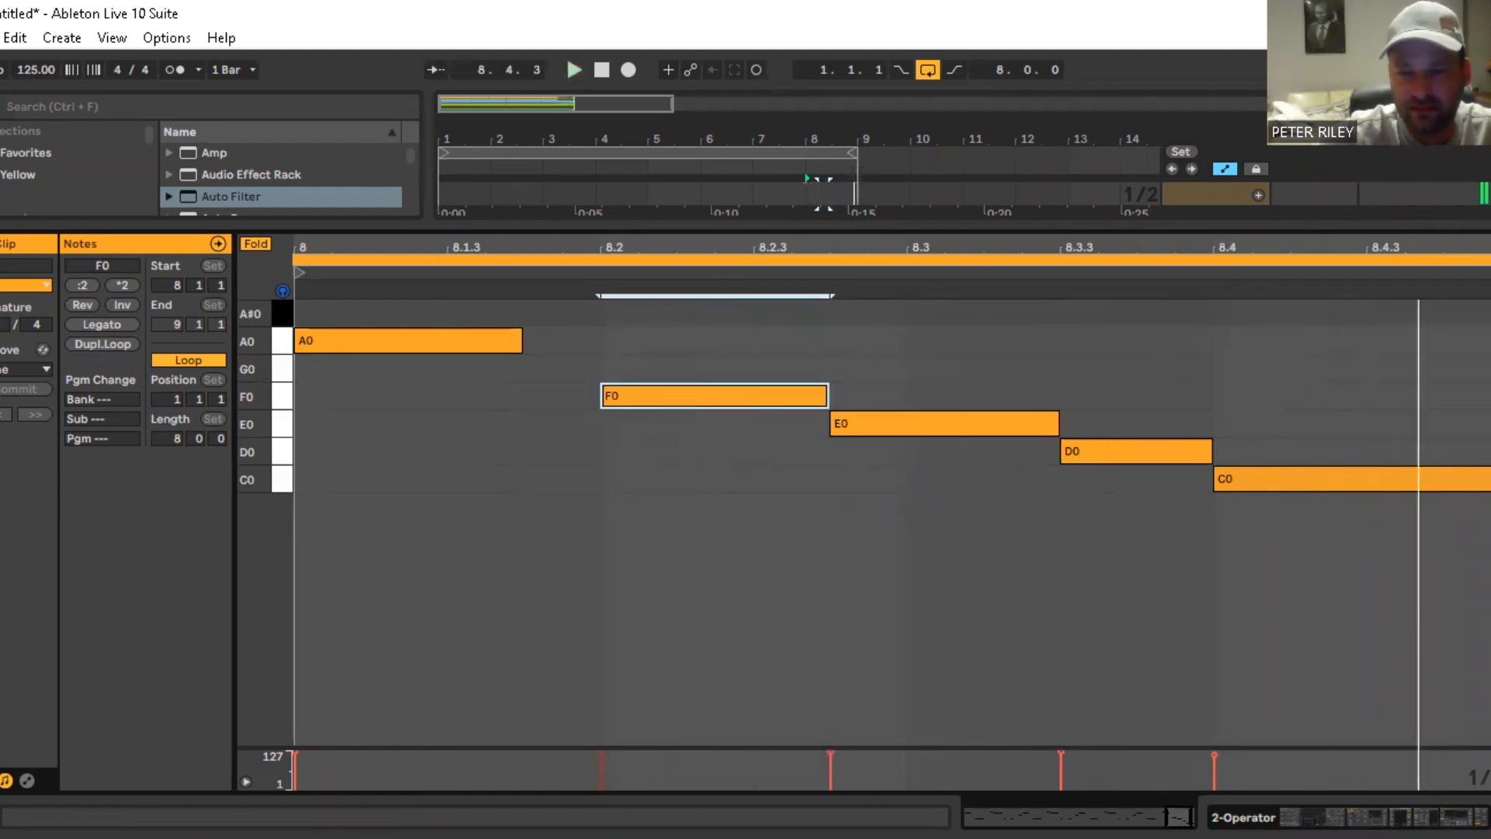
pyautogui.press('space')
pyautogui.hotkey('ctrl', 'alt', 'l')
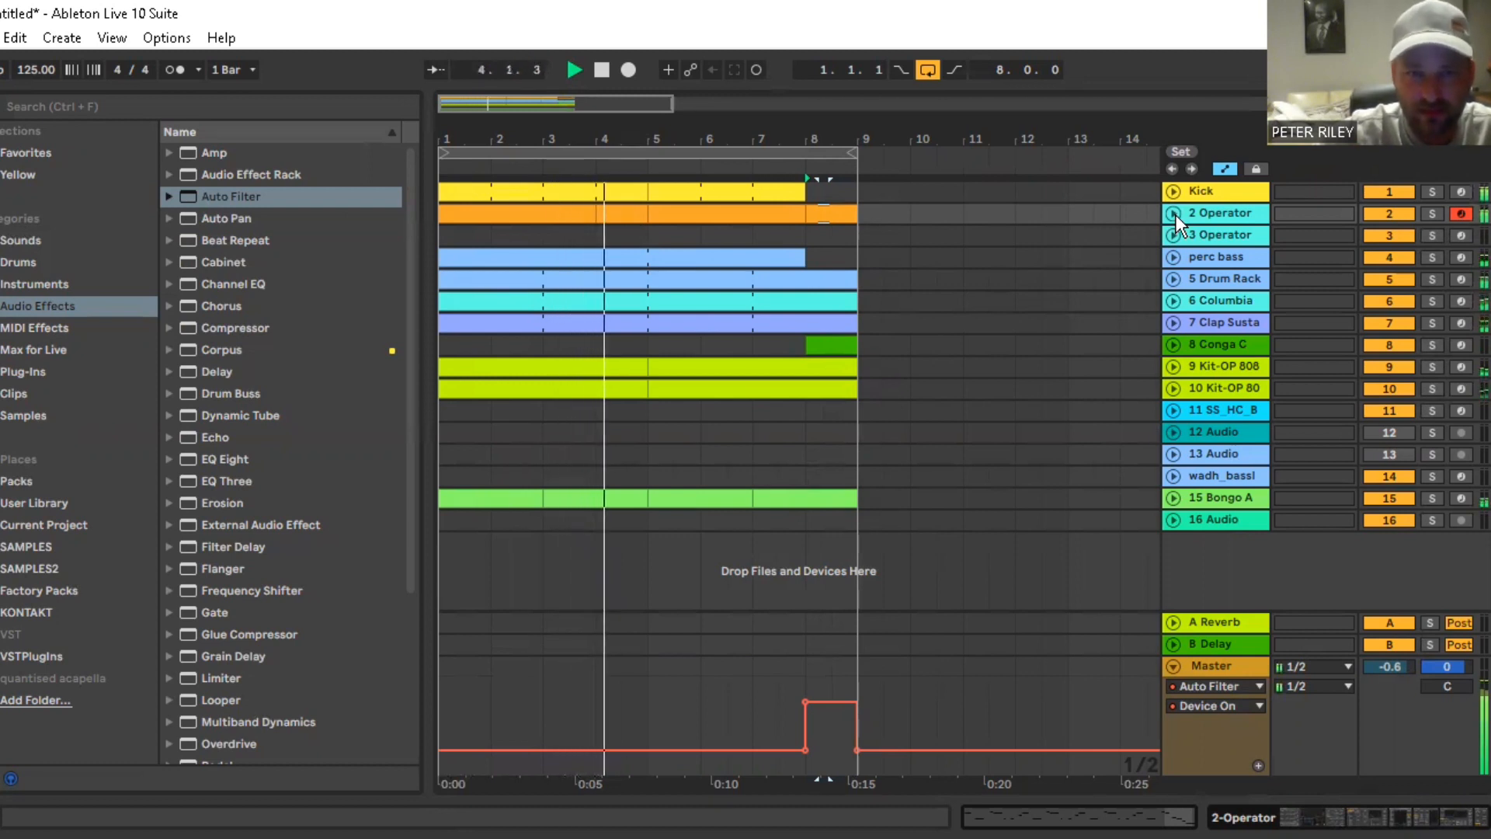
# Open 2 Operator's bar 4 clip, move the short A0 note at 4.2.4 to E0 at 4.3.1, and audition it
pyautogui.click(627, 216)
pyautogui.press('space')
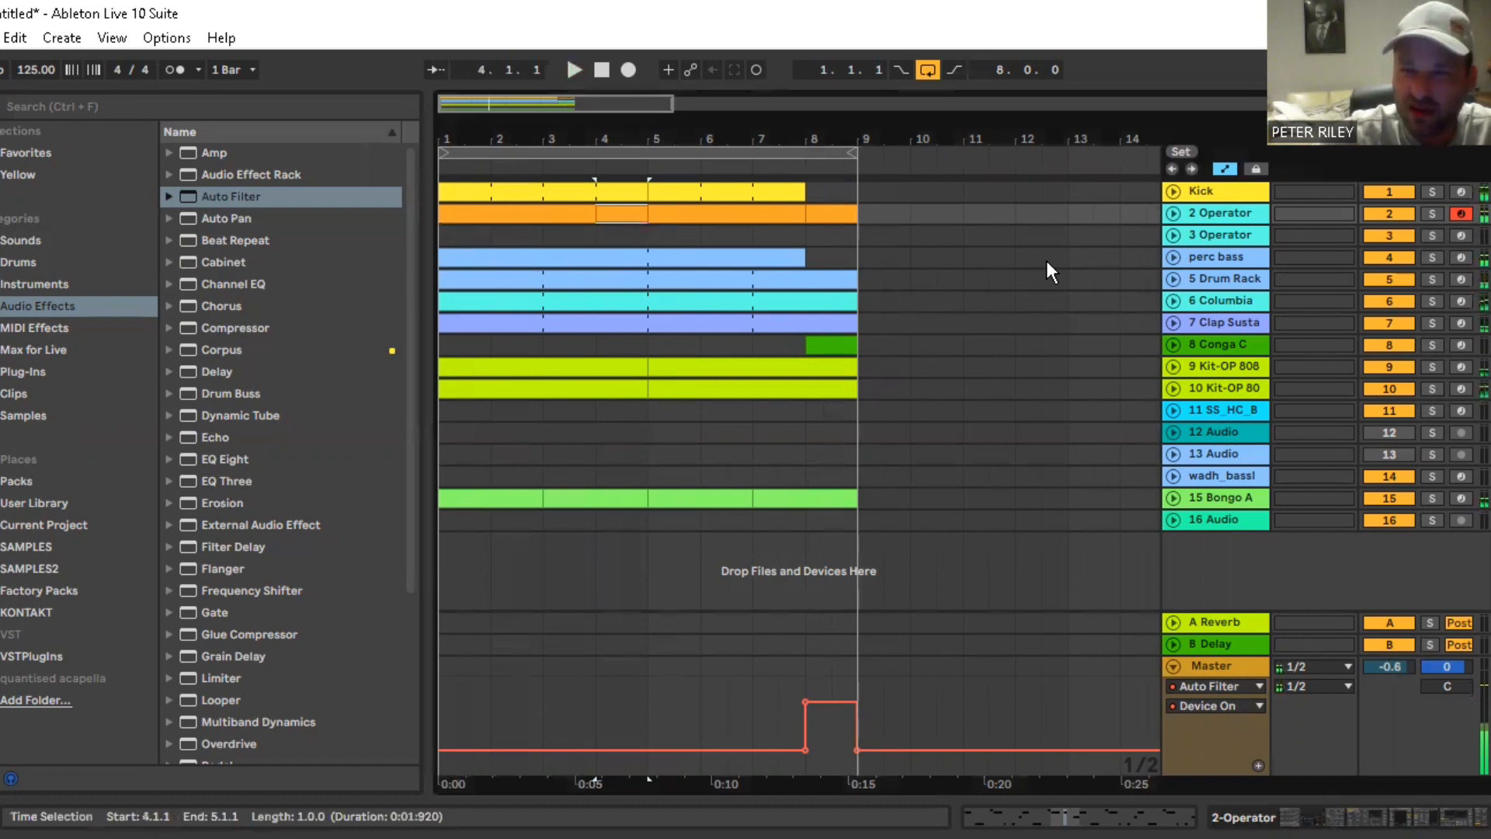
pyautogui.click(1176, 218)
pyautogui.doubleClick(609, 212)
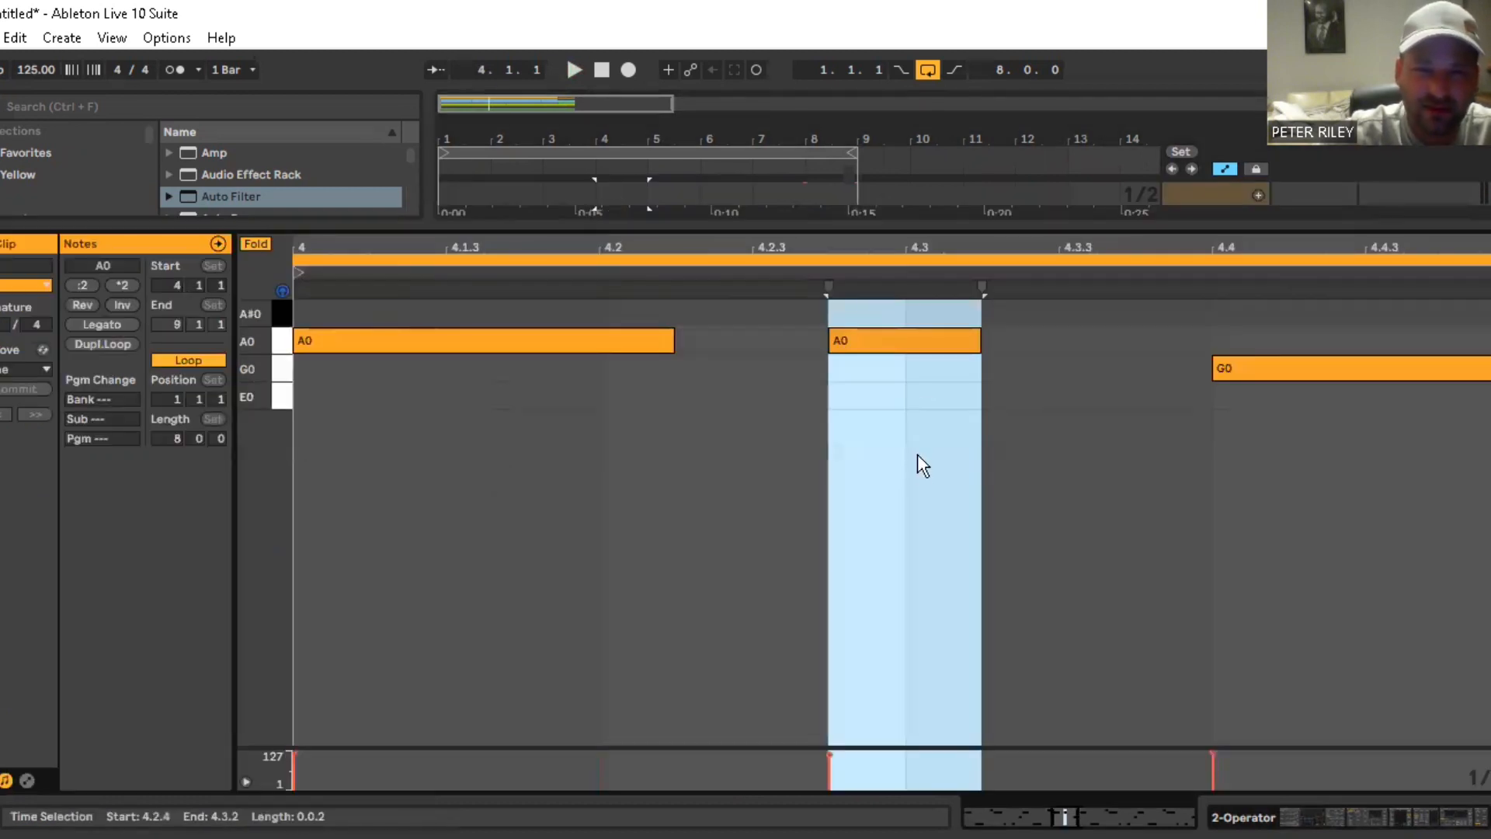
pyautogui.click(893, 345)
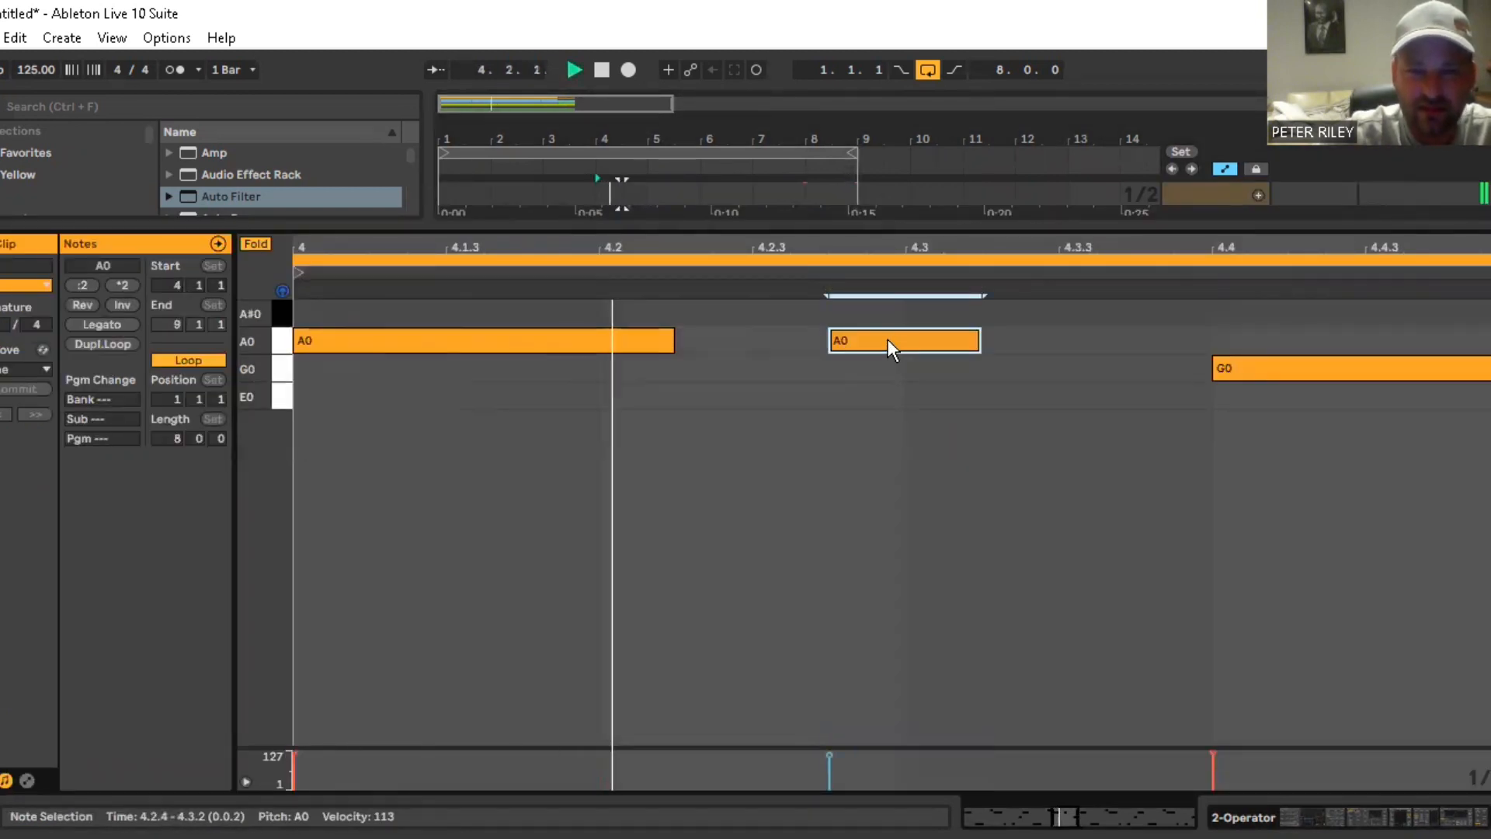
pyautogui.moveTo(891, 350); pyautogui.dragTo(992, 386)
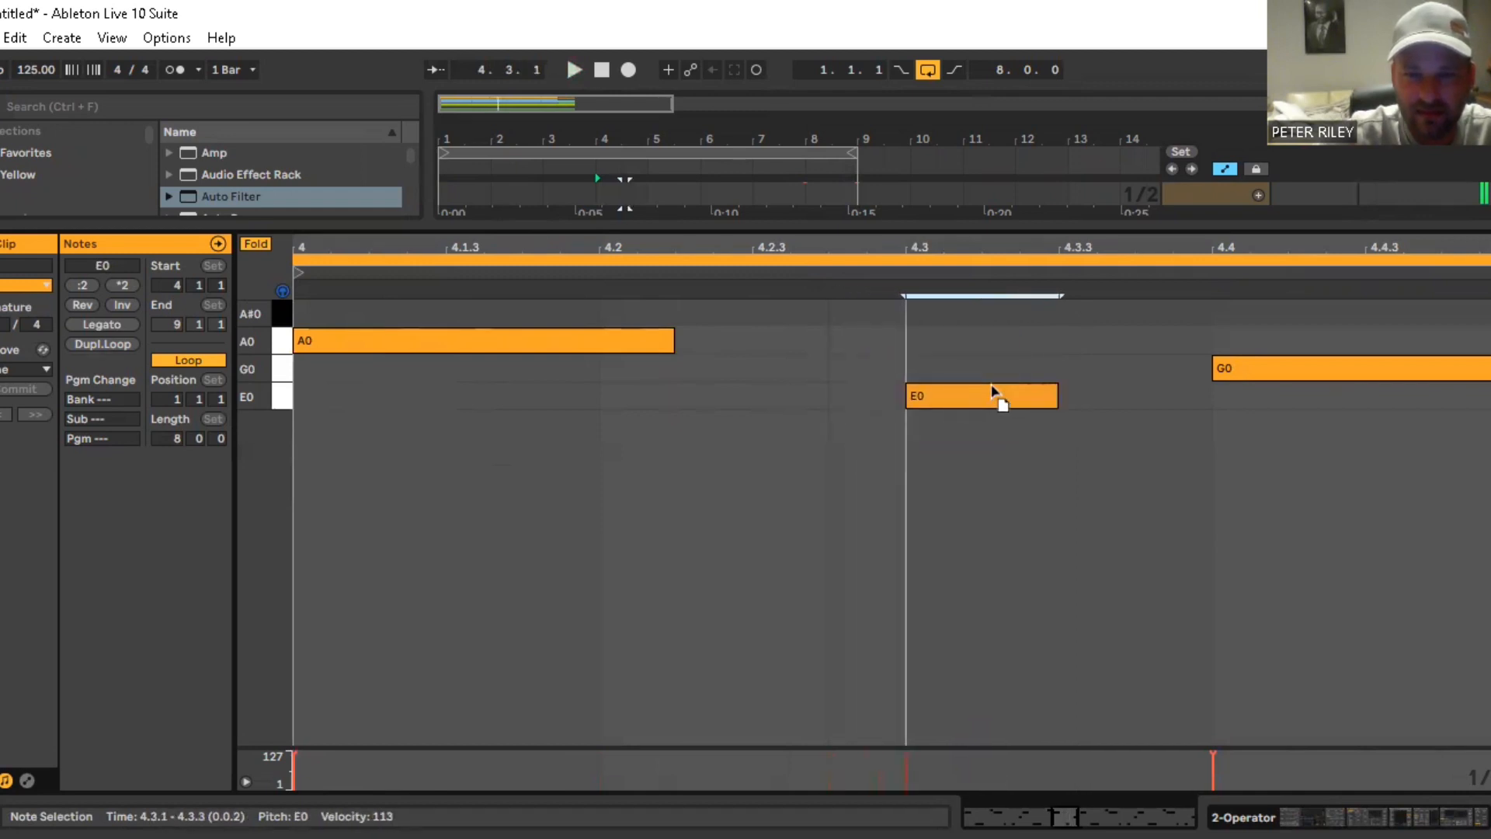
pyautogui.press('space')
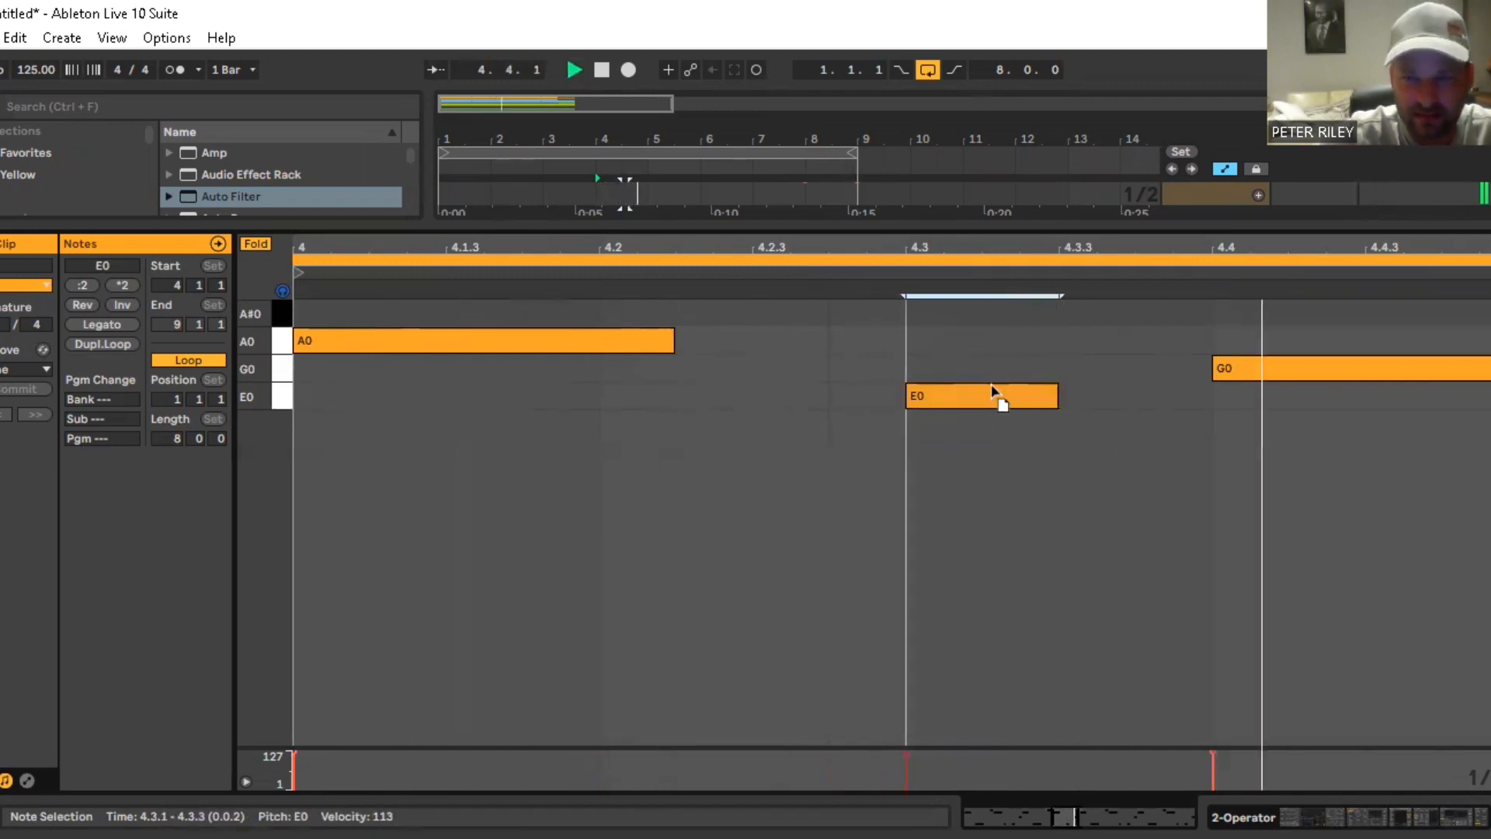
pyautogui.press('space')
# Try deleting the E0 note at 4.3.1, audition bar 4 without it, and undo the deletion
pyautogui.press('Delete')
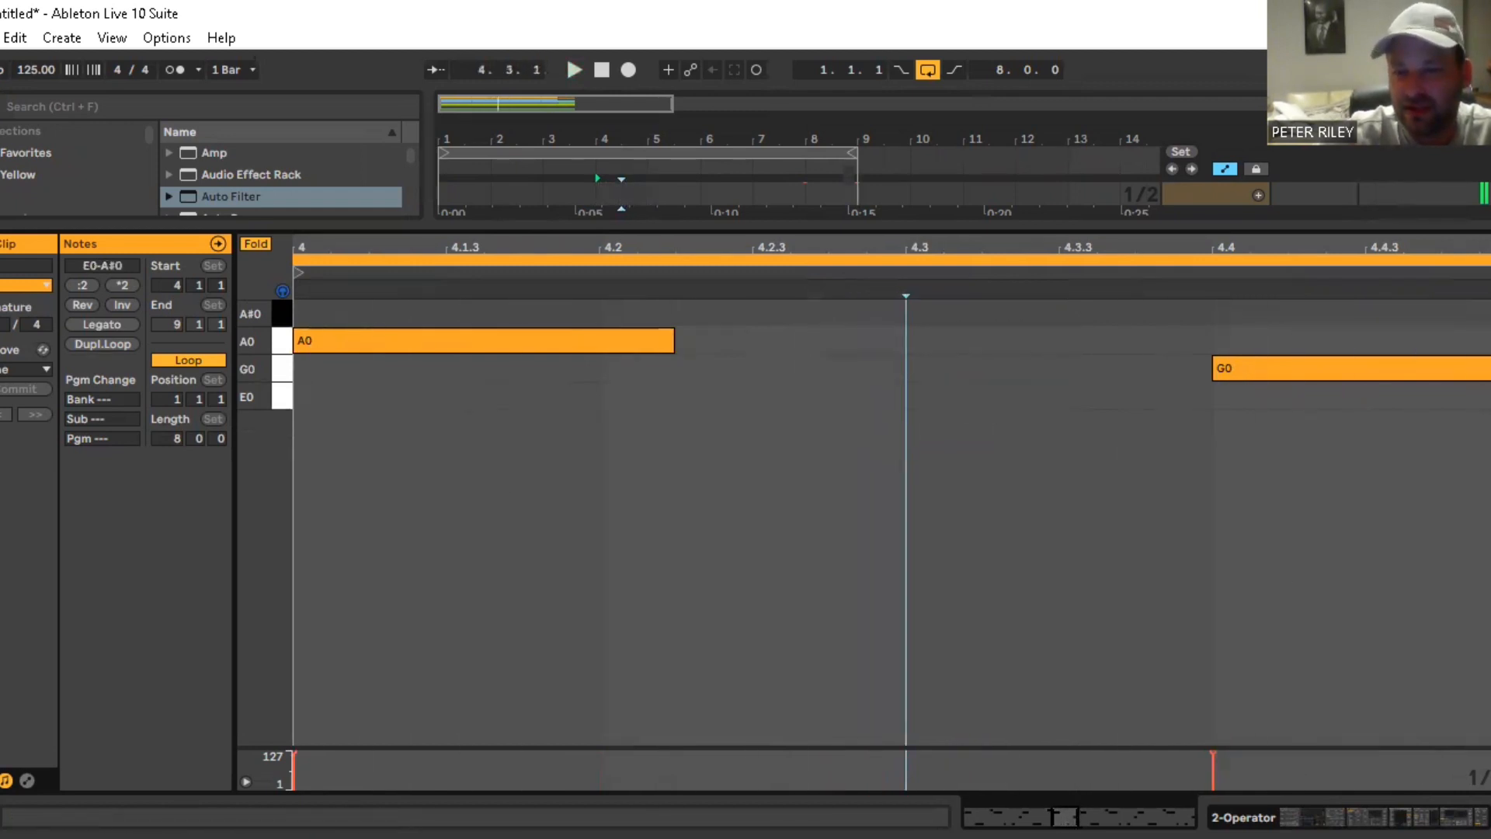
pyautogui.press('space')
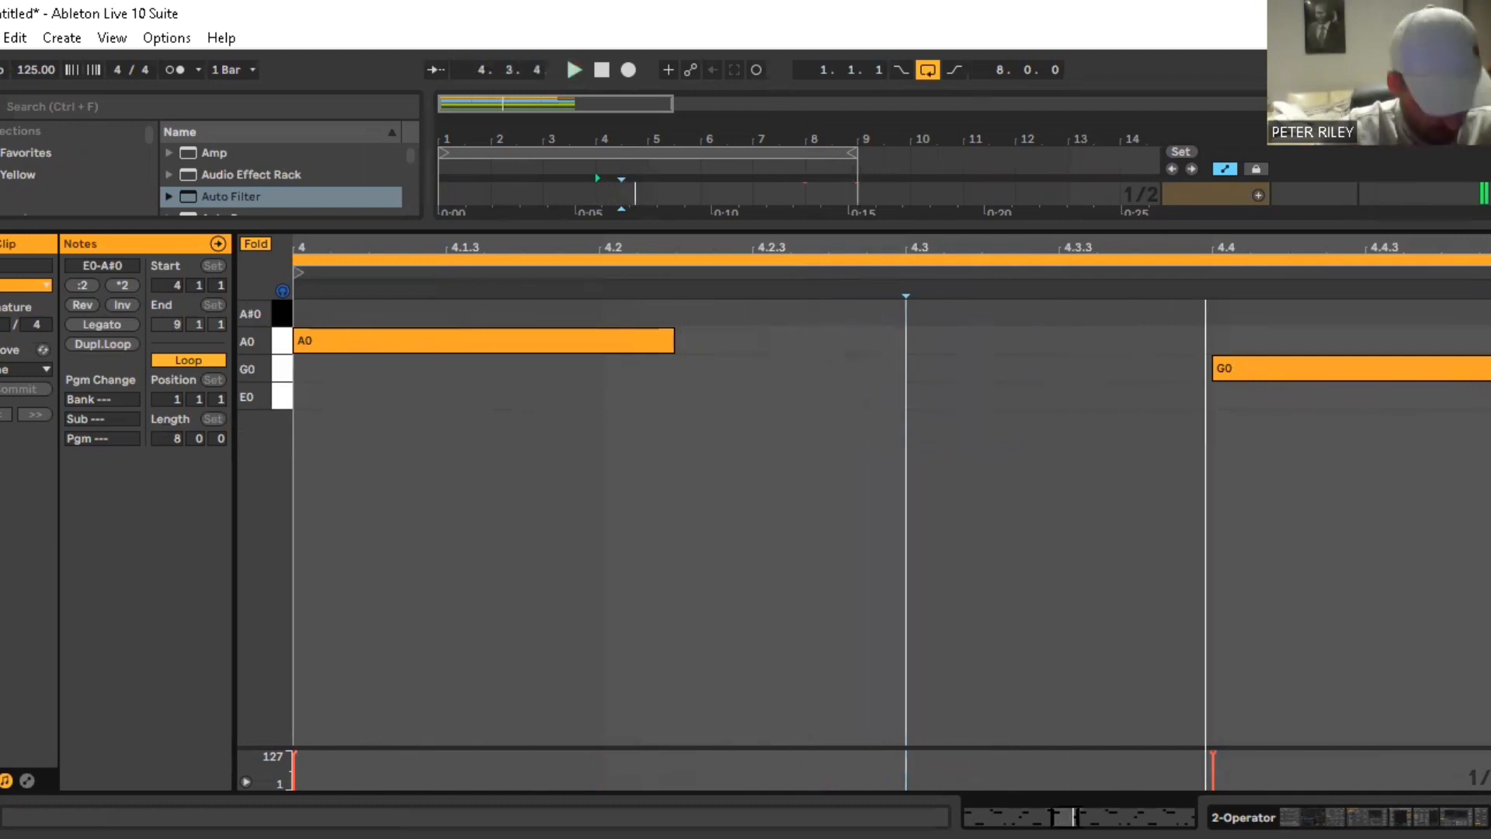
pyautogui.hotkey('ctrl', 'z')
pyautogui.press('space')
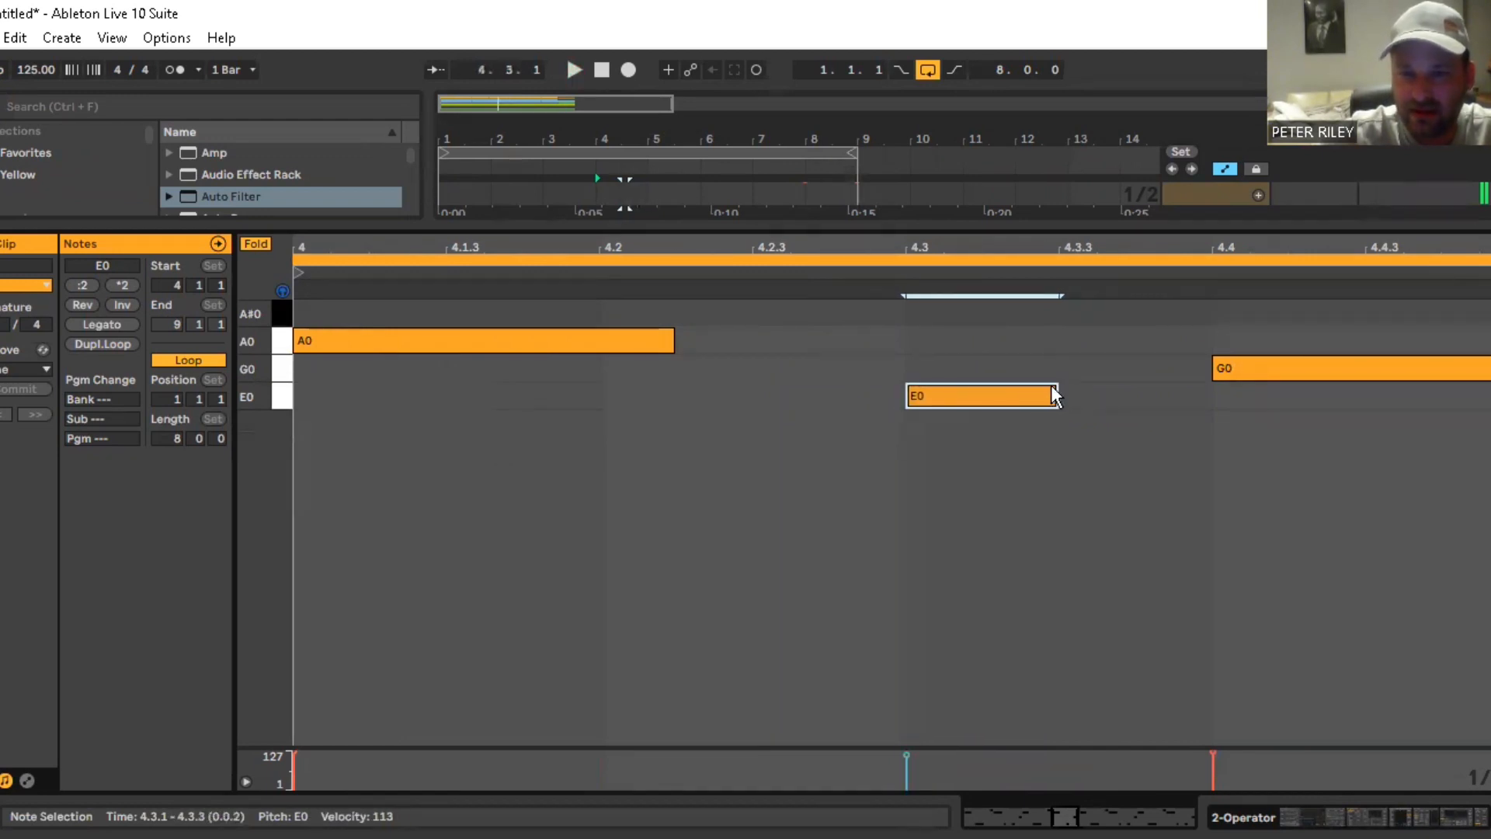
# Lengthen bar 4's E0 note to 4.4.1, return to the arrangement, and play the loop from bar 1
pyautogui.moveTo(1056, 386); pyautogui.dragTo(1209, 386)
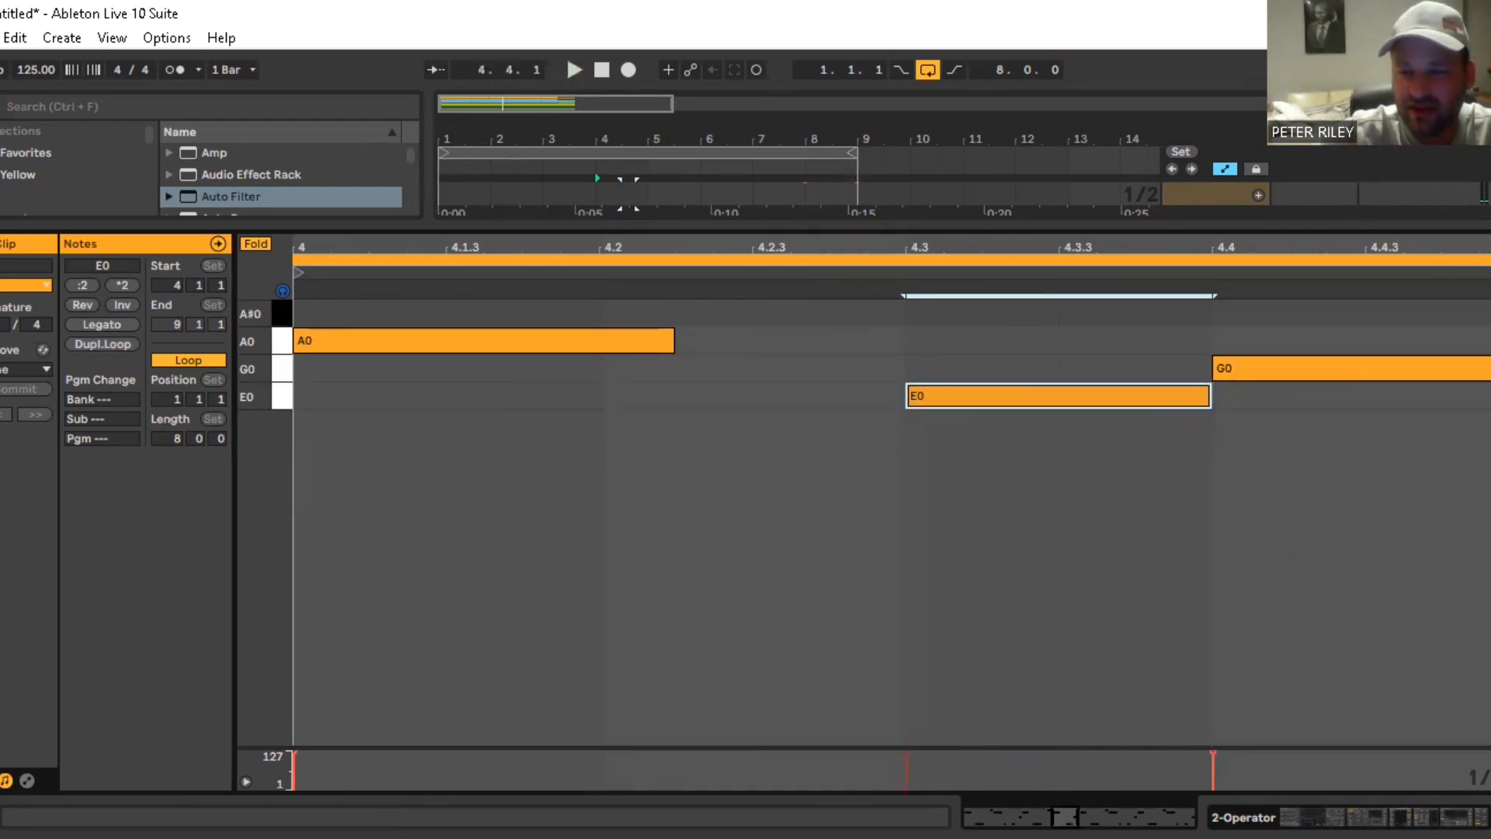
pyautogui.hotkey('ctrl', 'alt', 'l')
pyautogui.click(566, 194)
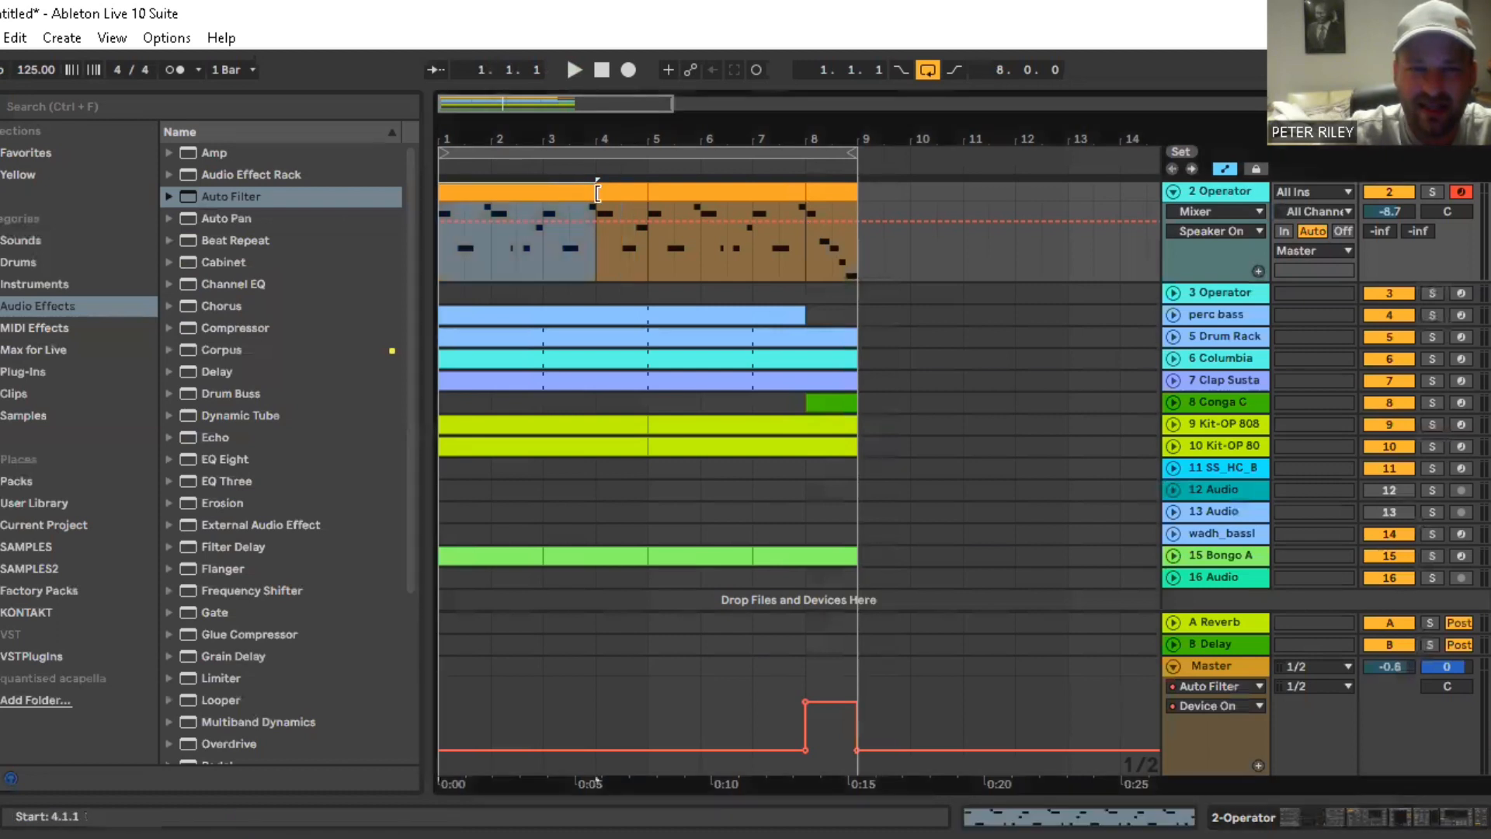
pyautogui.moveTo(593, 192)
pyautogui.mouseDown()
pyautogui.moveTo(657, 192)
pyautogui.moveTo(595, 191)
pyautogui.mouseUp()
pyautogui.press('space')
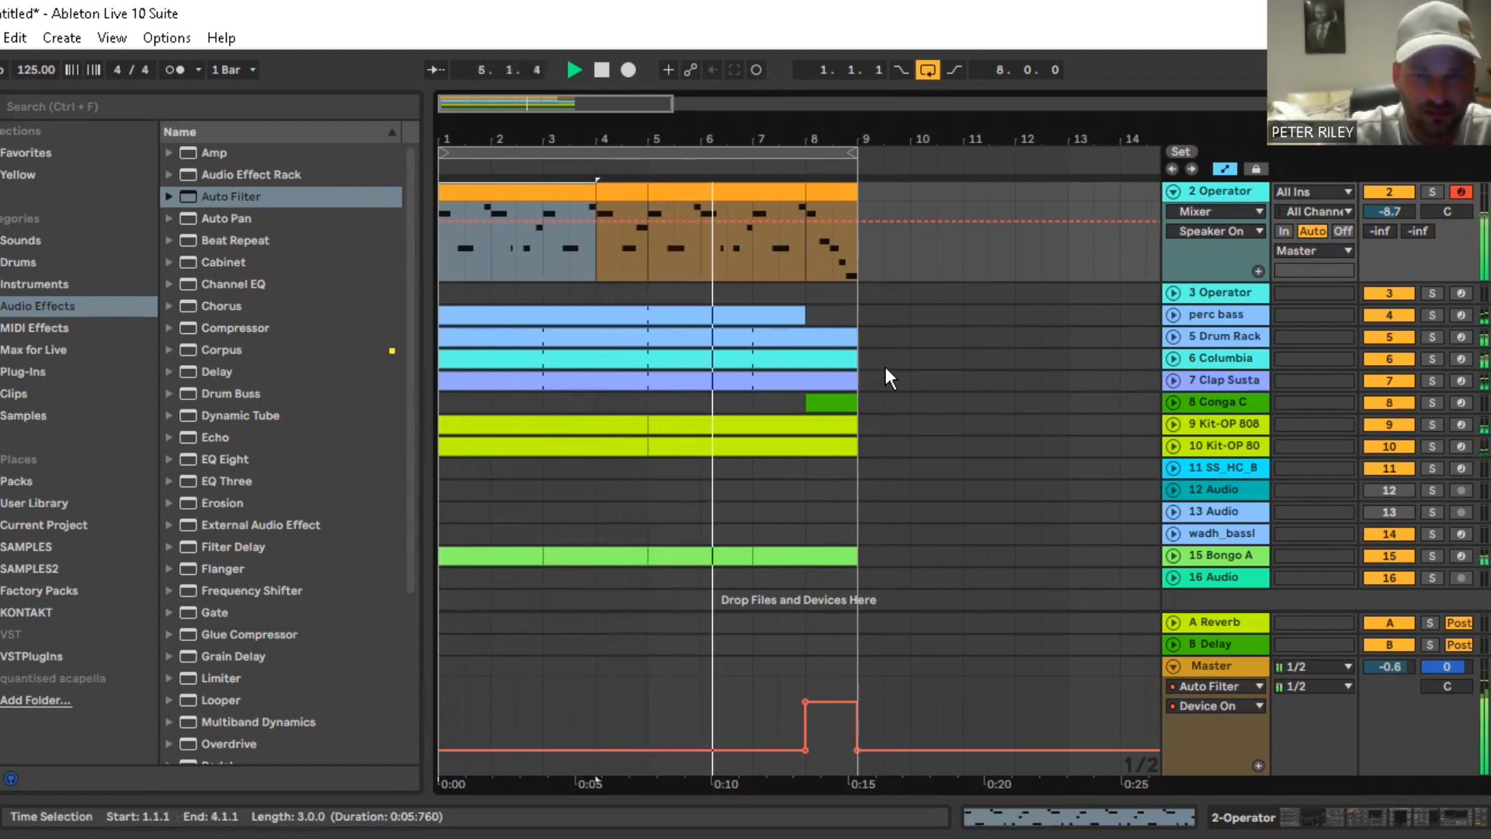
pyautogui.scroll(1, 949, 369)
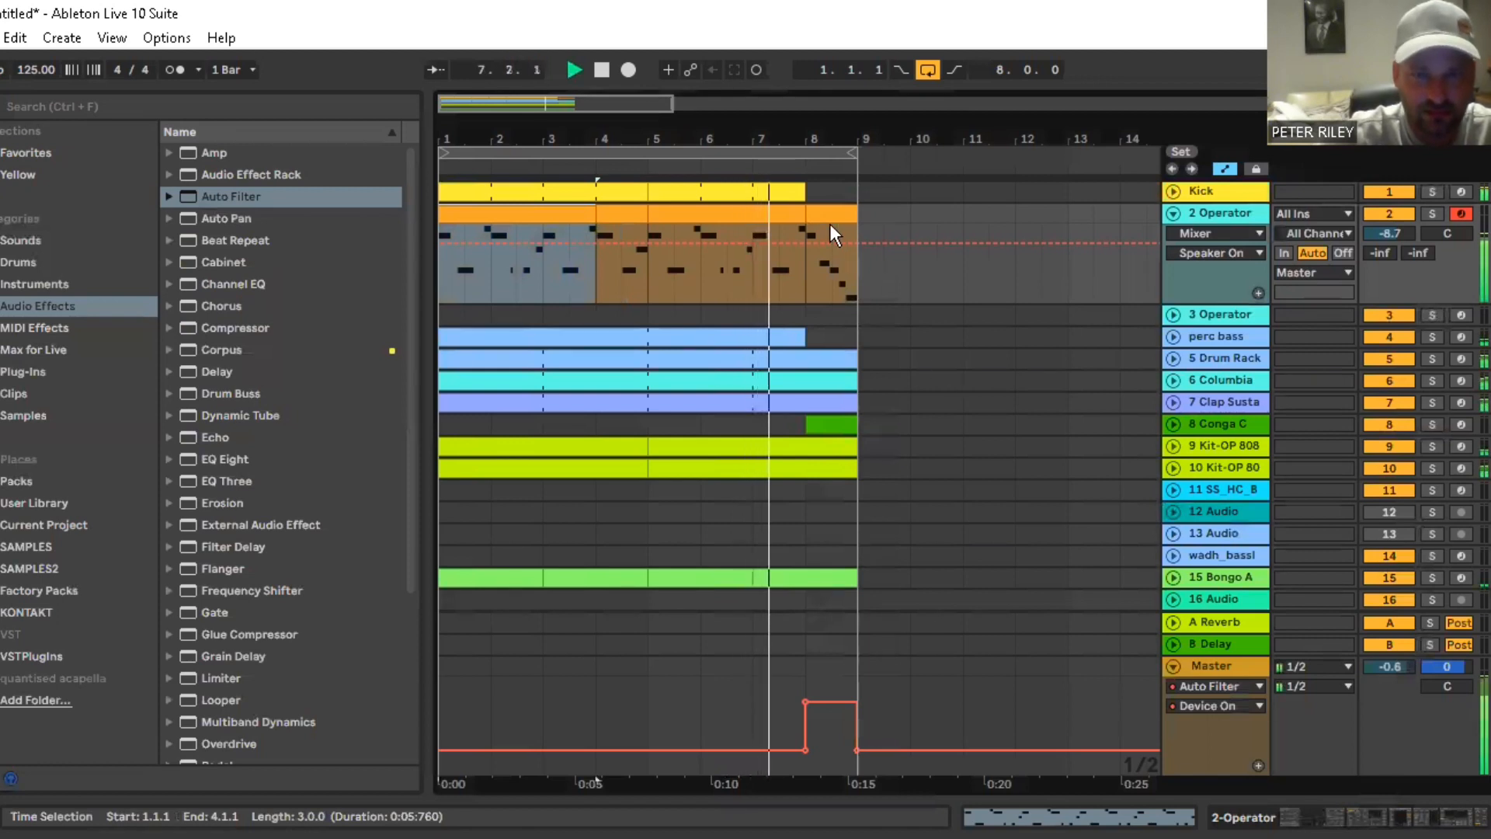
# Try extending the Kick clip to 9.1.1 and shortening it to 8.3.1, and restore its end to 8.1.1
pyautogui.moveTo(802, 187)
pyautogui.mouseDown()
pyautogui.moveTo(880, 187)
pyautogui.moveTo(806, 187)
pyautogui.mouseUp()
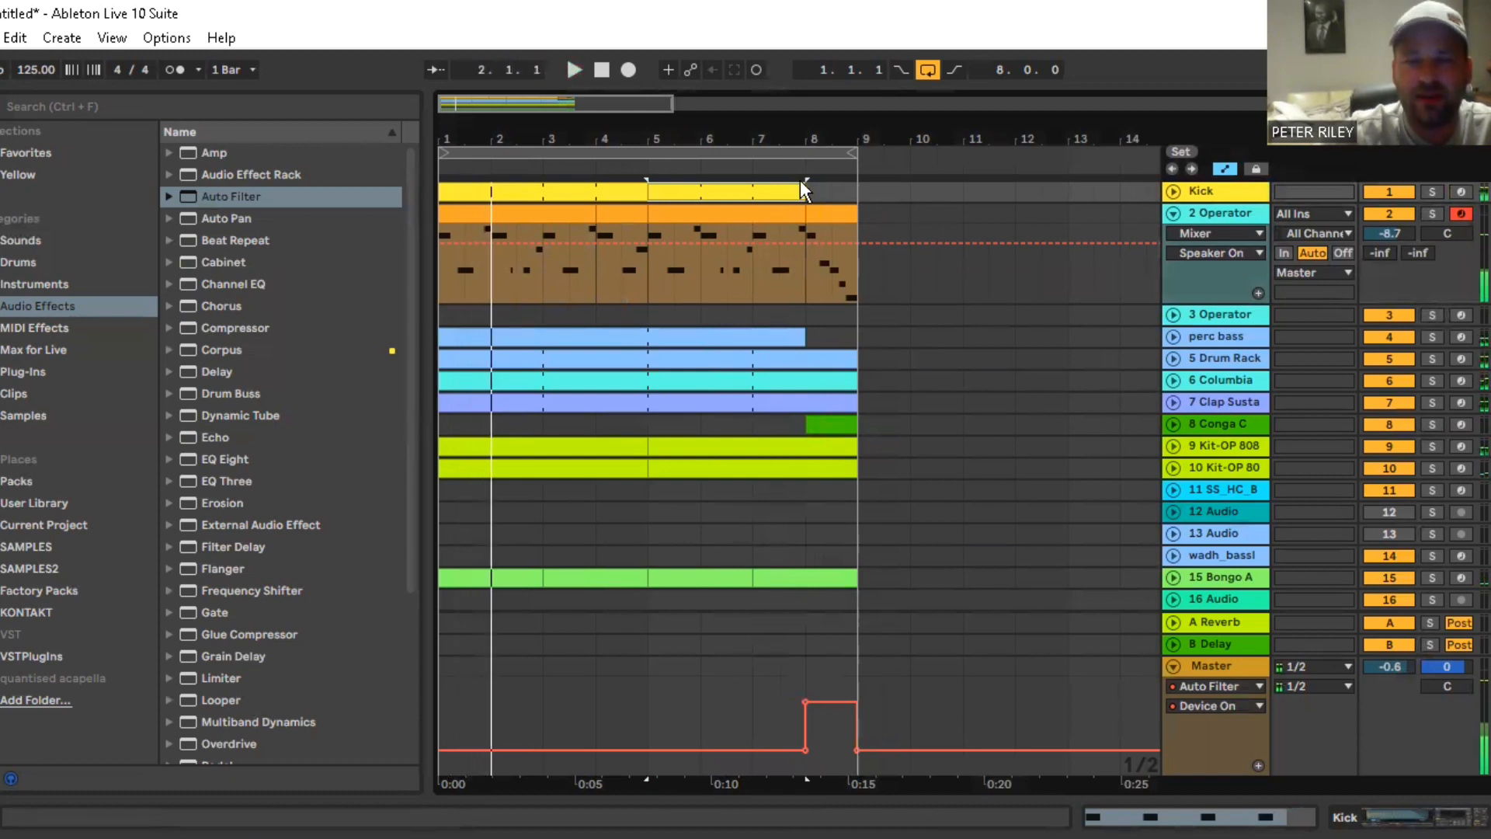
pyautogui.moveTo(803, 186); pyautogui.dragTo(856, 186)
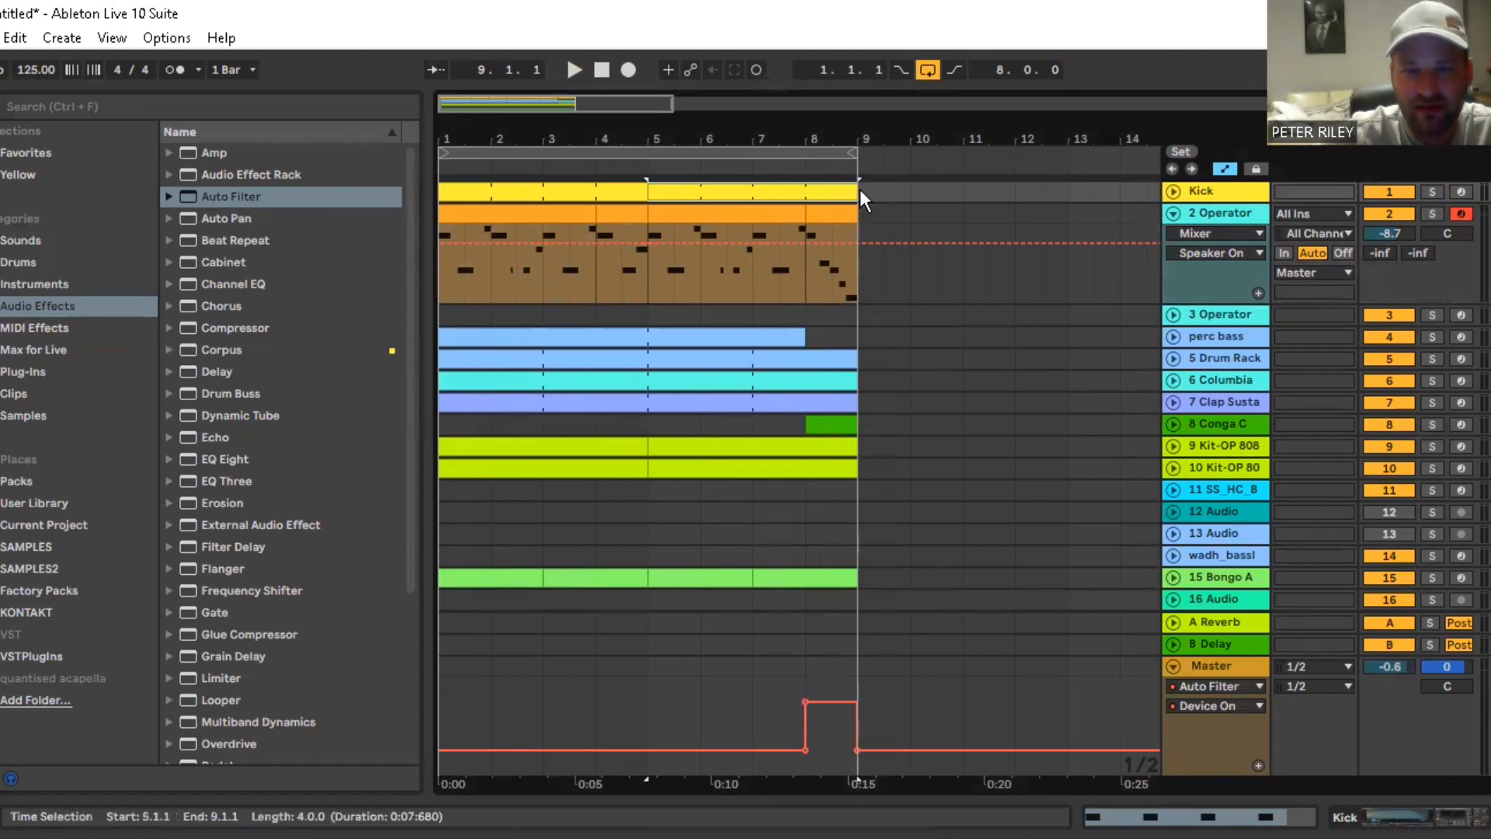
pyautogui.moveTo(828, 186)
pyautogui.mouseDown()
pyautogui.moveTo(803, 186)
pyautogui.moveTo(822, 187)
pyautogui.mouseUp()
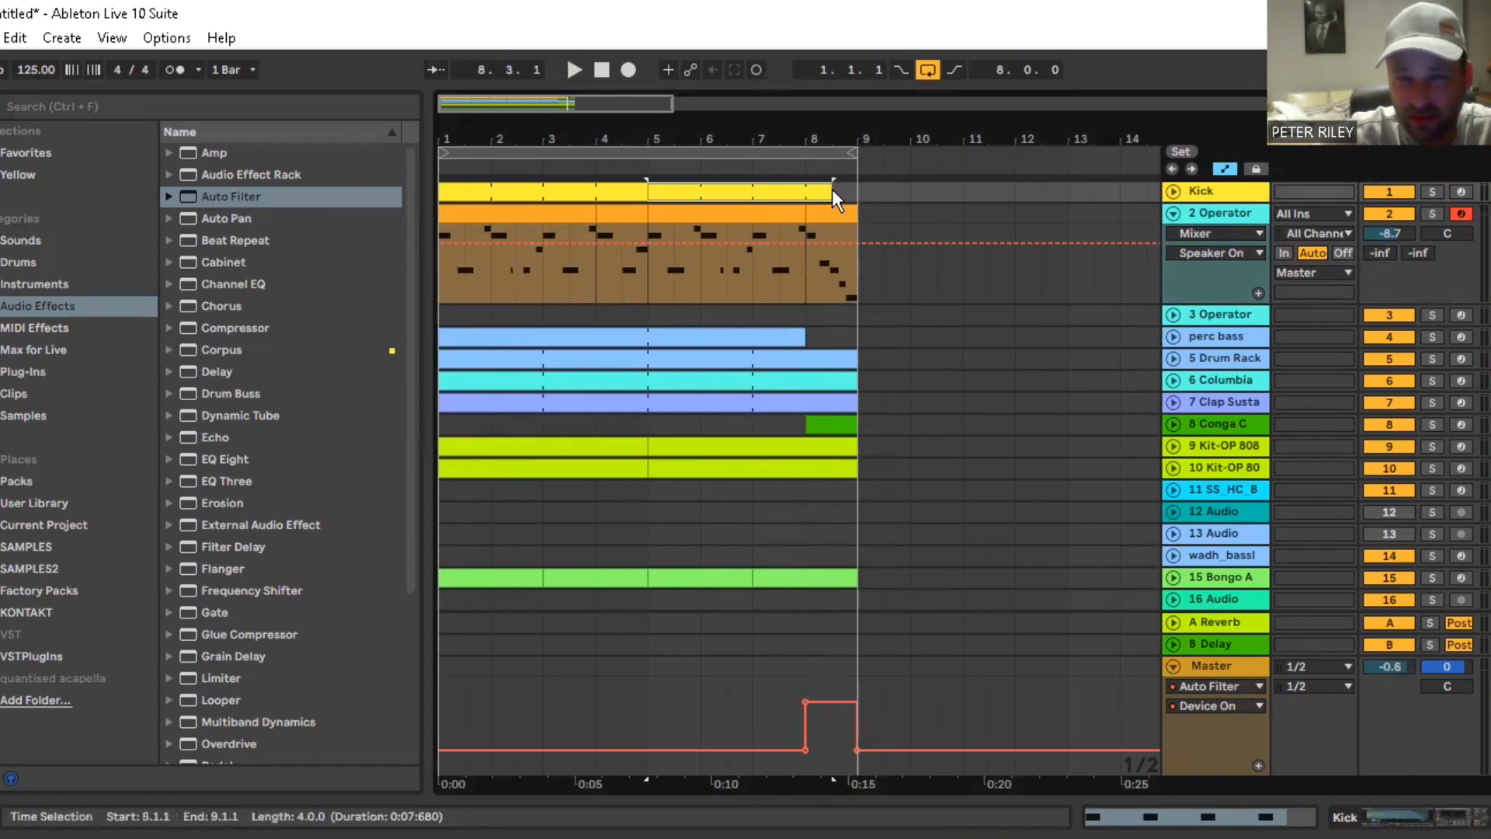
pyautogui.moveTo(833, 194); pyautogui.dragTo(802, 191)
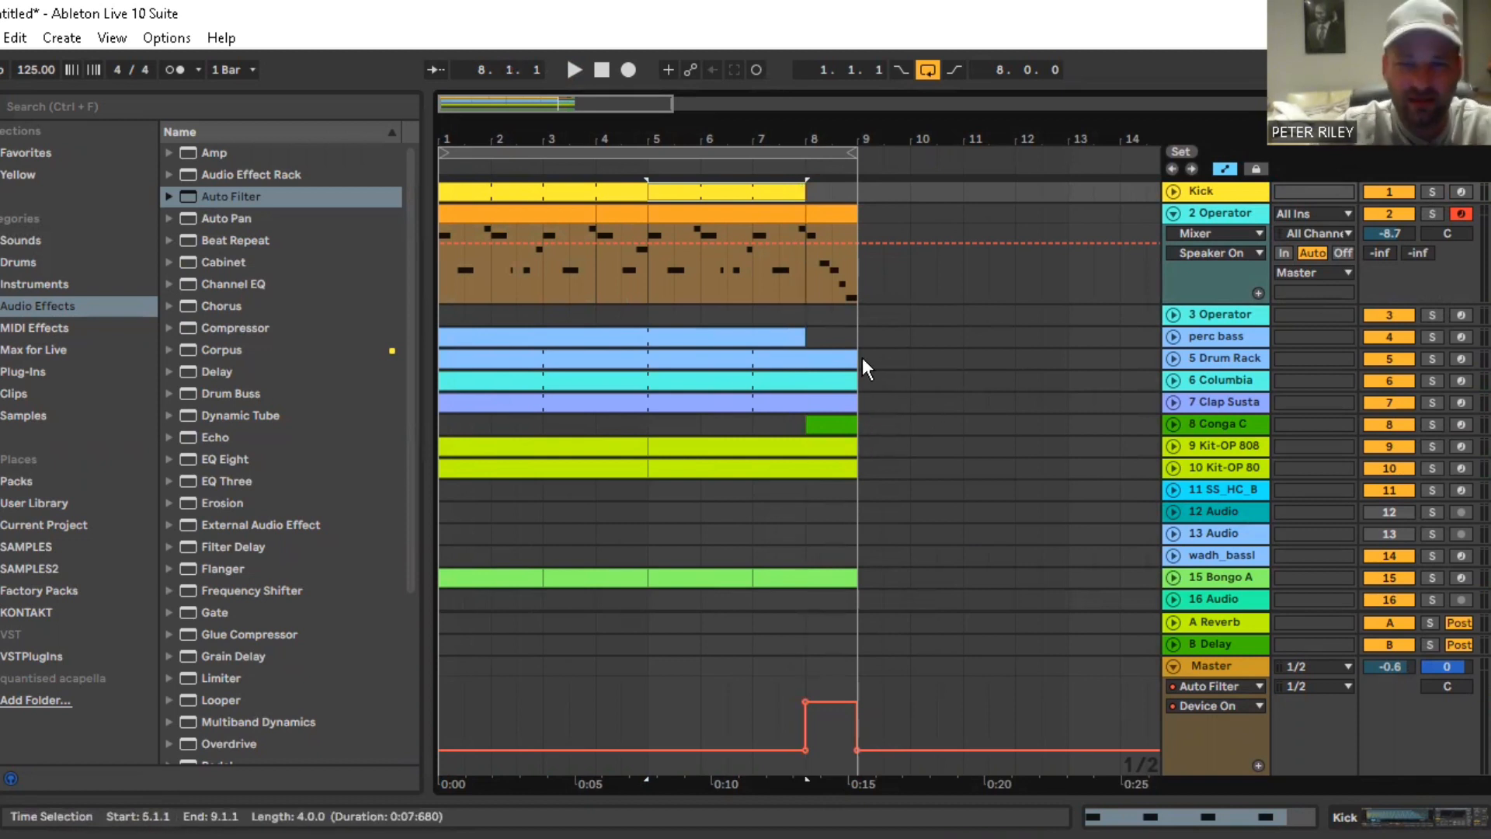
# Try extending the Kick clip's end to 9.1.1 again and restore it to 8.1.1
pyautogui.scroll(-3, 974, 476)
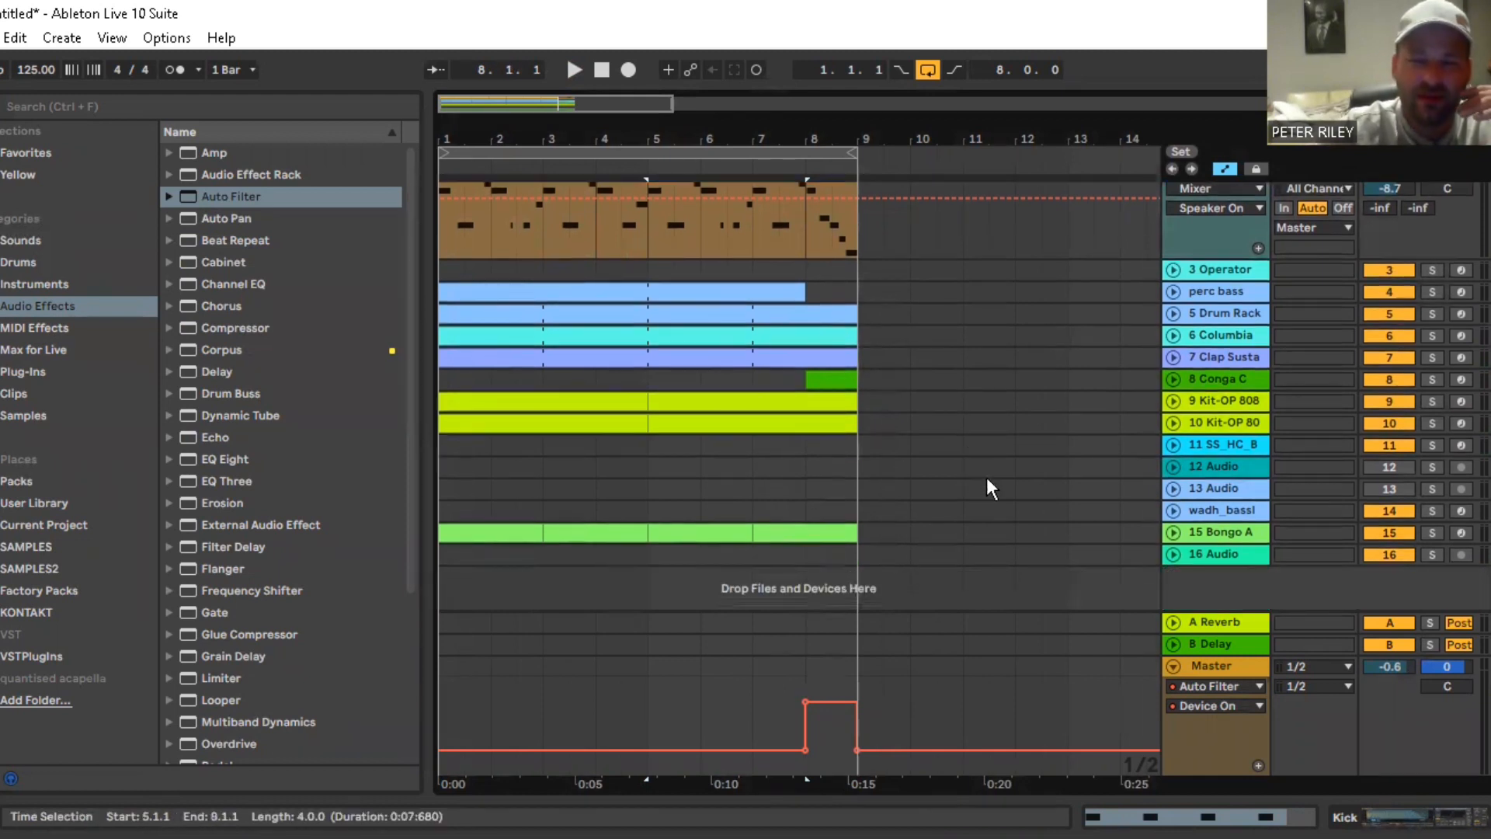
pyautogui.scroll(3, 930, 426)
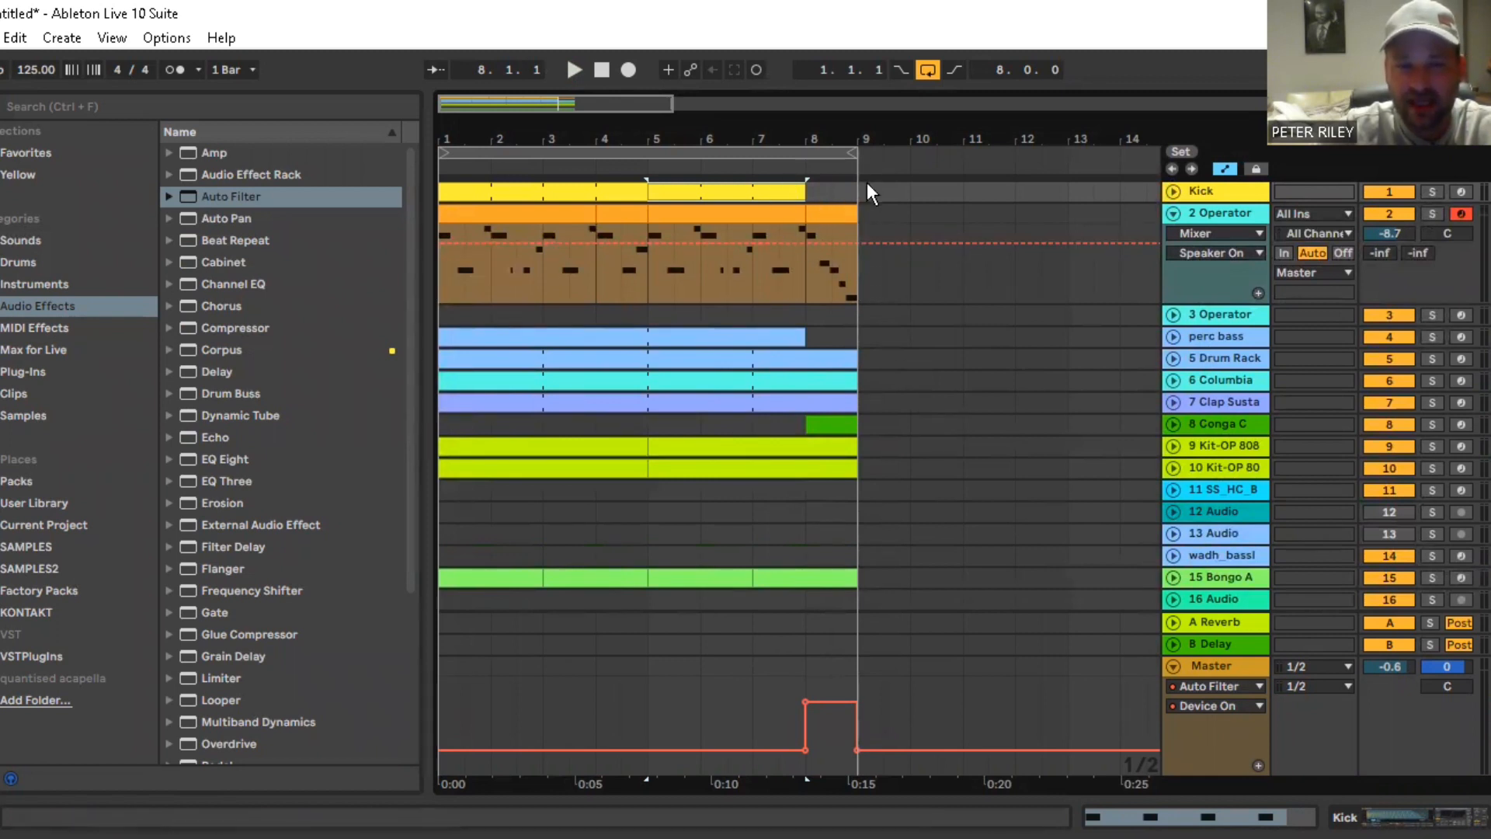
pyautogui.moveTo(799, 193); pyautogui.dragTo(857, 193)
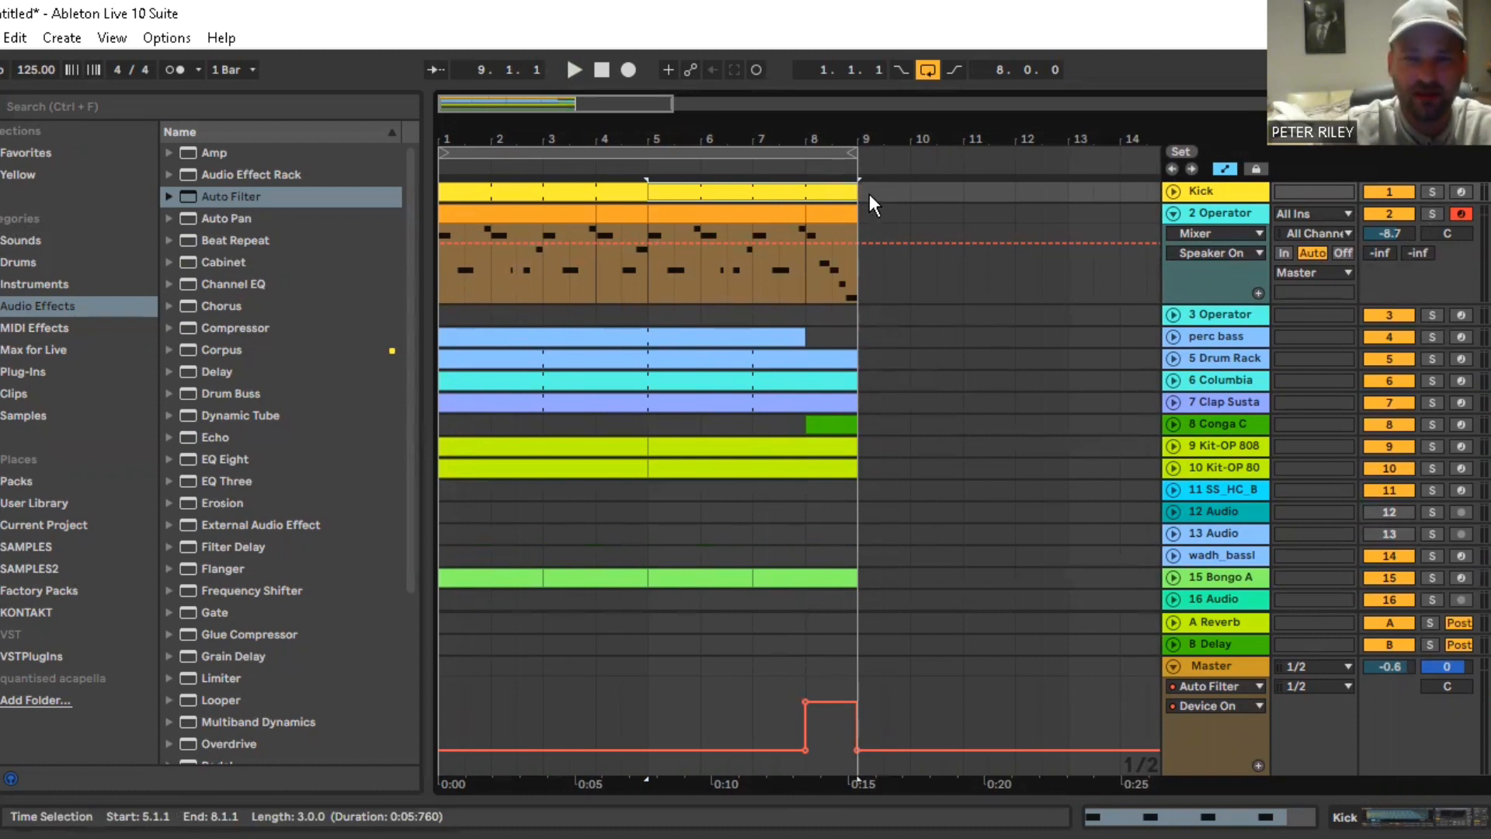
pyautogui.moveTo(852, 191); pyautogui.dragTo(806, 191)
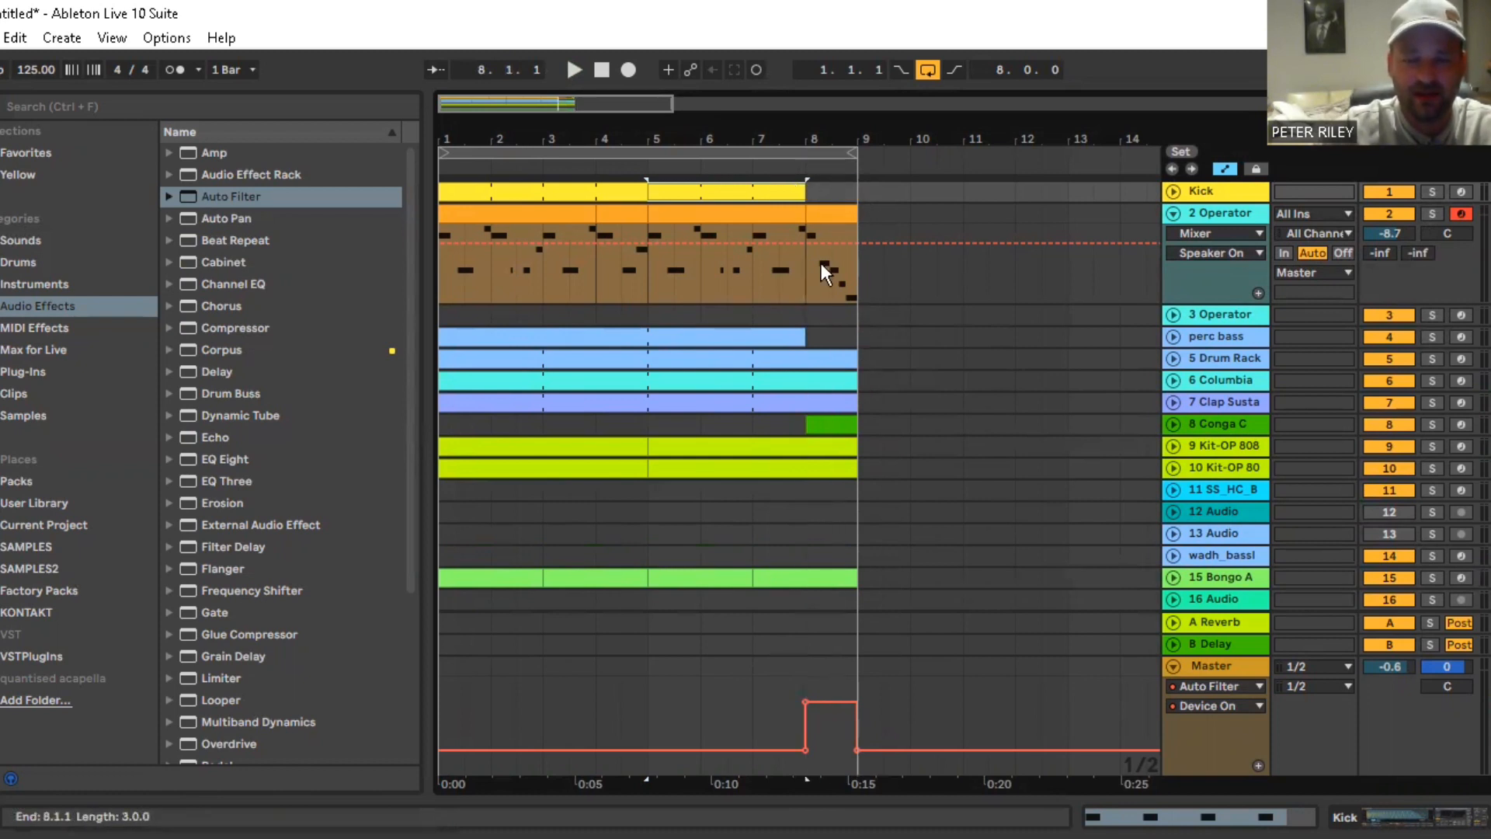
# Show the SAMPLES folder in the browser and collapse its wav and DEEP N GARAGE folders
pyautogui.click(49, 546)
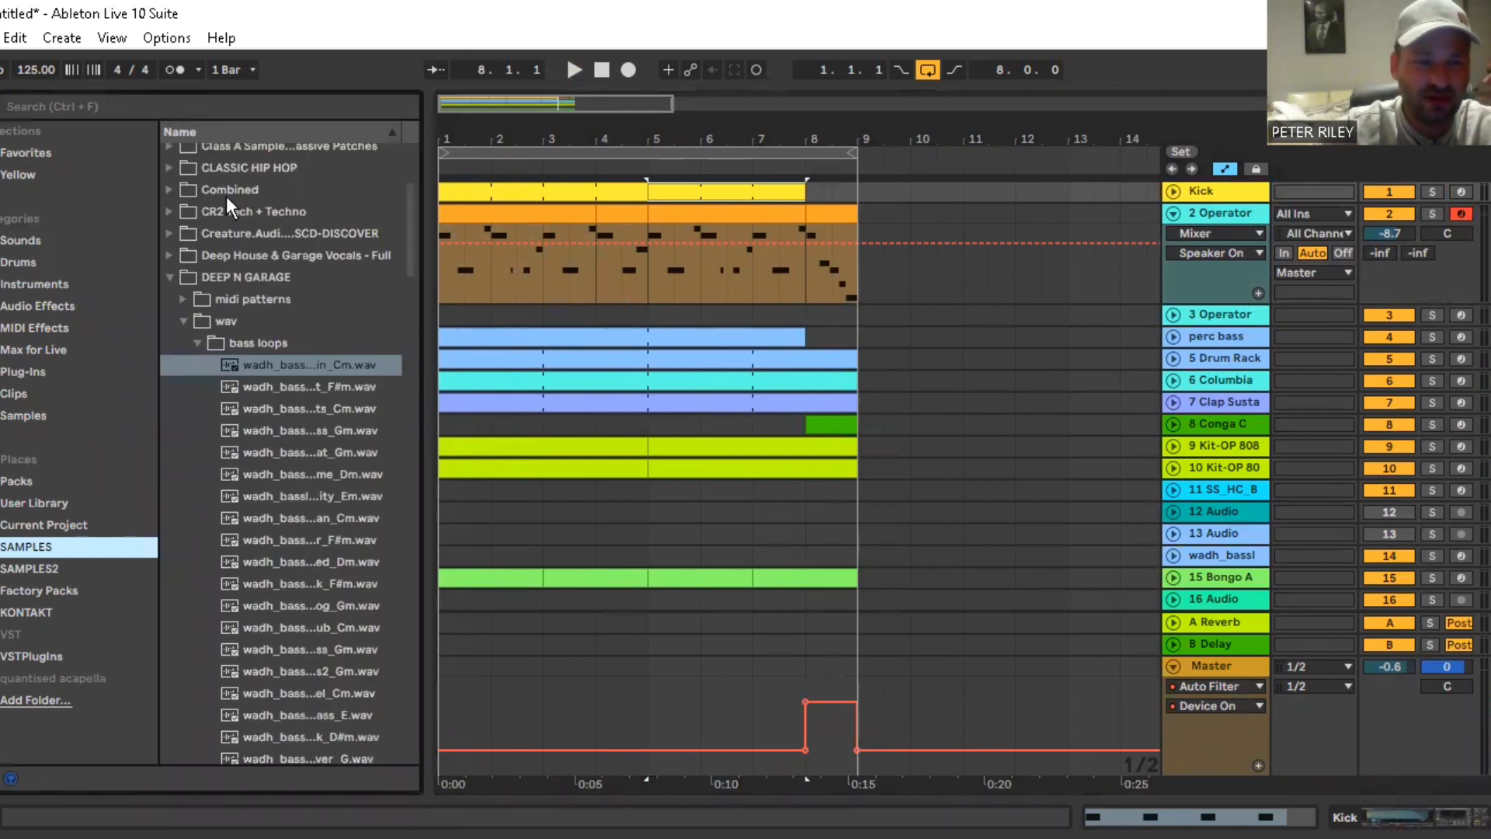
pyautogui.click(160, 277)
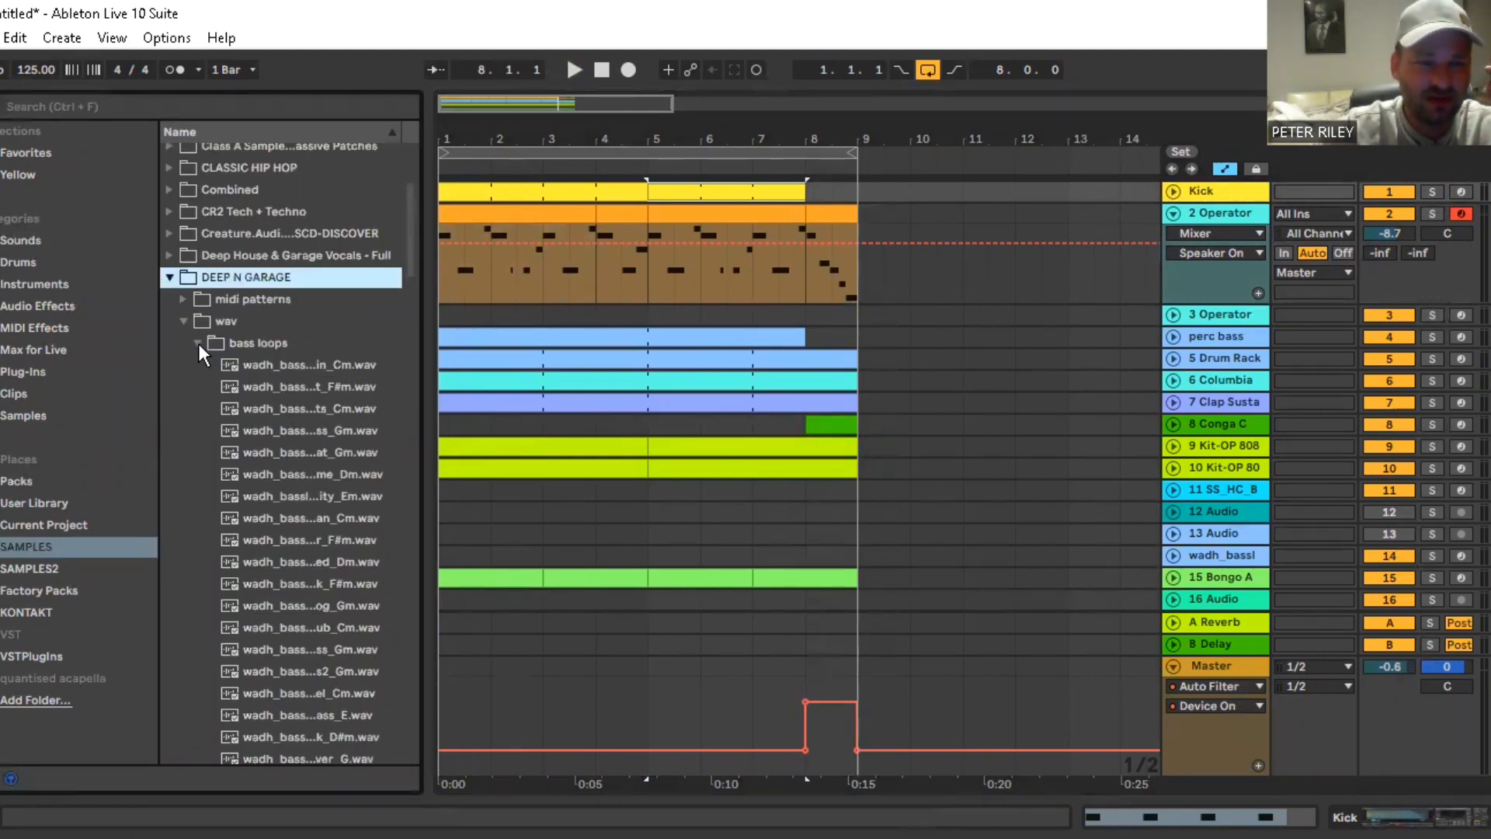
pyautogui.click(183, 322)
pyautogui.click(170, 278)
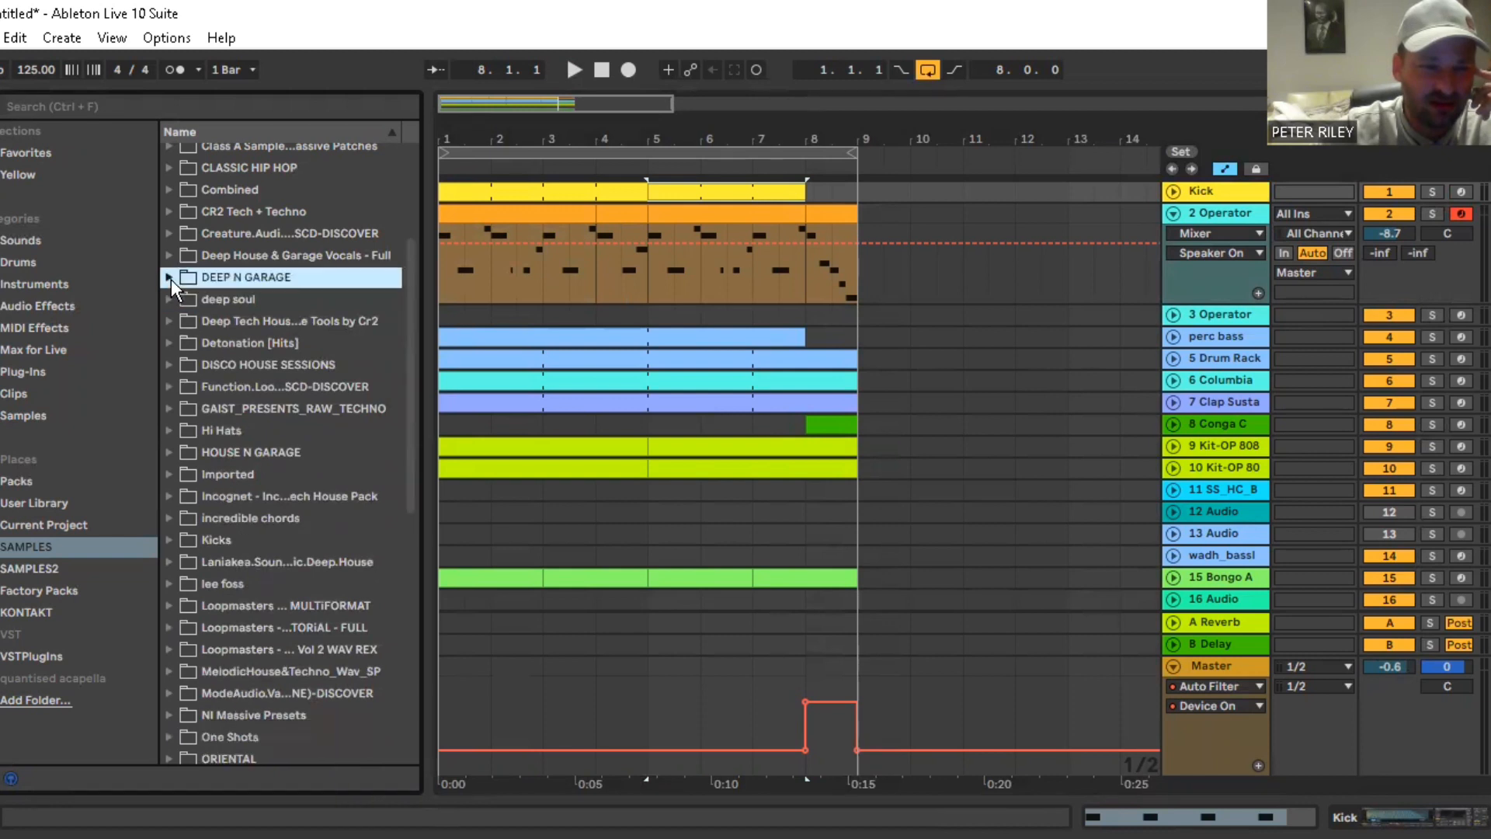
# Look through the RAW LOOPS - 808 sample folder and collapse it again
pyautogui.scroll(-3, 278, 431)
pyautogui.scroll(-5, 278, 434)
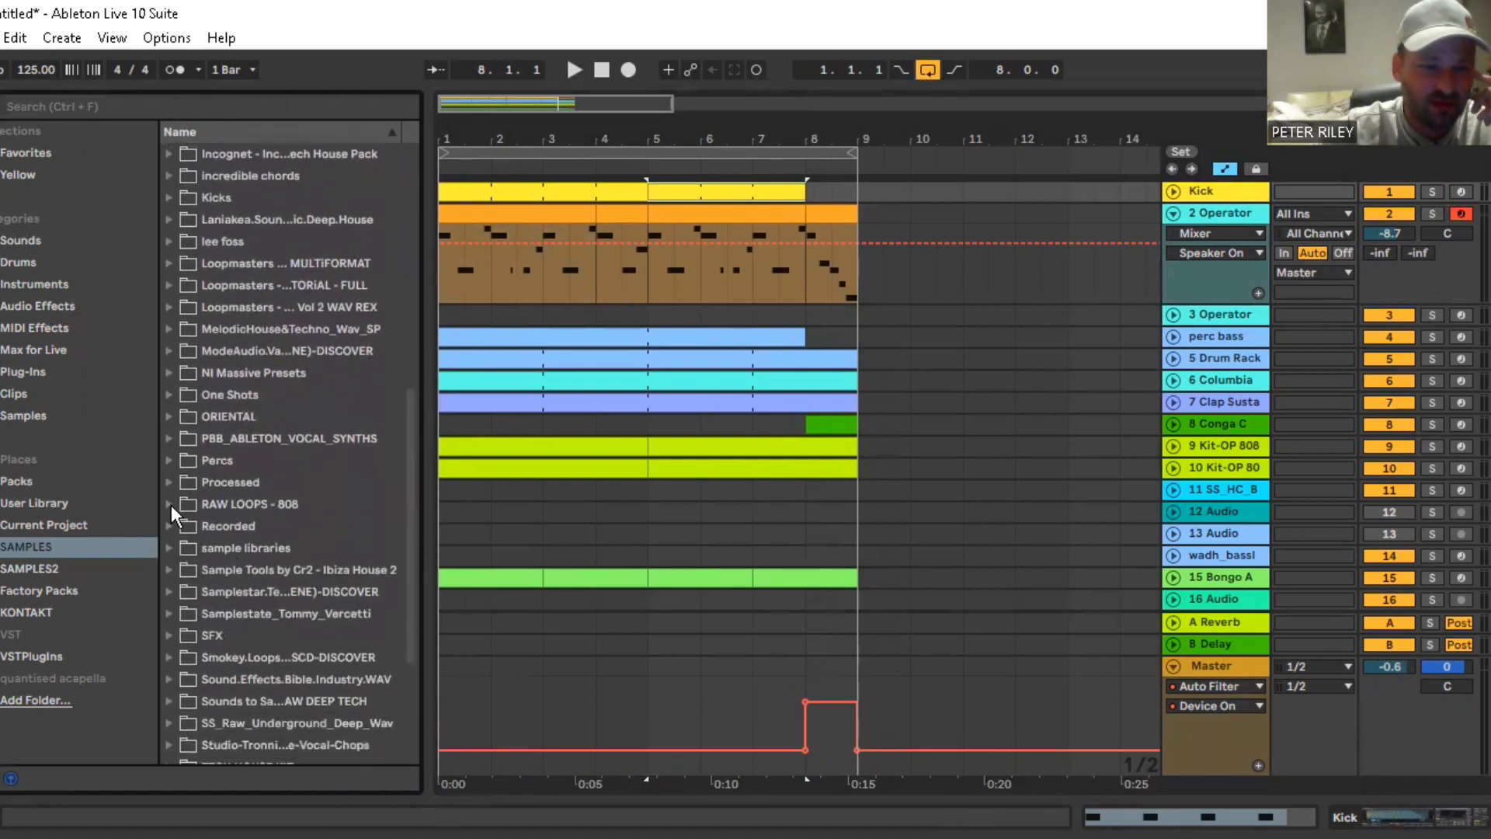
pyautogui.click(170, 505)
pyautogui.scroll(-5, 214, 514)
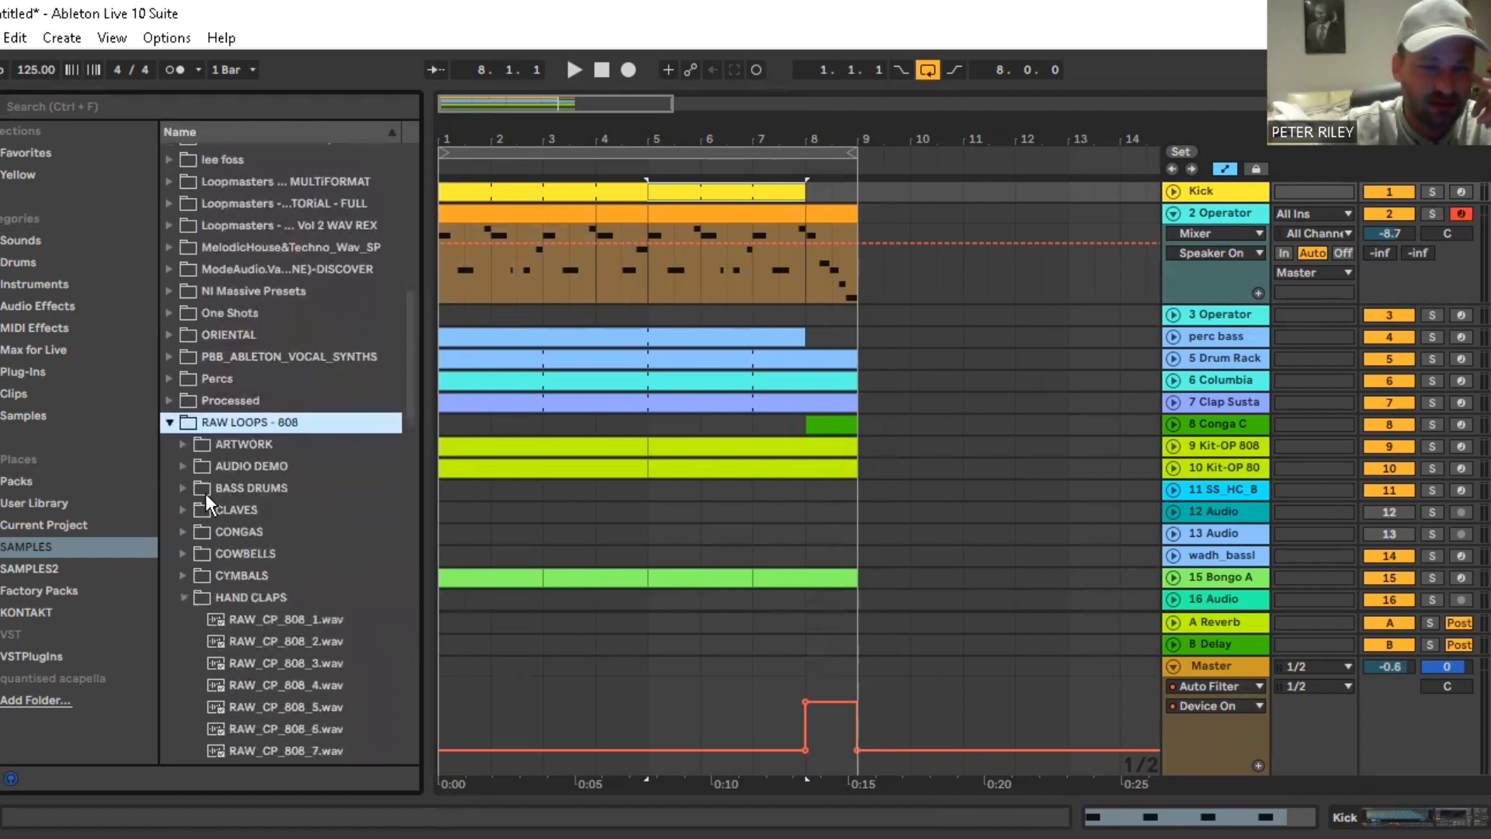
pyautogui.scroll(-1, 276, 474)
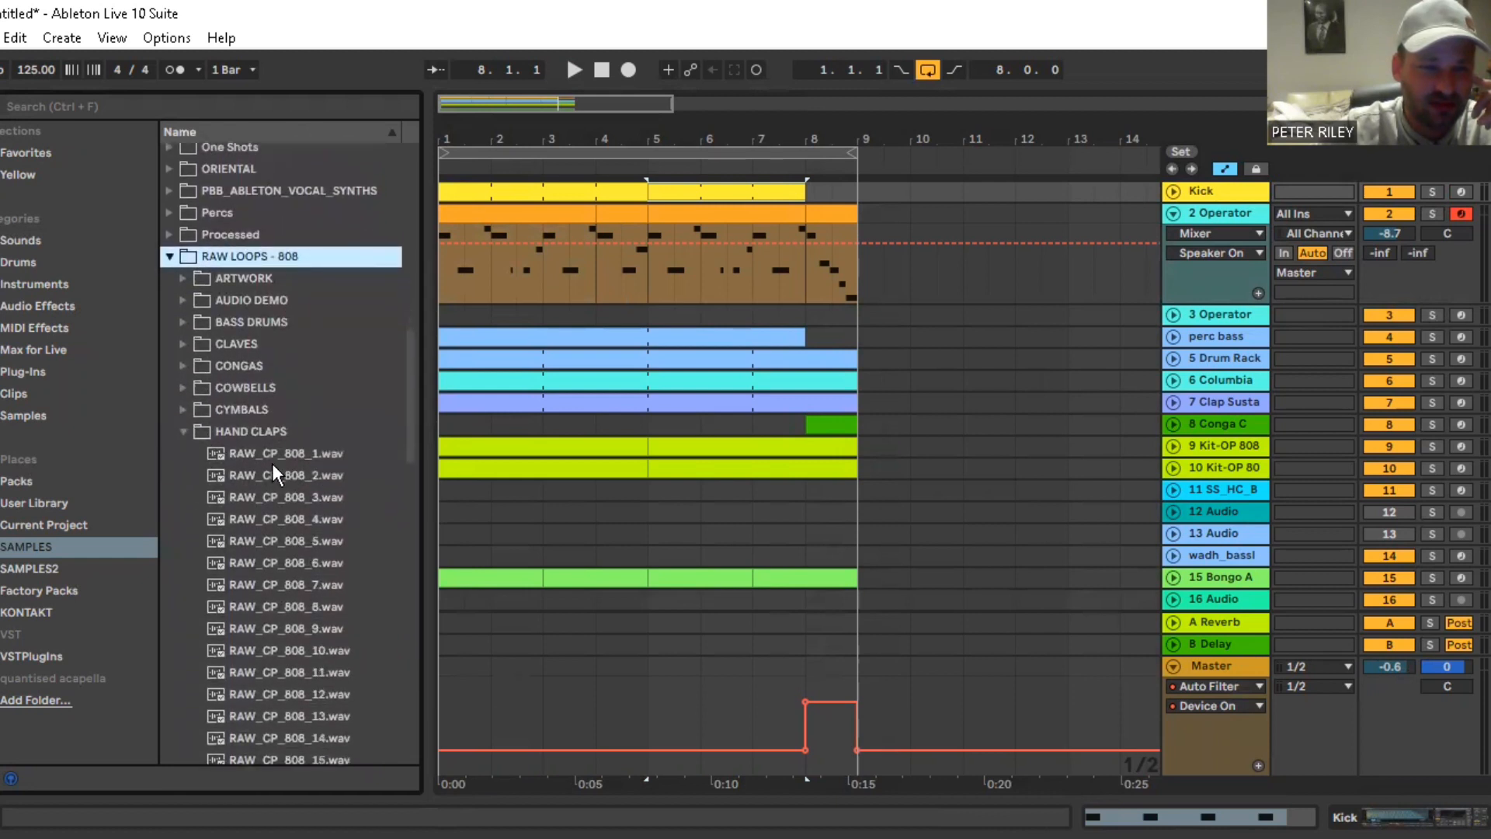
pyautogui.click(170, 257)
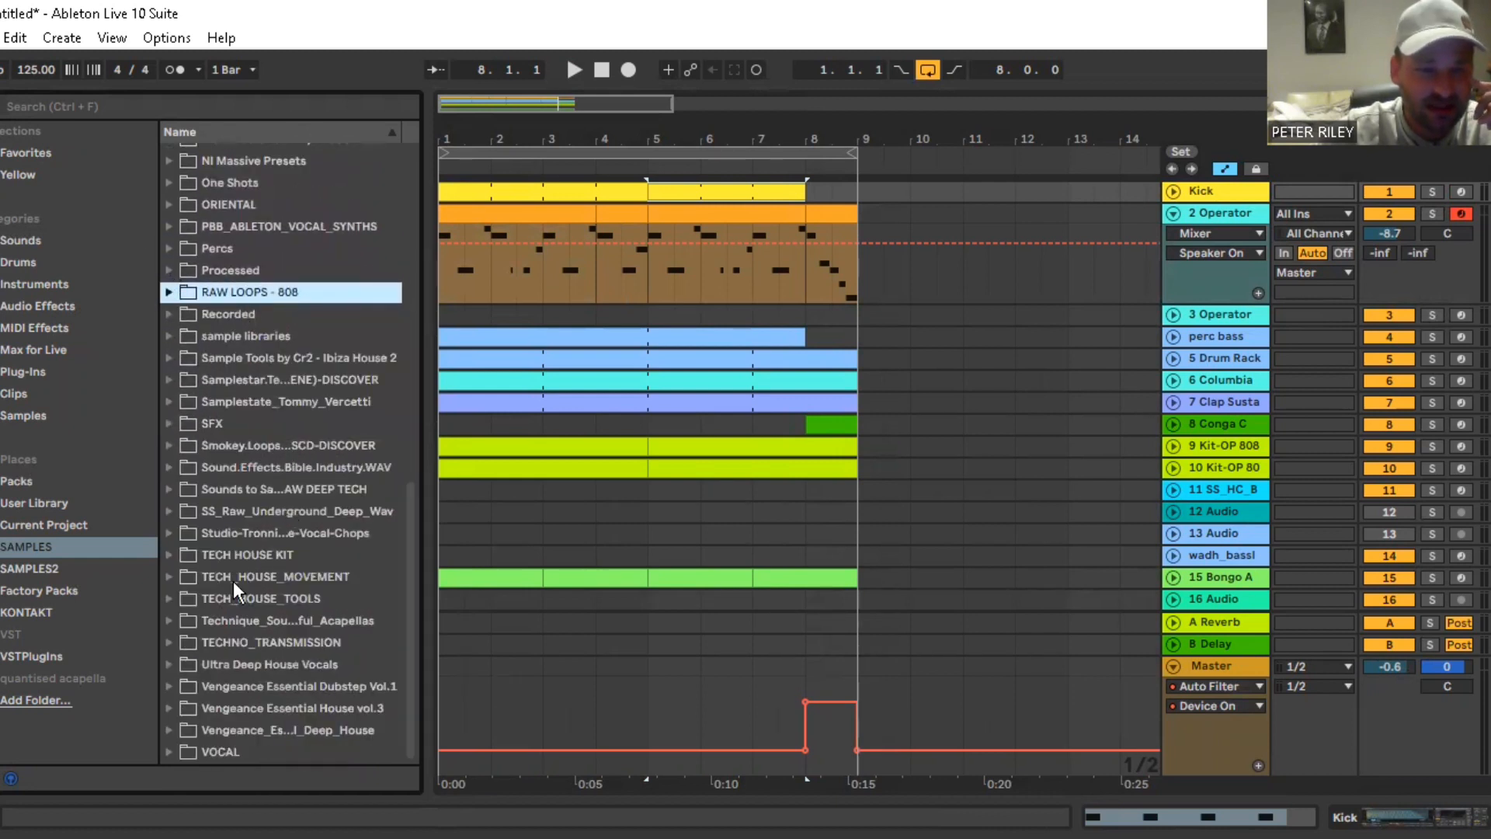
# Expand TECH_HOUSE_MOVEMENT, collapse its CHA_DRUM_HITS folder, and open CHA_WAV_LOOPS to browse the CHA_SYNTH_LPS loops
pyautogui.click(167, 575)
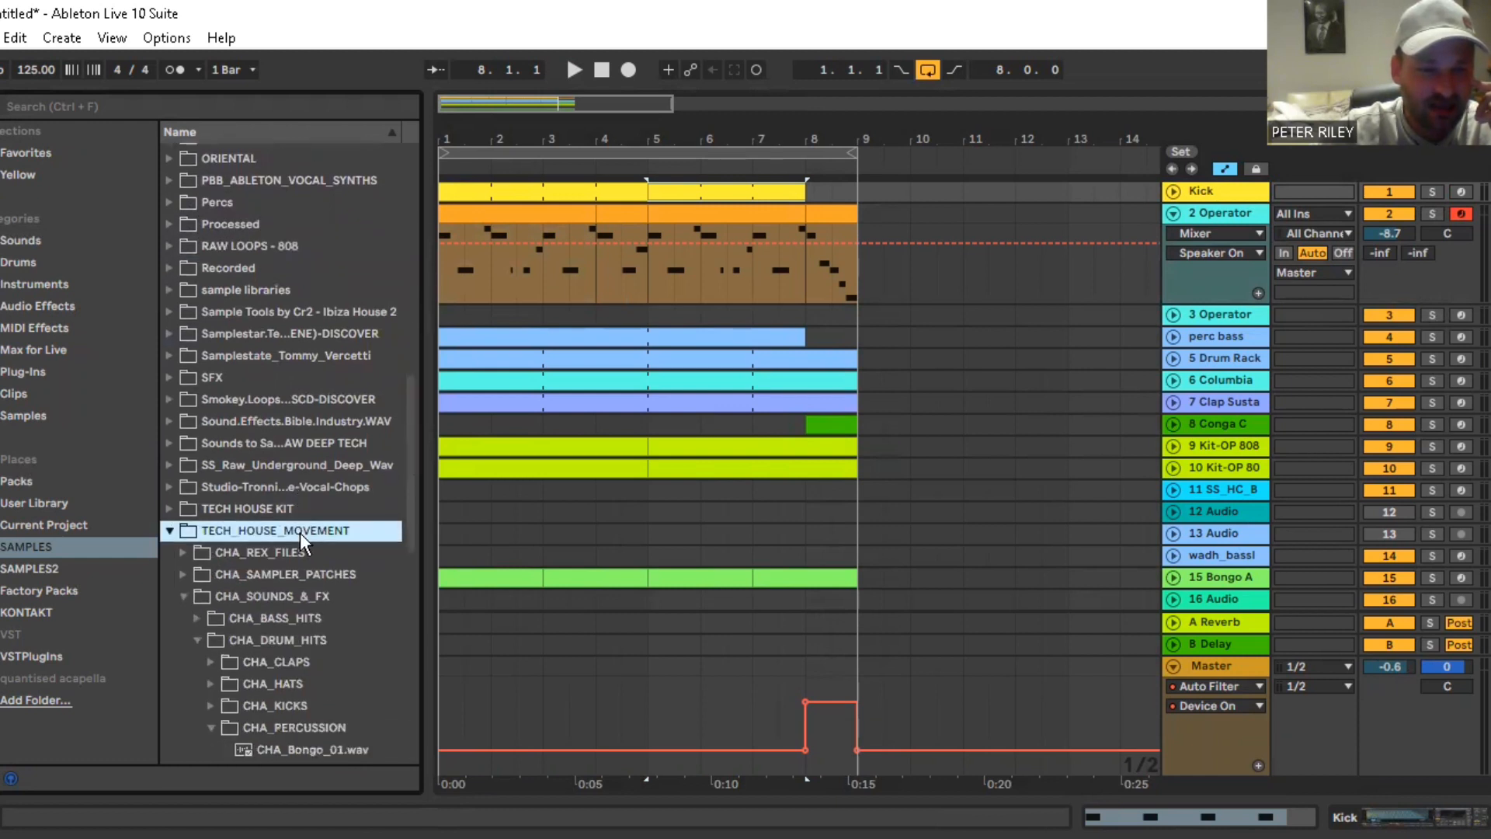
pyautogui.click(198, 480)
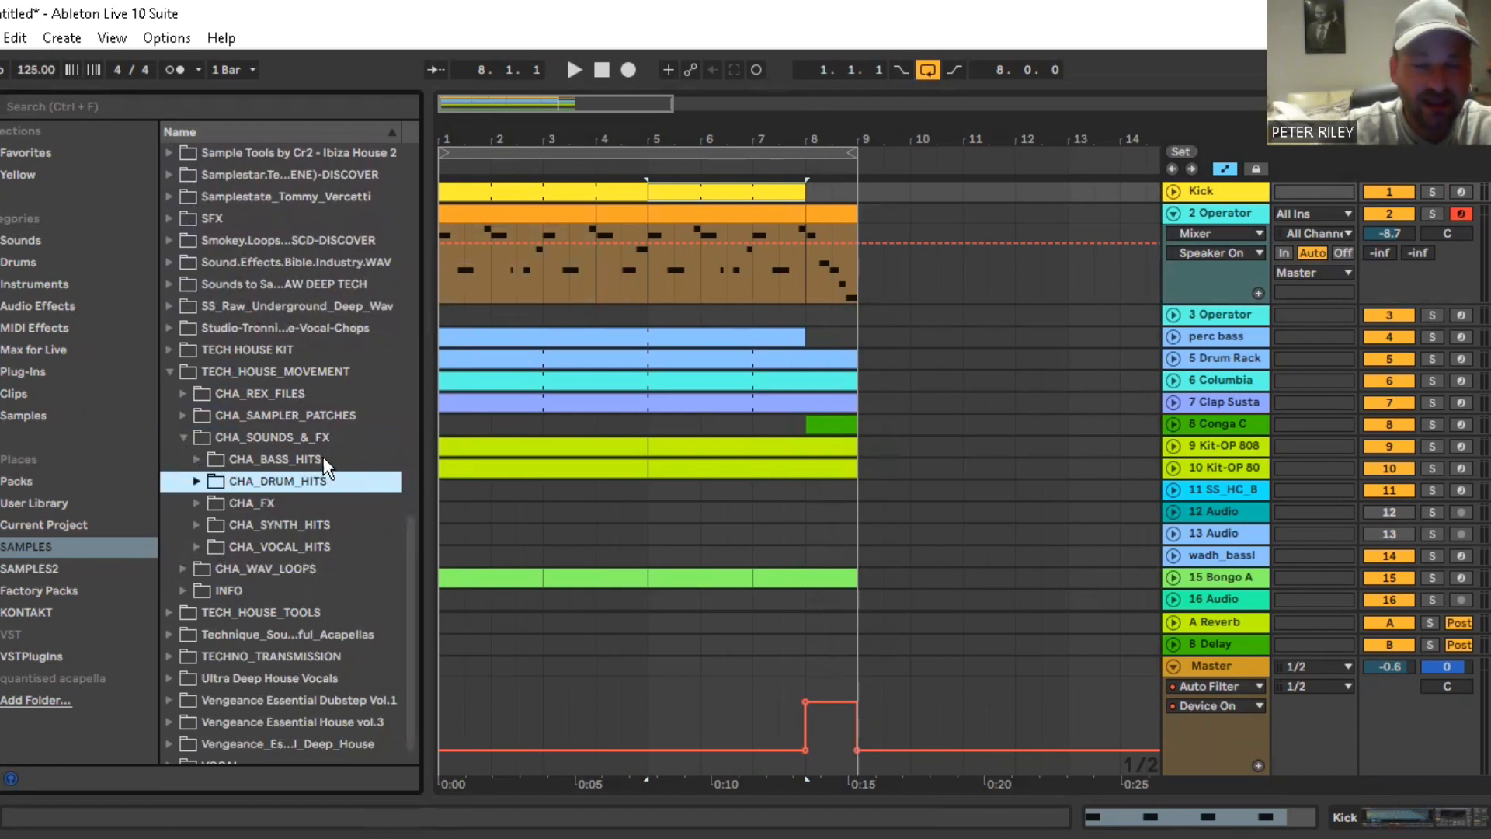
pyautogui.click(183, 569)
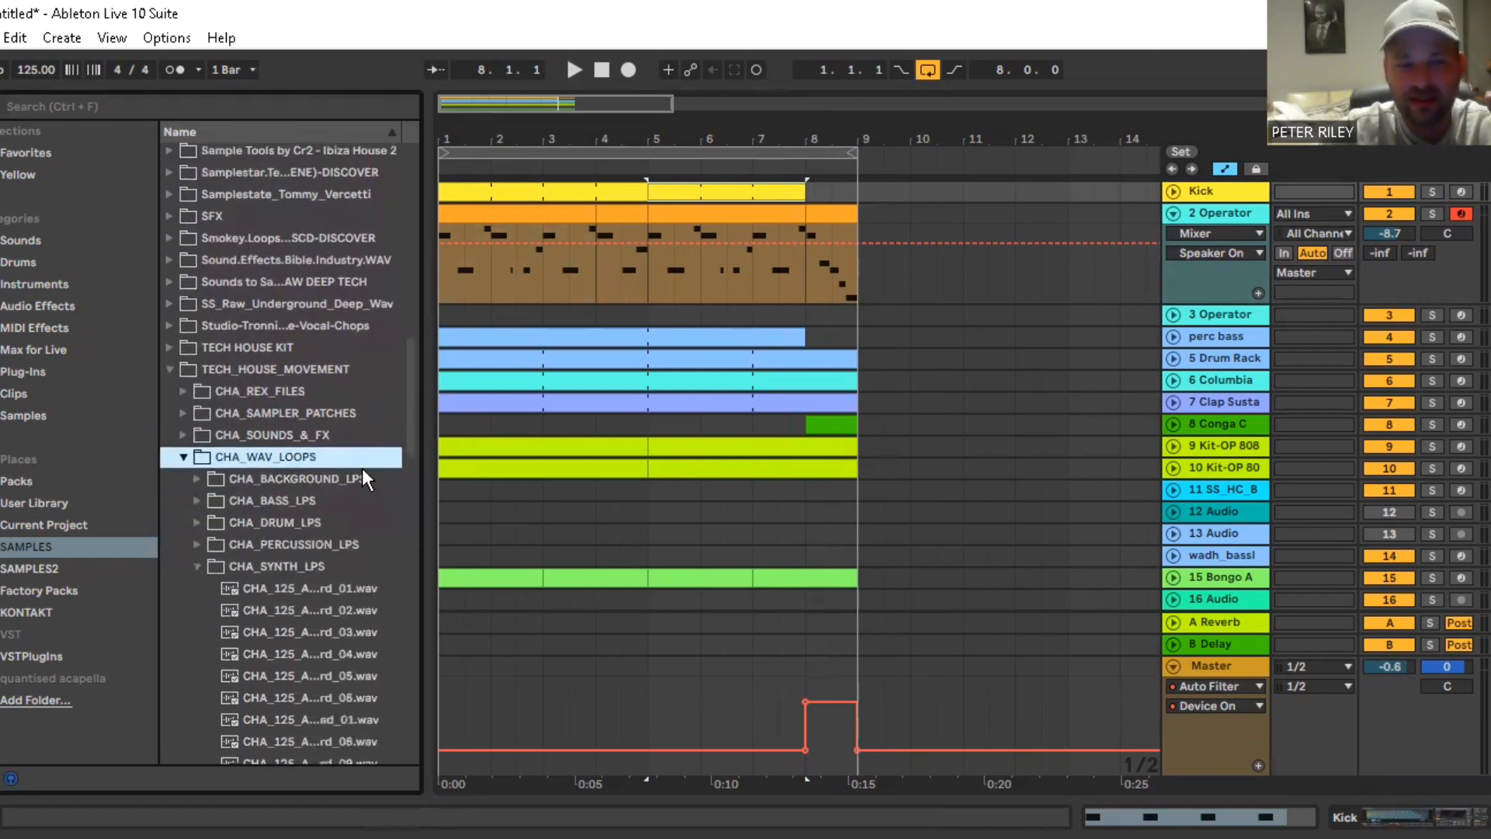
pyautogui.scroll(-4, 362, 467)
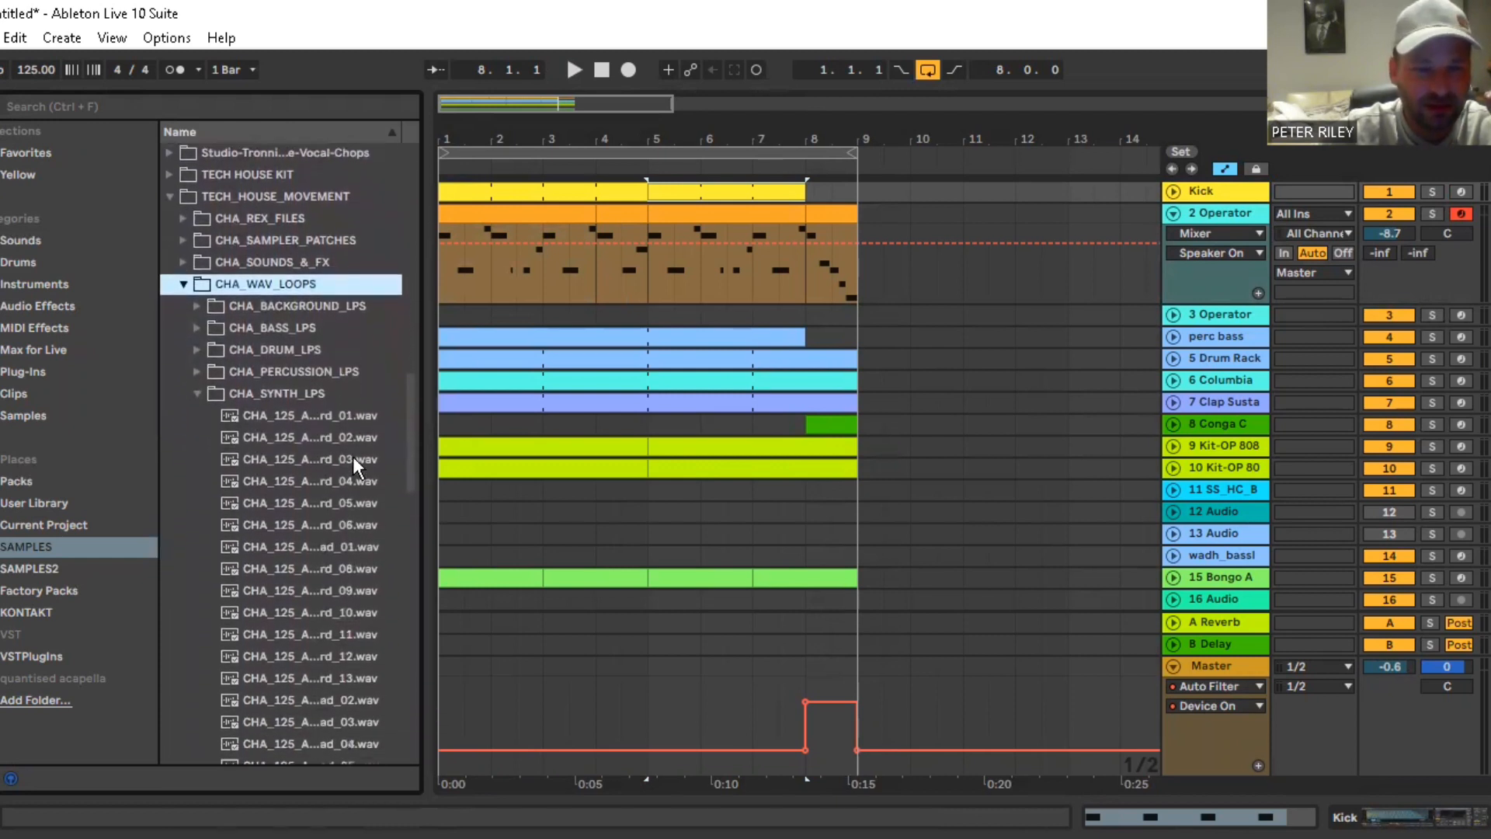
# Search the SAMPLES folder for "am" and widen the browser so the full sample names can be read
pyautogui.click(193, 105)
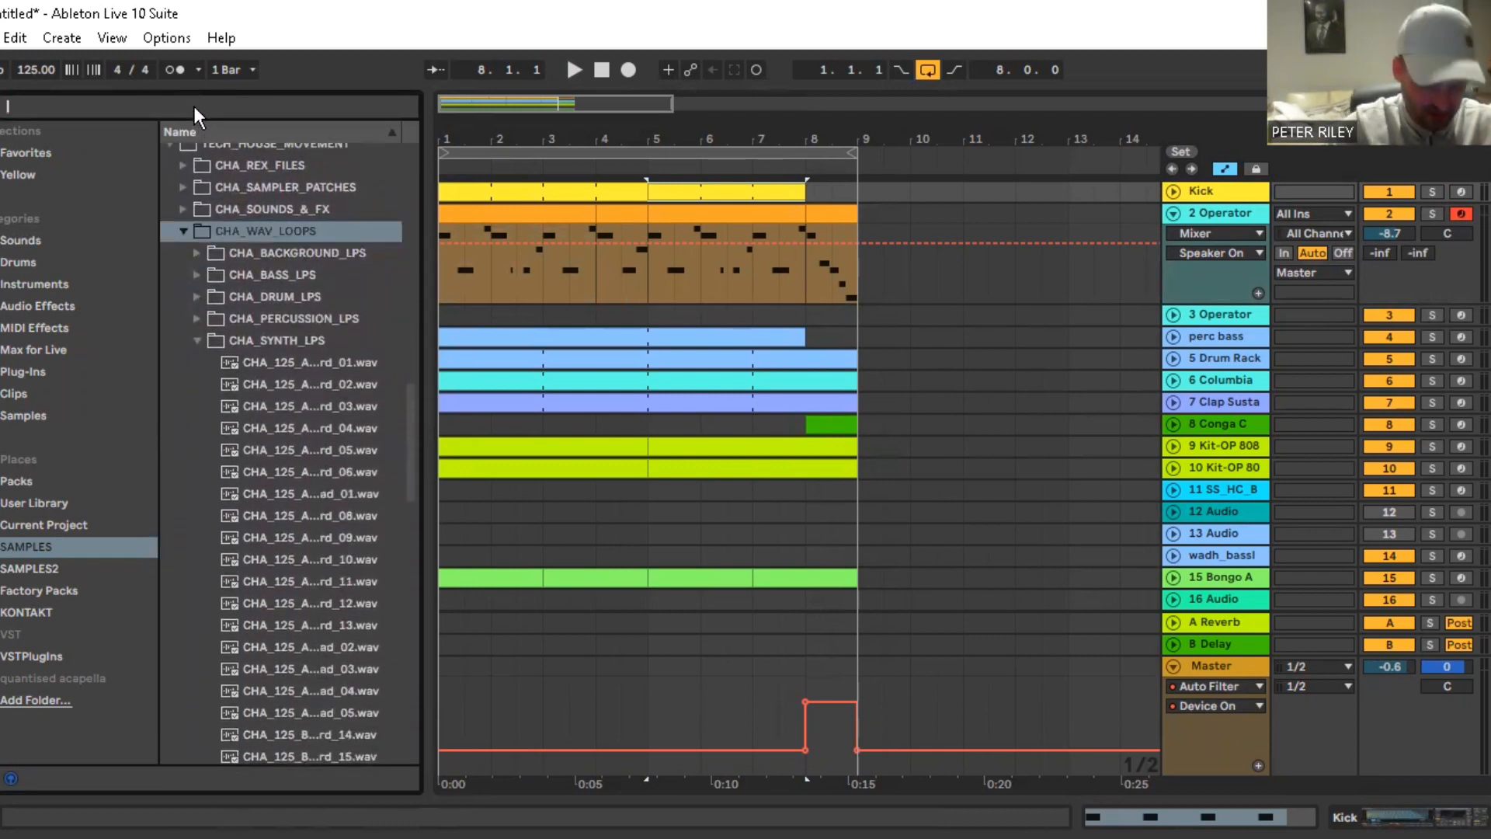
pyautogui.write('a,')
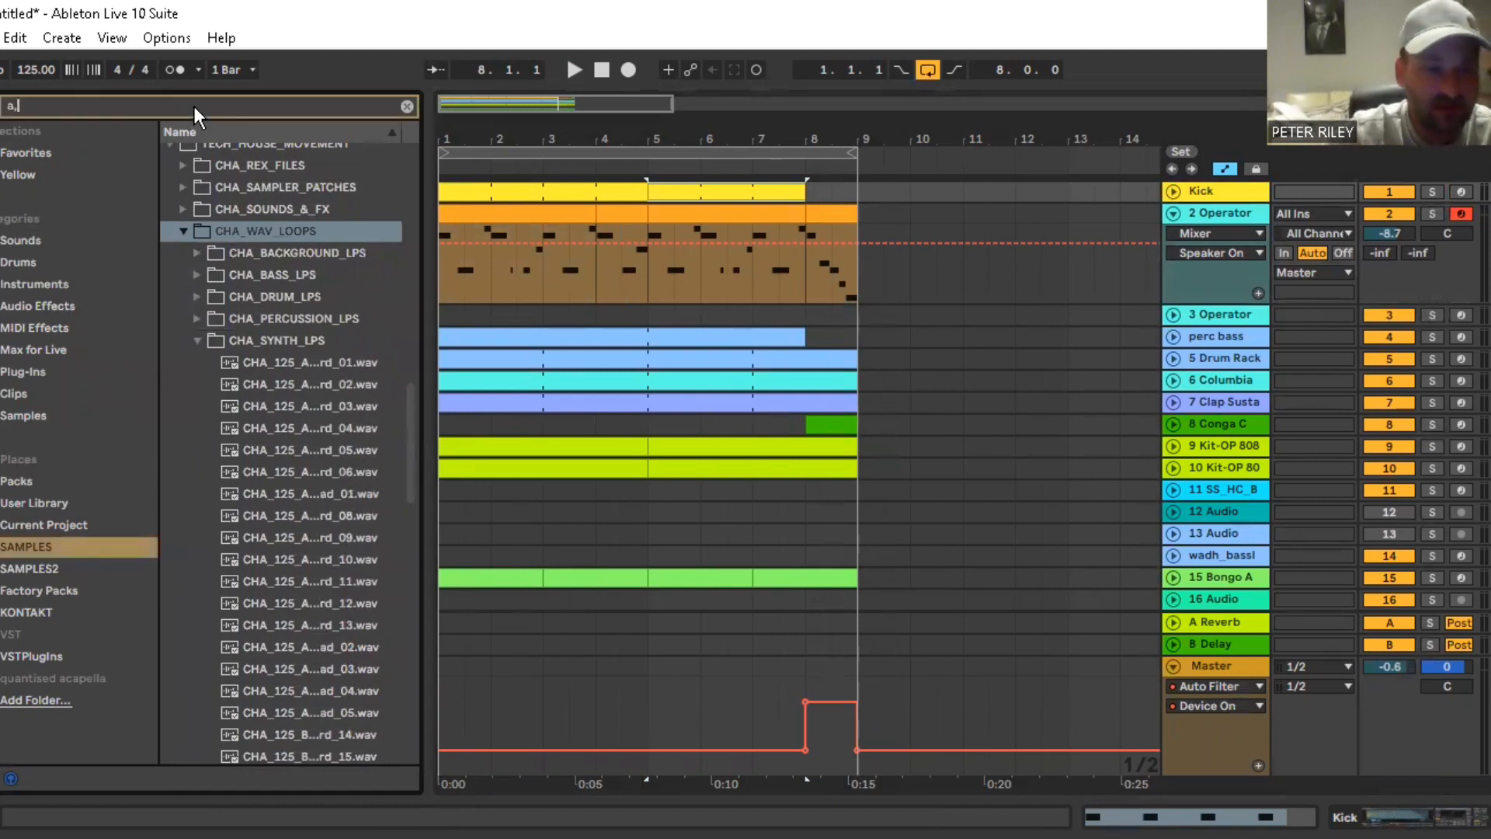
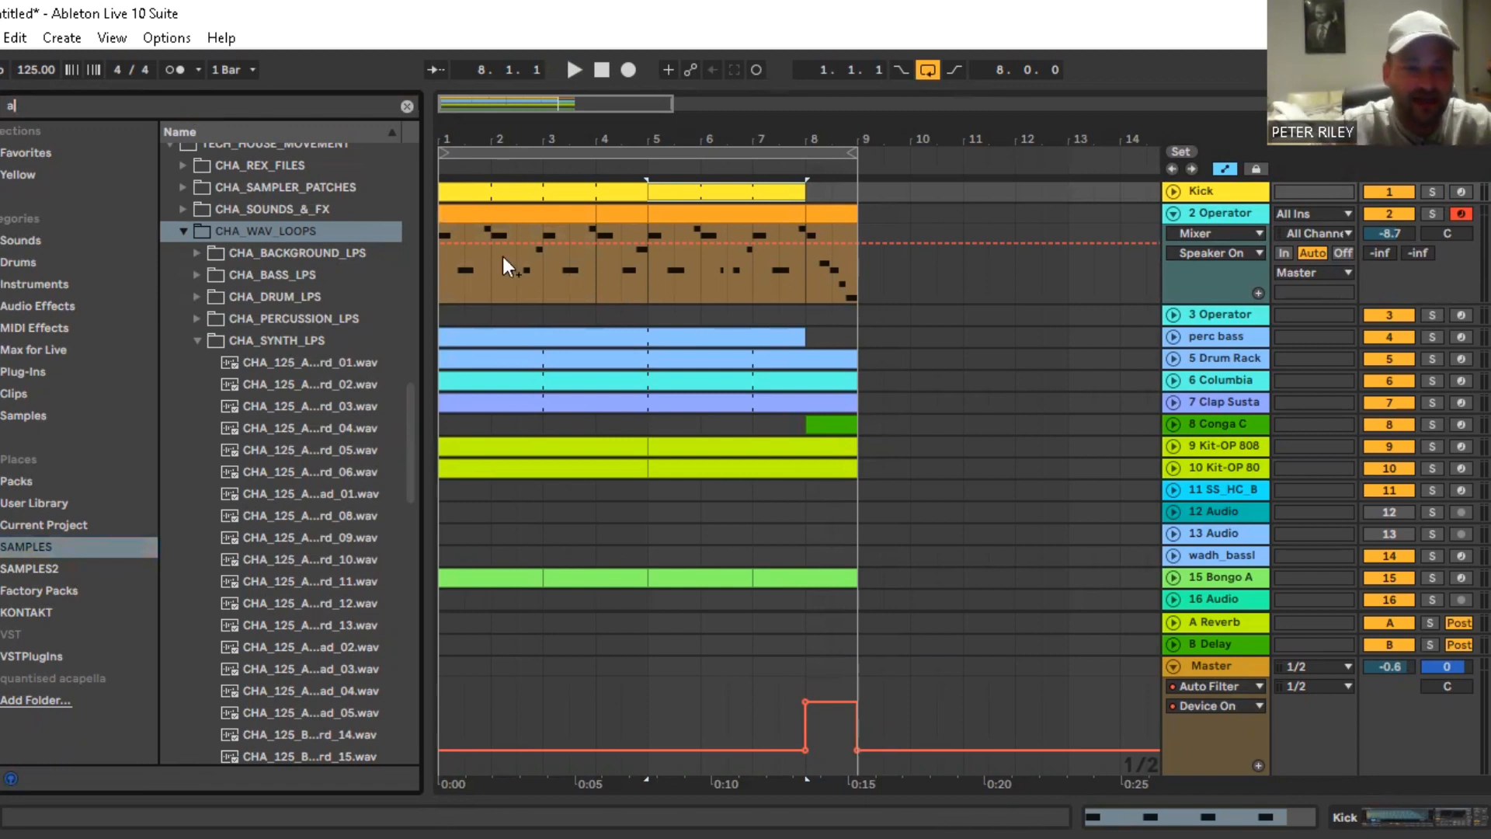
pyautogui.moveTo(408, 414); pyautogui.dragTo(422, 336)
pyautogui.click(105, 105)
pyautogui.write('am')
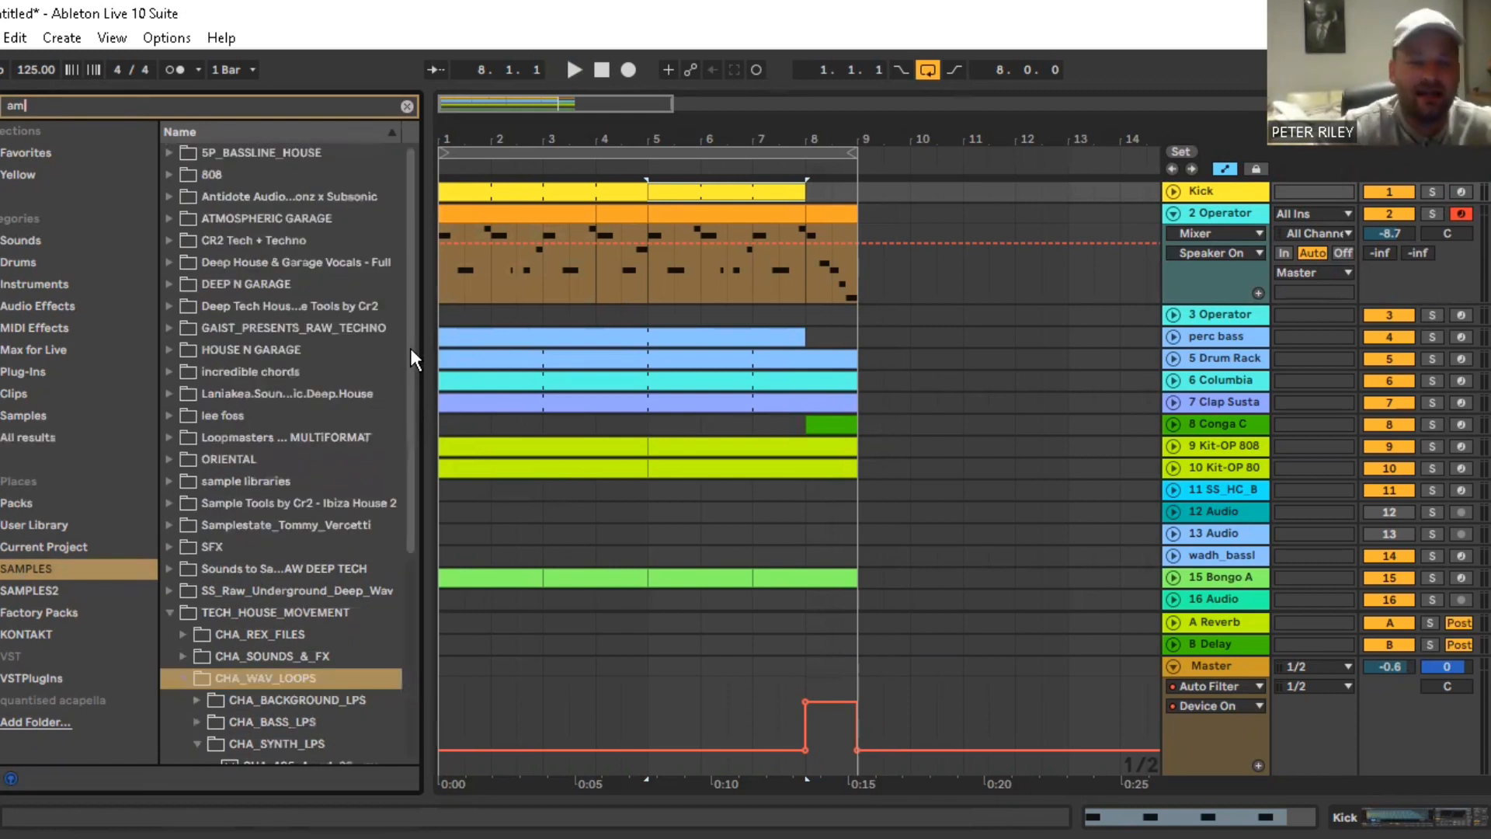
pyautogui.moveTo(410, 348); pyautogui.dragTo(542, 481)
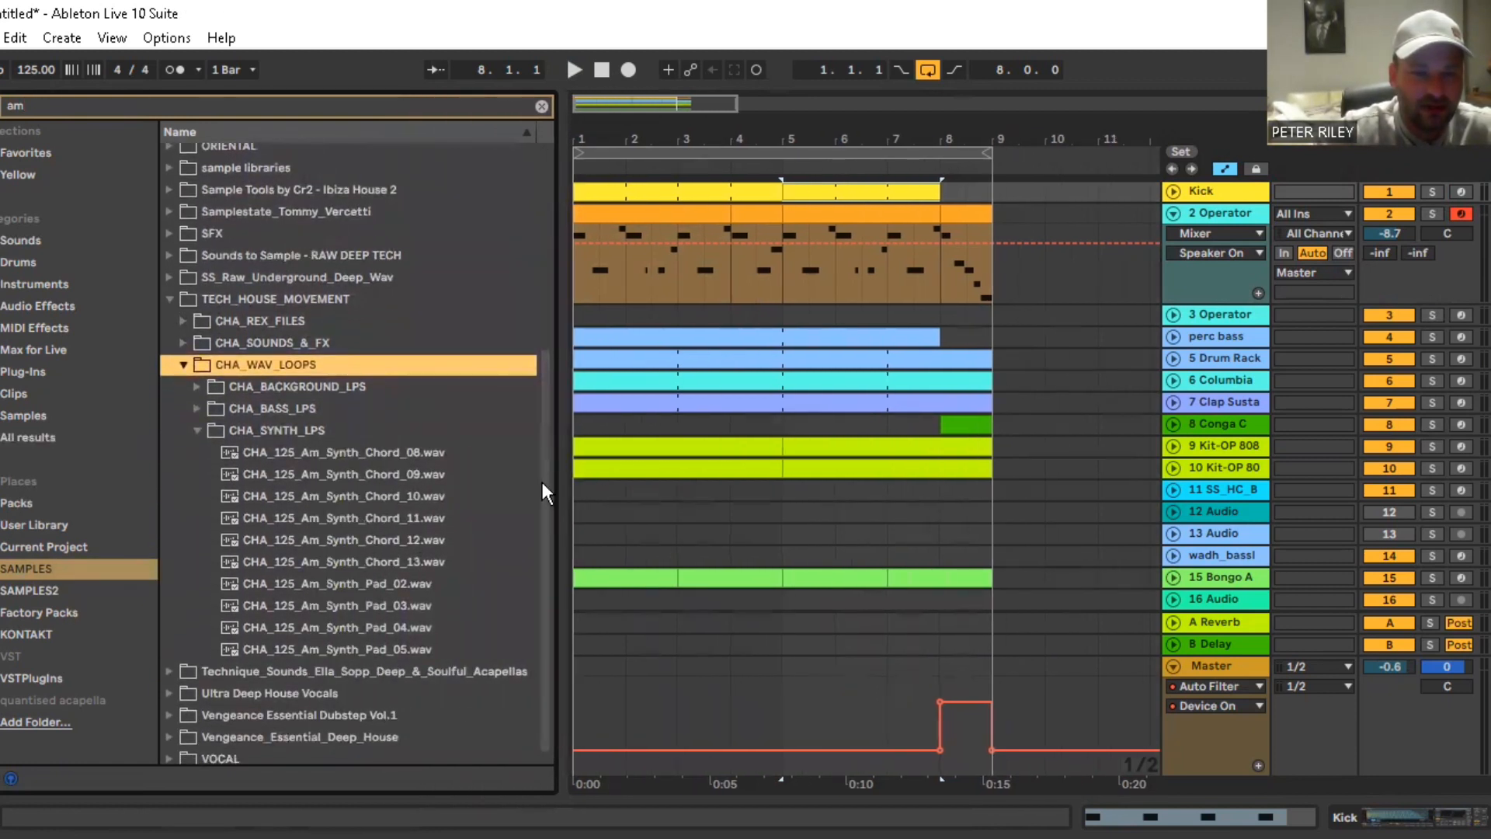
# Preview CHA_125_Am_Synth_Chord_12.wav, place it on track 12 at bar 1, and extend the clip to 9.1.1
pyautogui.click(357, 537)
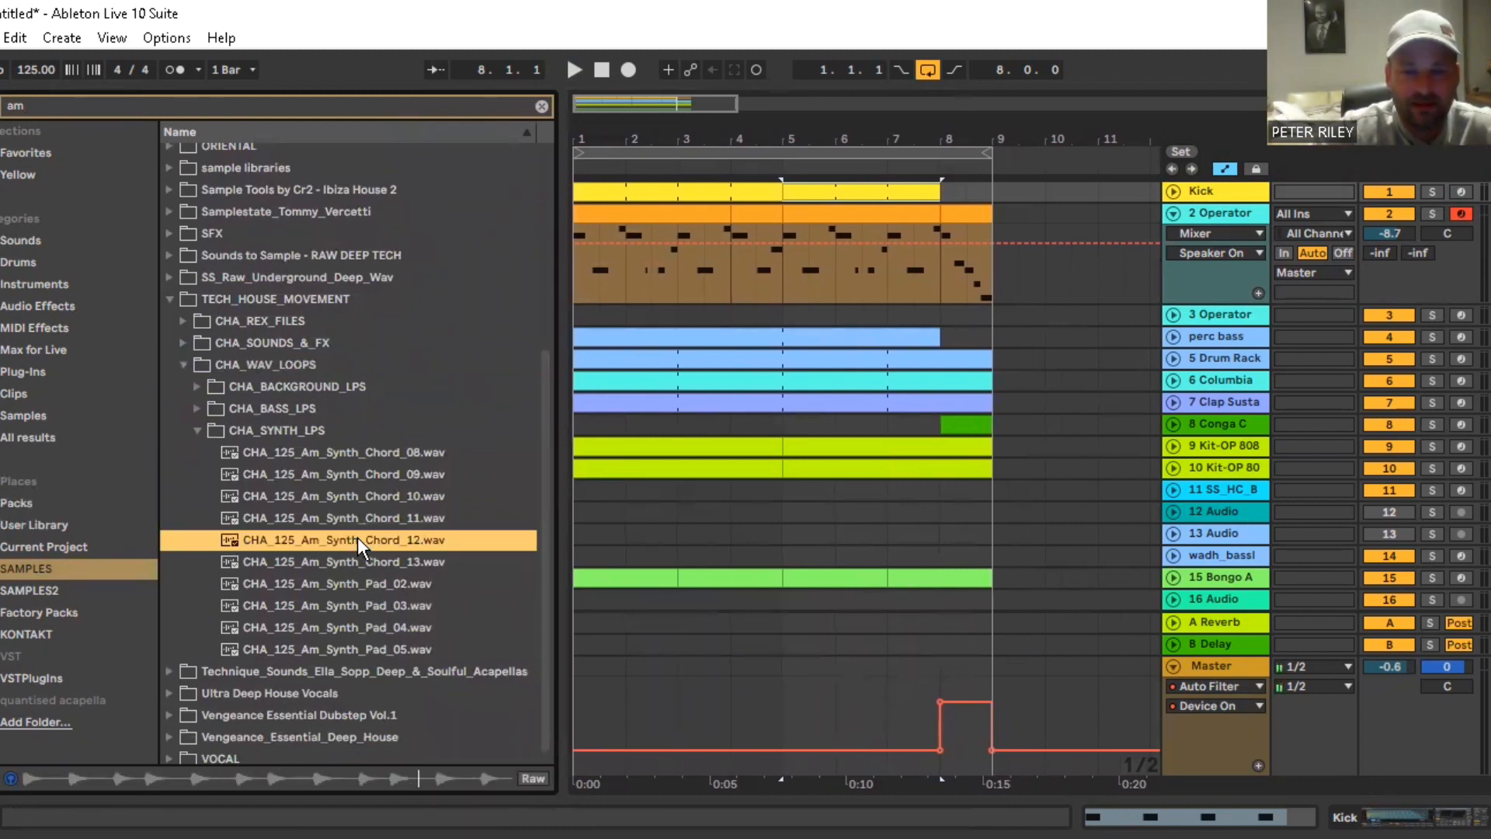
pyautogui.moveTo(356, 537); pyautogui.dragTo(581, 514)
pyautogui.moveTo(689, 505); pyautogui.dragTo(994, 511)
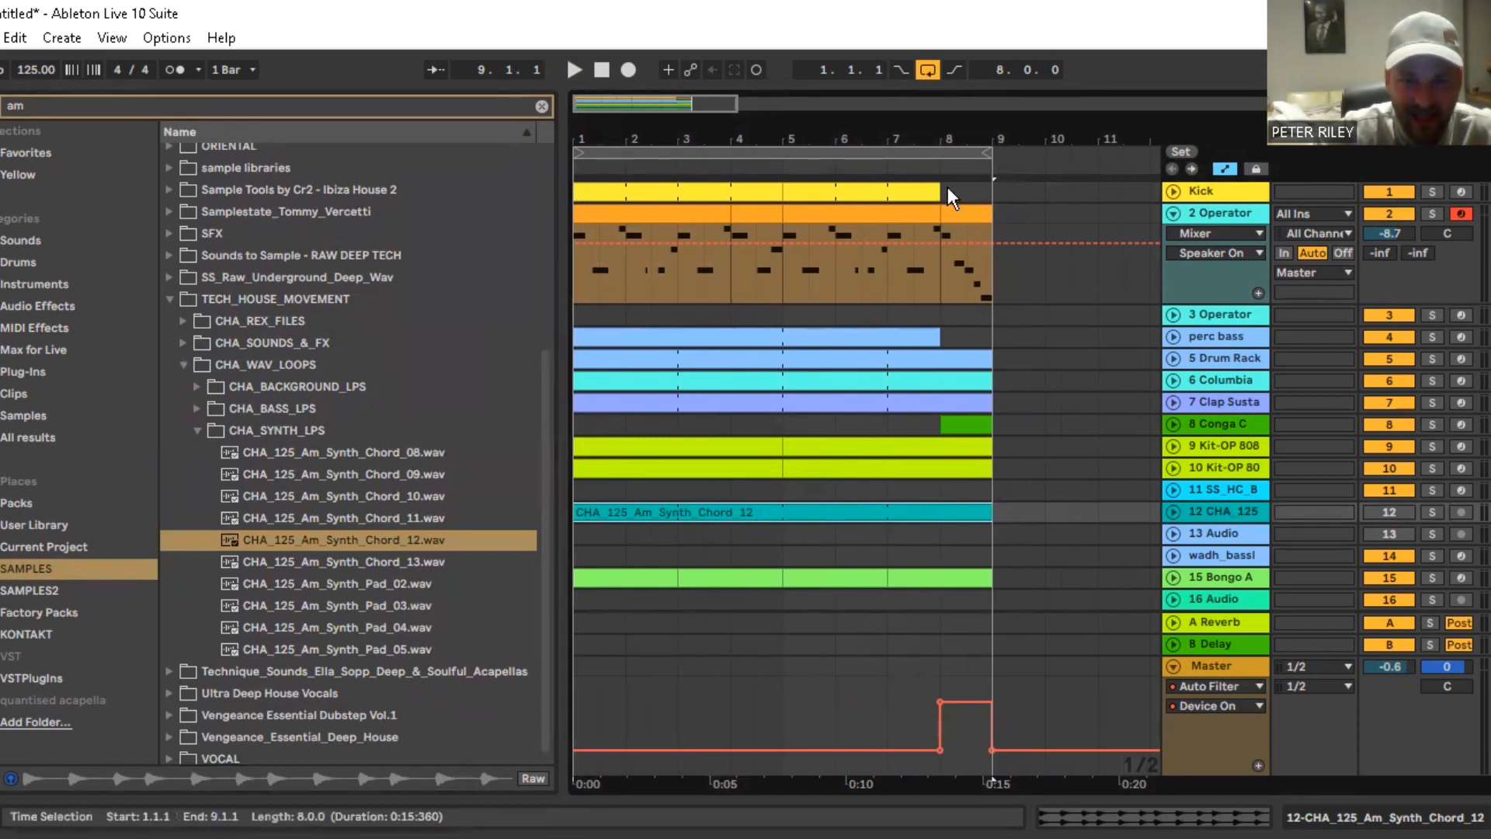
# Activate and solo track 12, lower its volume to about -8.6 dB, audition it, and return to the arrangement
pyautogui.click(1387, 512)
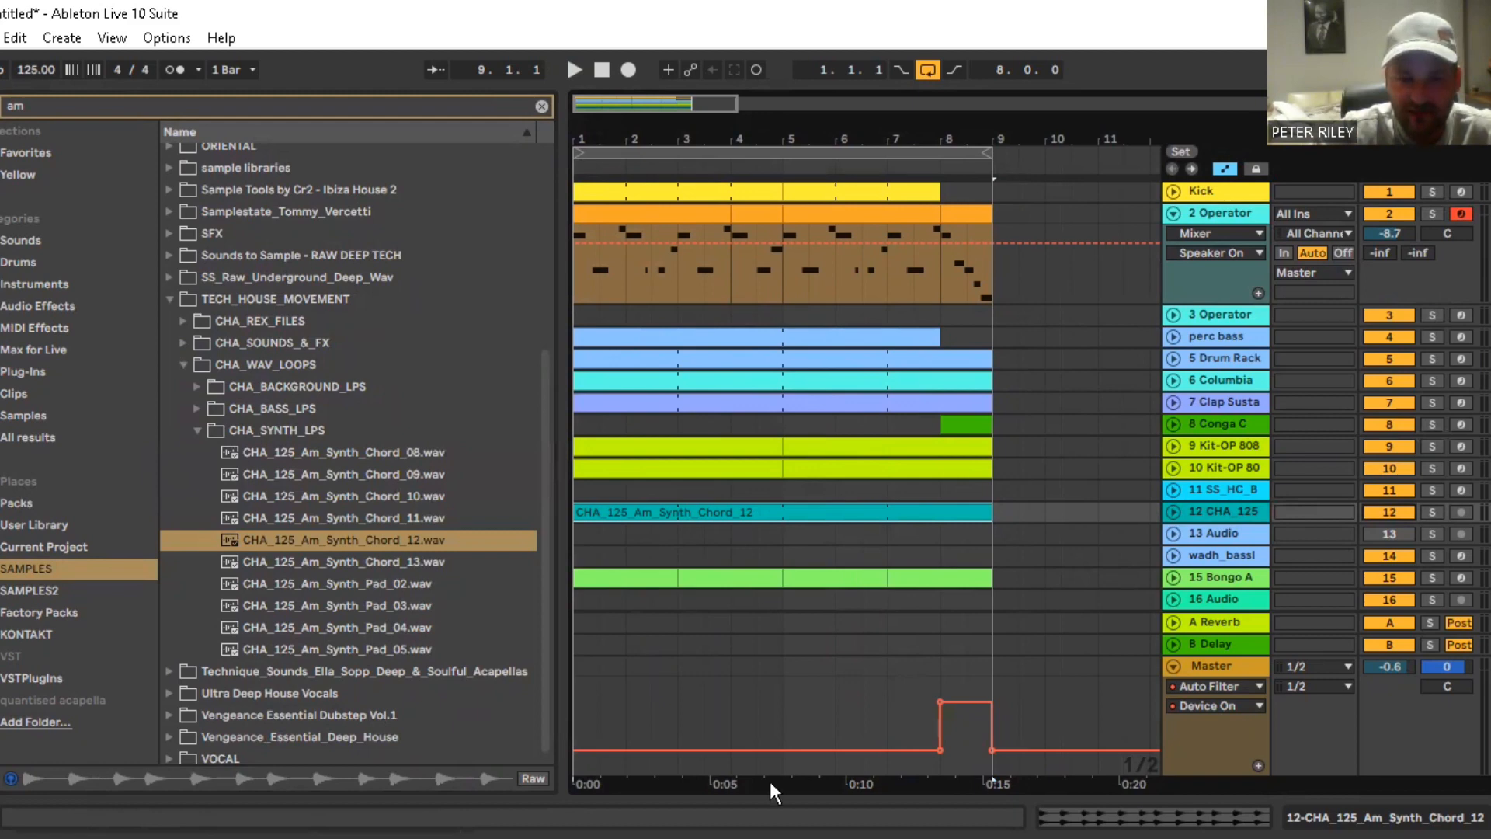
pyautogui.press('Tab')
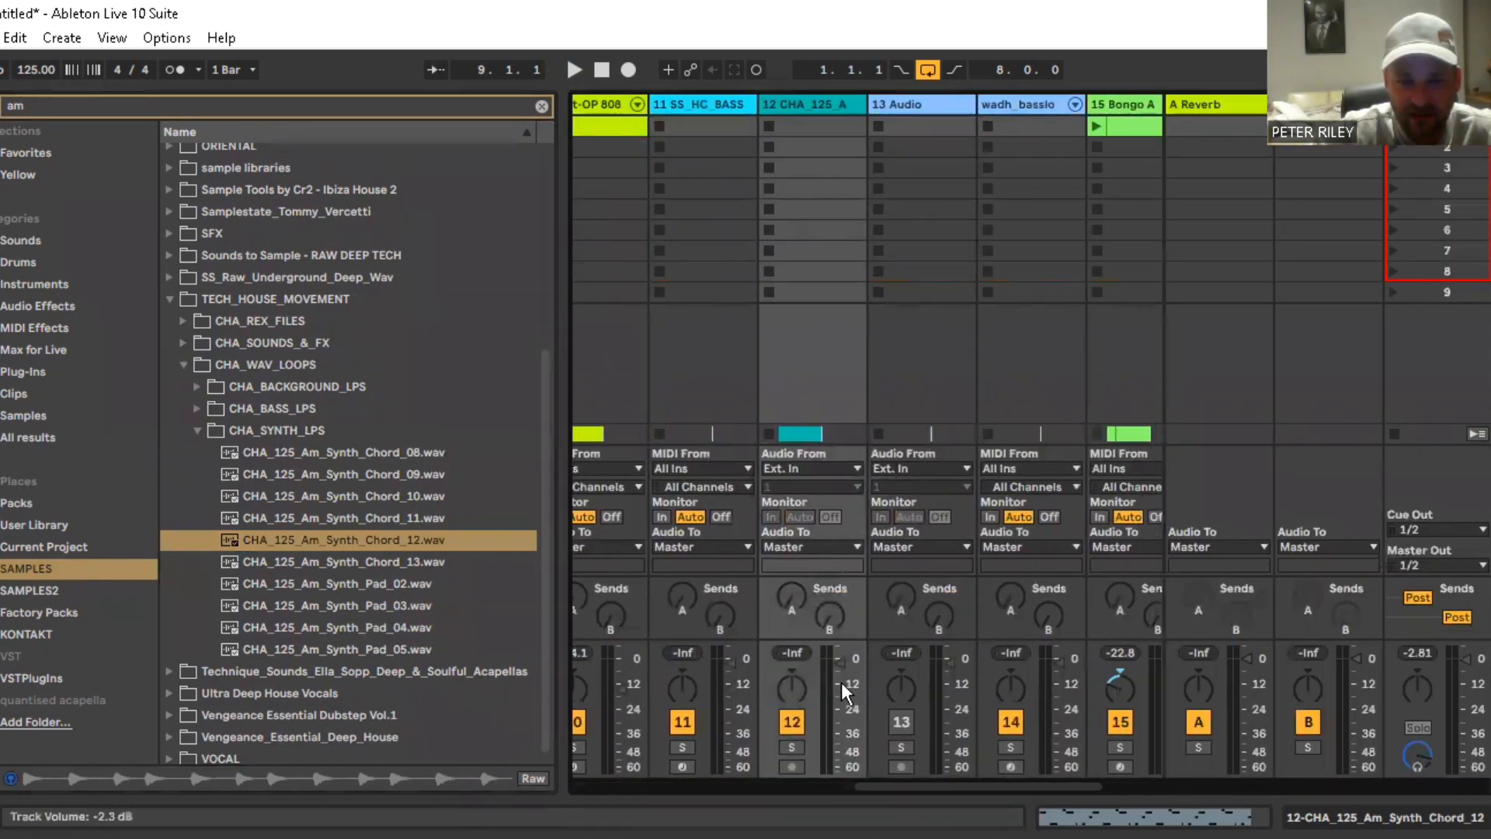
pyautogui.click(792, 747)
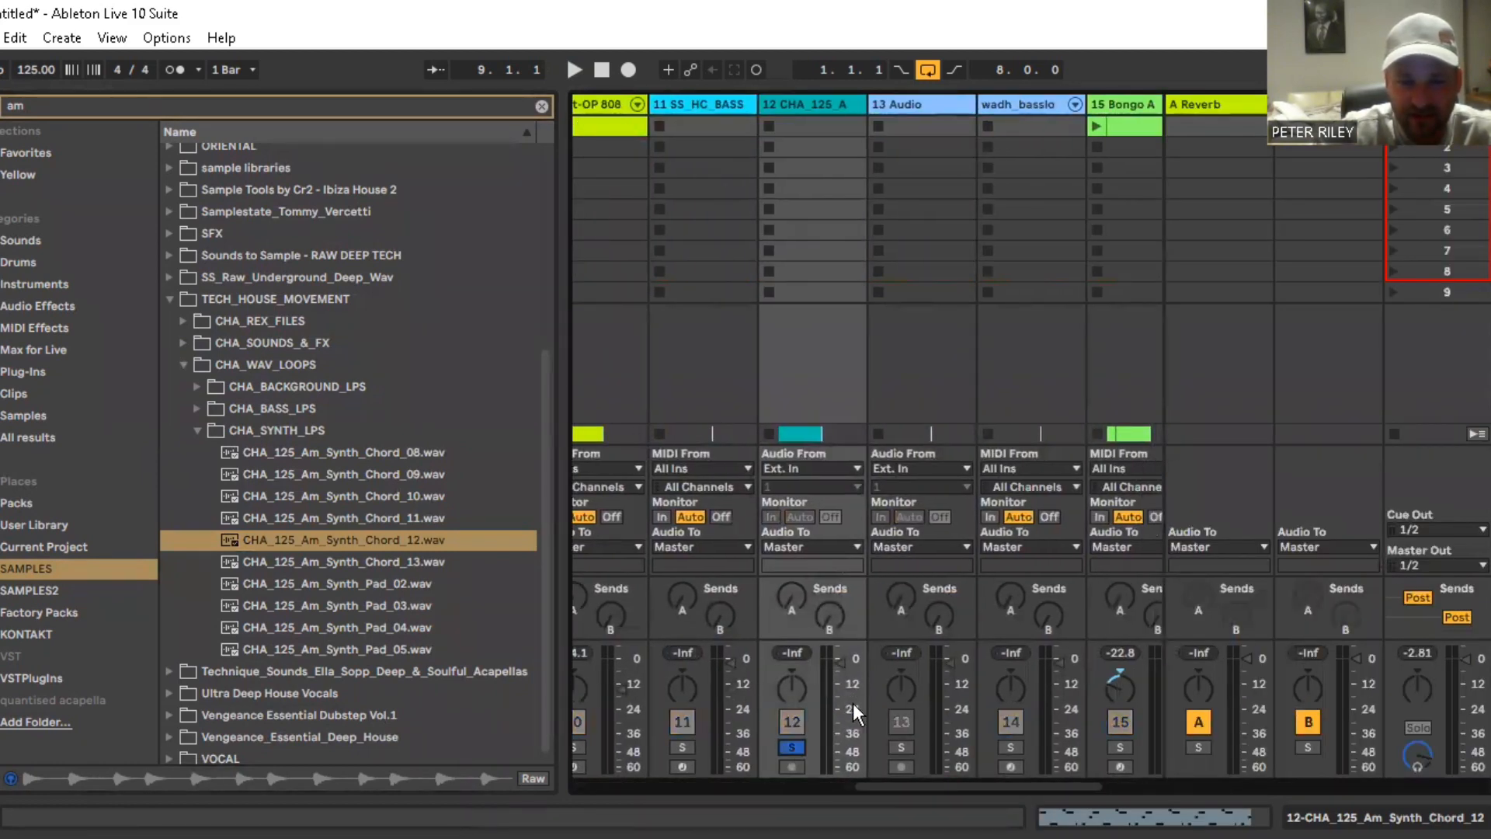
pyautogui.moveTo(839, 666); pyautogui.dragTo(840, 677)
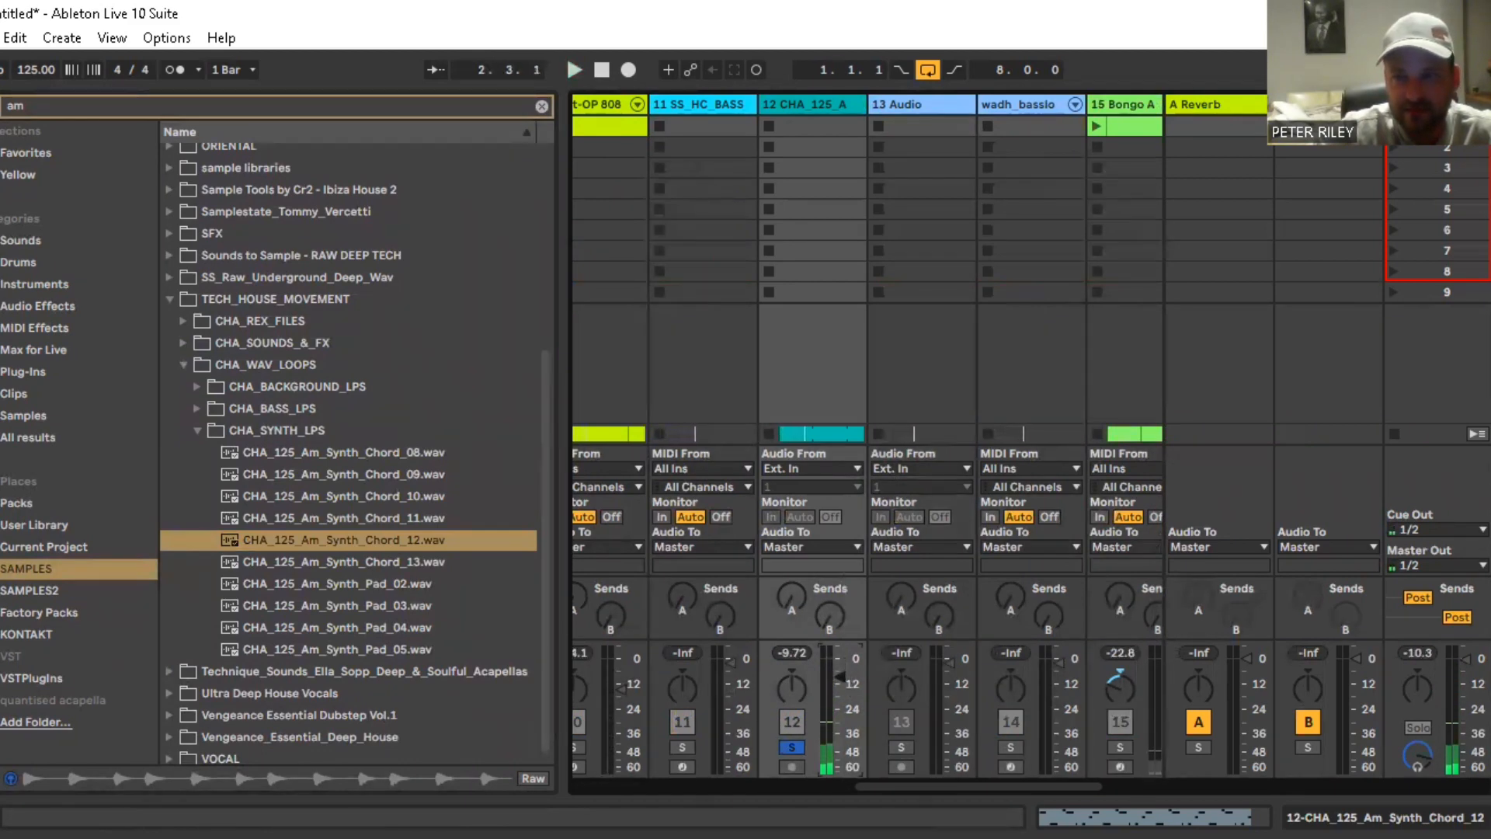
pyautogui.press('Tab')
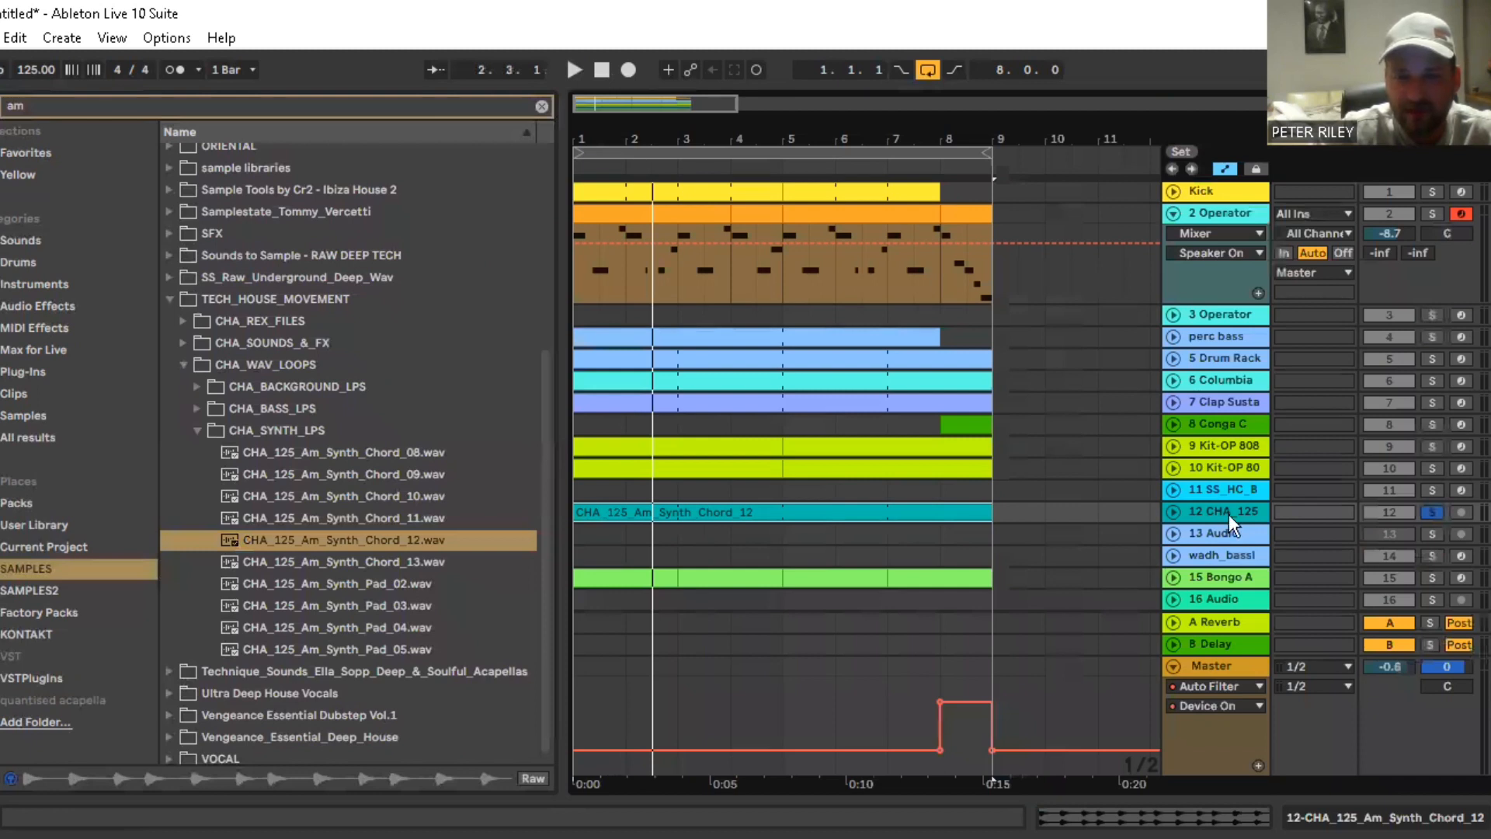
# Unsolo and mute track 12, play the loop from bar 1, unfold the track, and reactivate it
pyautogui.click(1401, 515)
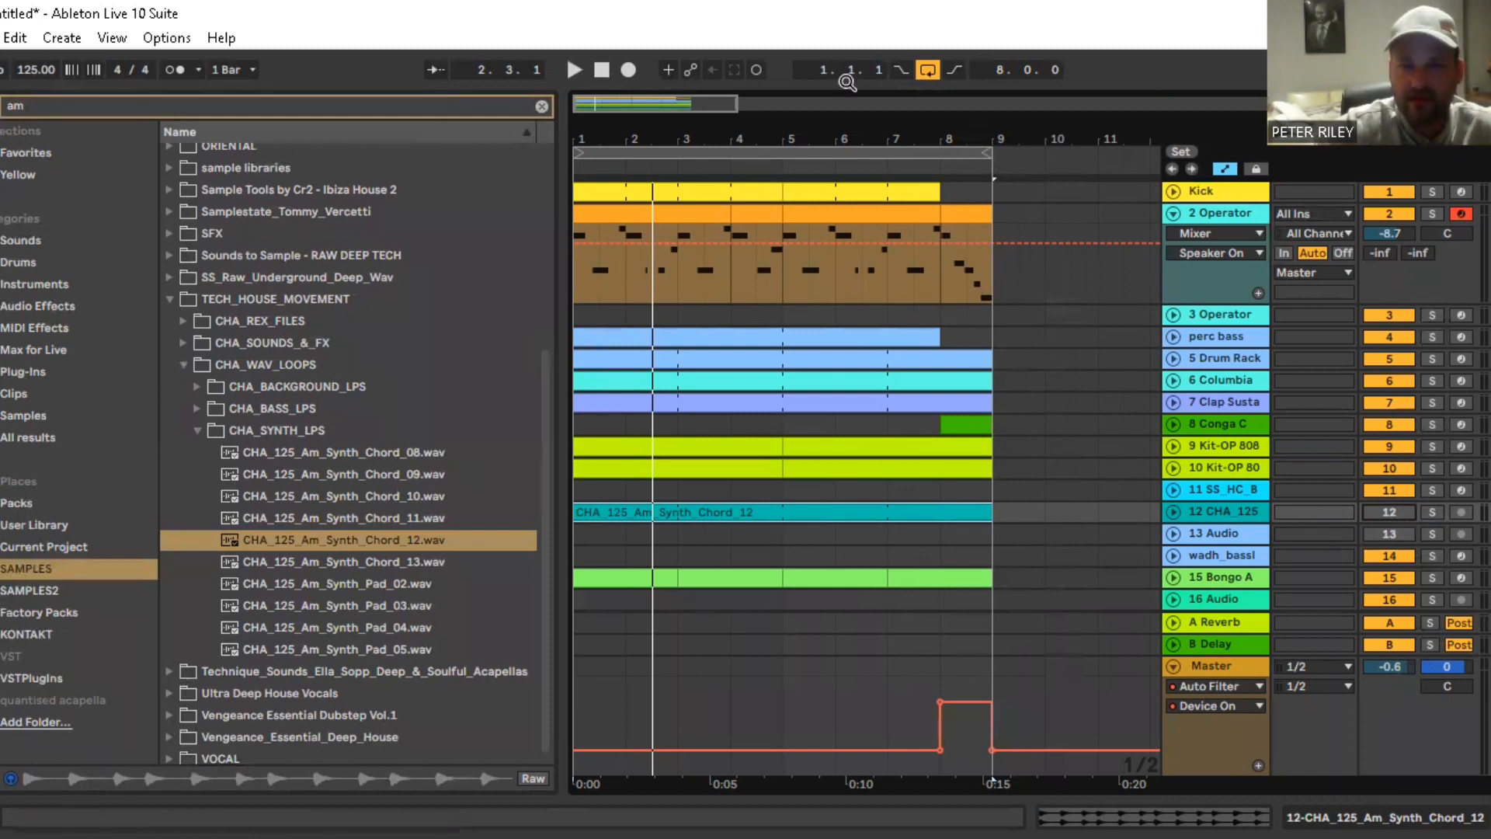
pyautogui.click(573, 71)
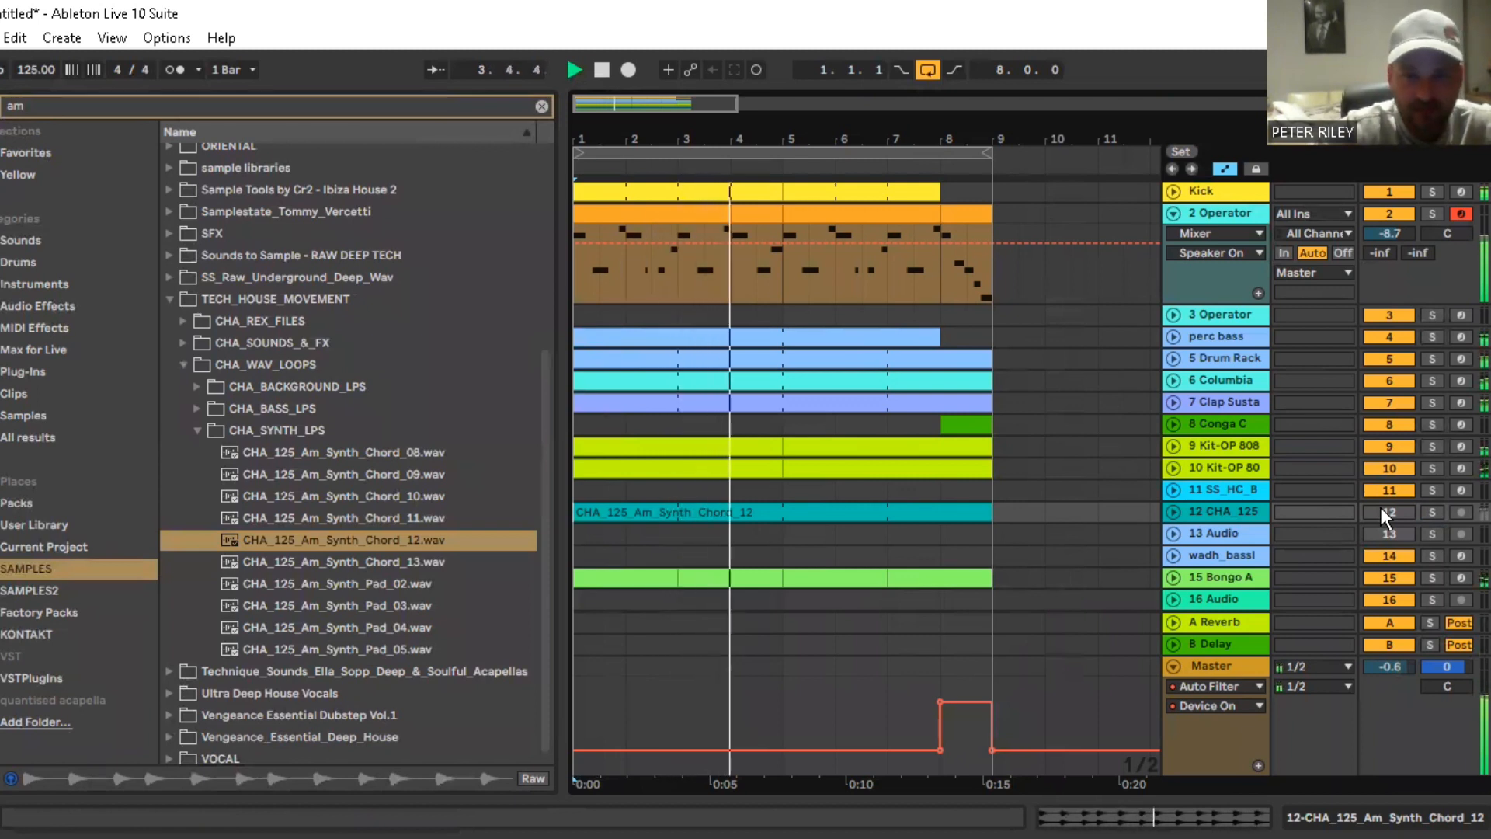
pyautogui.click(1174, 512)
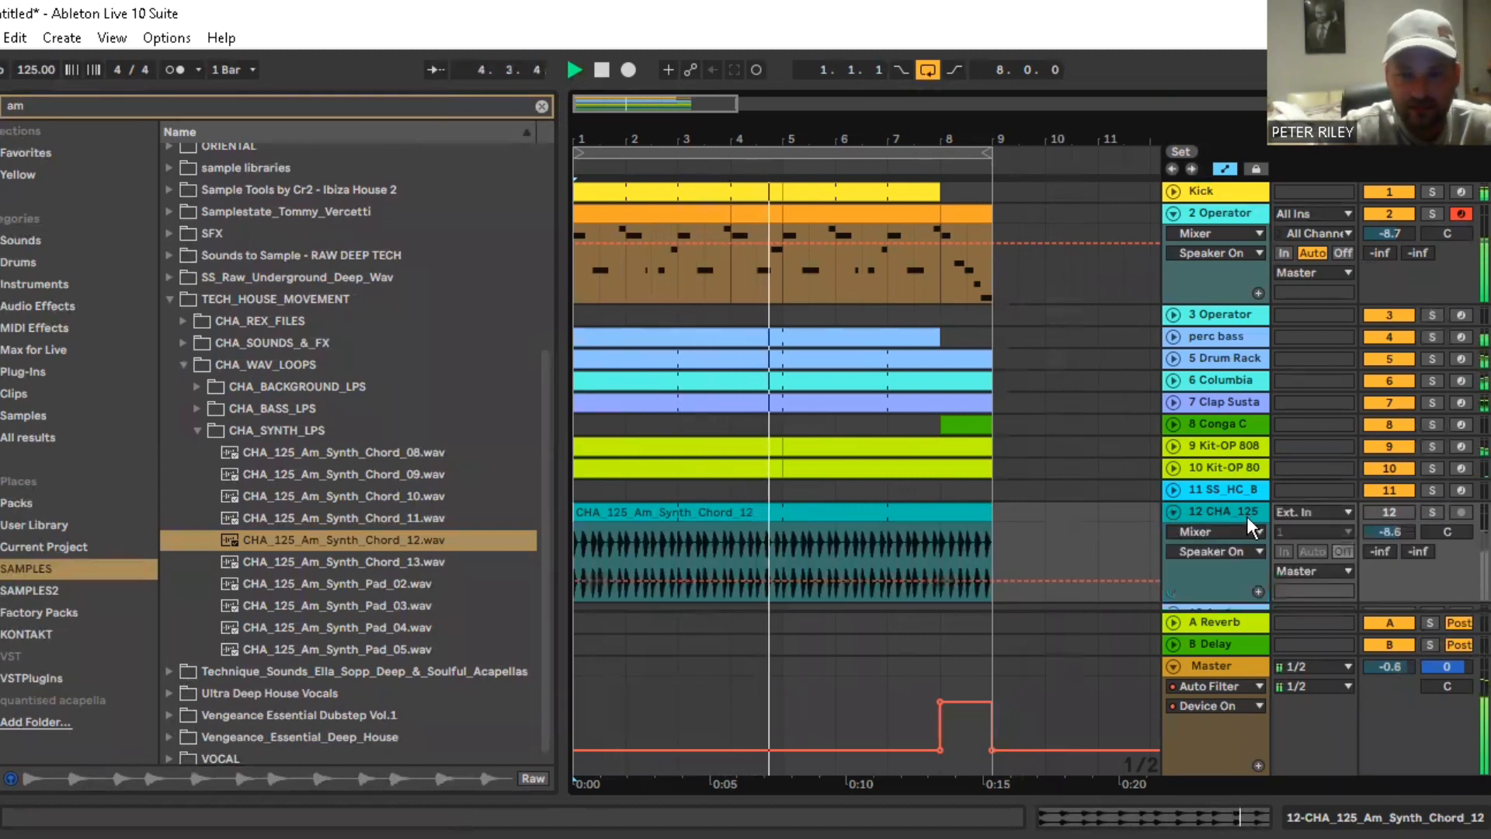
pyautogui.click(1389, 511)
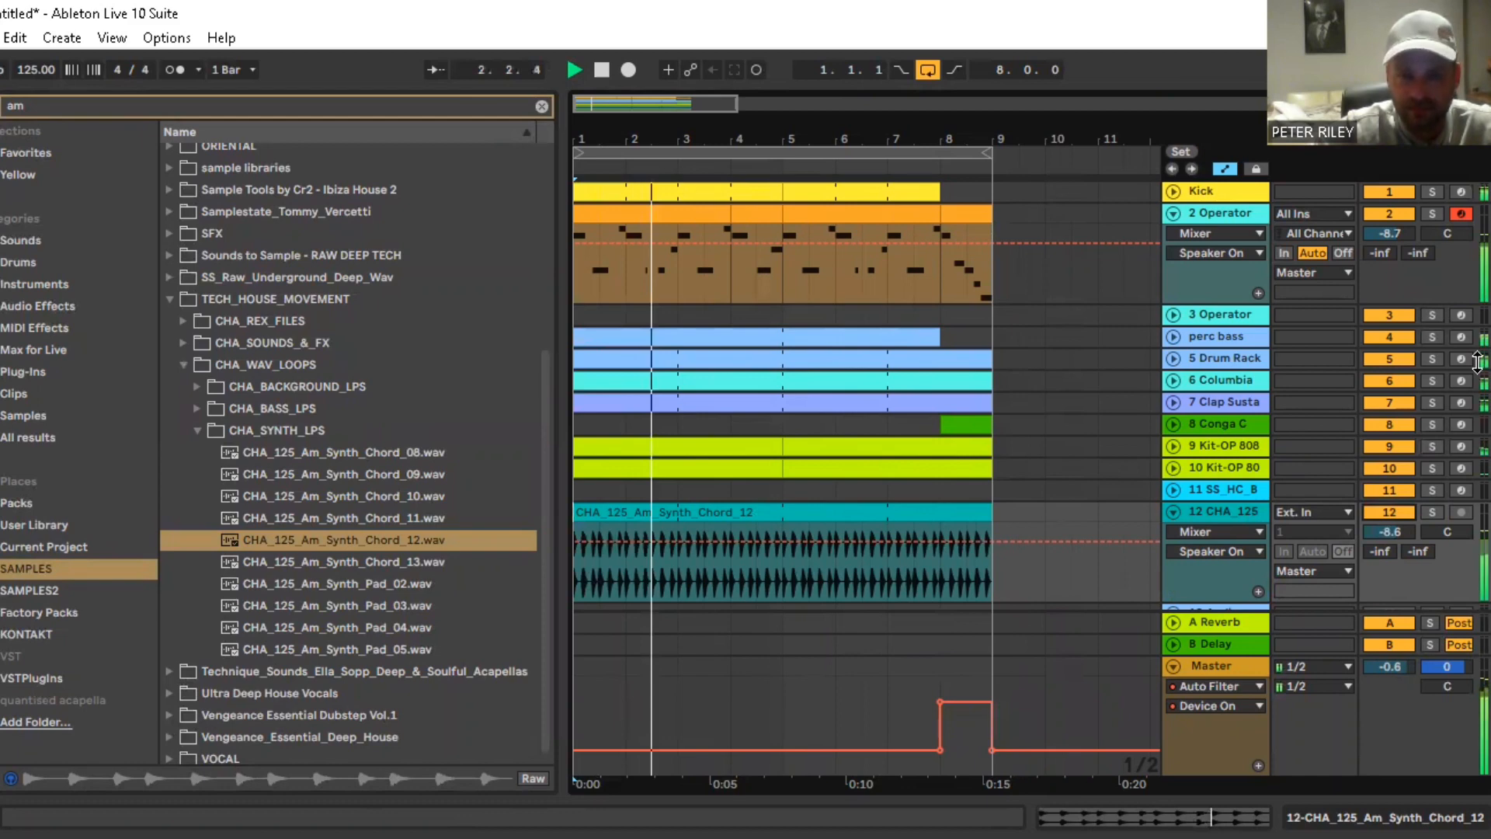
# Lower track 12's volume to -13.0 dB, deactivate the track, stop playback, and select its synth chord clip
pyautogui.press('Tab')
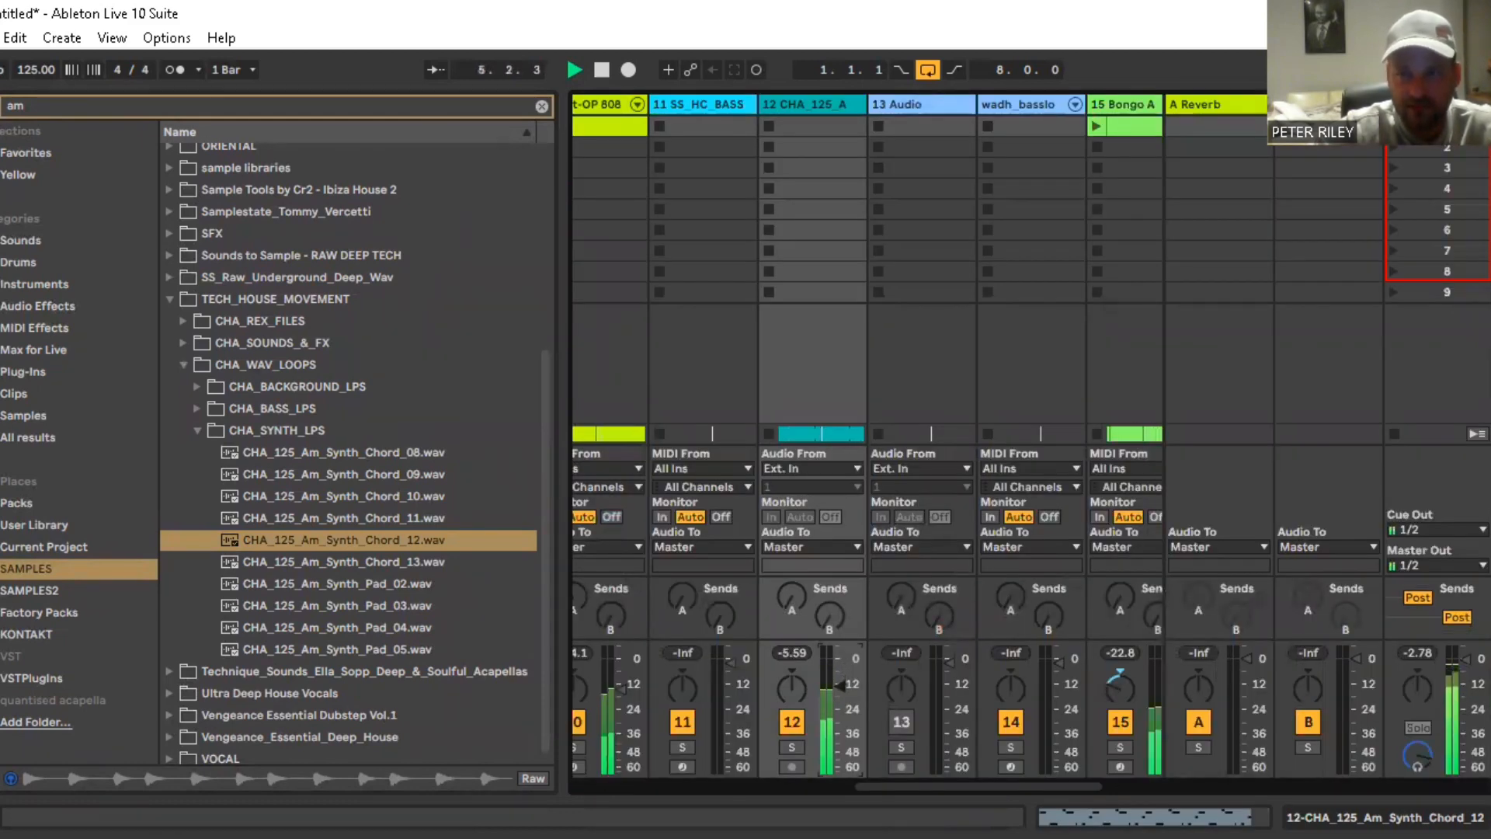
pyautogui.press('Tab')
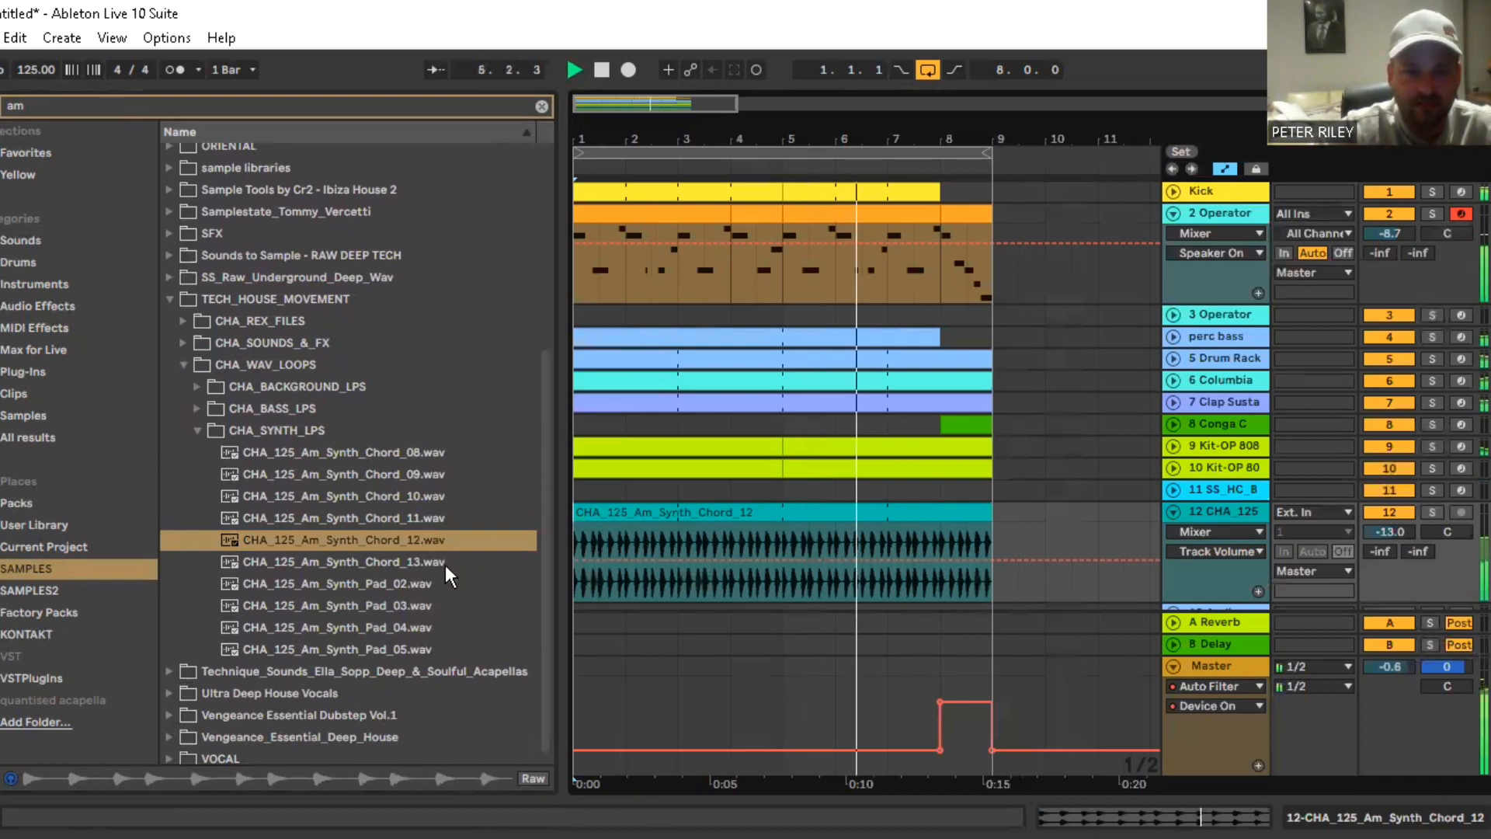
pyautogui.click(1390, 511)
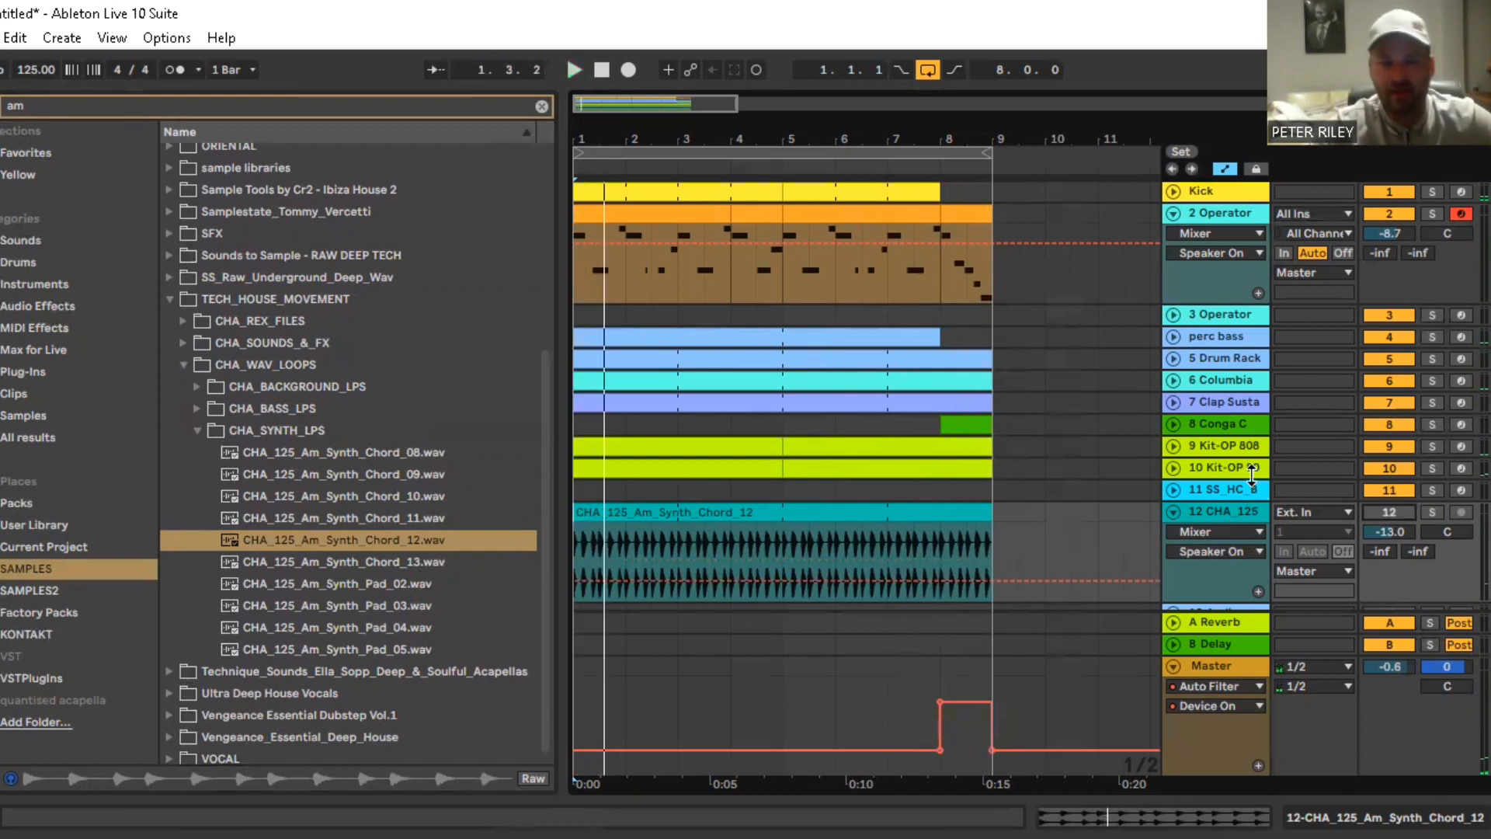
pyautogui.click(866, 510)
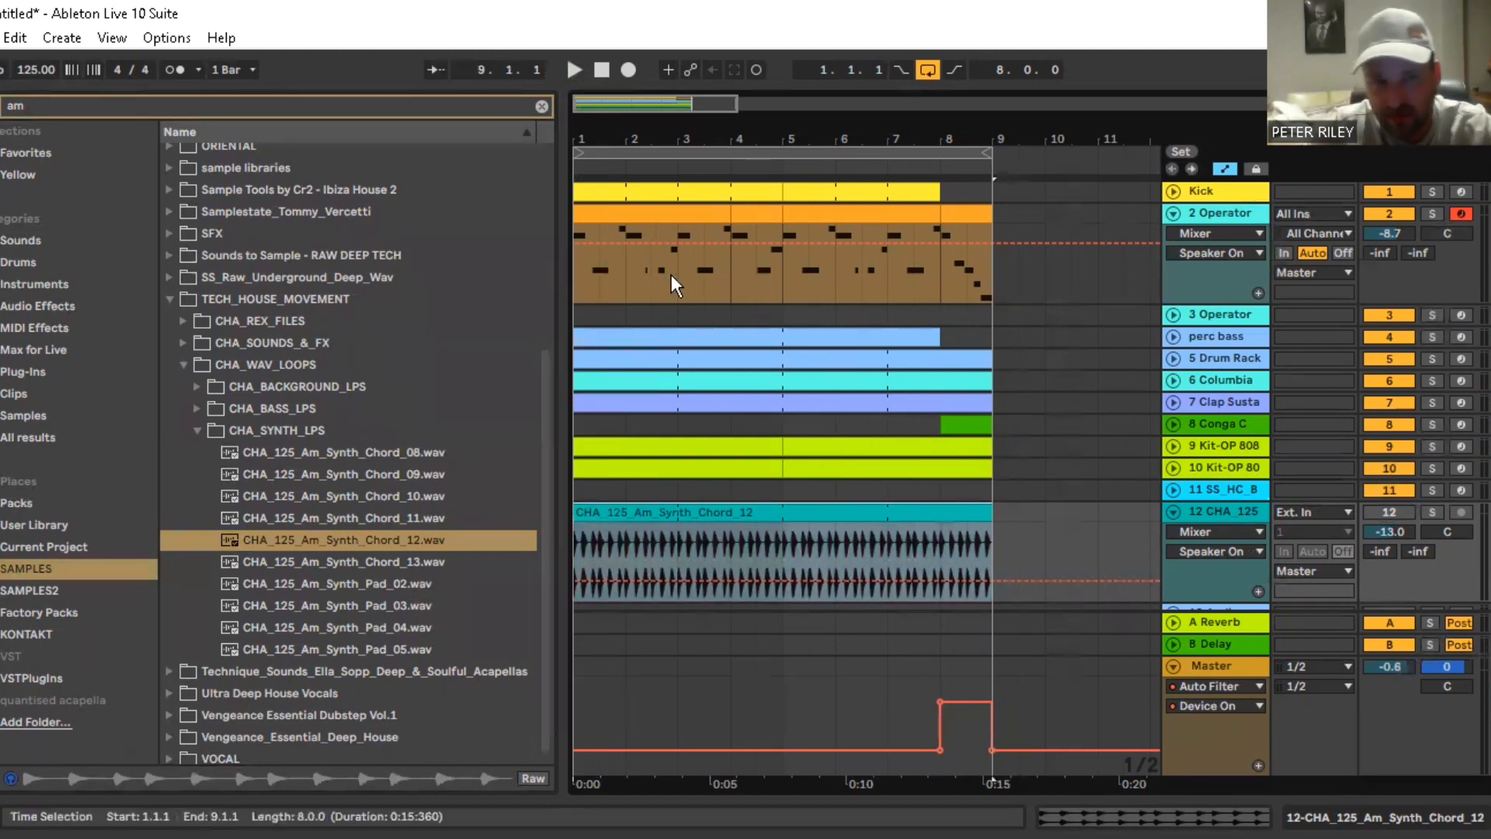
# Inspect the first chord hit of the synth chord clip on track 12, then delete the whole clip
pyautogui.moveTo(588, 135); pyautogui.dragTo(588, 264)
pyautogui.moveTo(735, 560); pyautogui.dragTo(567, 544)
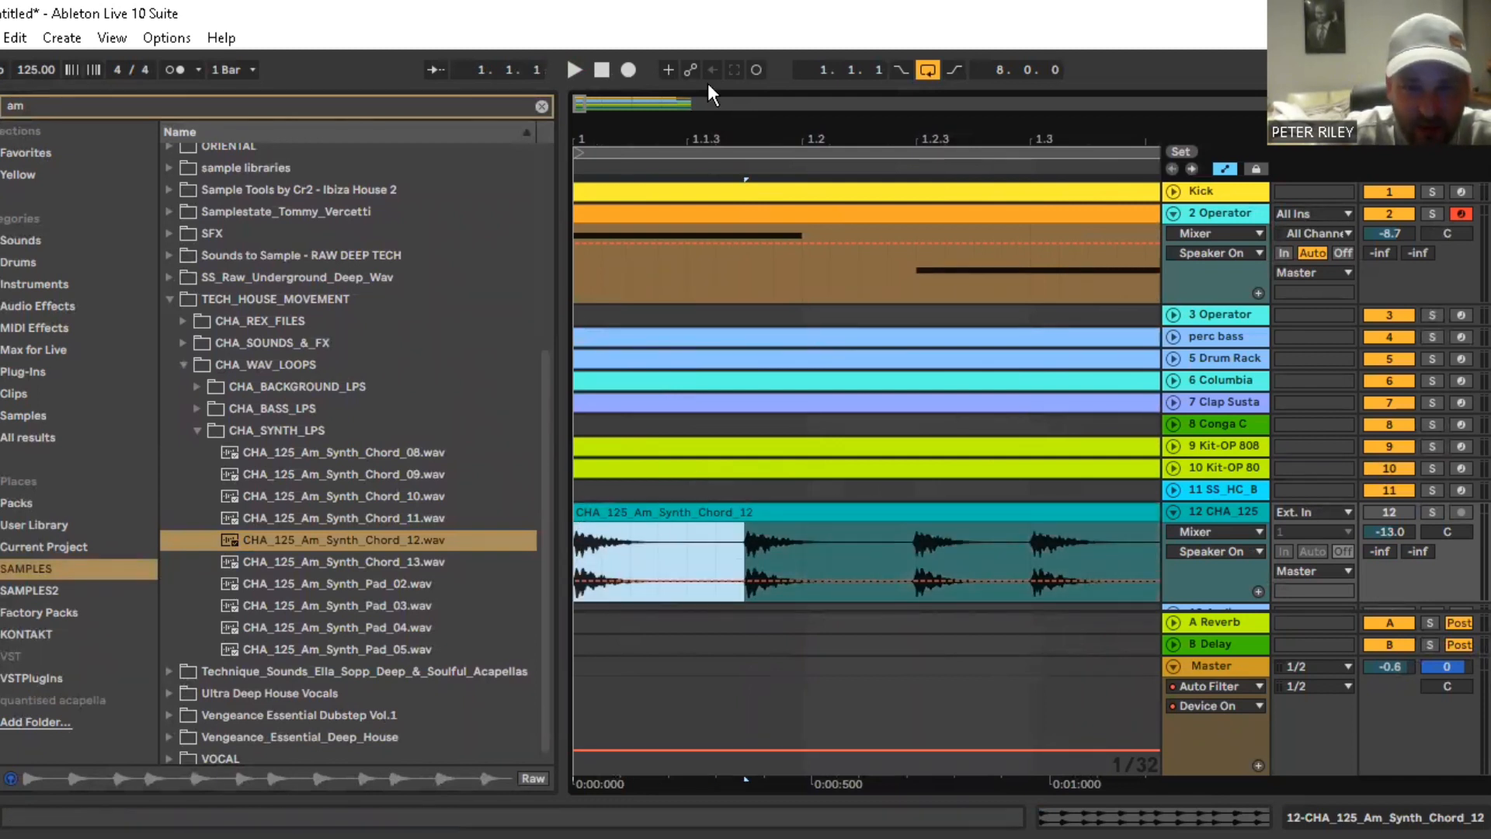
pyautogui.moveTo(669, 132); pyautogui.dragTo(669, 54)
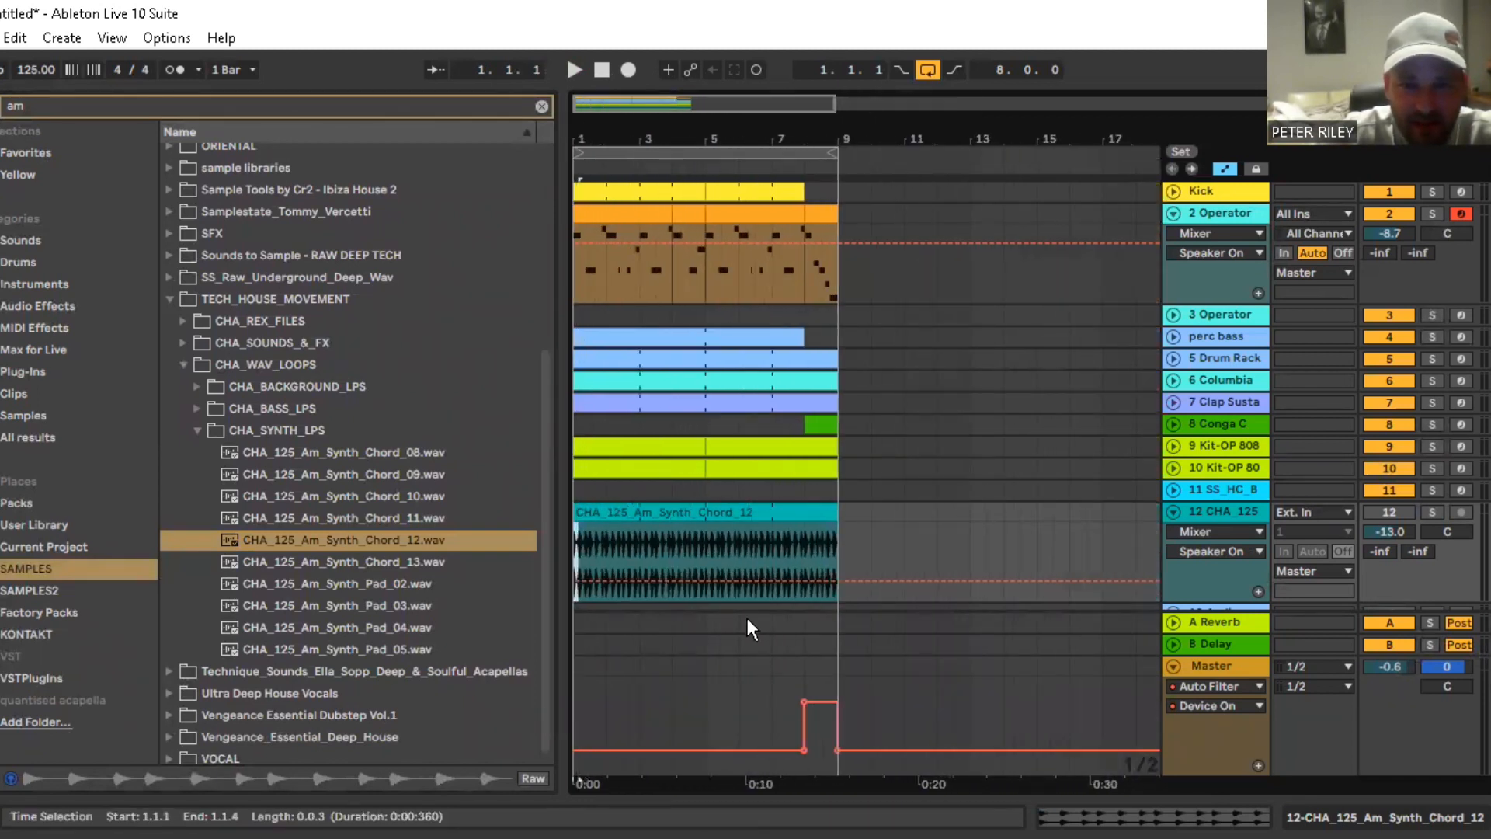
pyautogui.click(709, 509)
pyautogui.press('Delete')
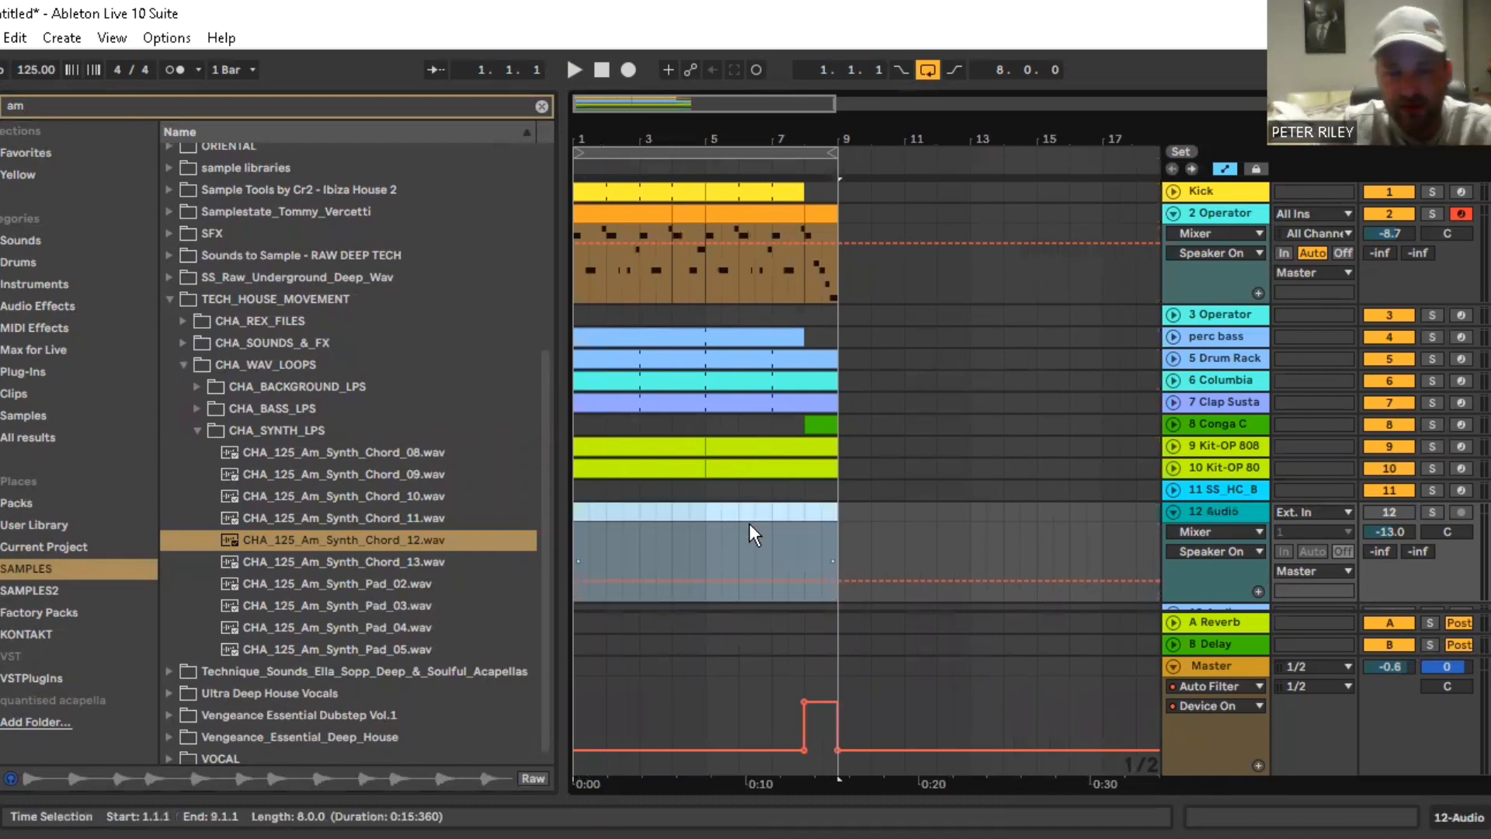
# Select 1.1.1 to 4.1.1 on the 2 Operator track, audition the loop, and fold the track
pyautogui.click(628, 212)
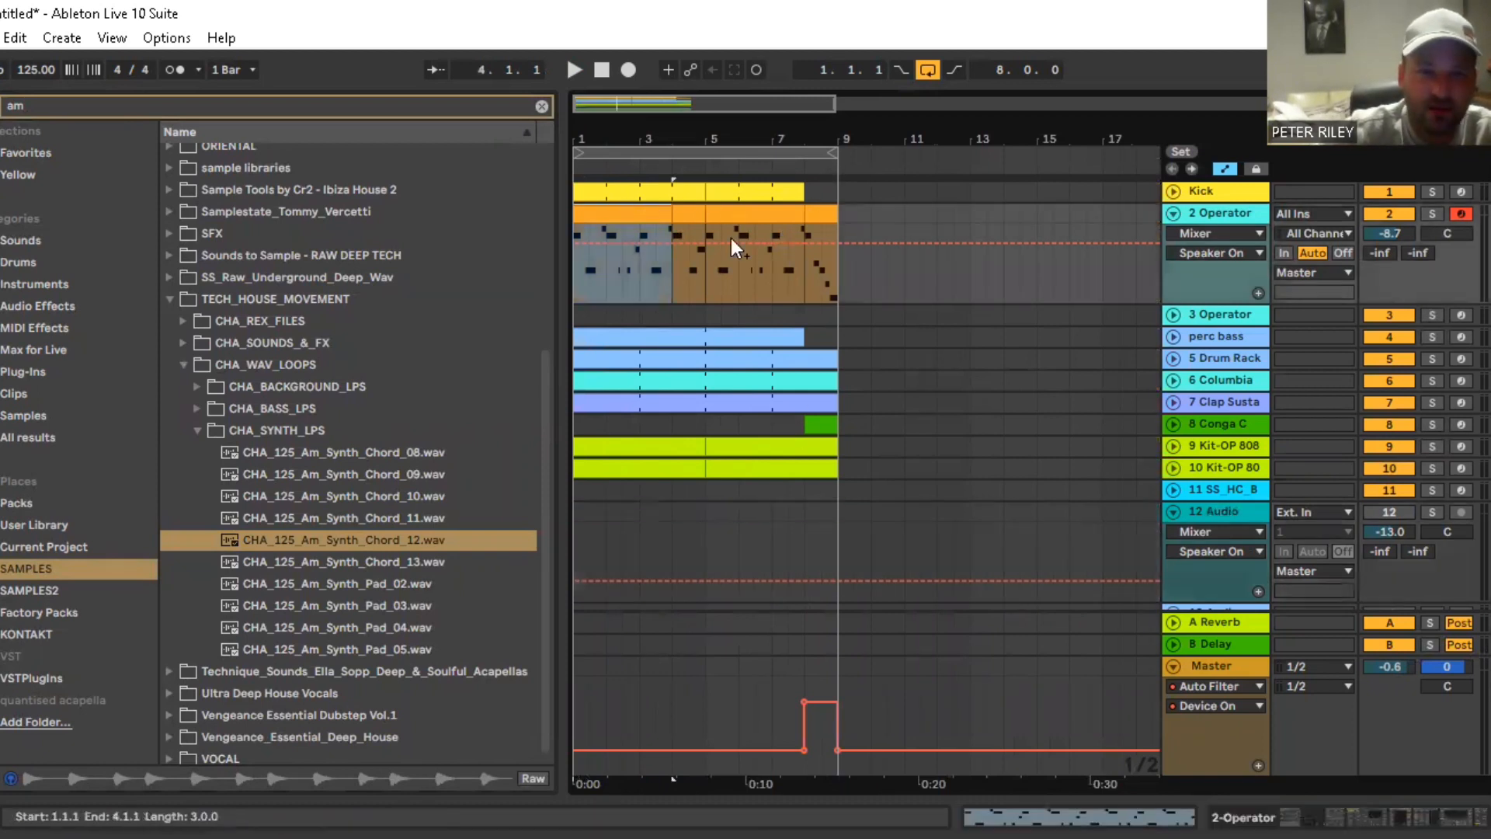
pyautogui.press('space')
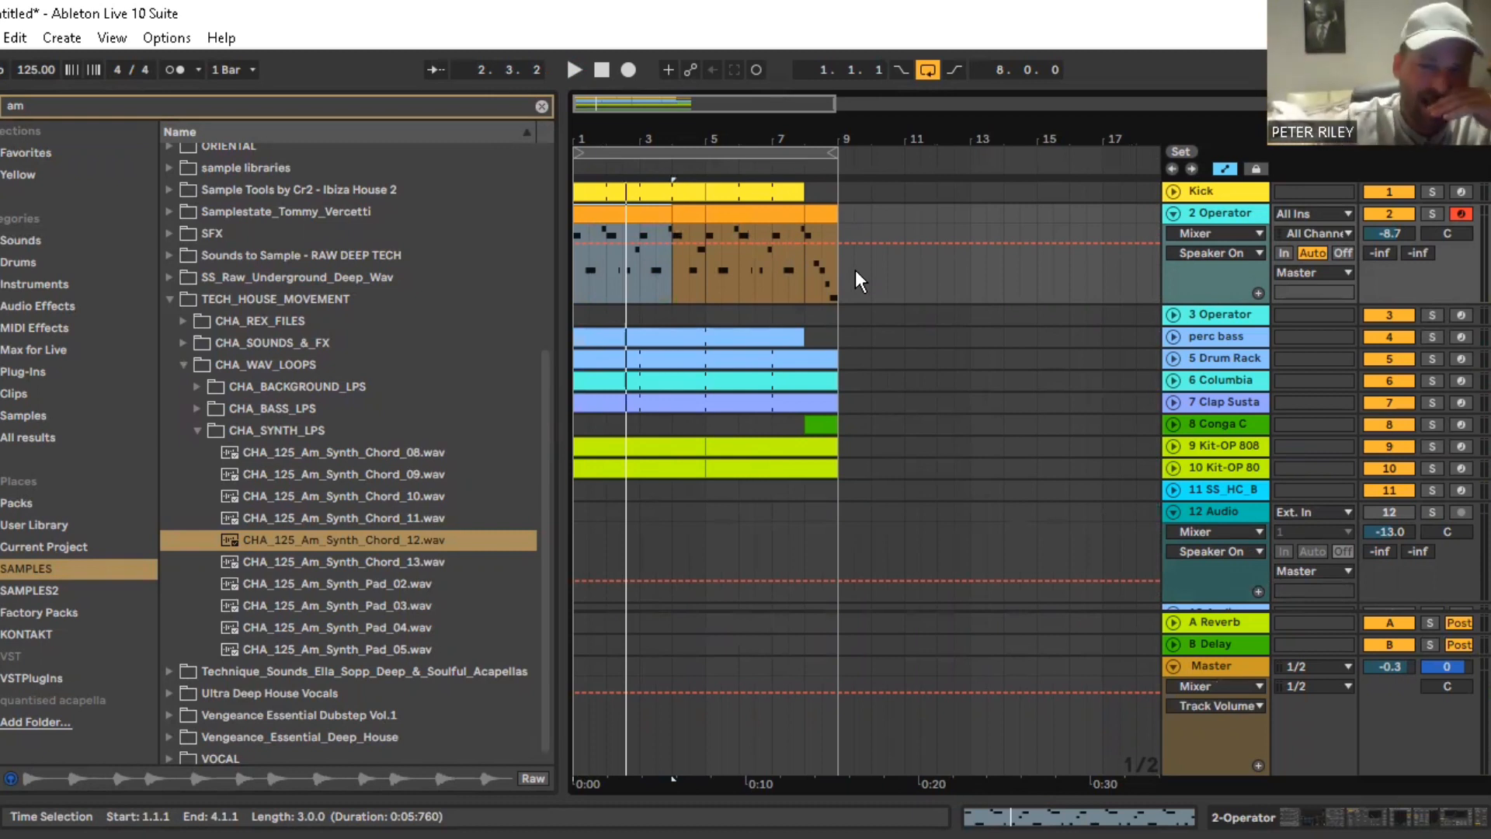
pyautogui.click(1179, 212)
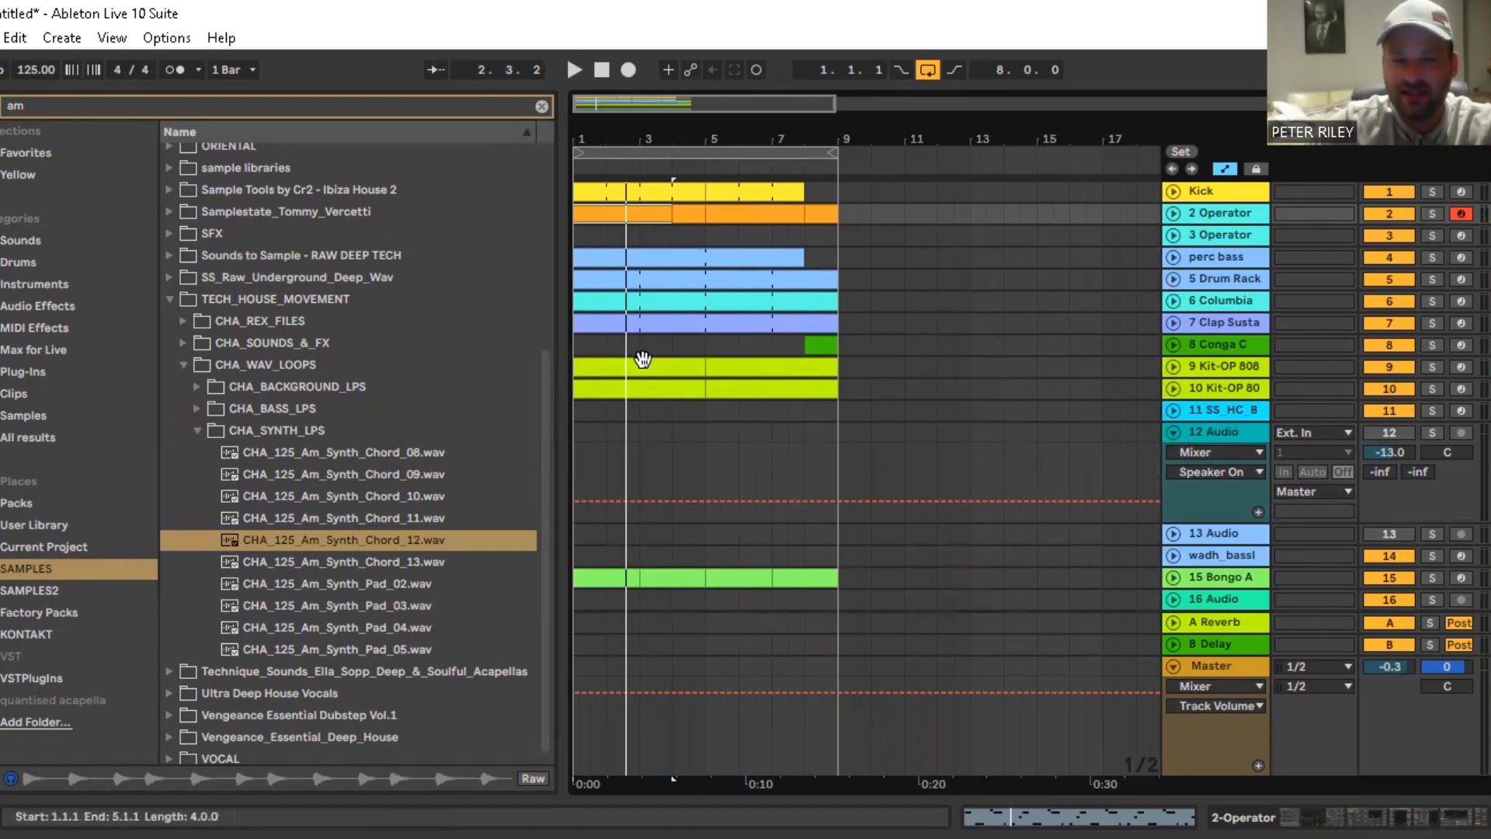
pyautogui.moveTo(673, 347); pyautogui.dragTo(701, 346)
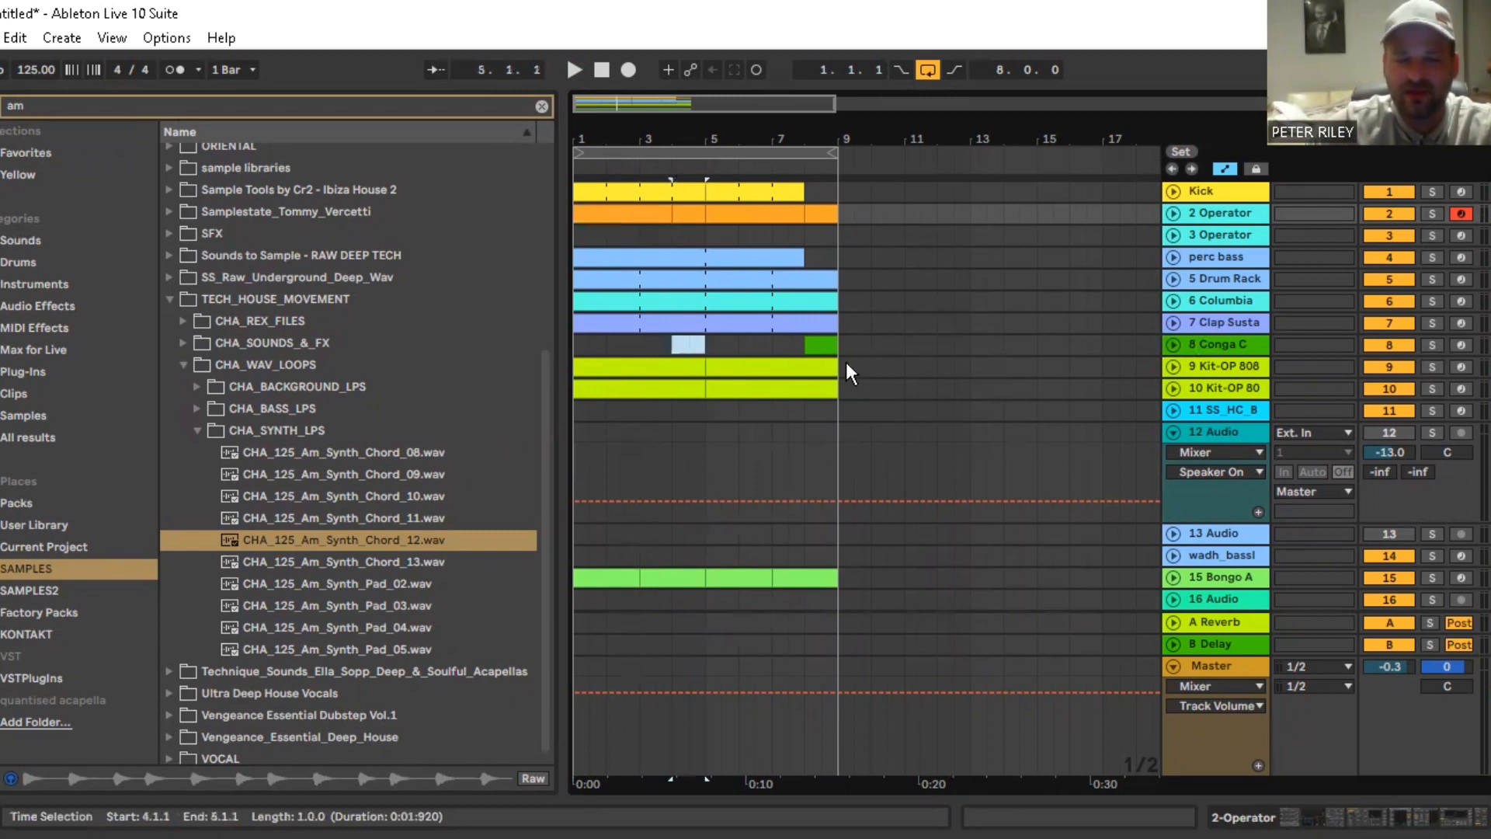
pyautogui.moveTo(804, 452); pyautogui.dragTo(878, 426)
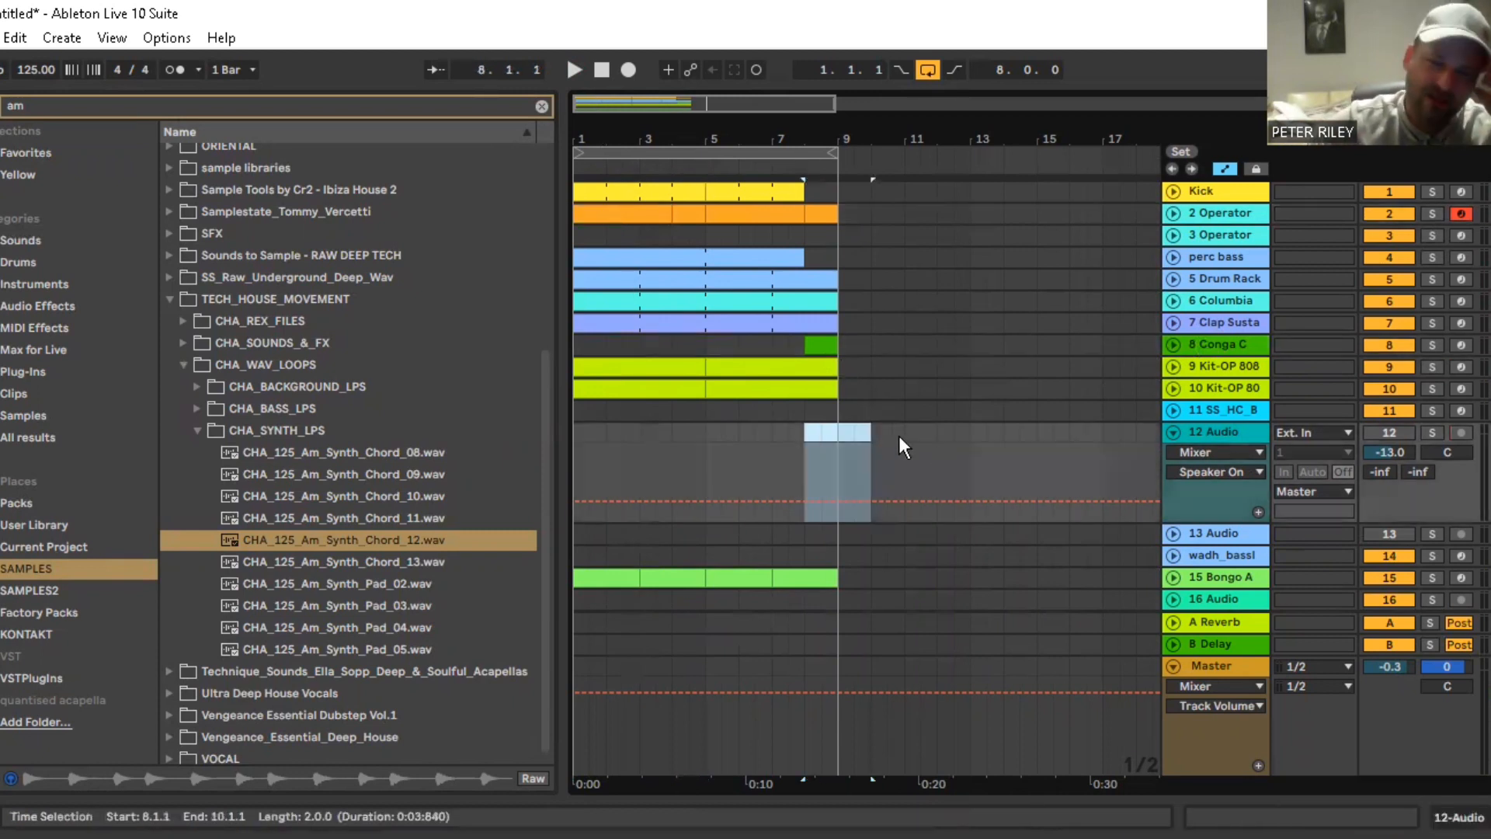